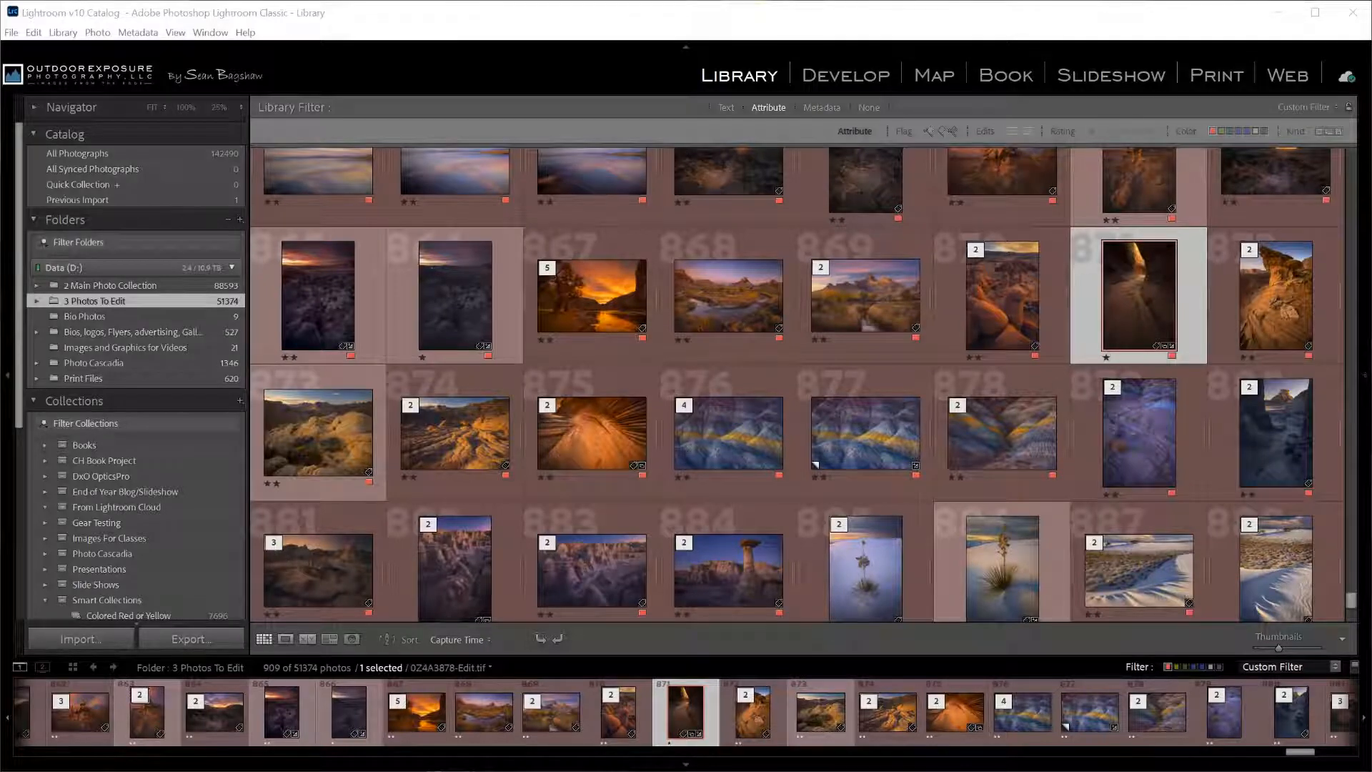
Search the App Store for 'adobe lightroom' and open the Adobe Lightroom app's page.
key(alt+Tab)
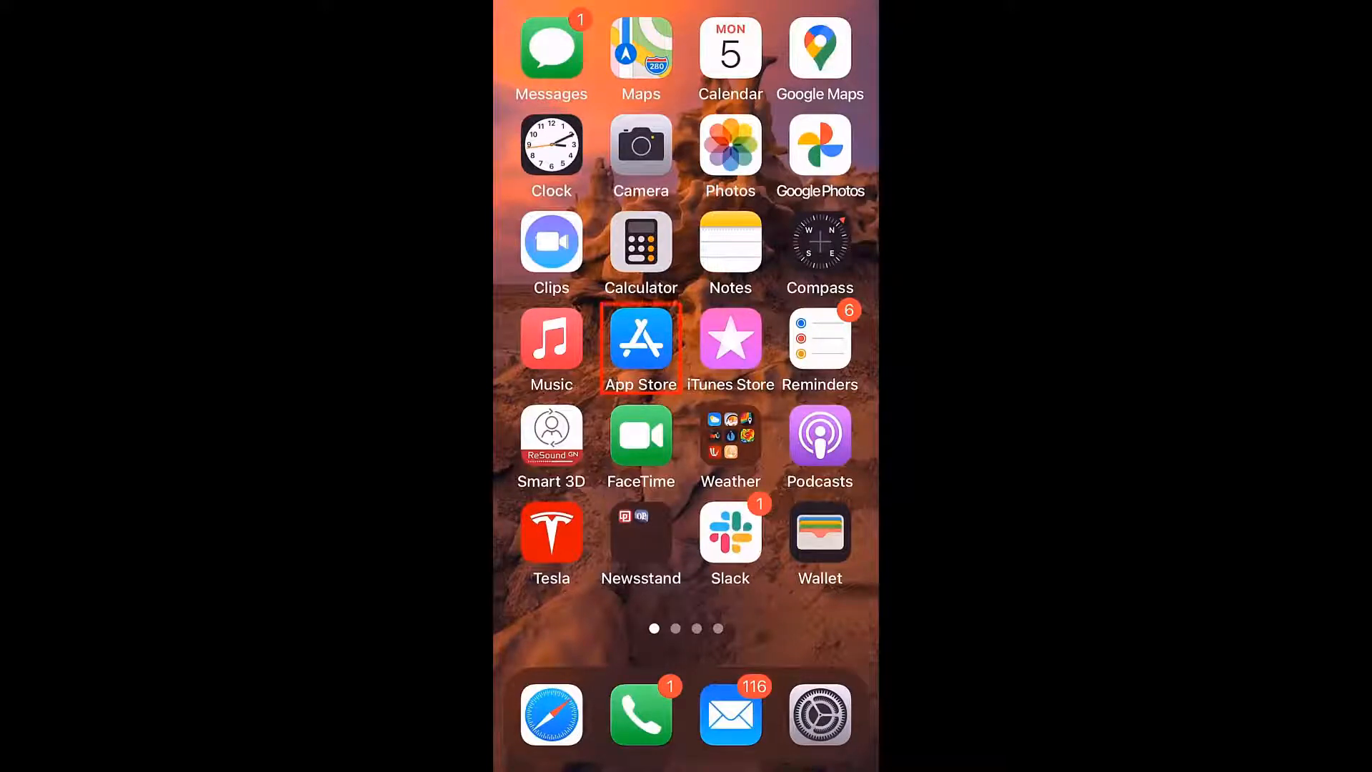
click(642, 339)
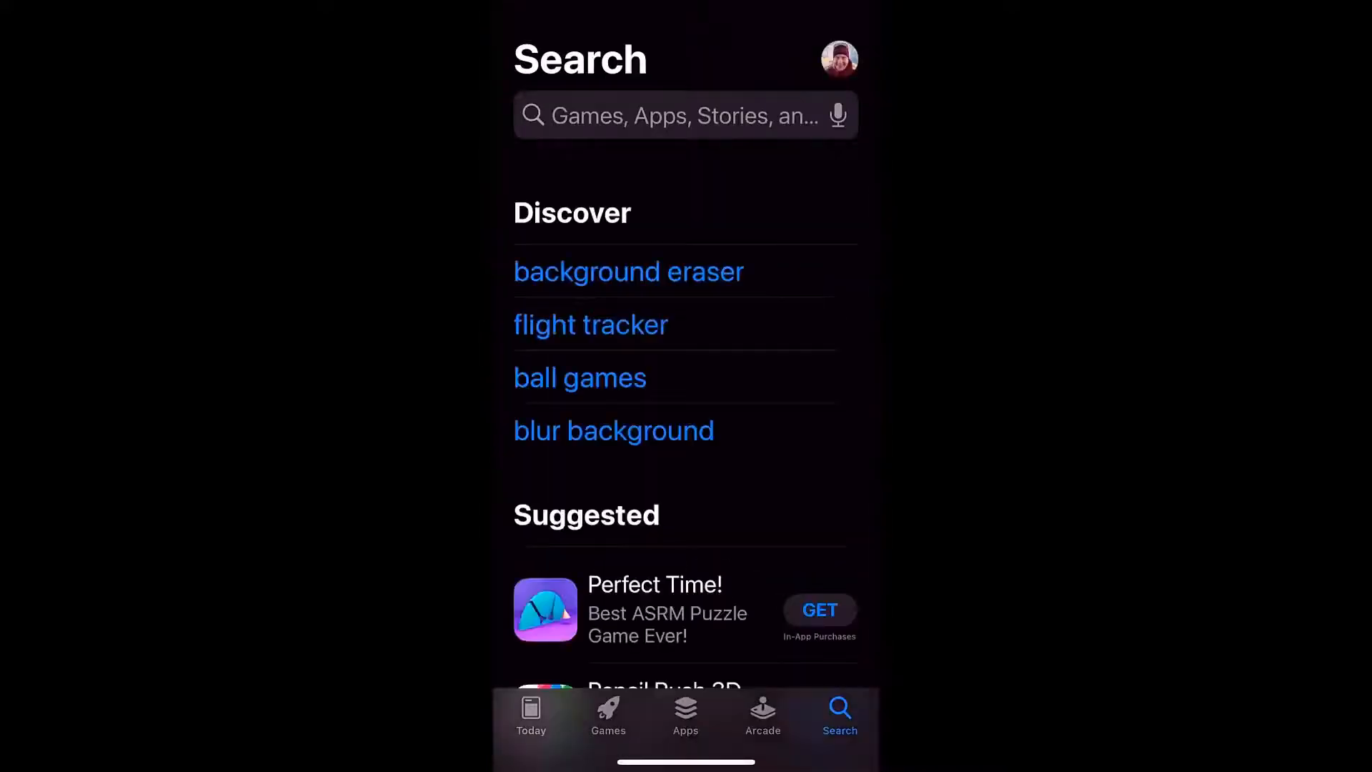
click(685, 115)
text(adobe )
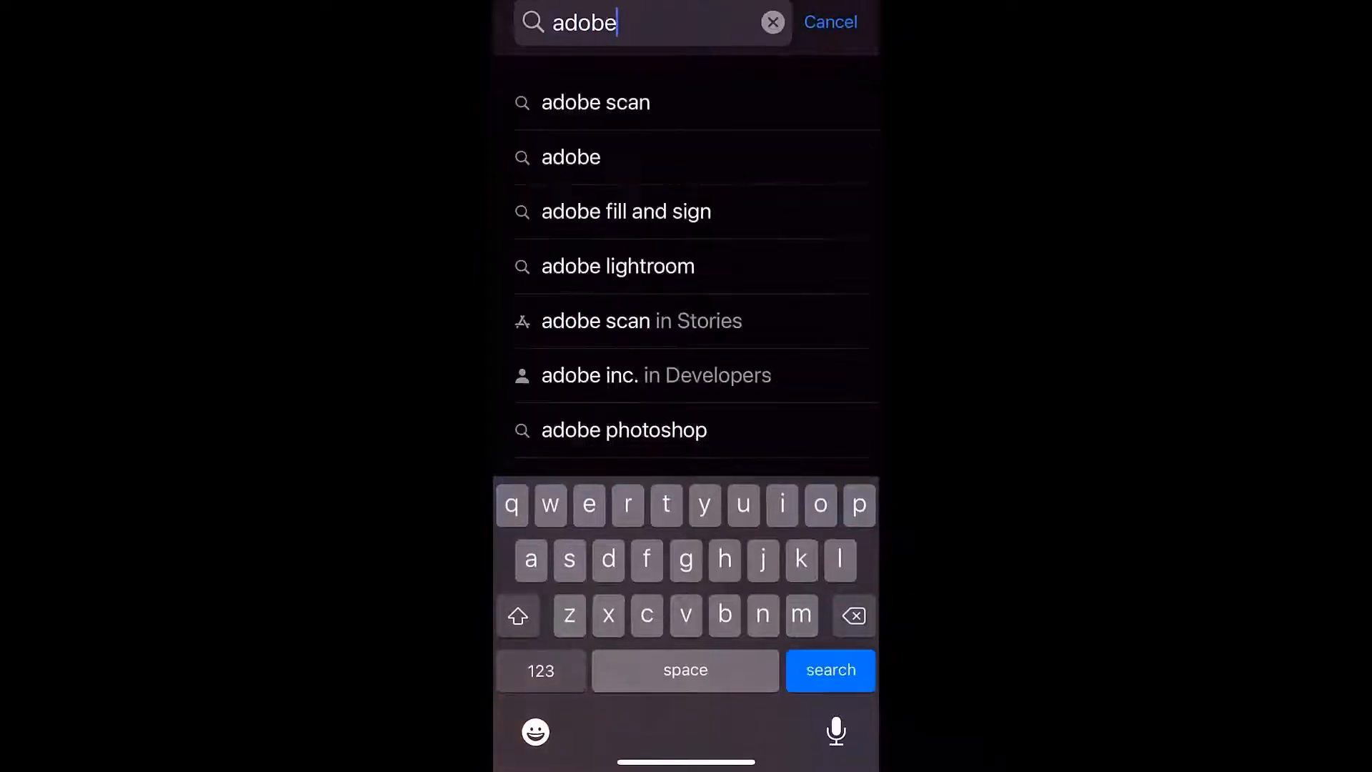
text(ligh)
click(616, 102)
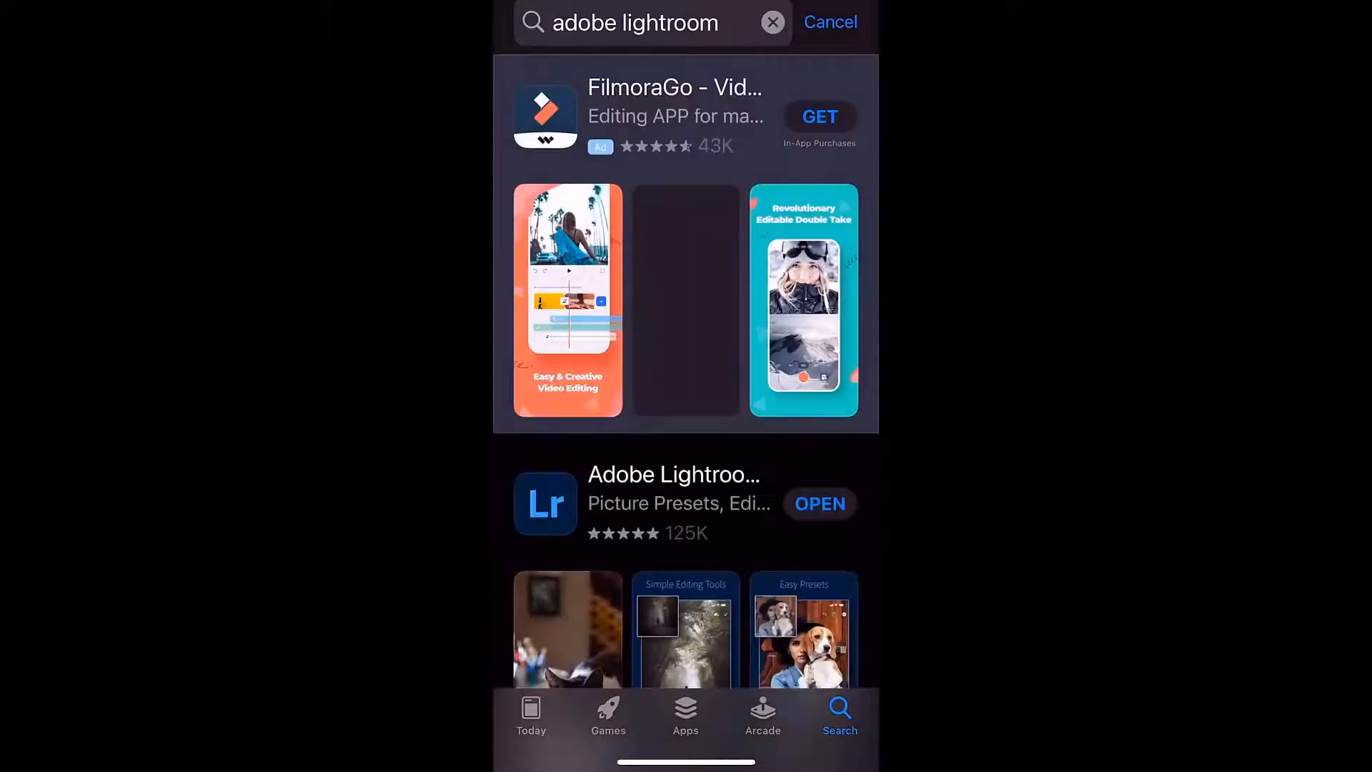
scroll(686, 429, down, 4)
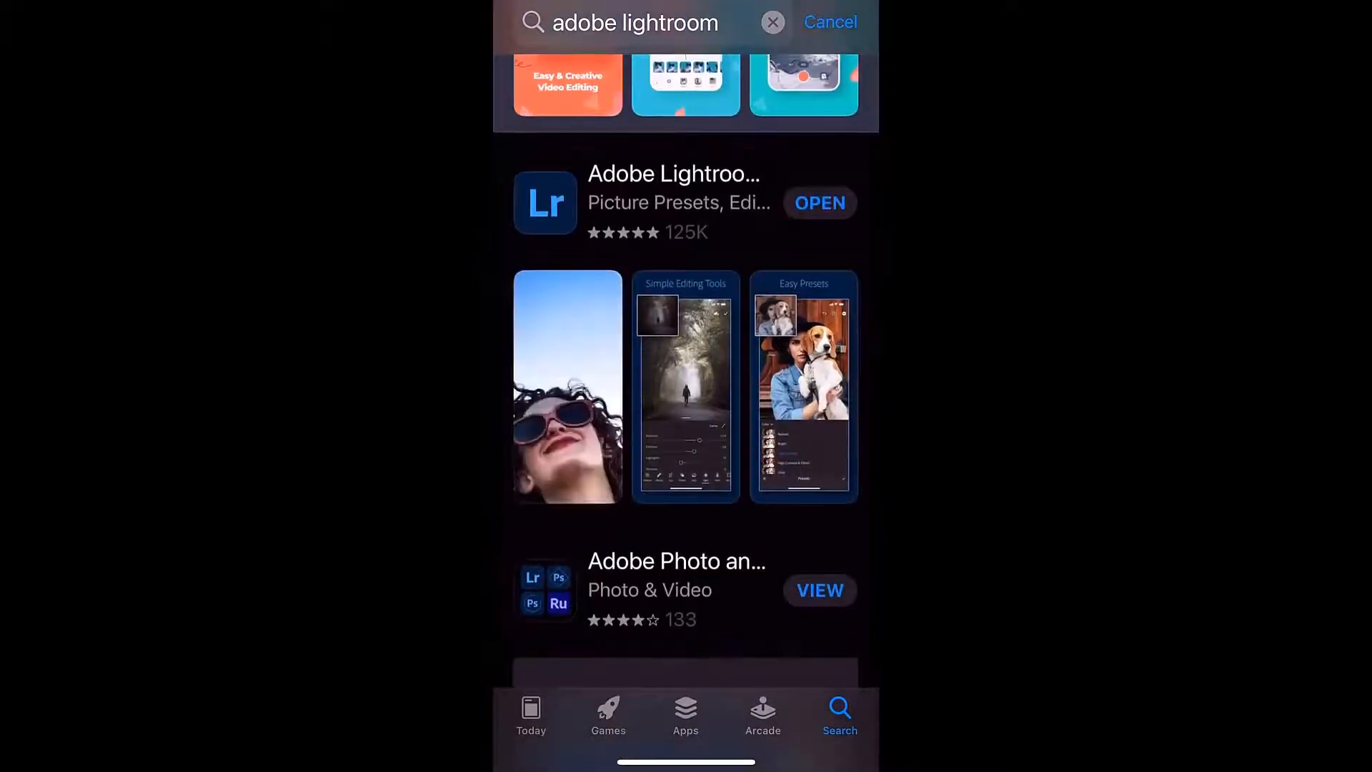
click(672, 197)
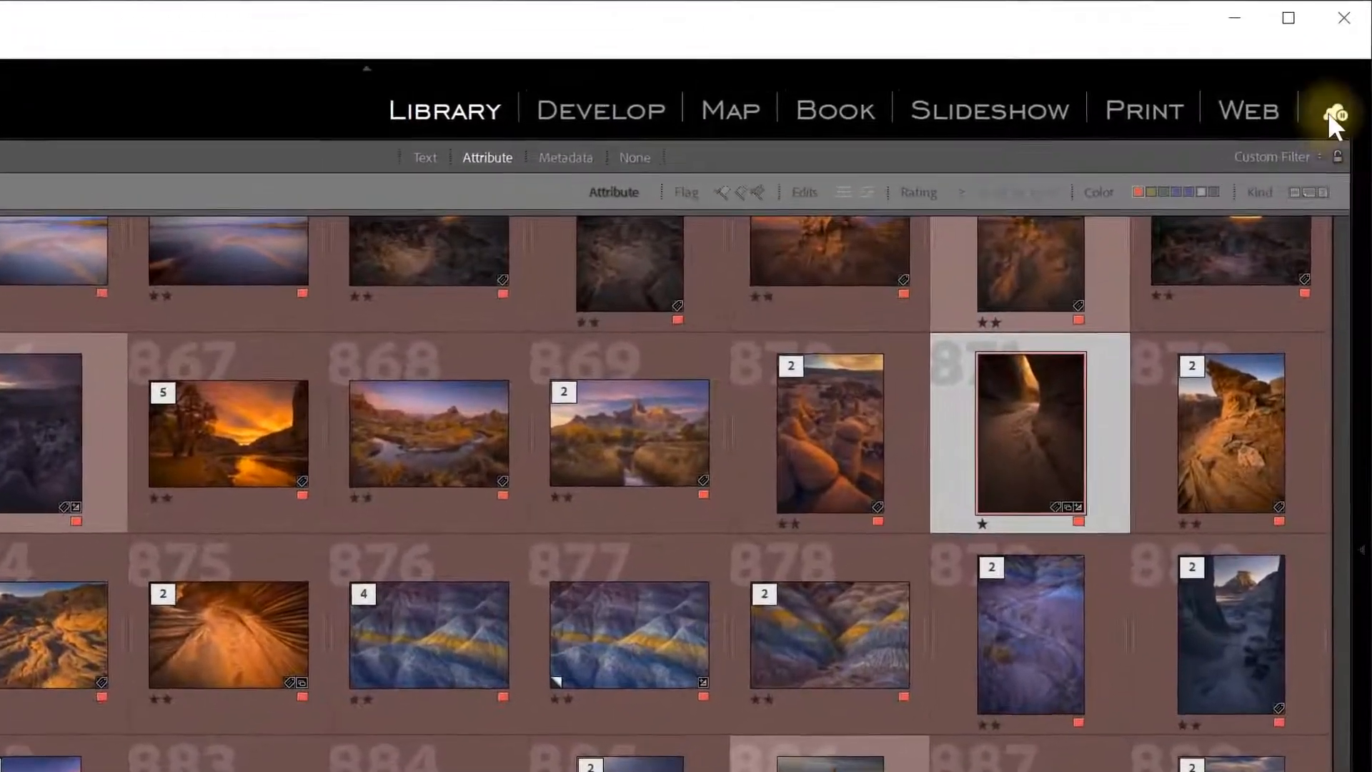
Review the Lightroom Sync preferences, then resume syncing with the Lightroom cloud.
click(1345, 82)
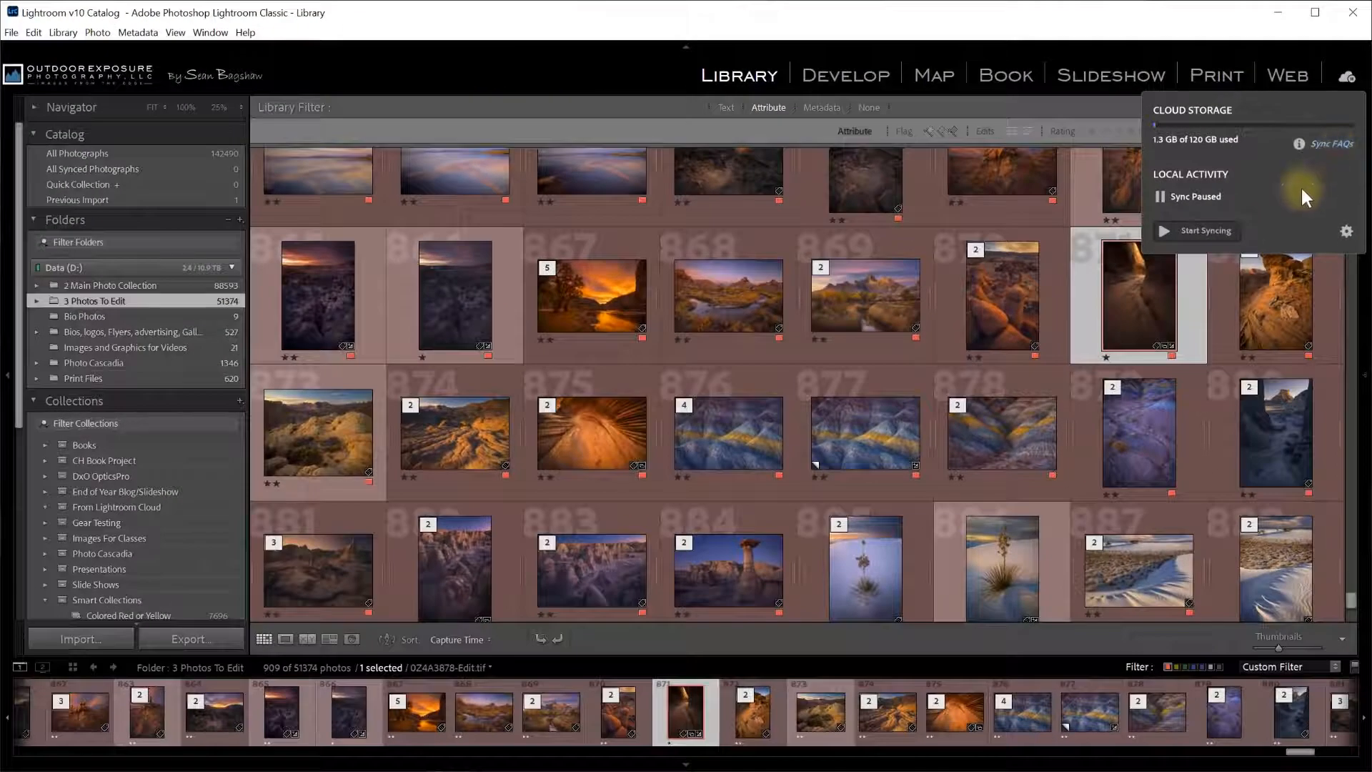
click(1348, 234)
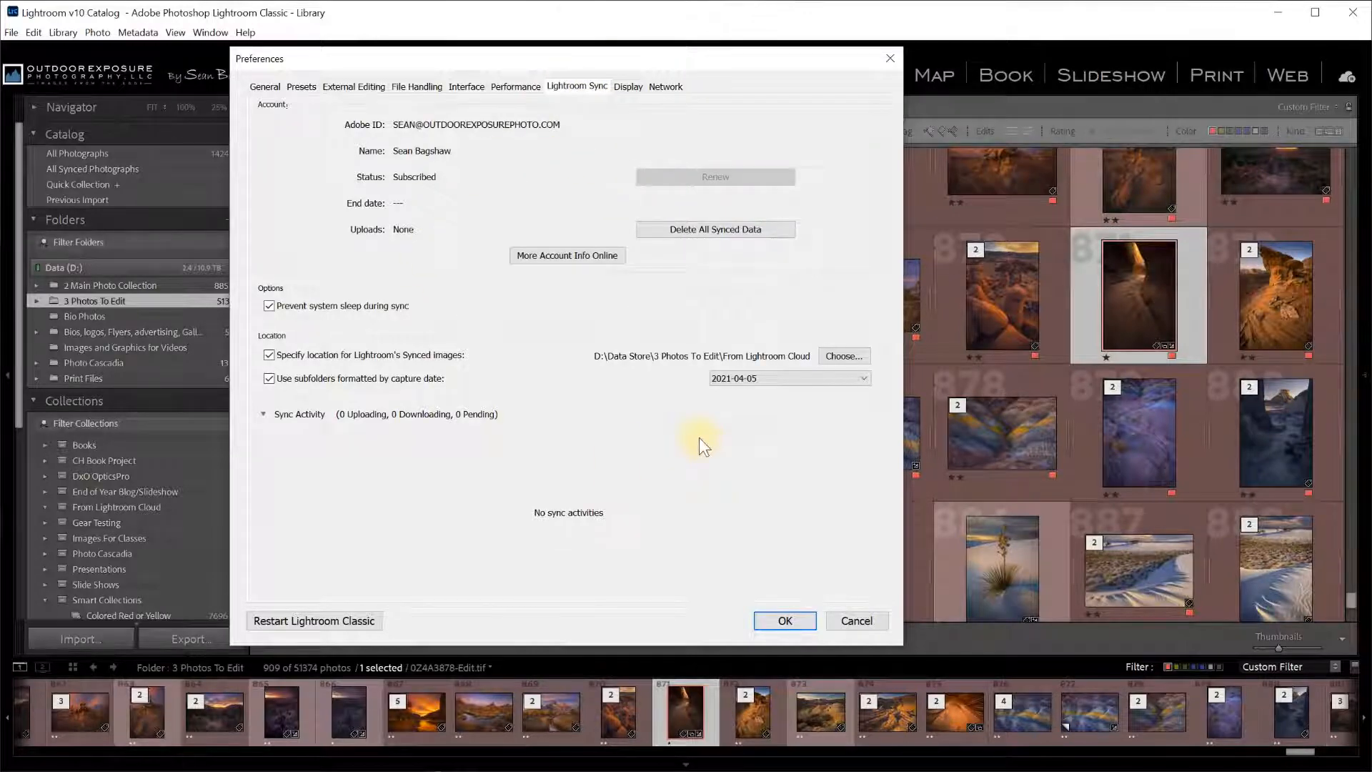
click(785, 620)
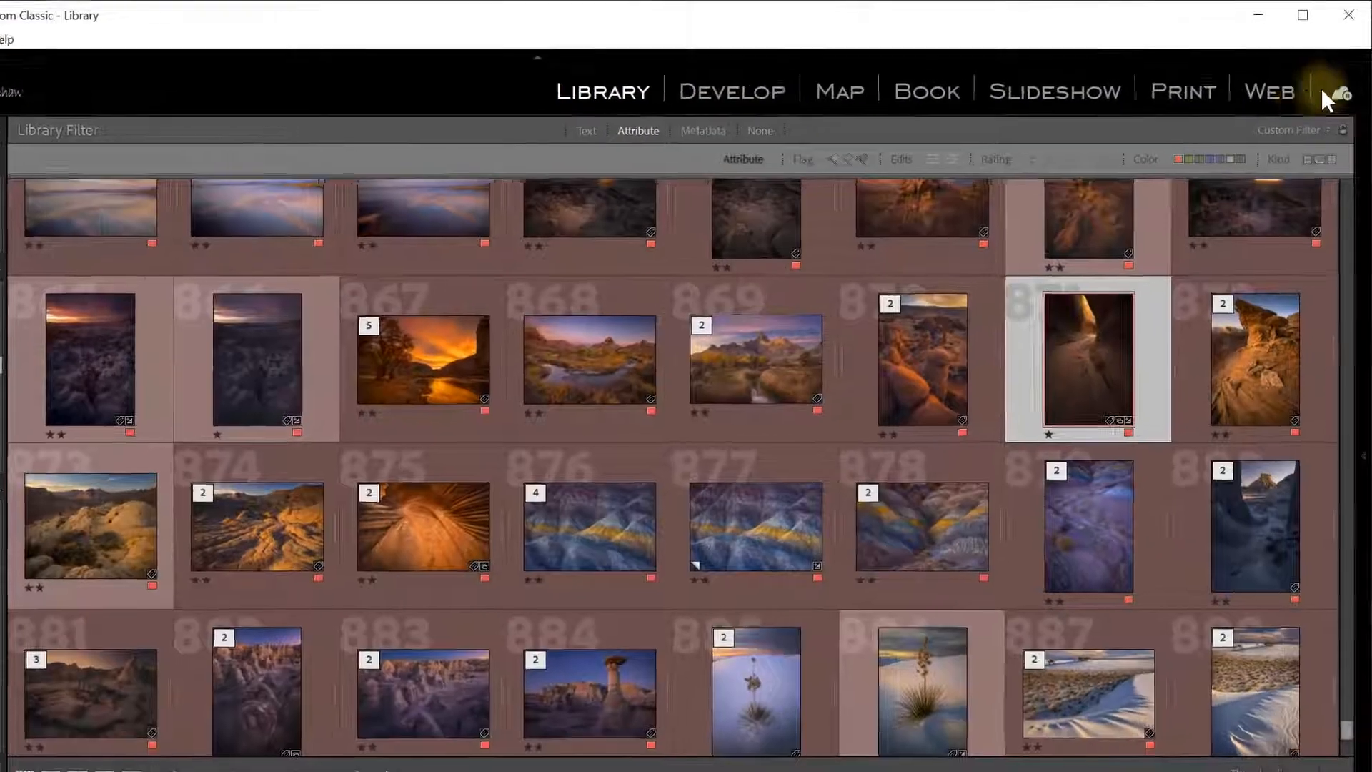
click(1346, 76)
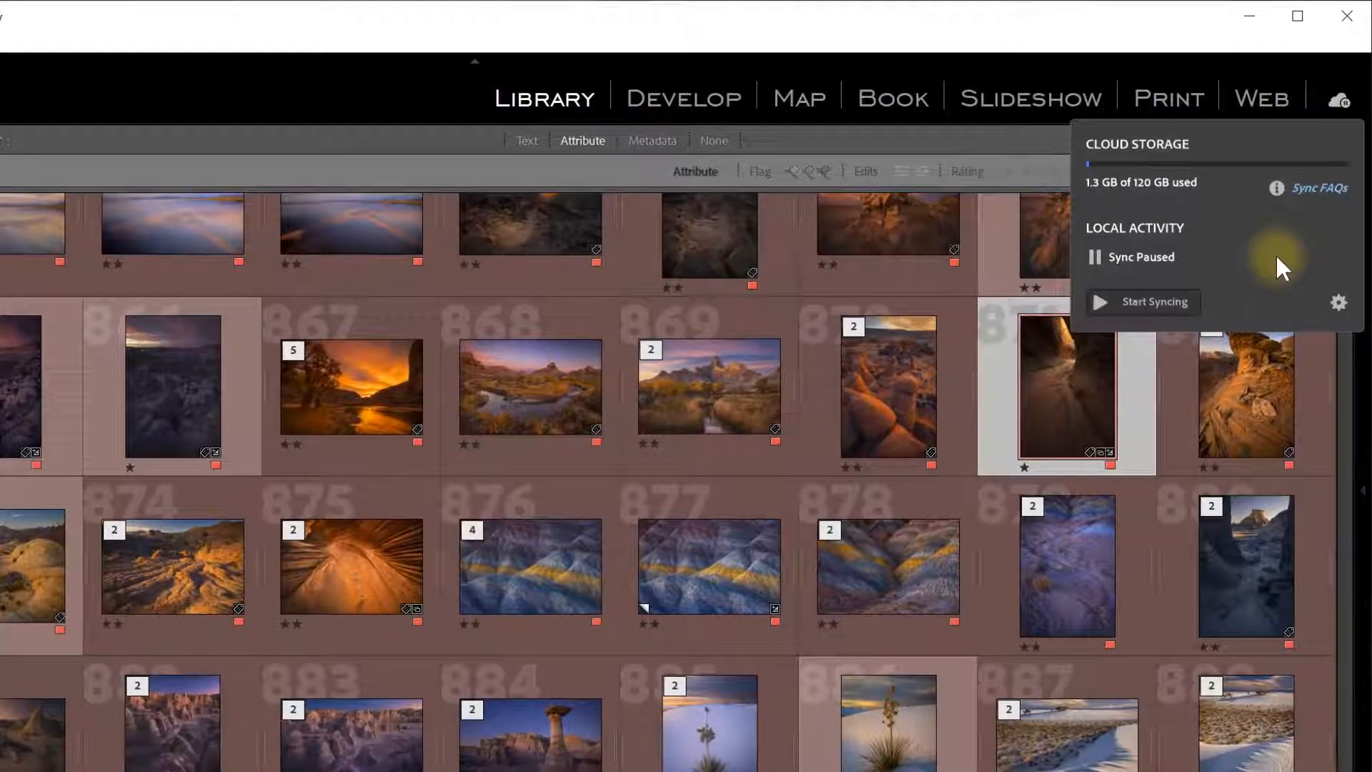
click(1121, 302)
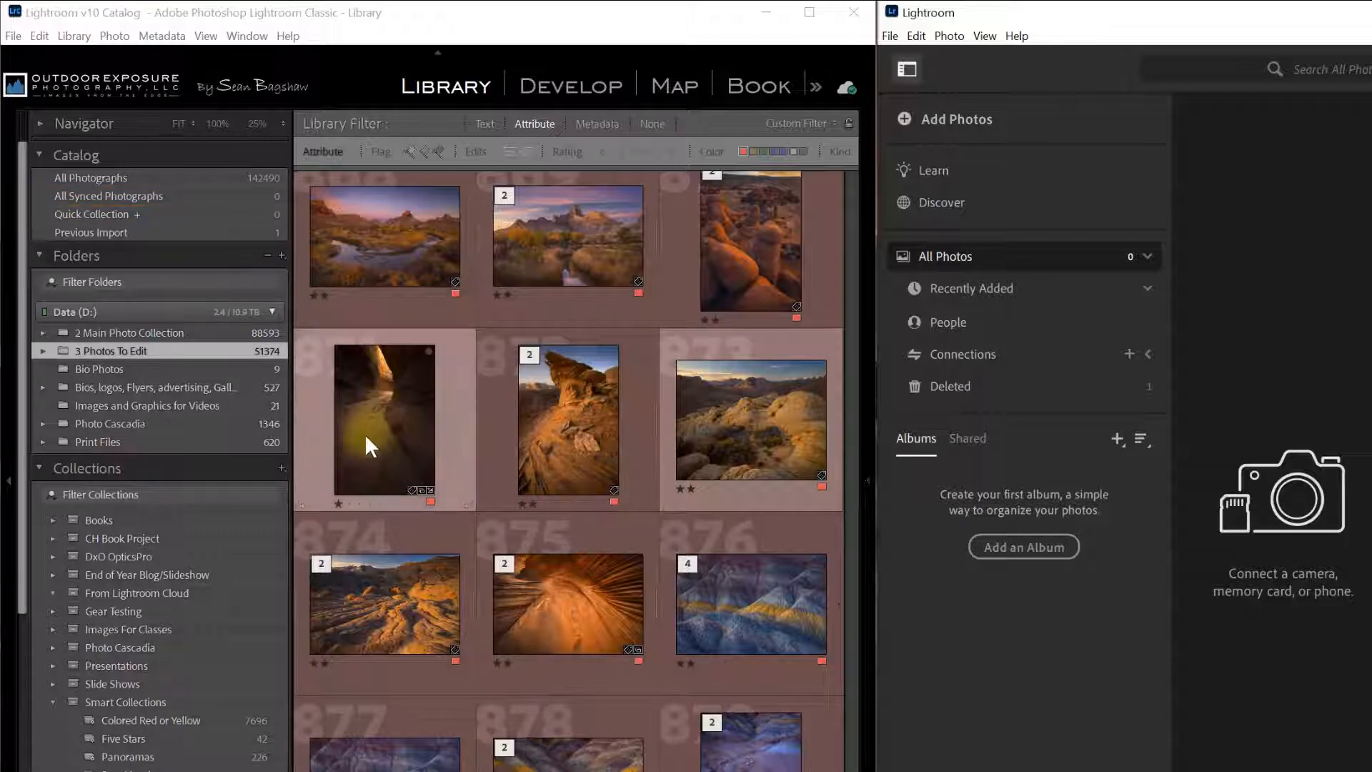
Add the slot canyon photo to All Synced Photographs and check its sync progress.
drag(391, 432, 188, 198)
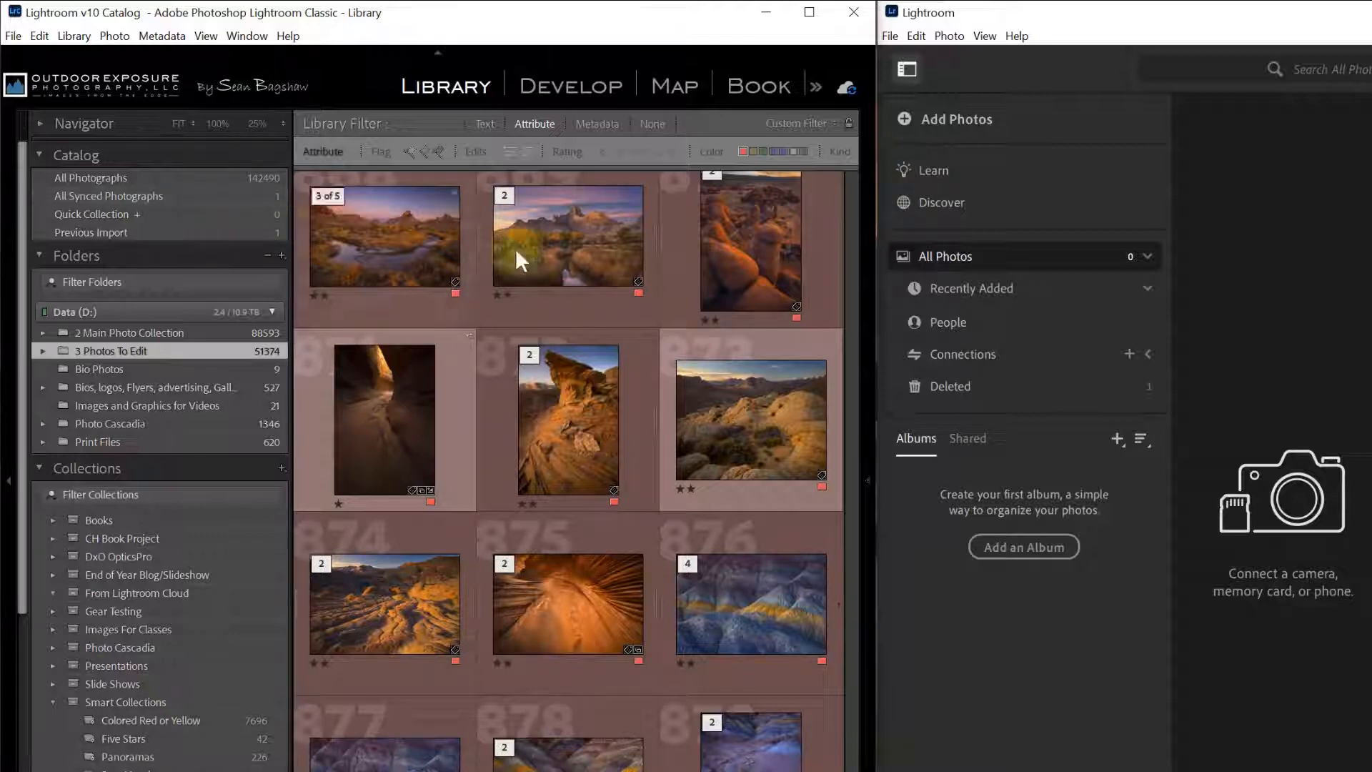
click(845, 88)
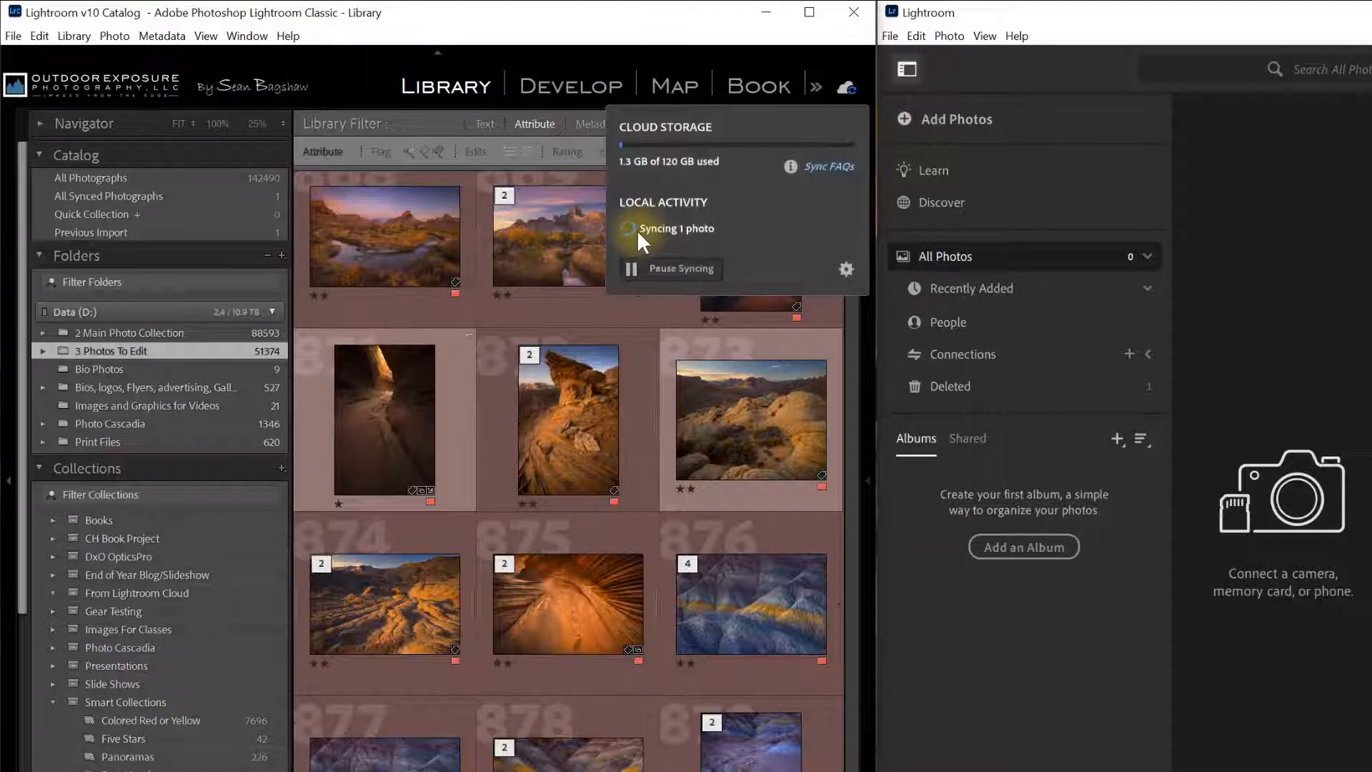
click(833, 57)
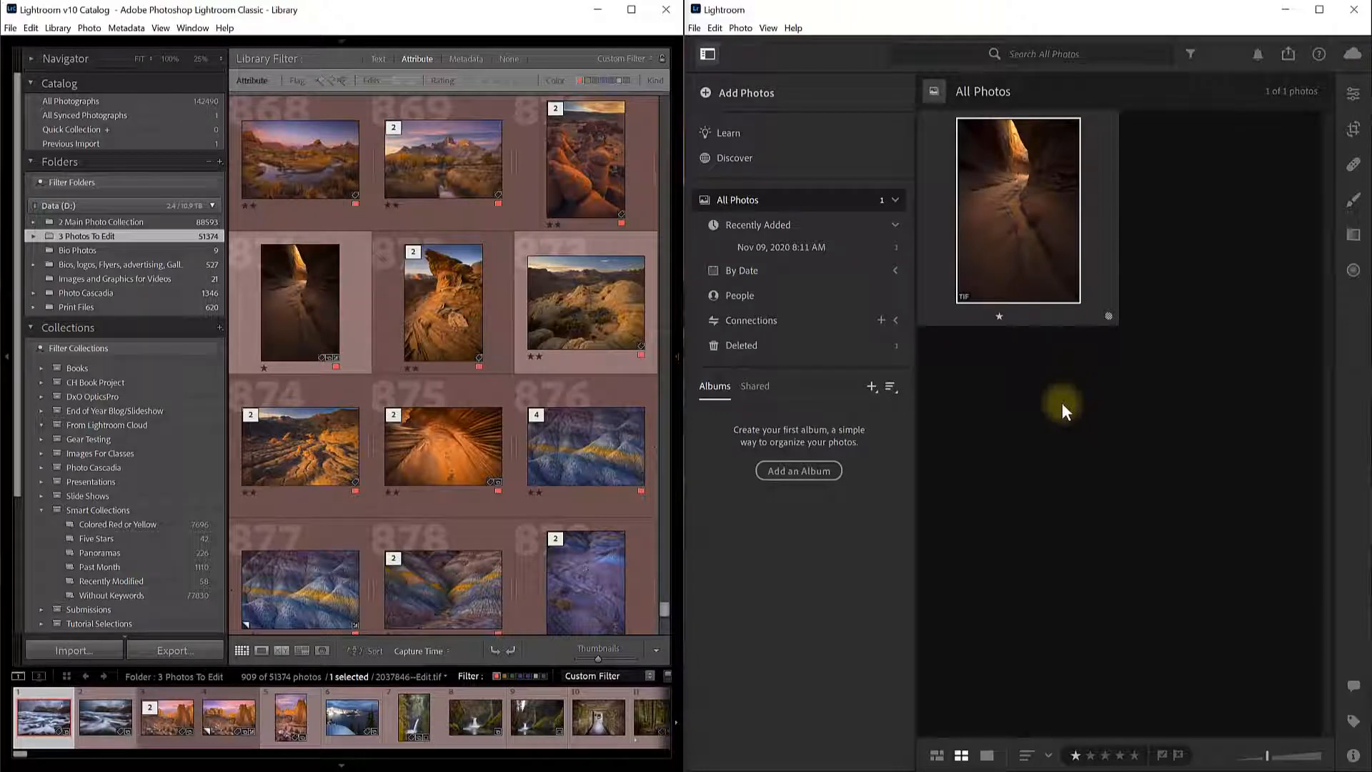
click(709, 53)
click(708, 54)
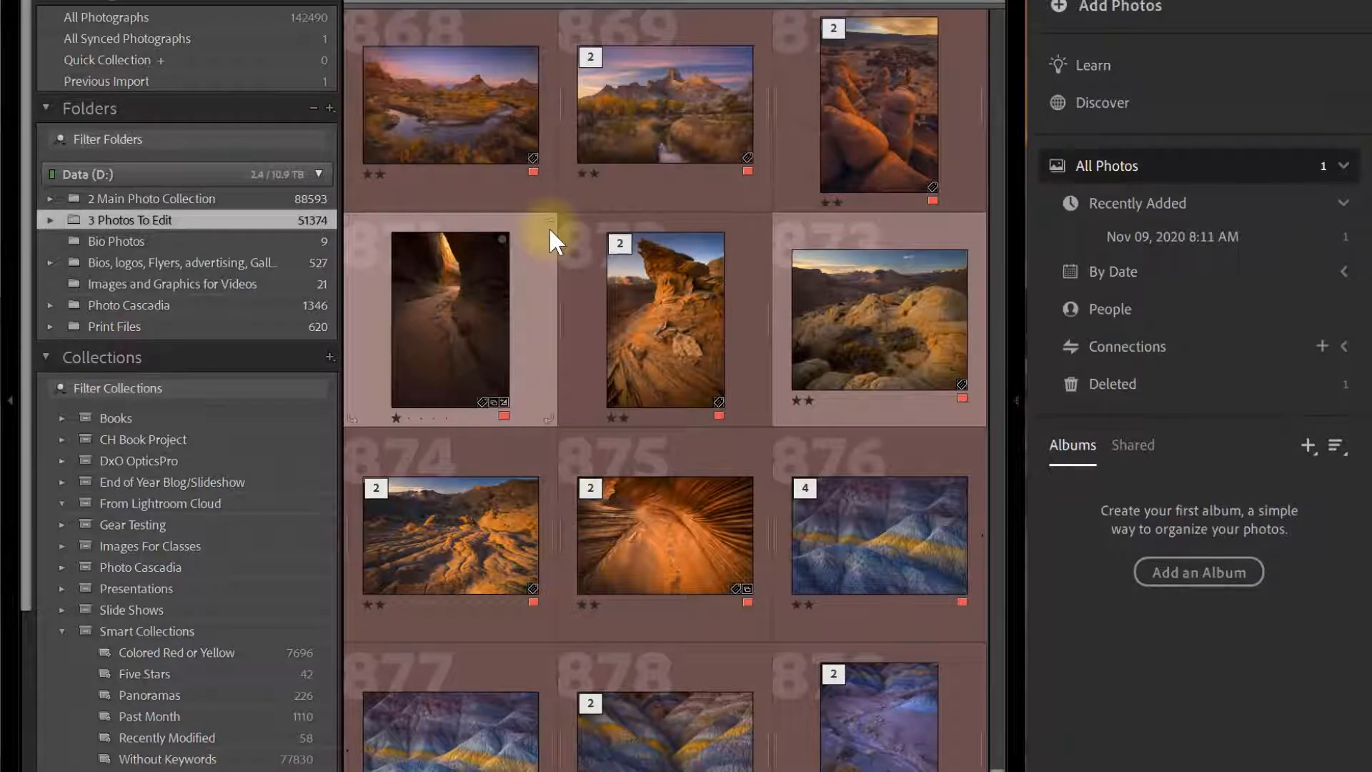
Add photos 868, 869 and 876 to All Synced Photographs and view that collection.
click(492, 183)
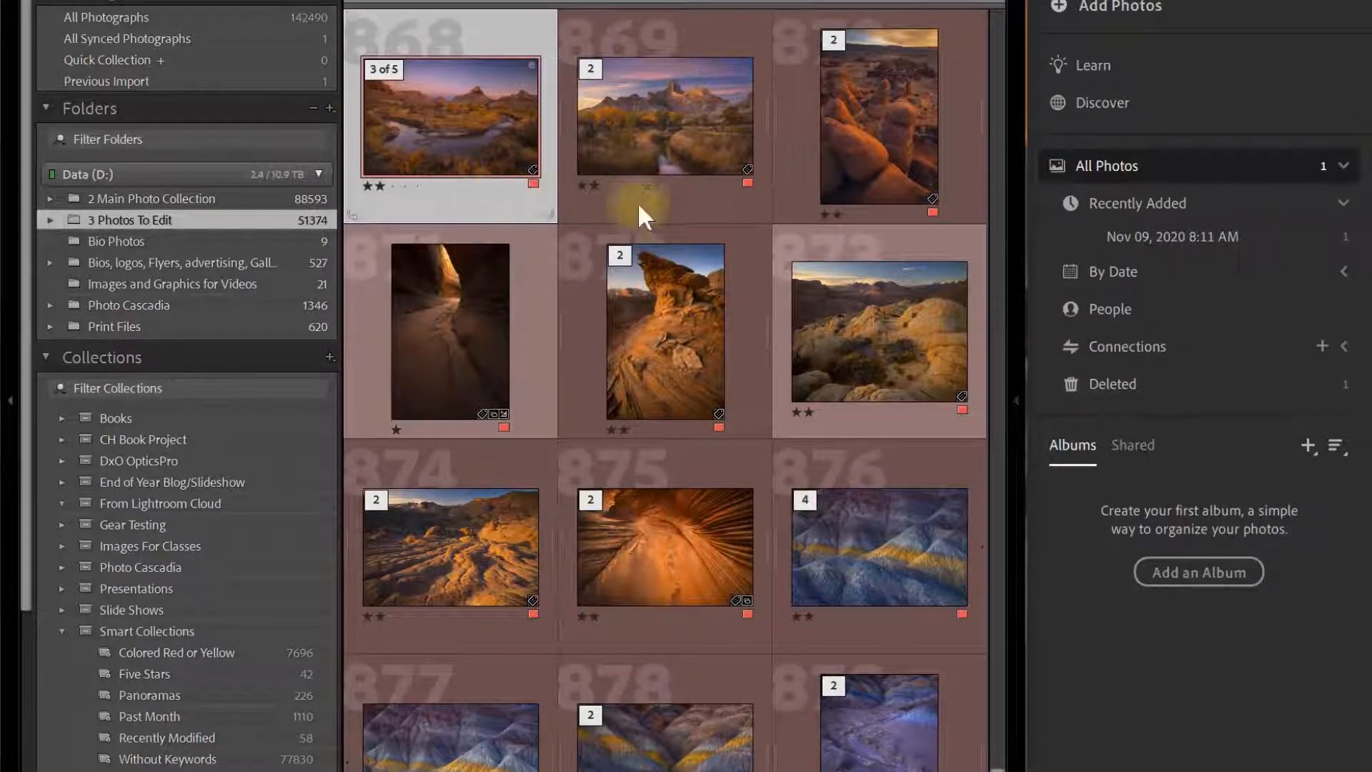
ctrl+click(692, 196)
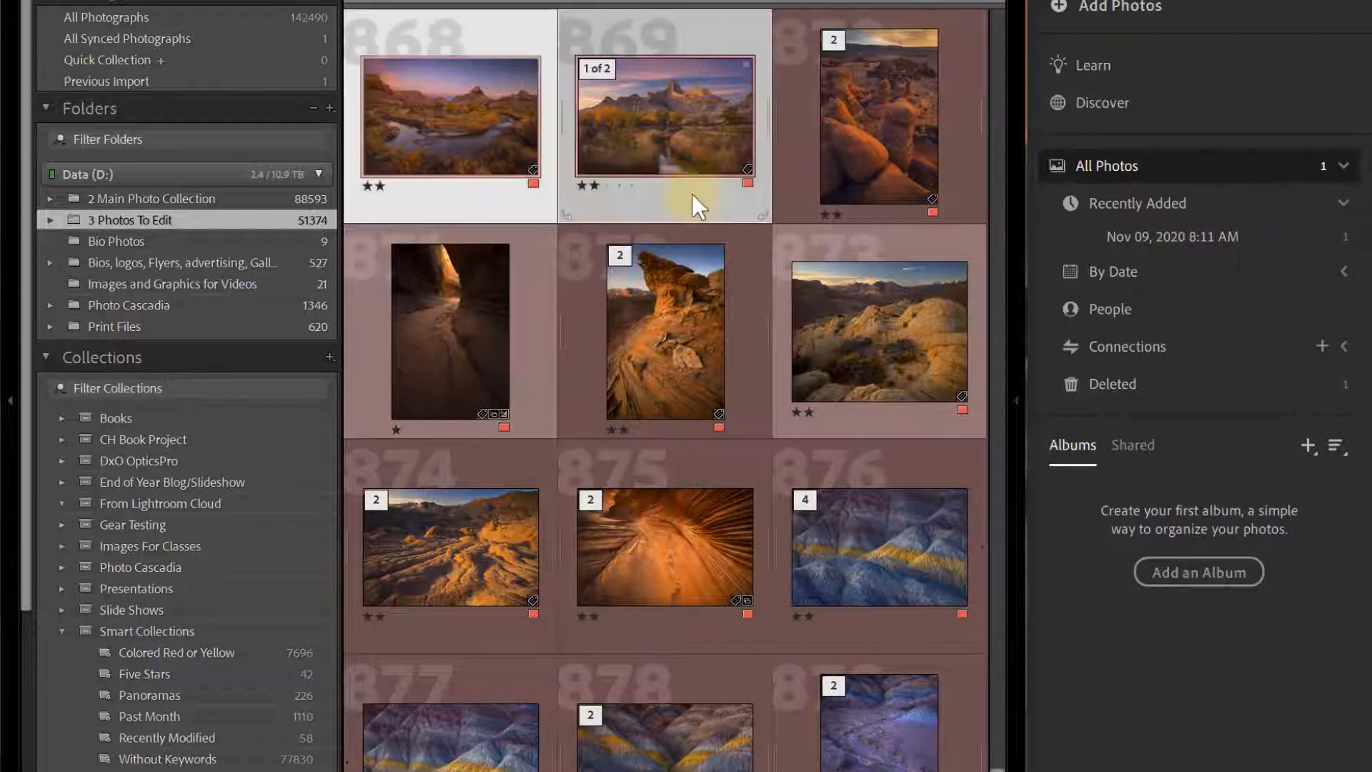
ctrl+click(841, 621)
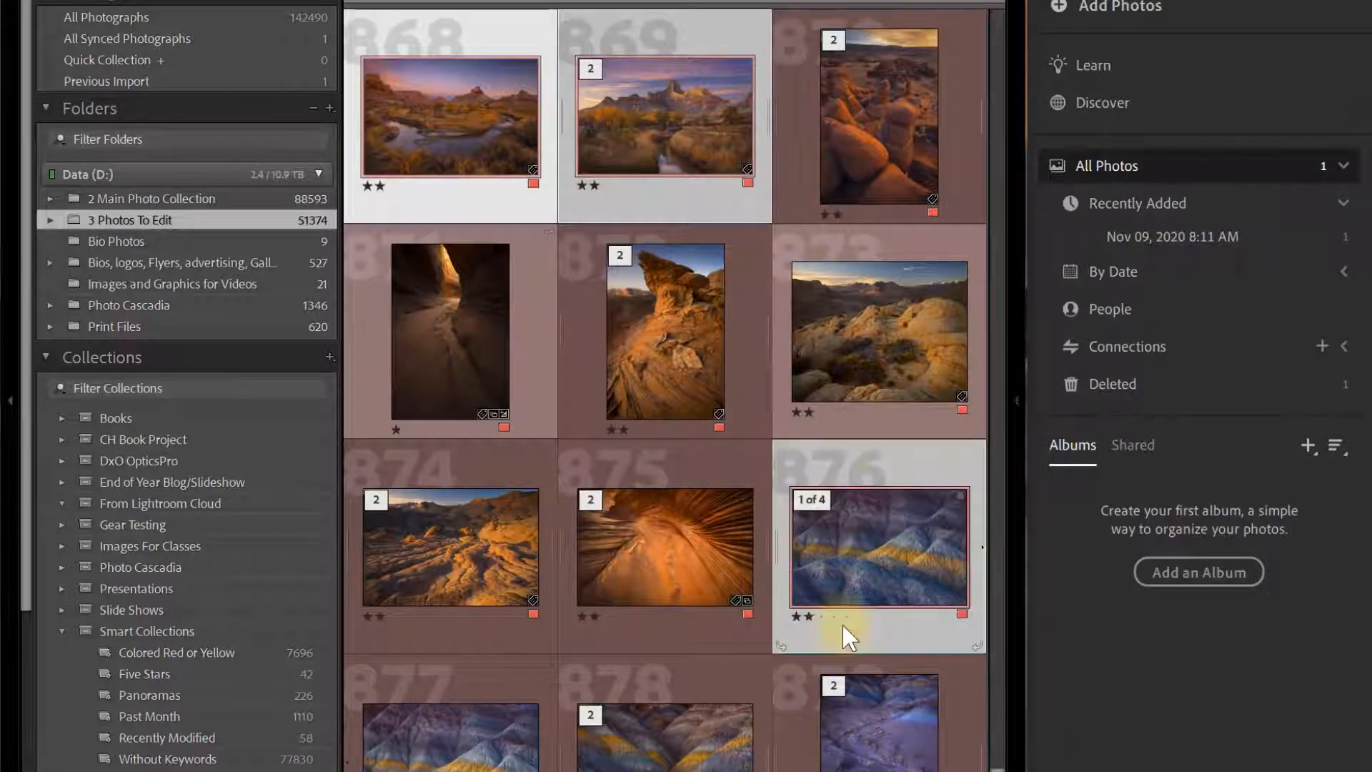
drag(352, 131, 268, 36)
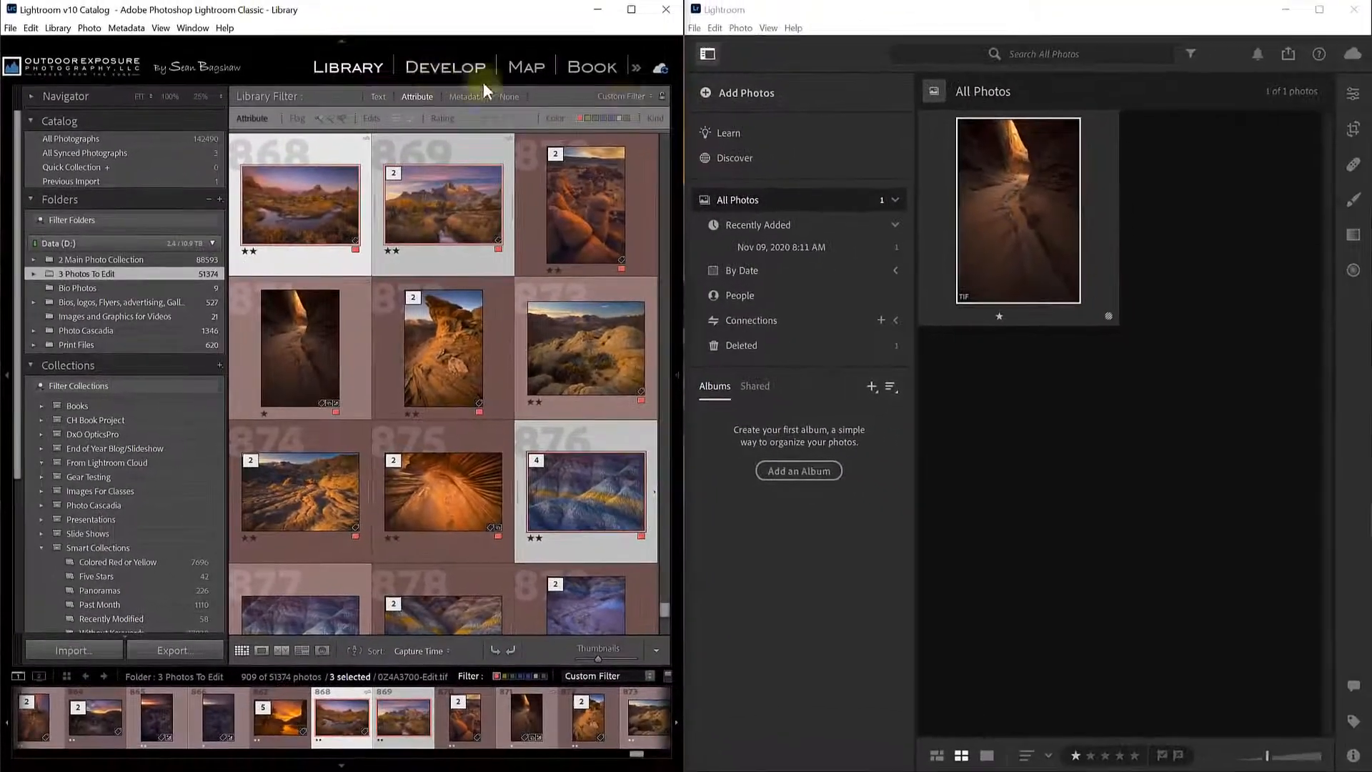
click(659, 68)
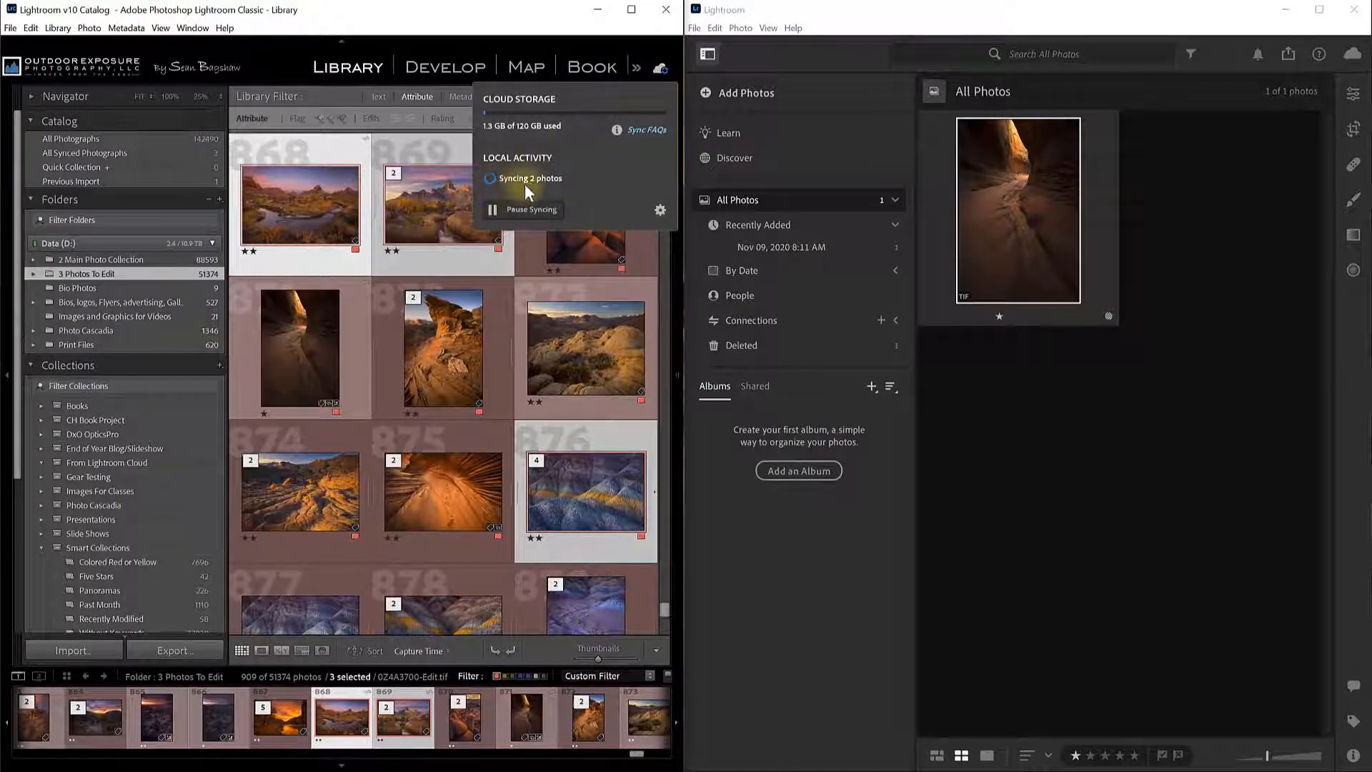
click(855, 539)
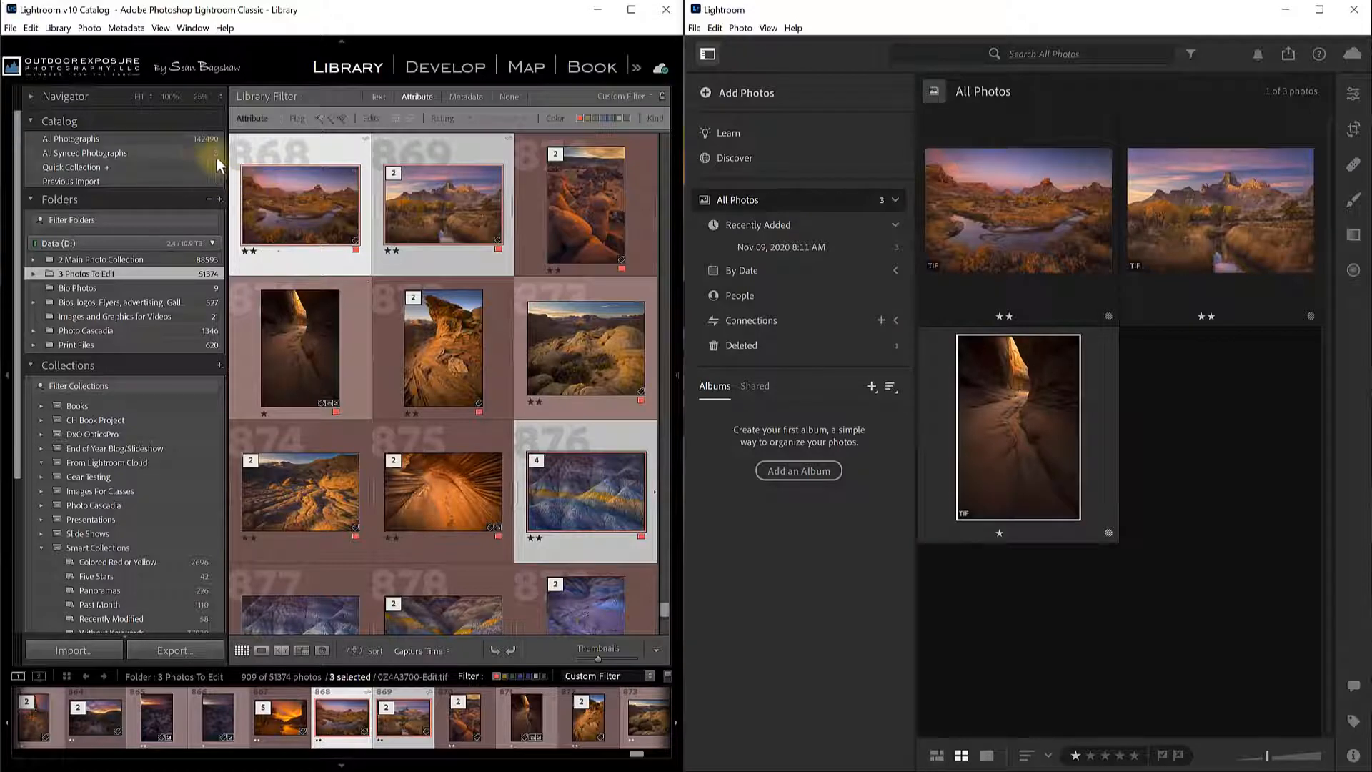
click(186, 152)
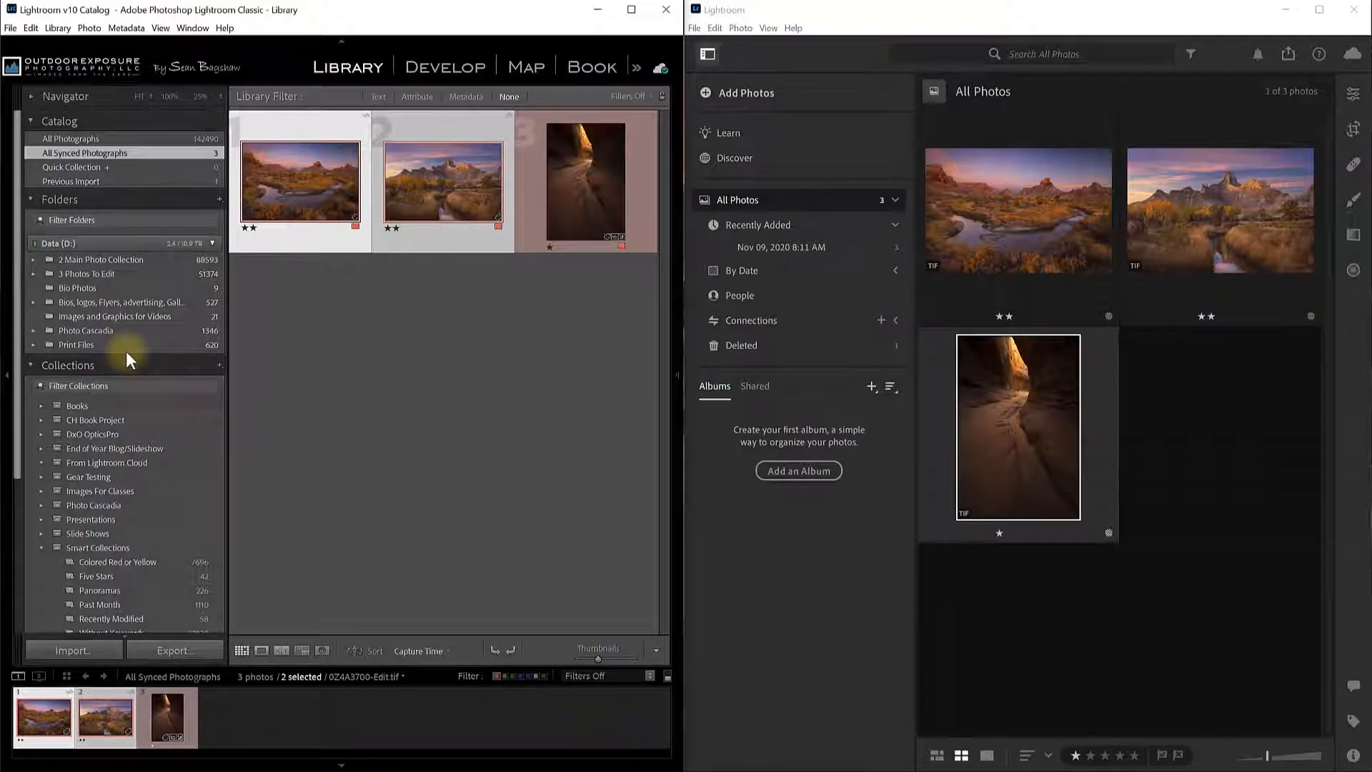
Expand the 3 Photos To Edit folder and scroll through the 21 Desktop Images photos.
click(101, 275)
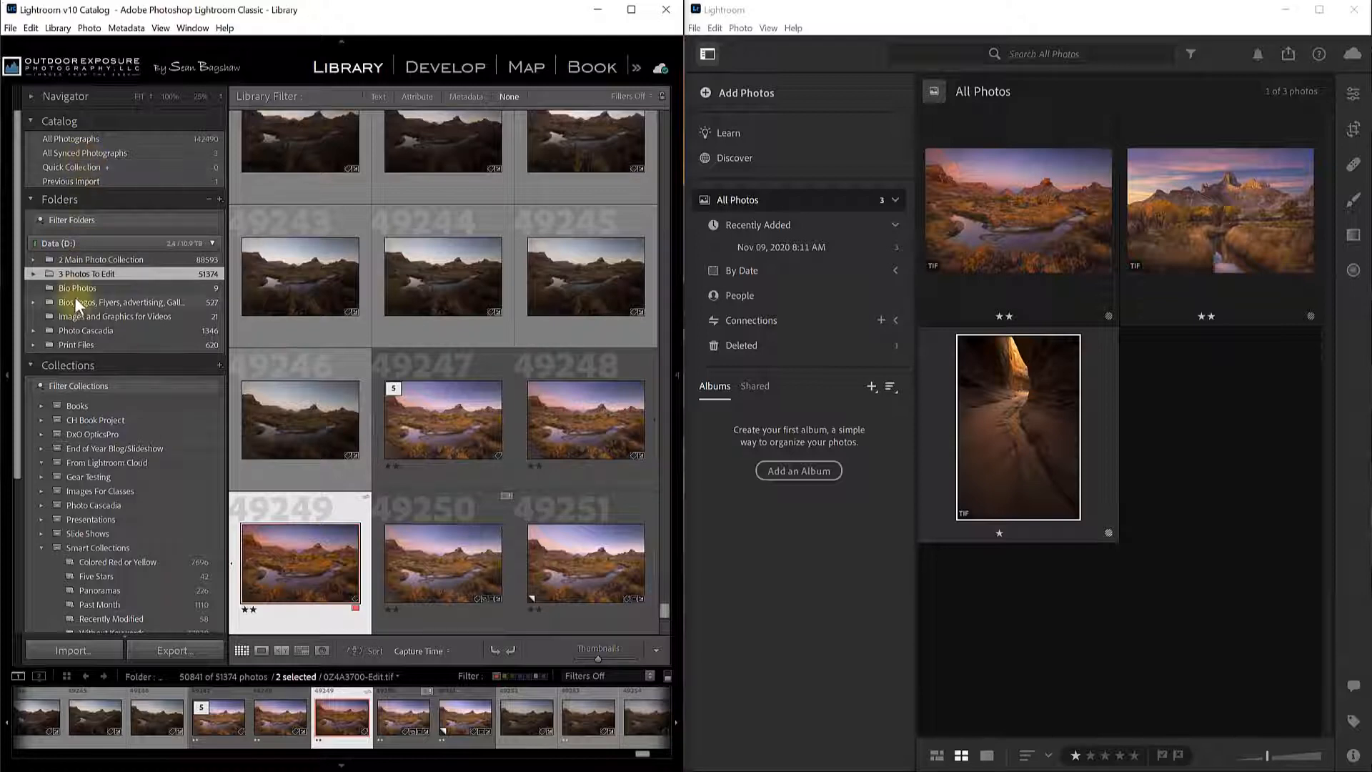
click(32, 274)
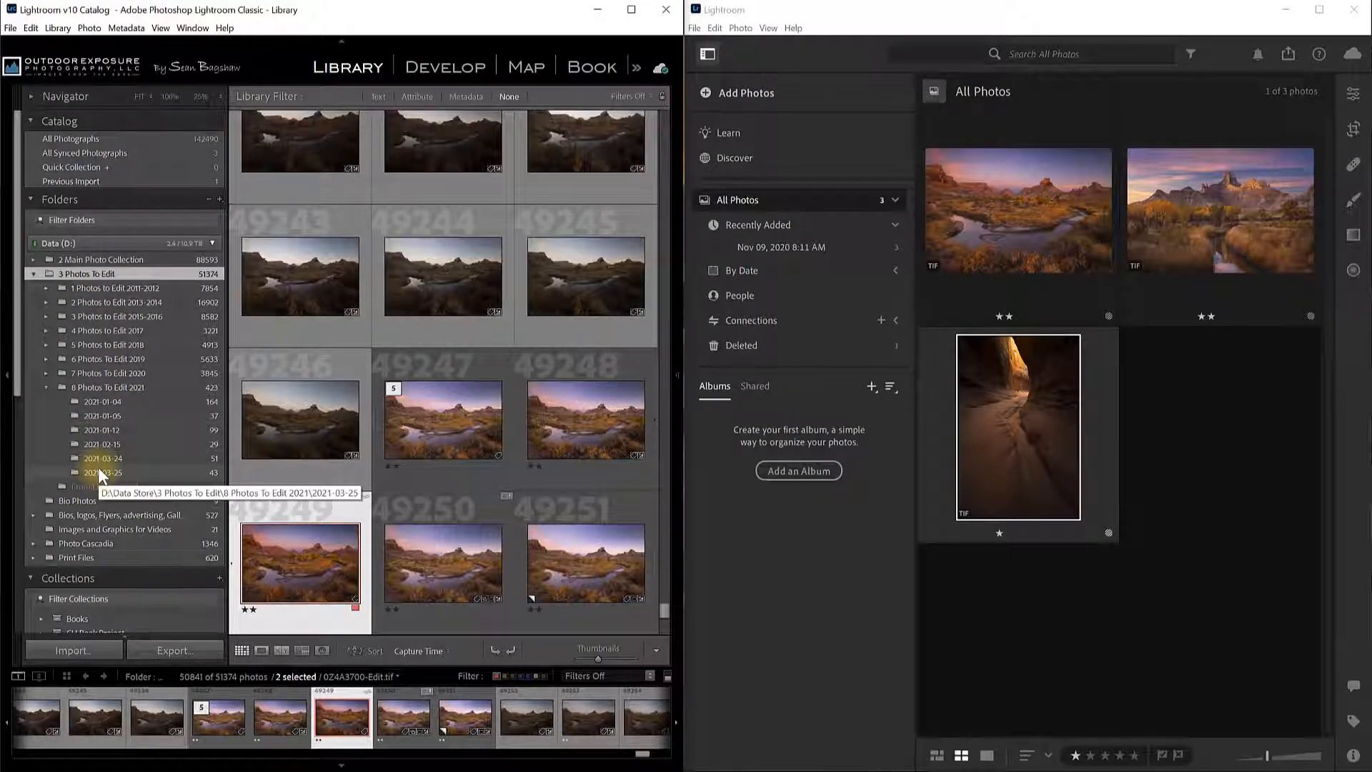
drag(18, 386, 21, 627)
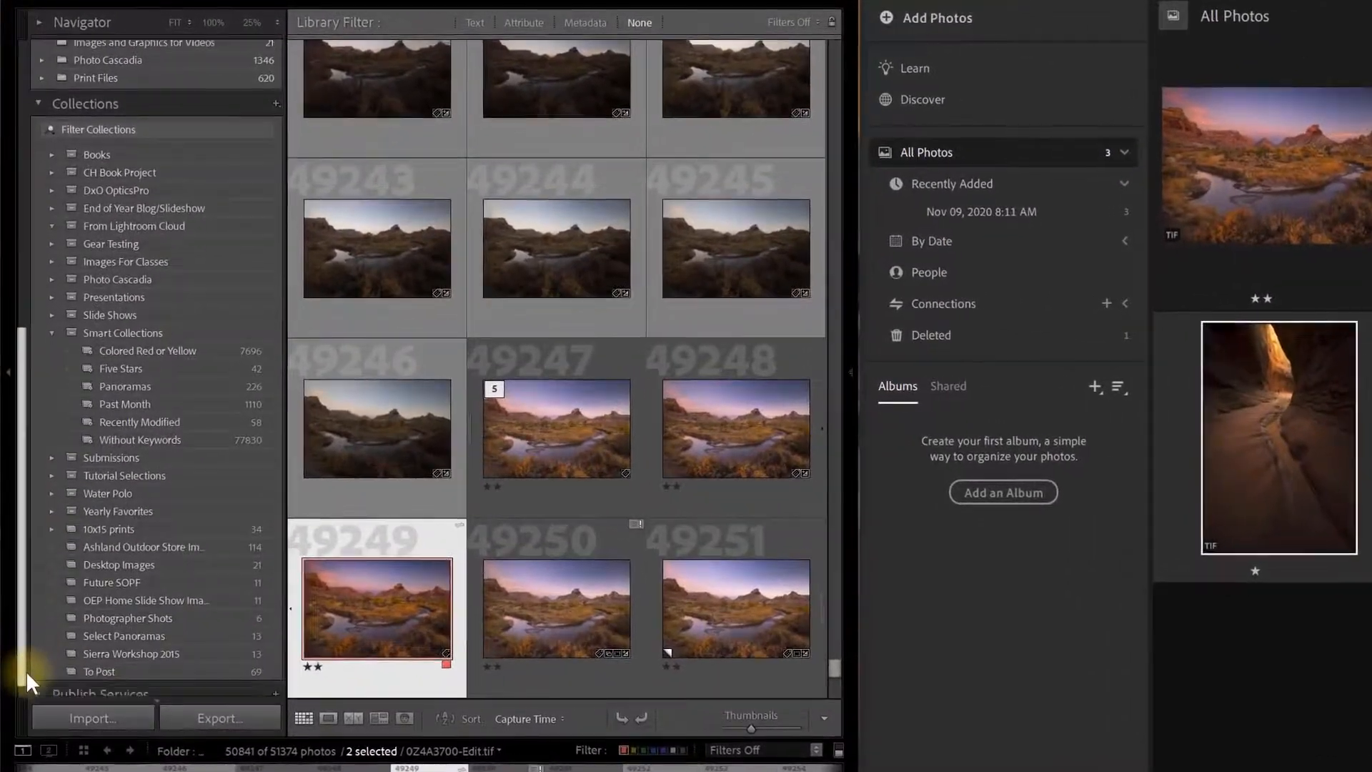
drag(27, 674, 21, 685)
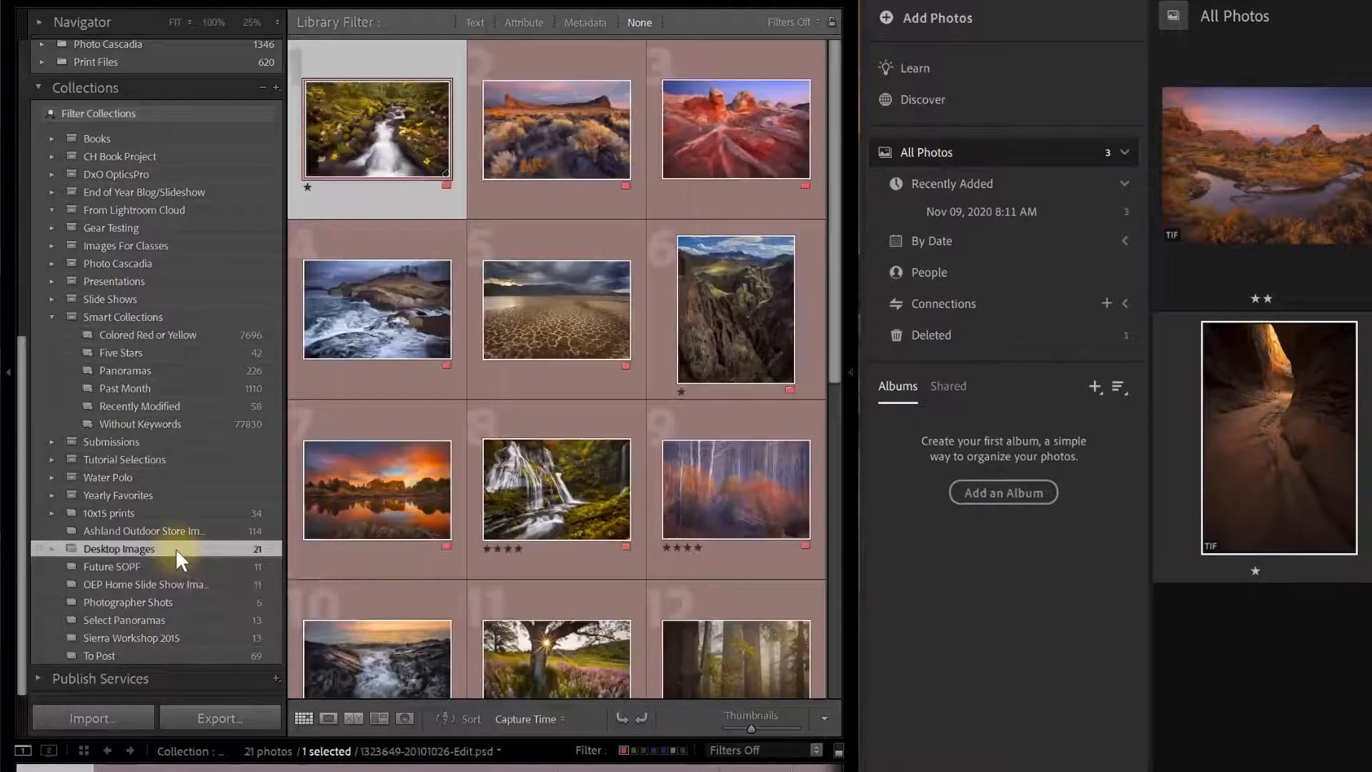
mouse_move(834, 300)
mouse_down()
mouse_move(833, 622)
mouse_move(827, 389)
mouse_move(842, 291)
mouse_up()
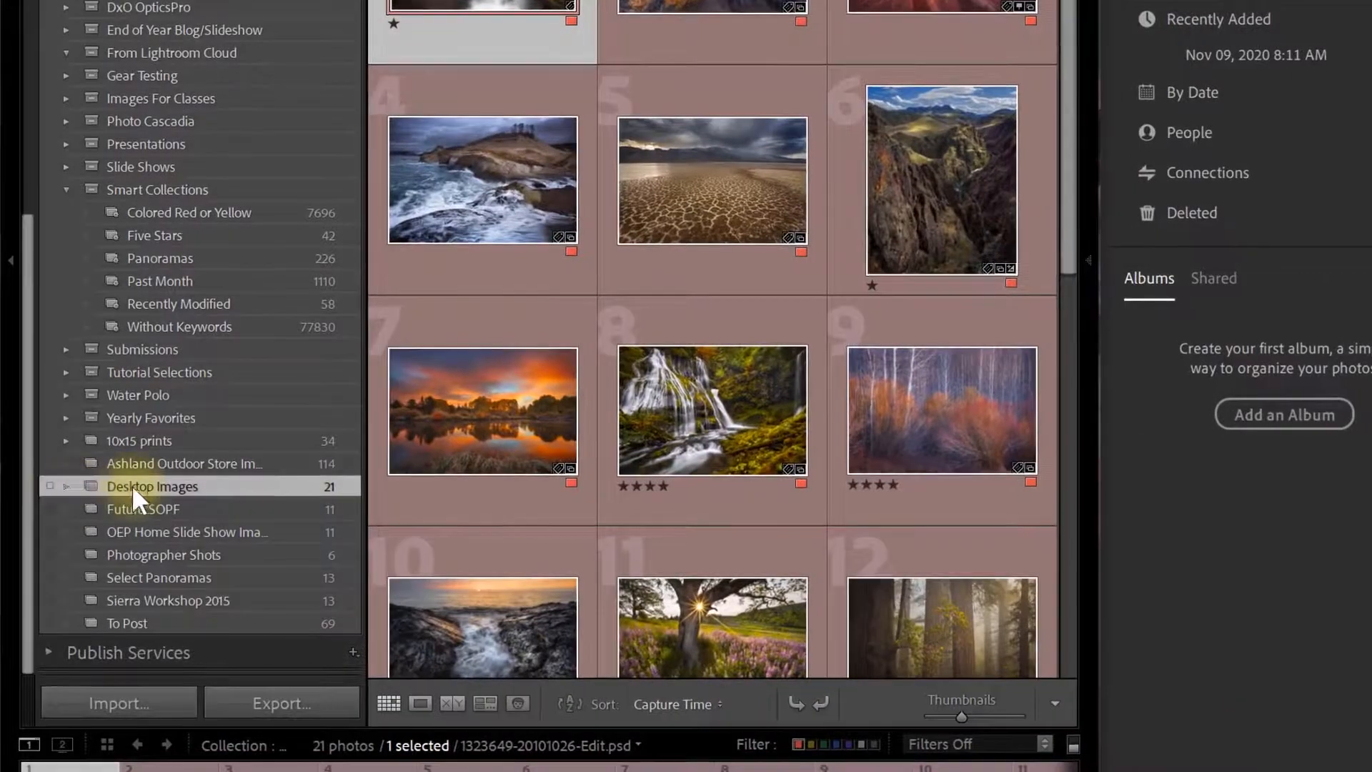
Tick the sync checkbox beside the Desktop Images collection.
click(48, 487)
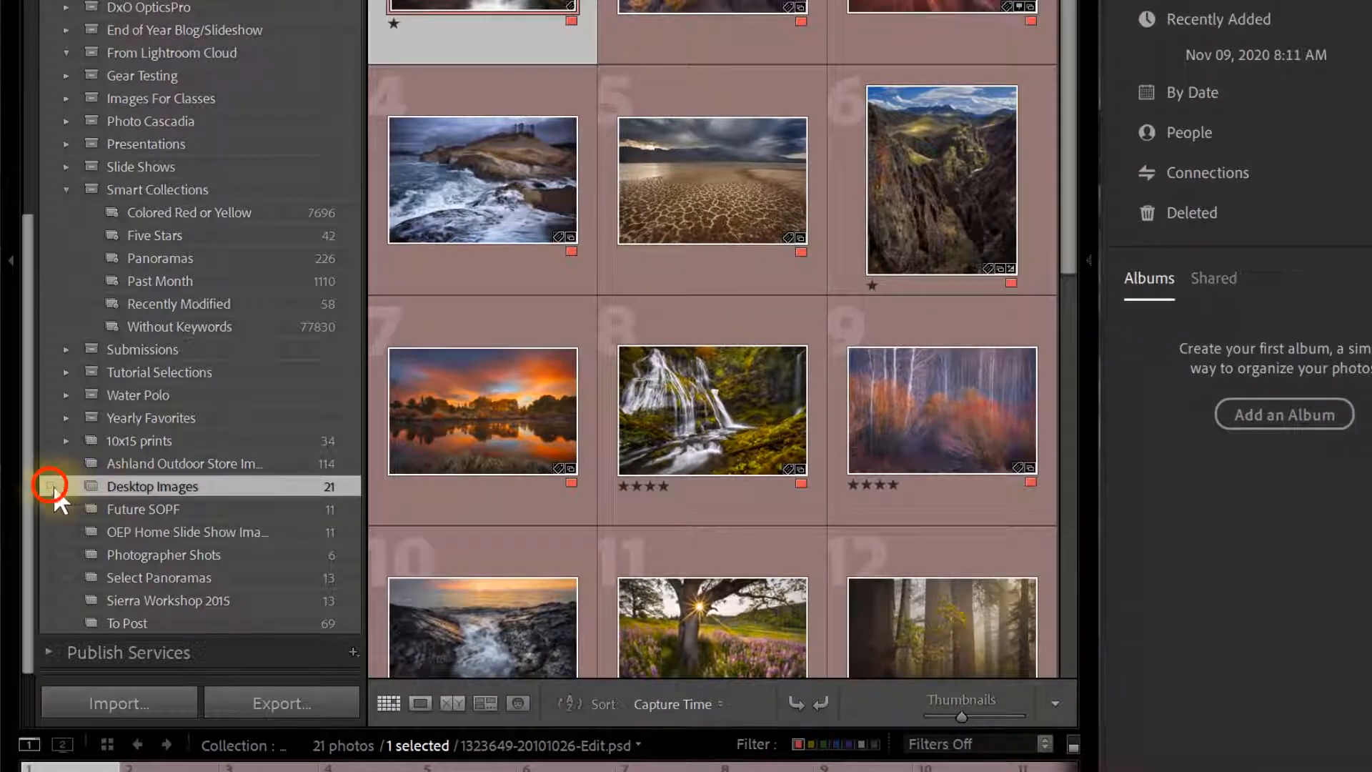
click(47, 487)
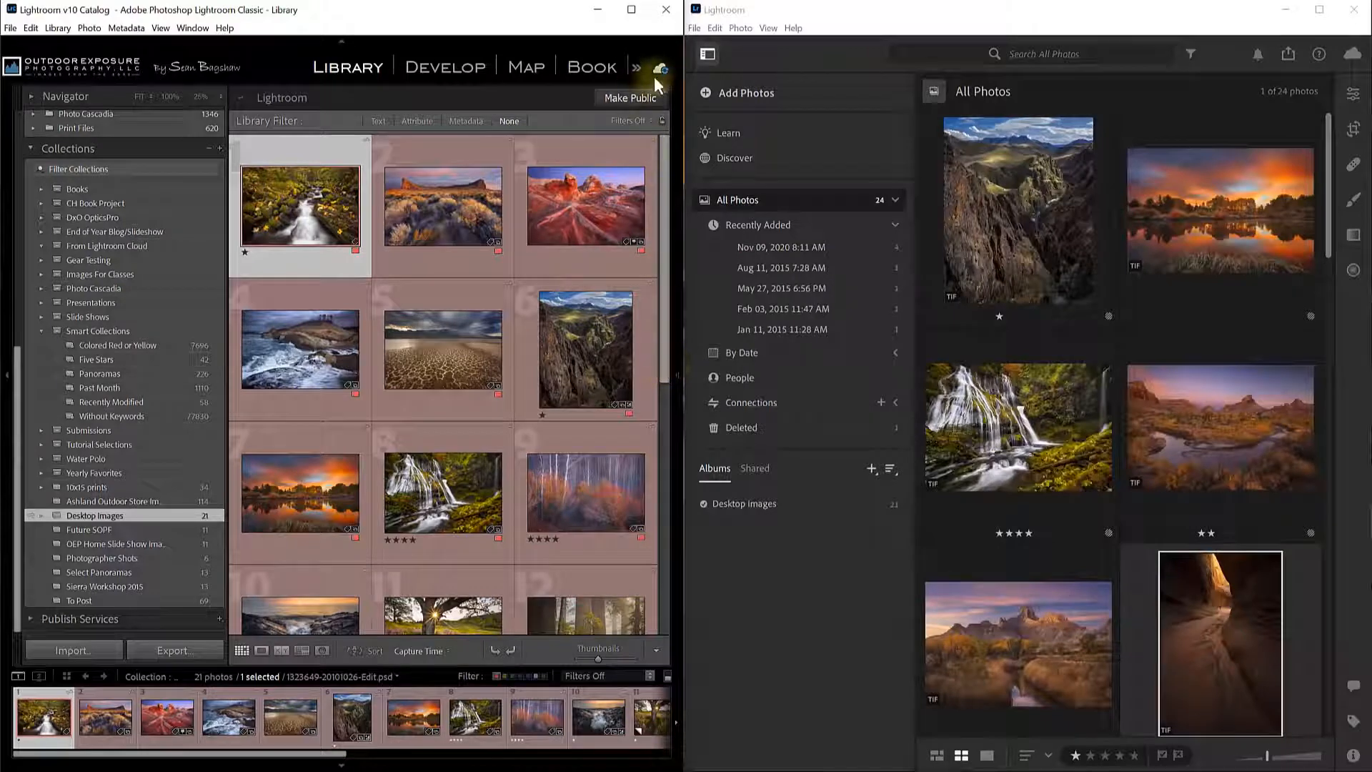
Check sync progress, then scroll the All Photos grid of 24 synced photos.
mouse_move(661, 72)
drag(1328, 233, 1353, 685)
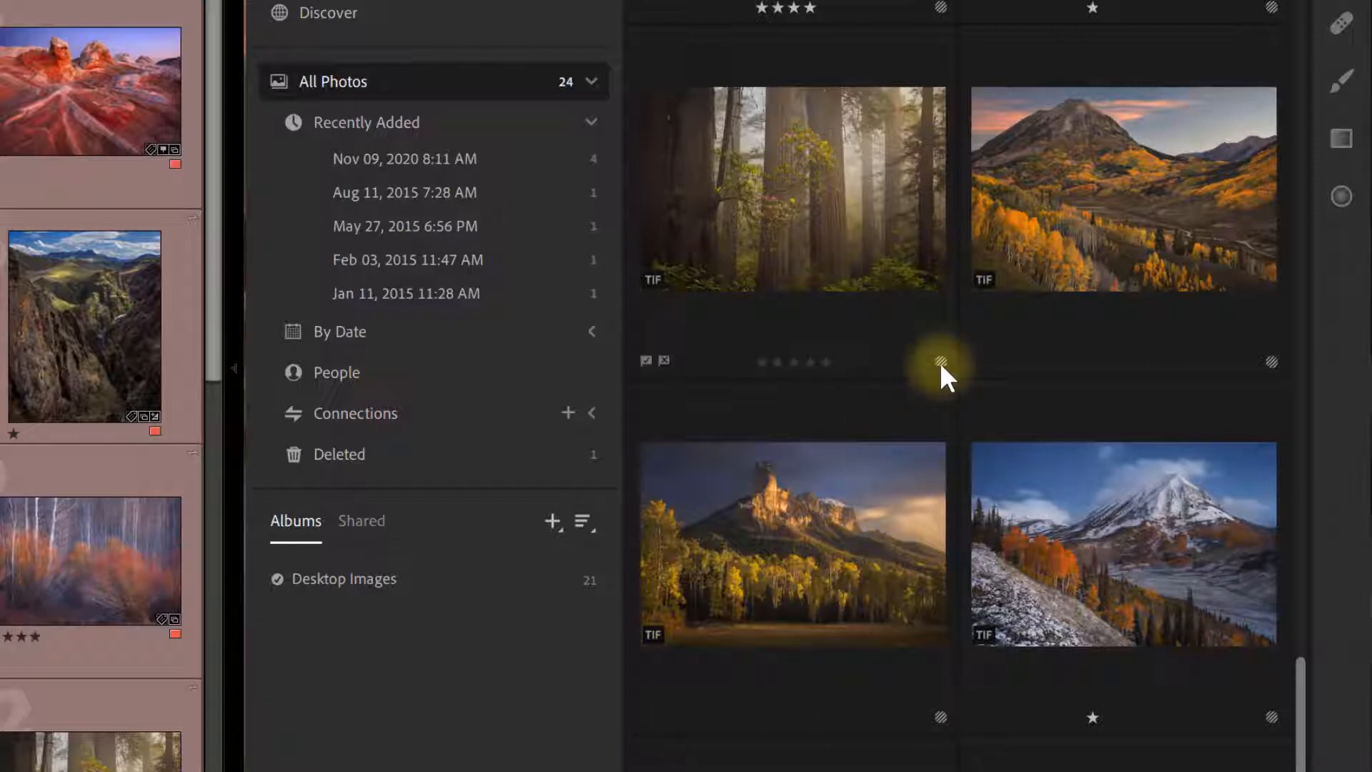
Select the misty forest photo and display its info, including the Smart Preview sync status.
mouse_move(941, 362)
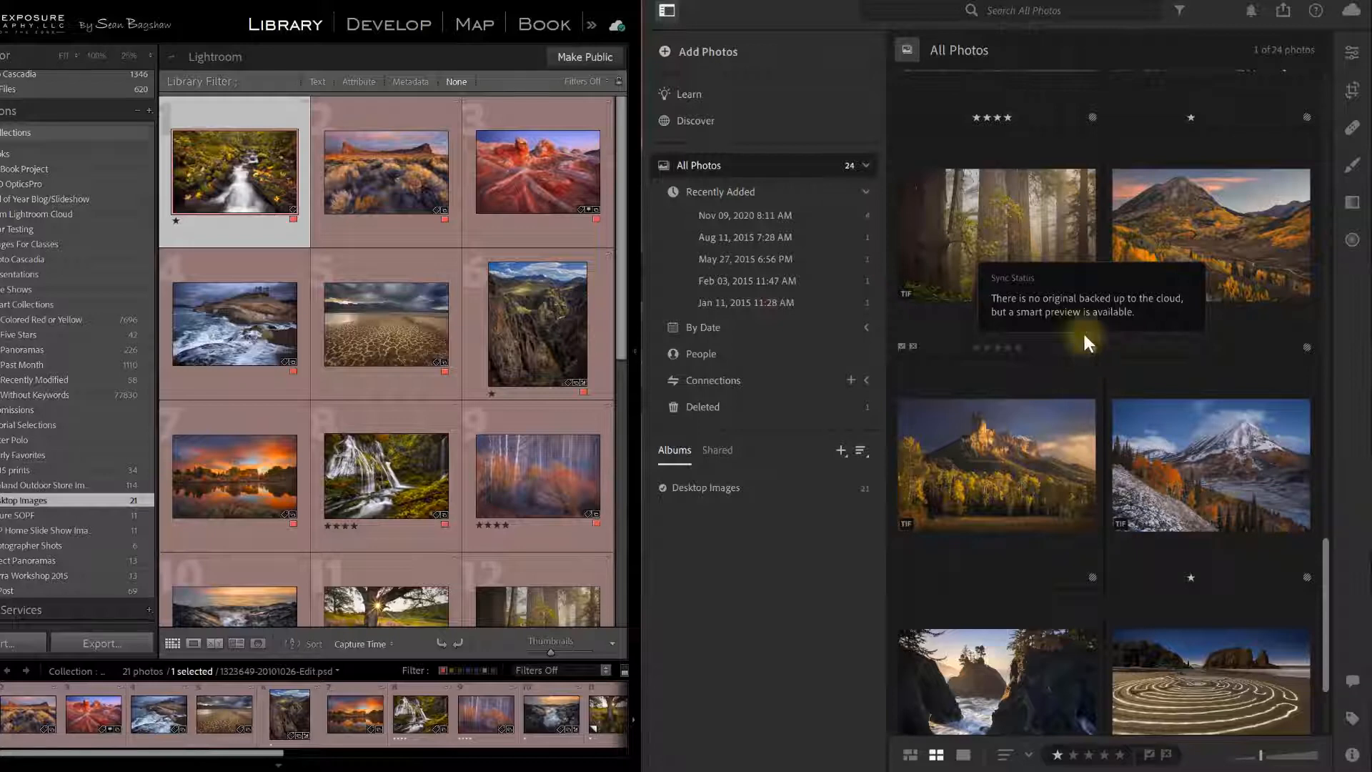
click(1007, 225)
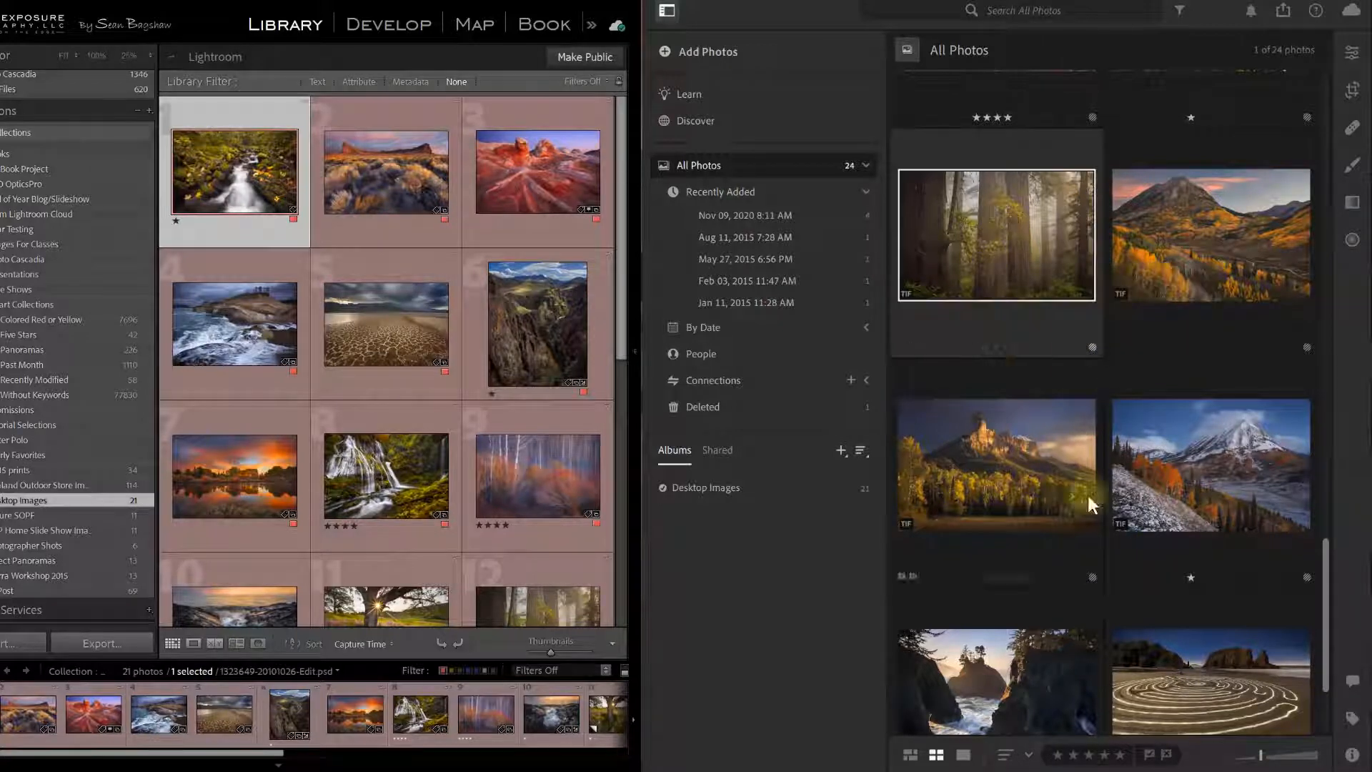
click(1352, 756)
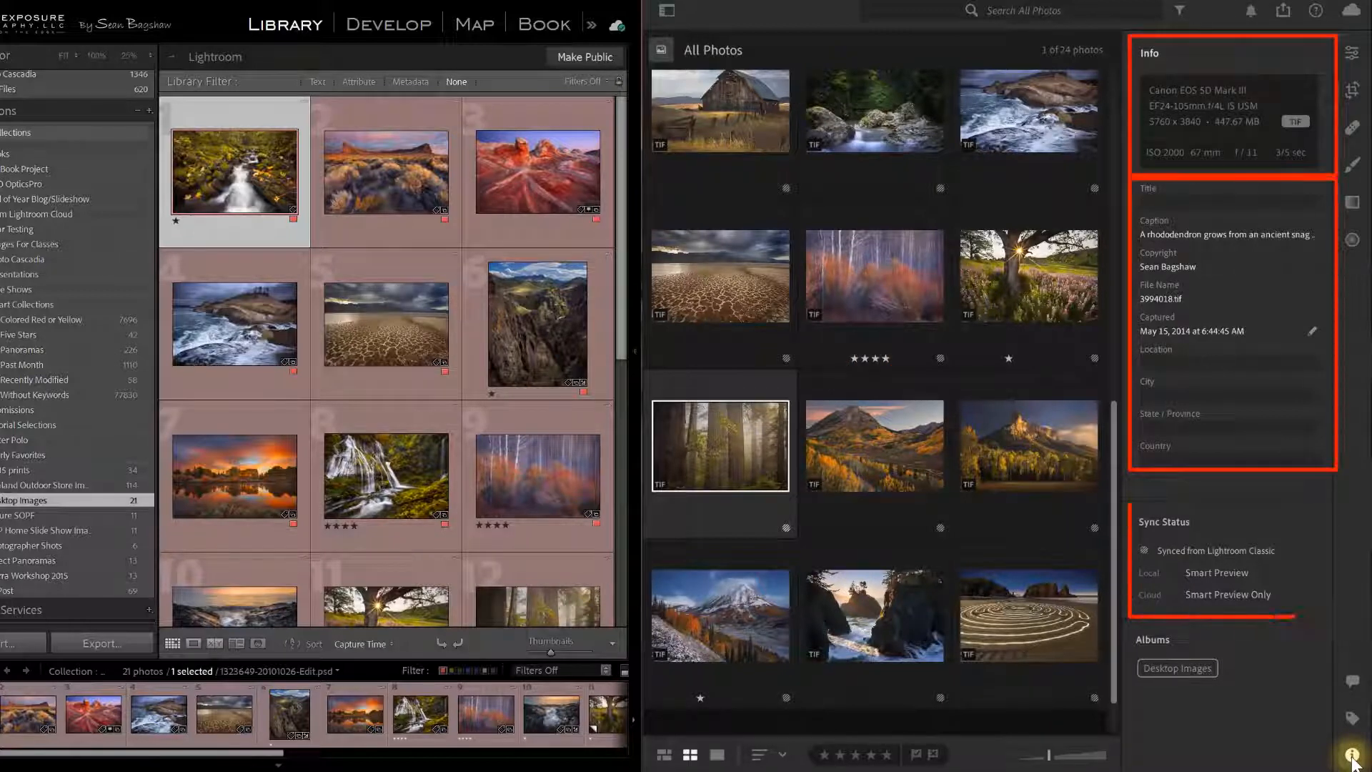
Switch between the forest photo's Keywords and Info panels, ending on Keywords.
click(1354, 719)
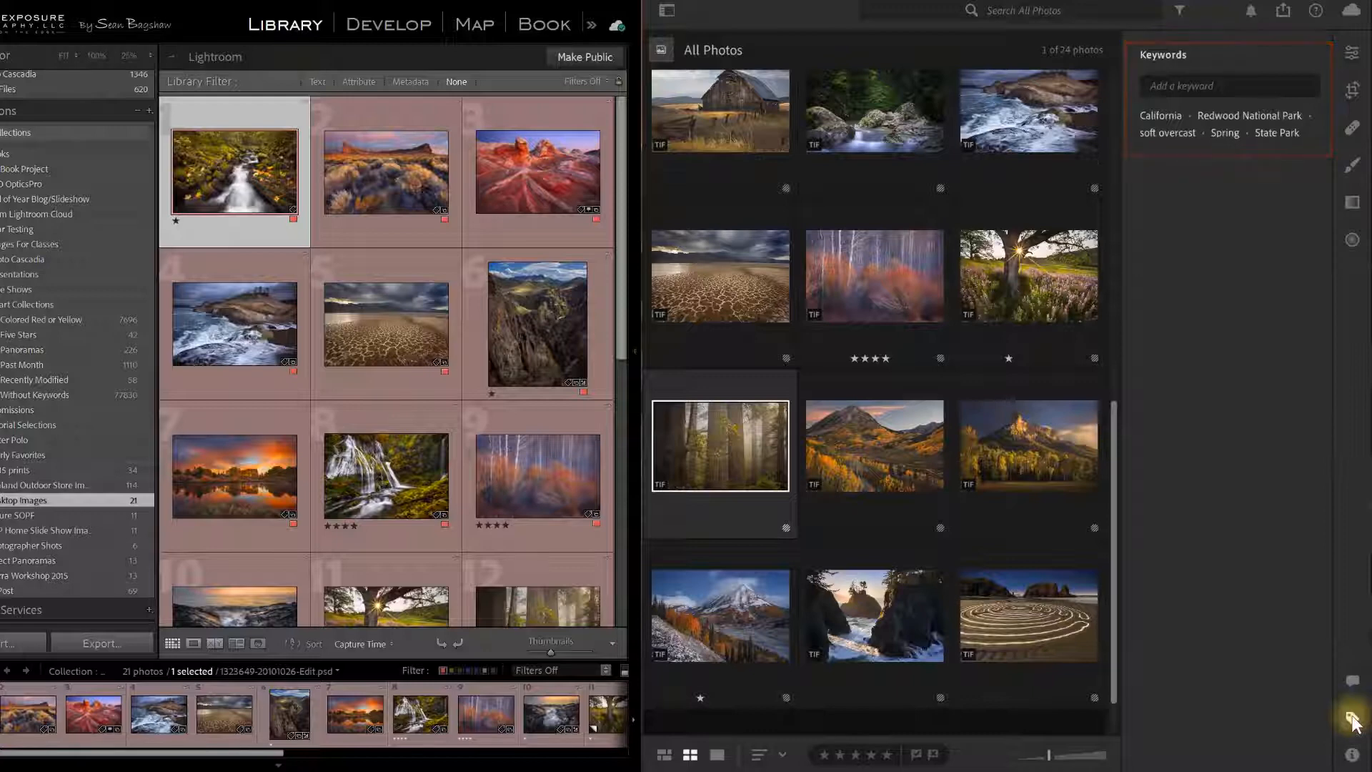
click(1352, 754)
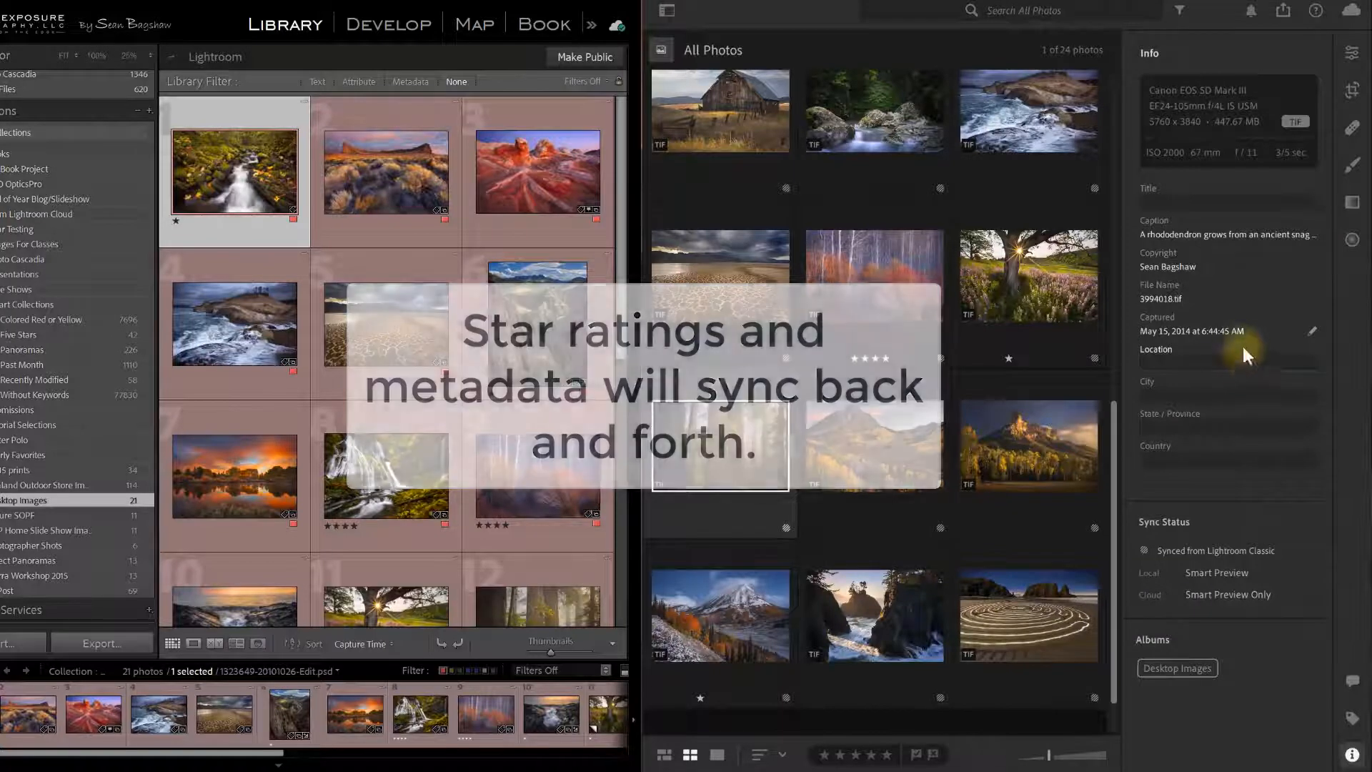
click(1351, 719)
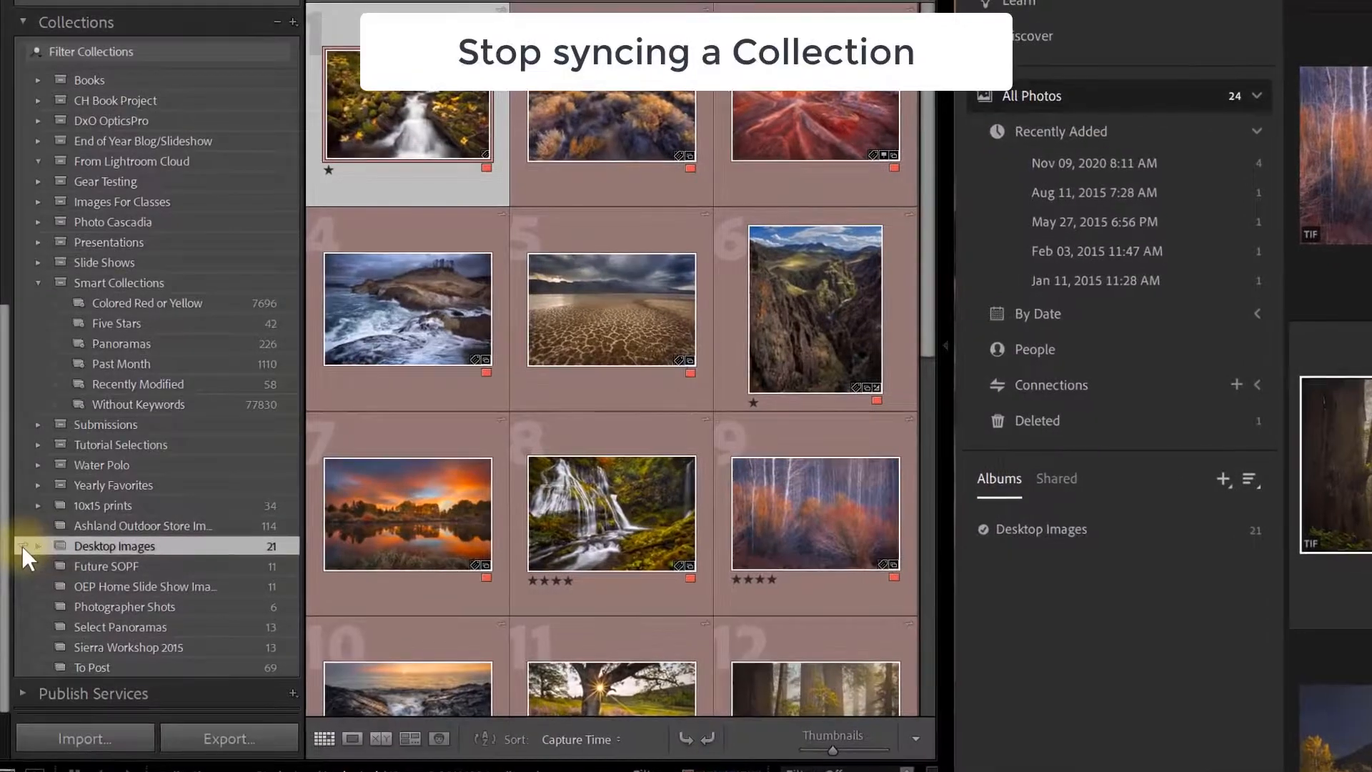
Uncheck sync for the Desktop Images collection and confirm Stop Syncing.
click(22, 546)
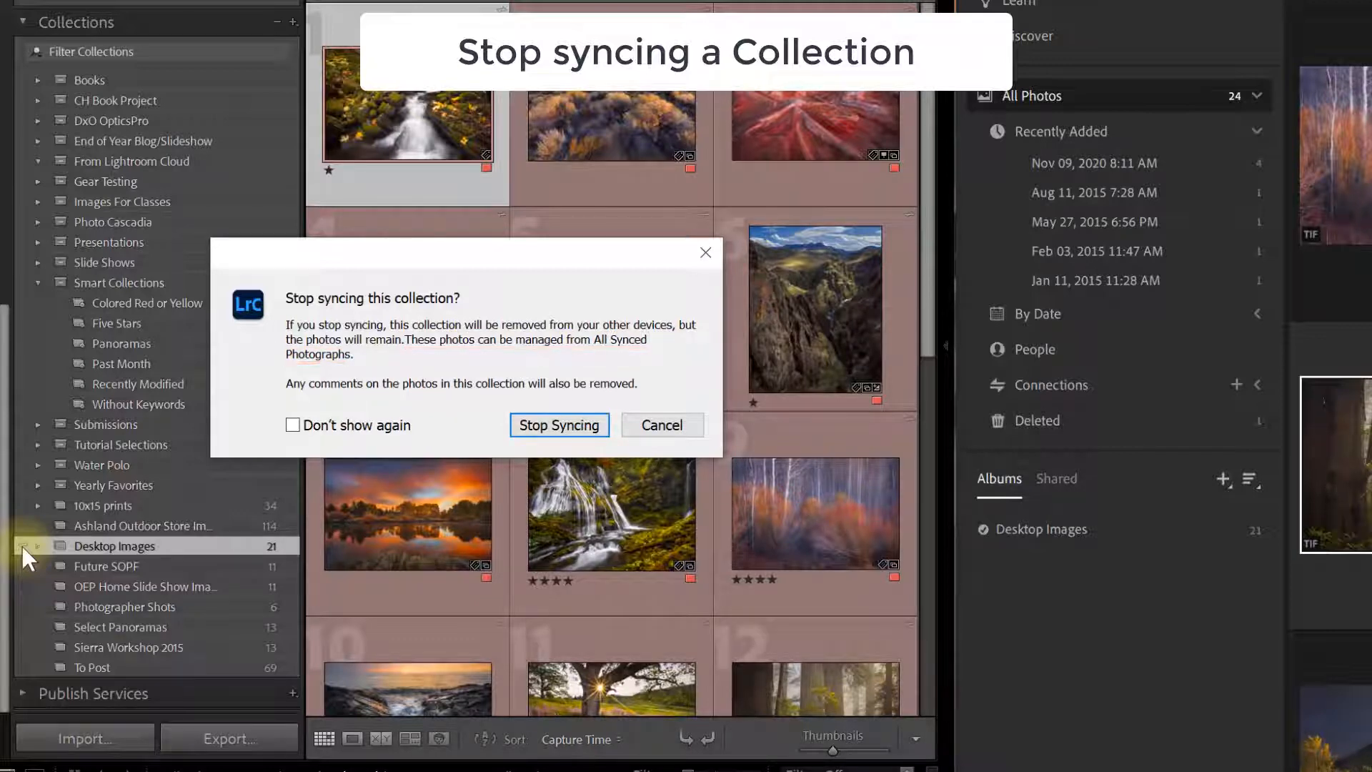
click(566, 426)
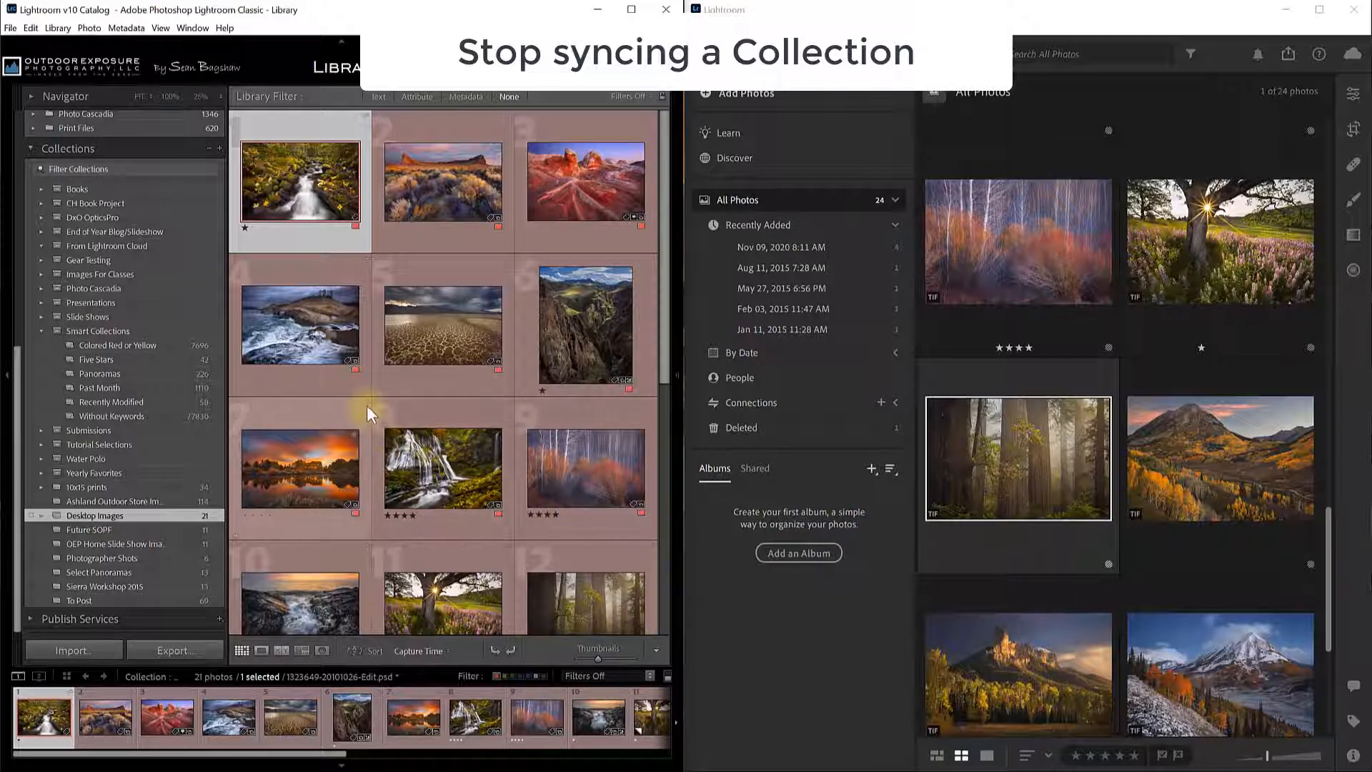
Re-enable sync on the Desktop Images collection so its 21-photo album returns in Lightroom.
mouse_move(365, 406)
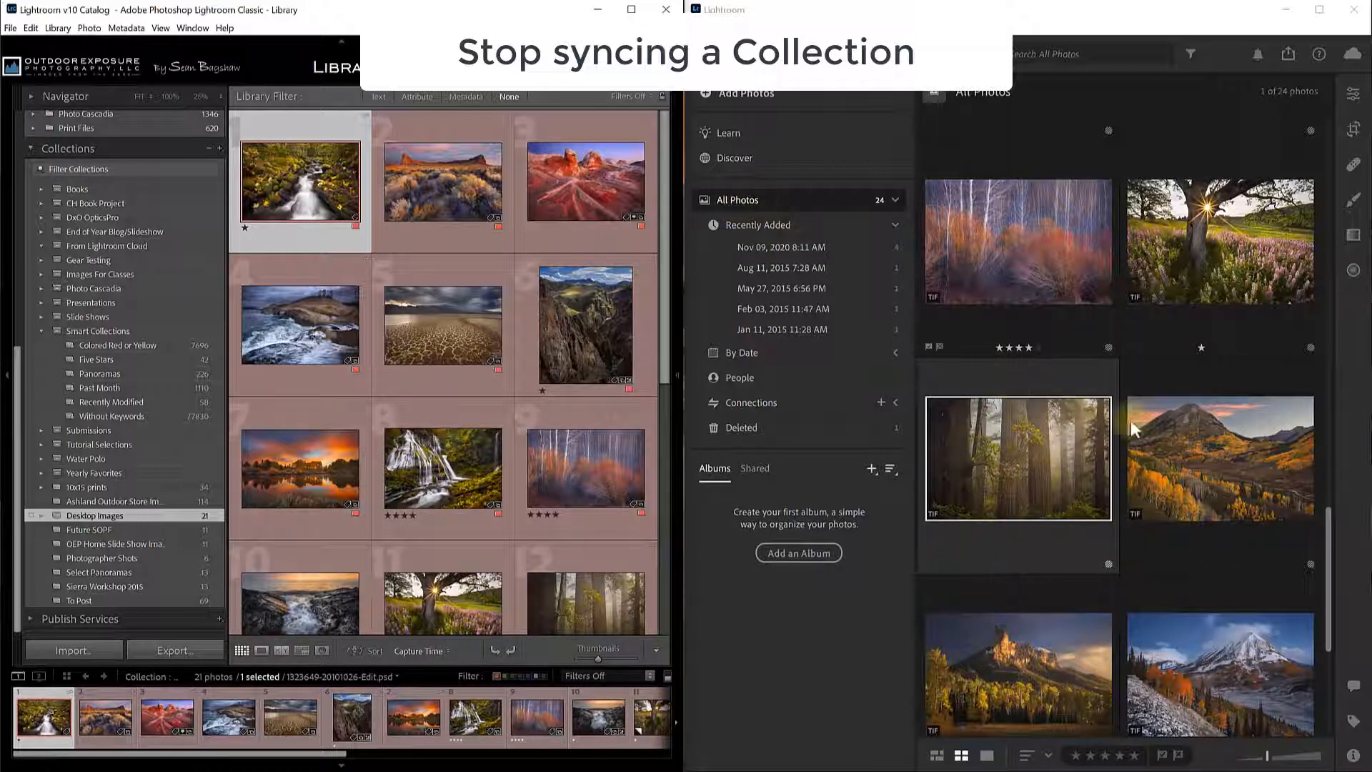
drag(1330, 569, 1326, 148)
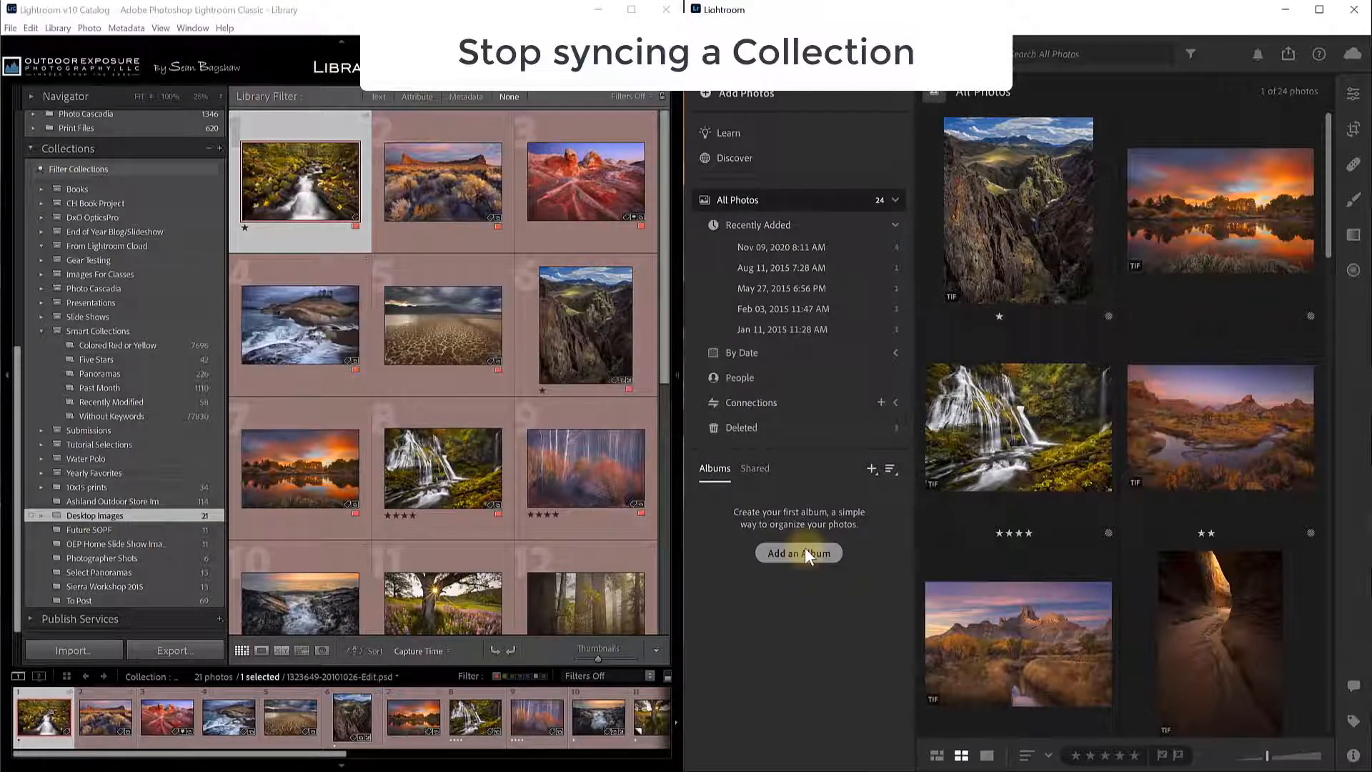
click(31, 513)
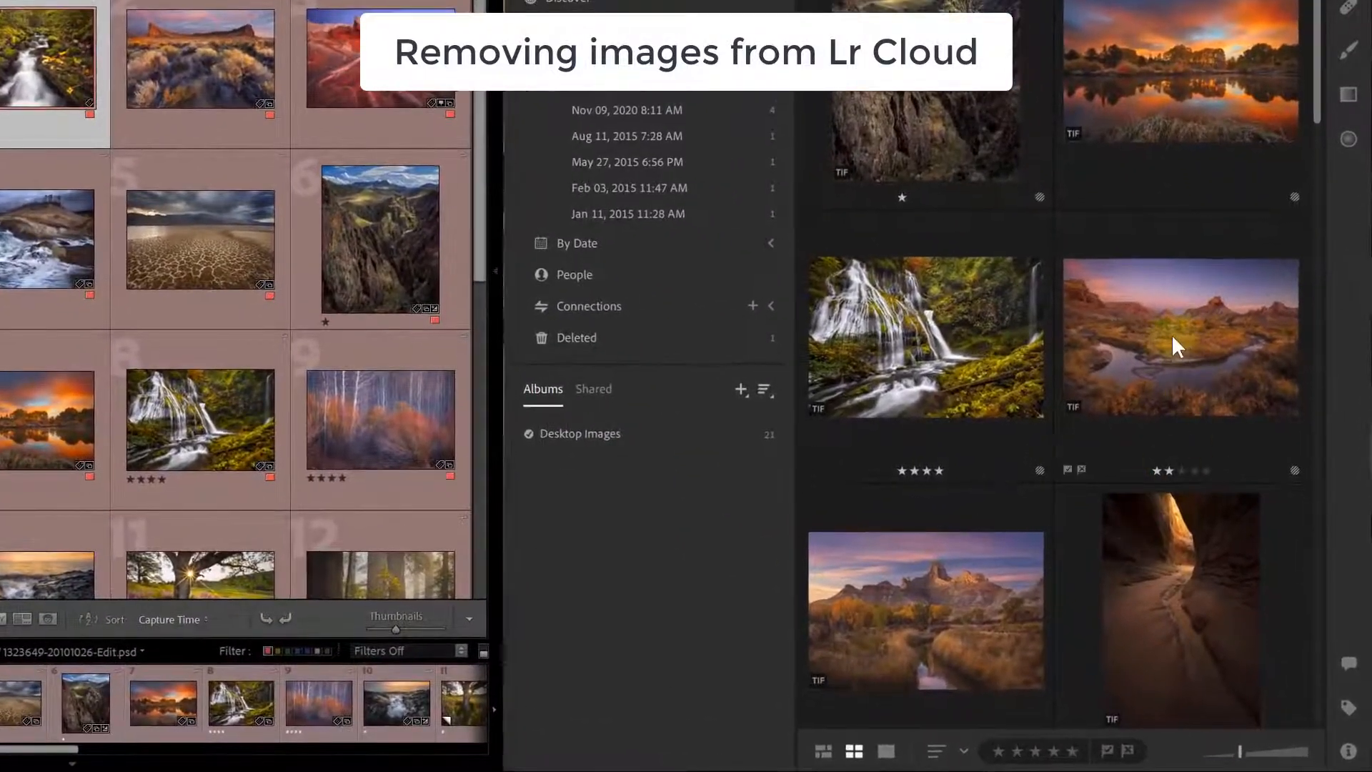
Delete the desert river photo from the Lightroom cloud library, dropping All Photos to 23.
click(1177, 344)
right_click(1155, 325)
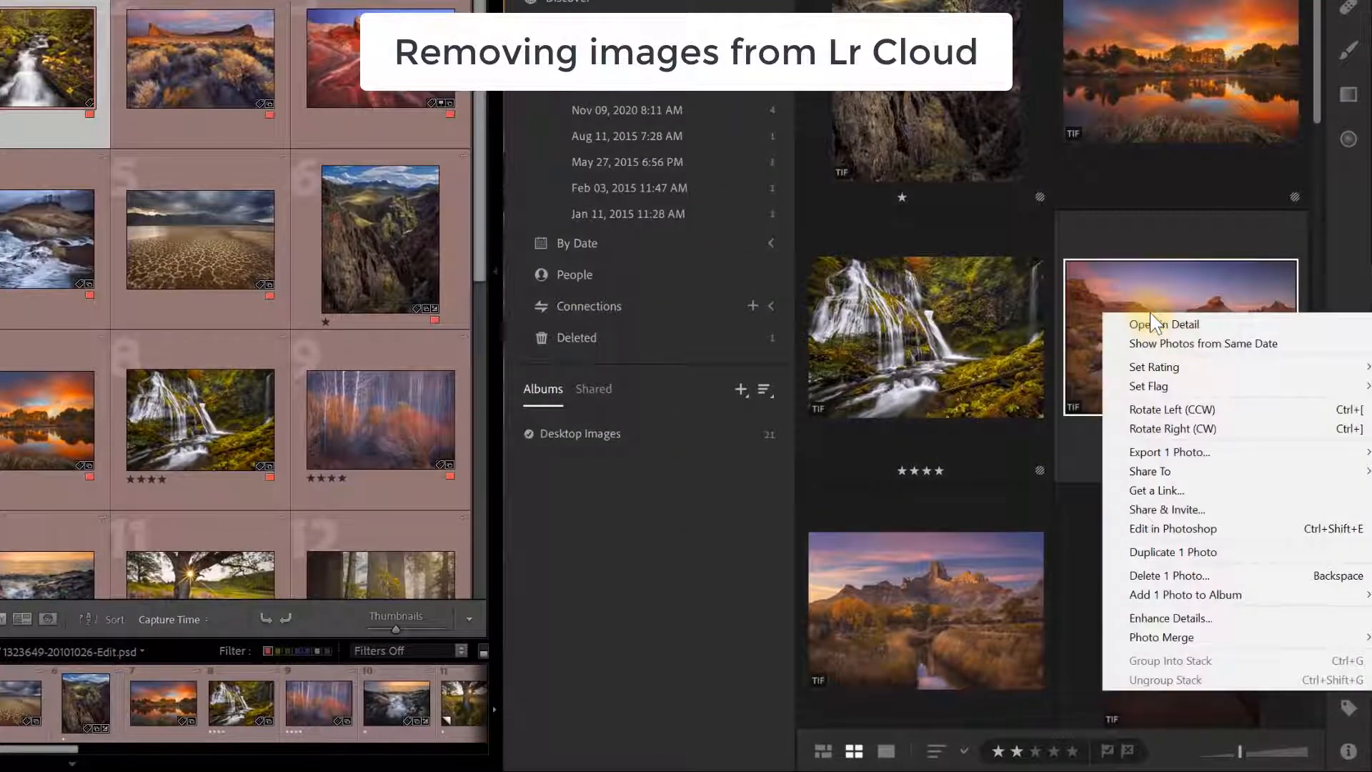
click(1172, 576)
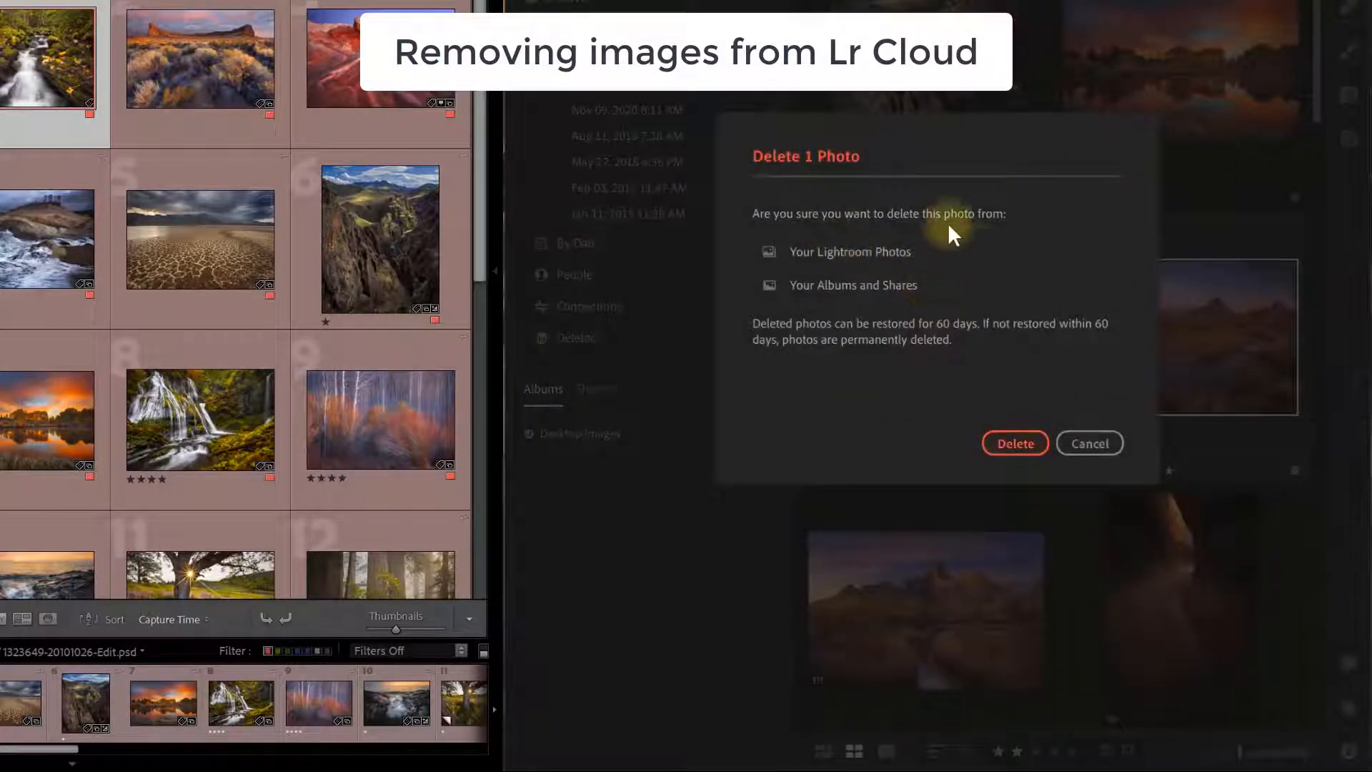
click(1013, 442)
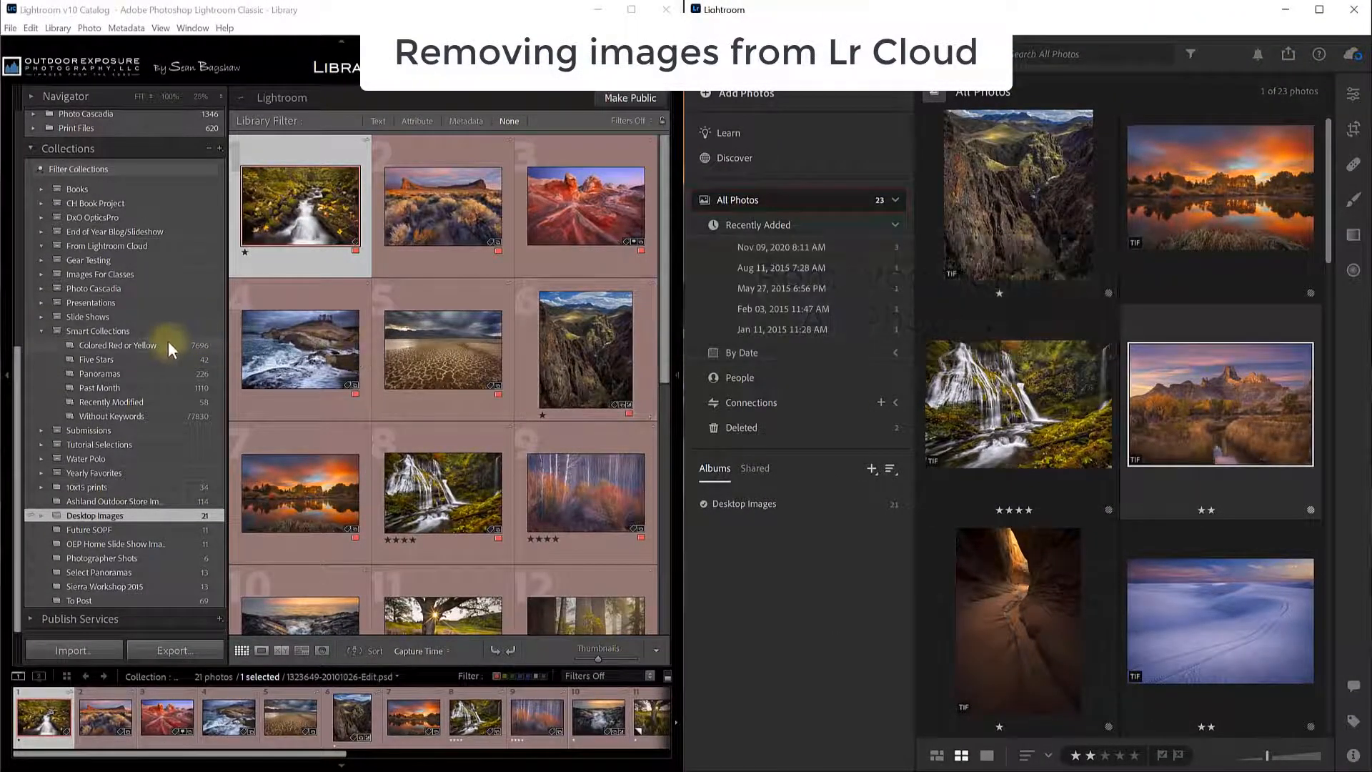
Show the 23-photo All Synced Photographs collection and bring up the top-right autumn photo's context menu.
scroll(172, 343, up, 8)
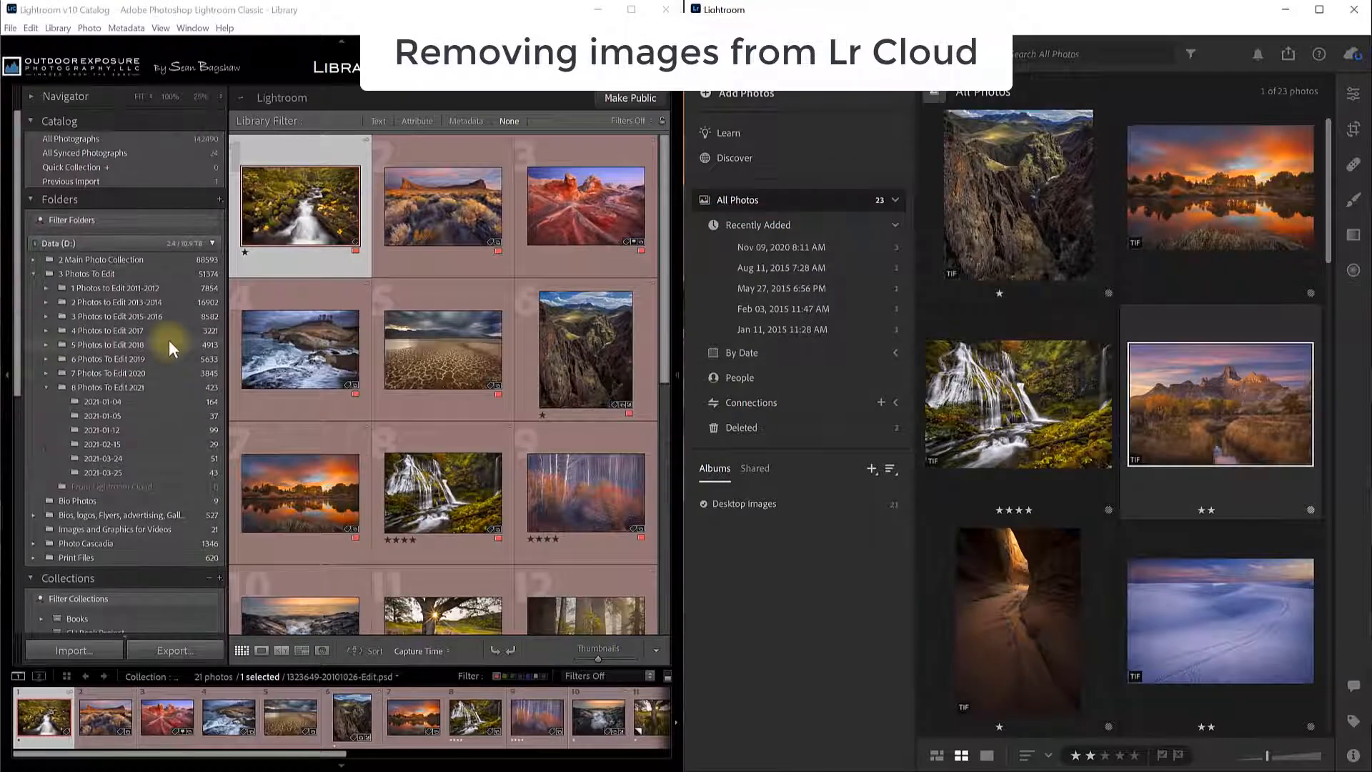
click(113, 153)
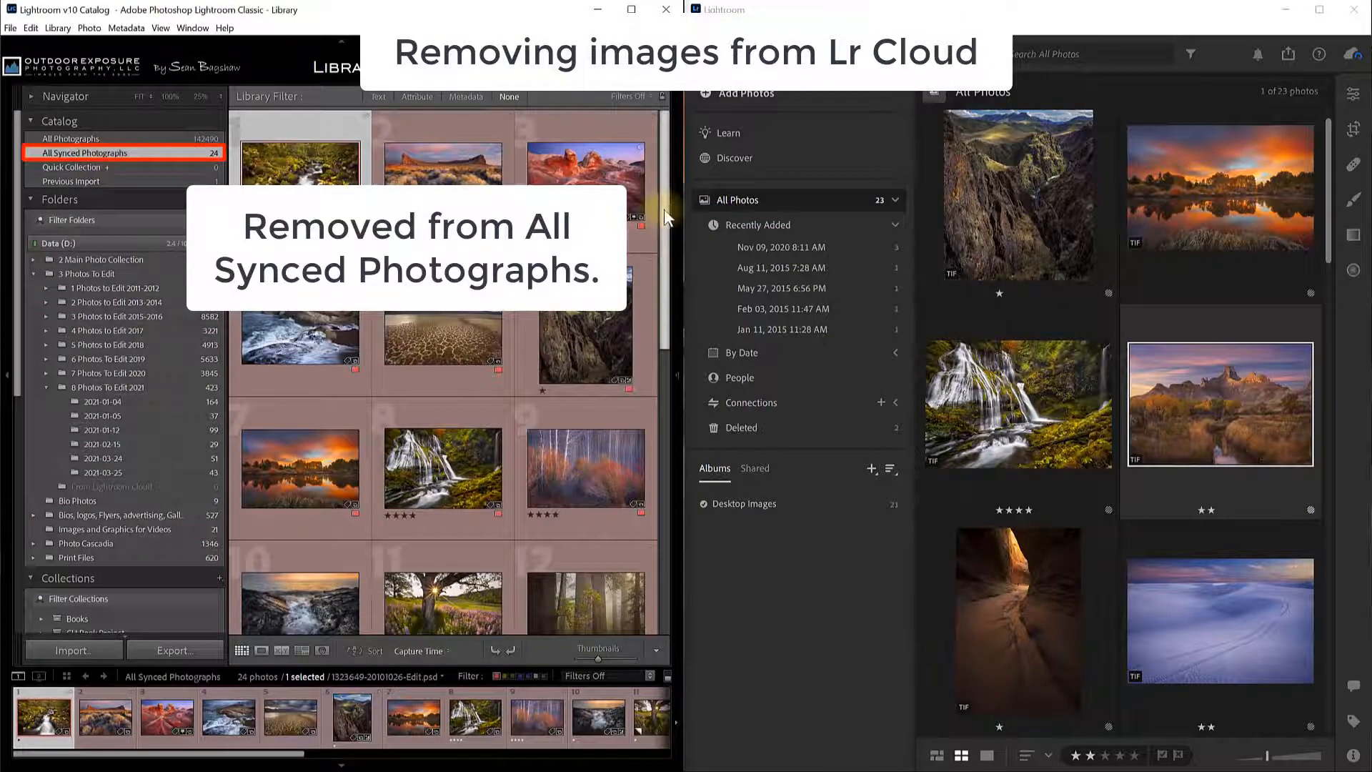
drag(663, 209, 665, 529)
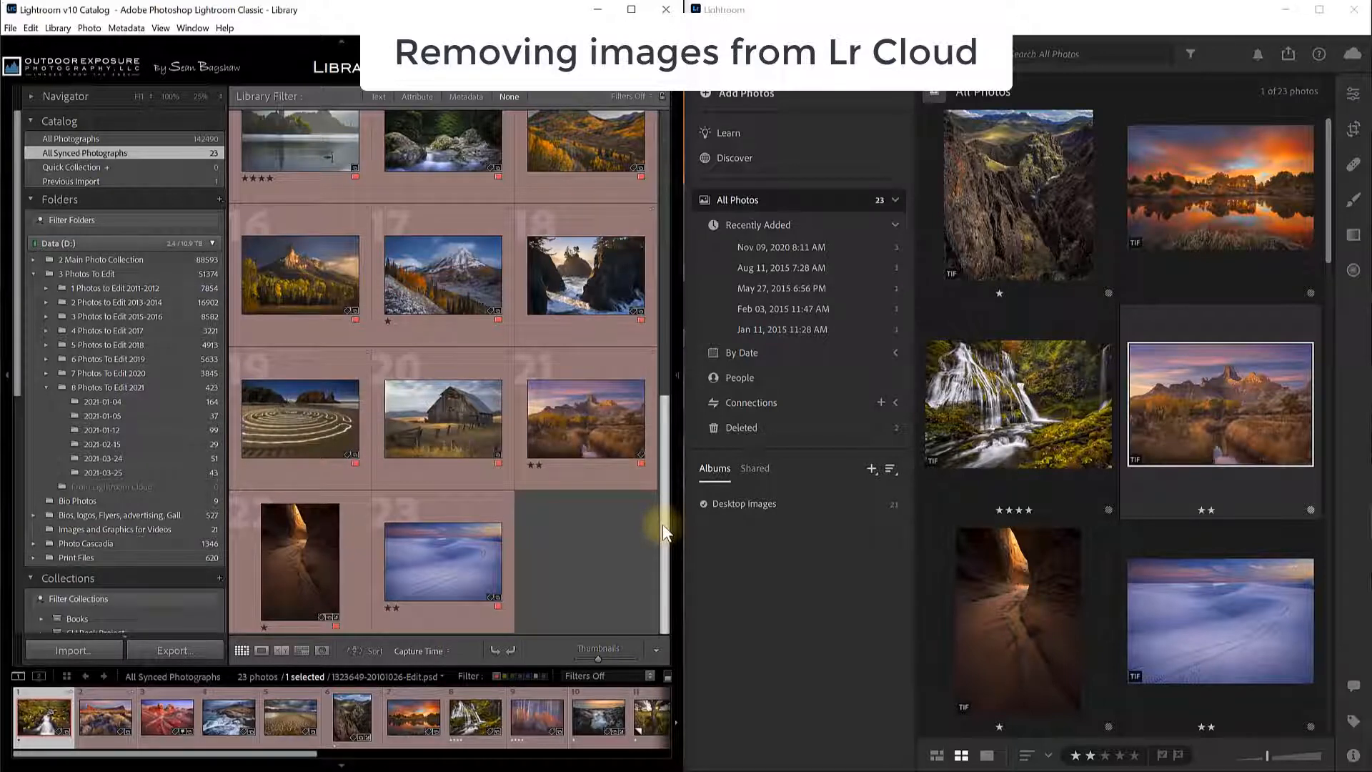
click(136, 152)
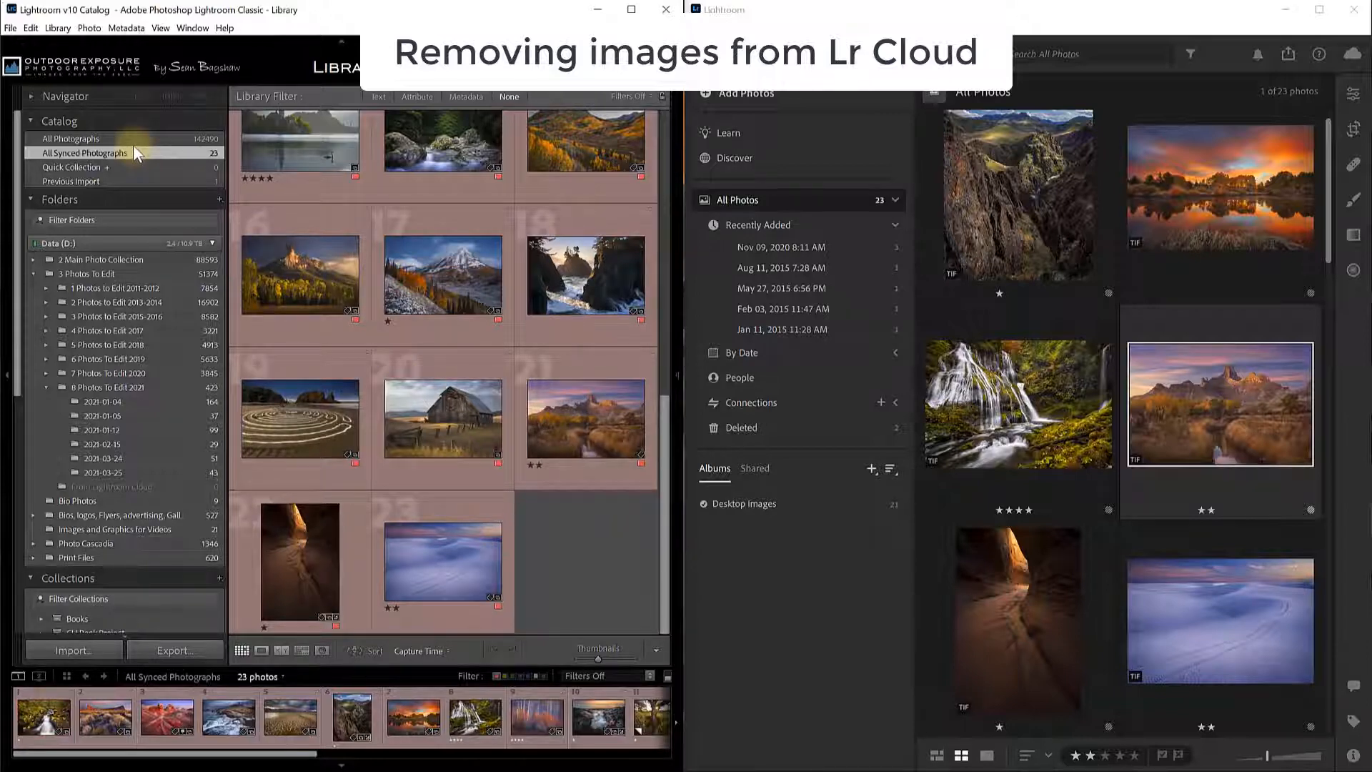
right_click(556, 134)
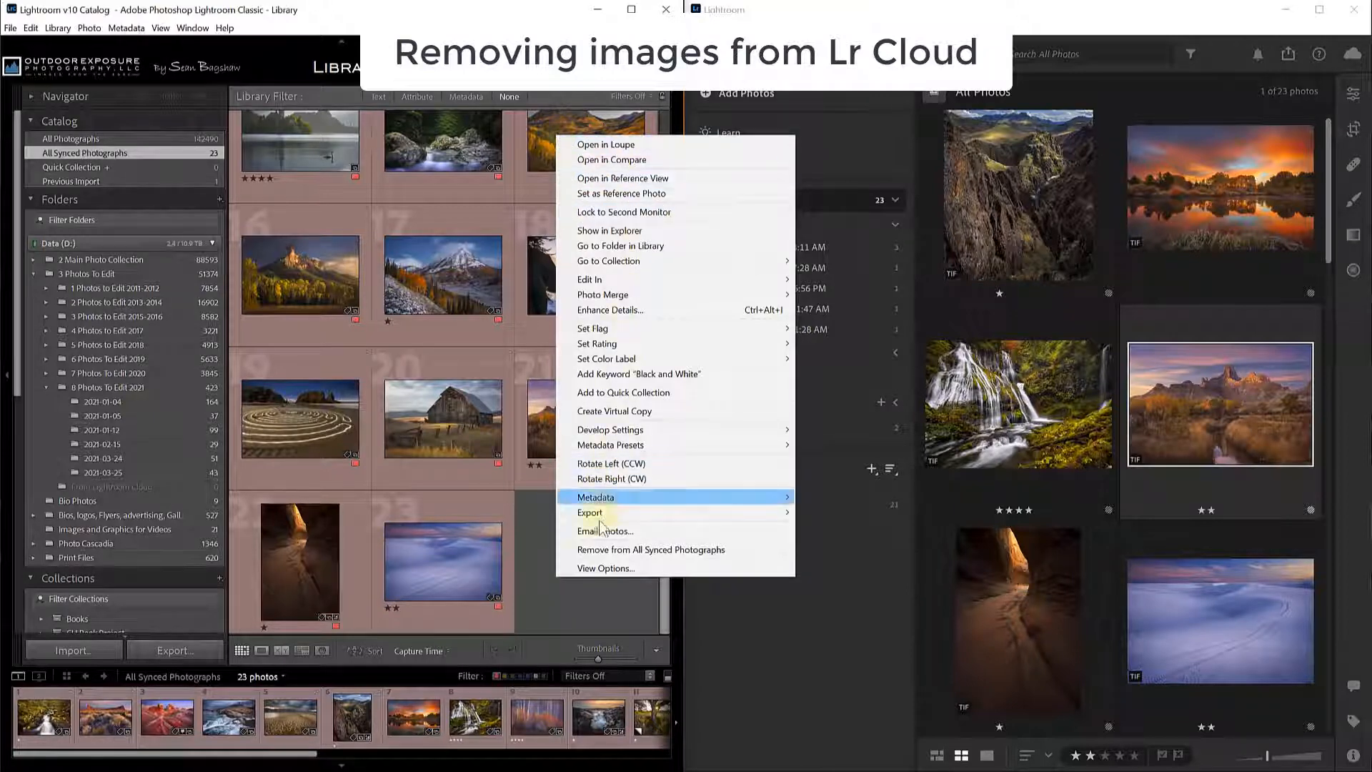
Remove the autumn photo from All Synced Photographs, leaving 22 synced photos.
click(597, 549)
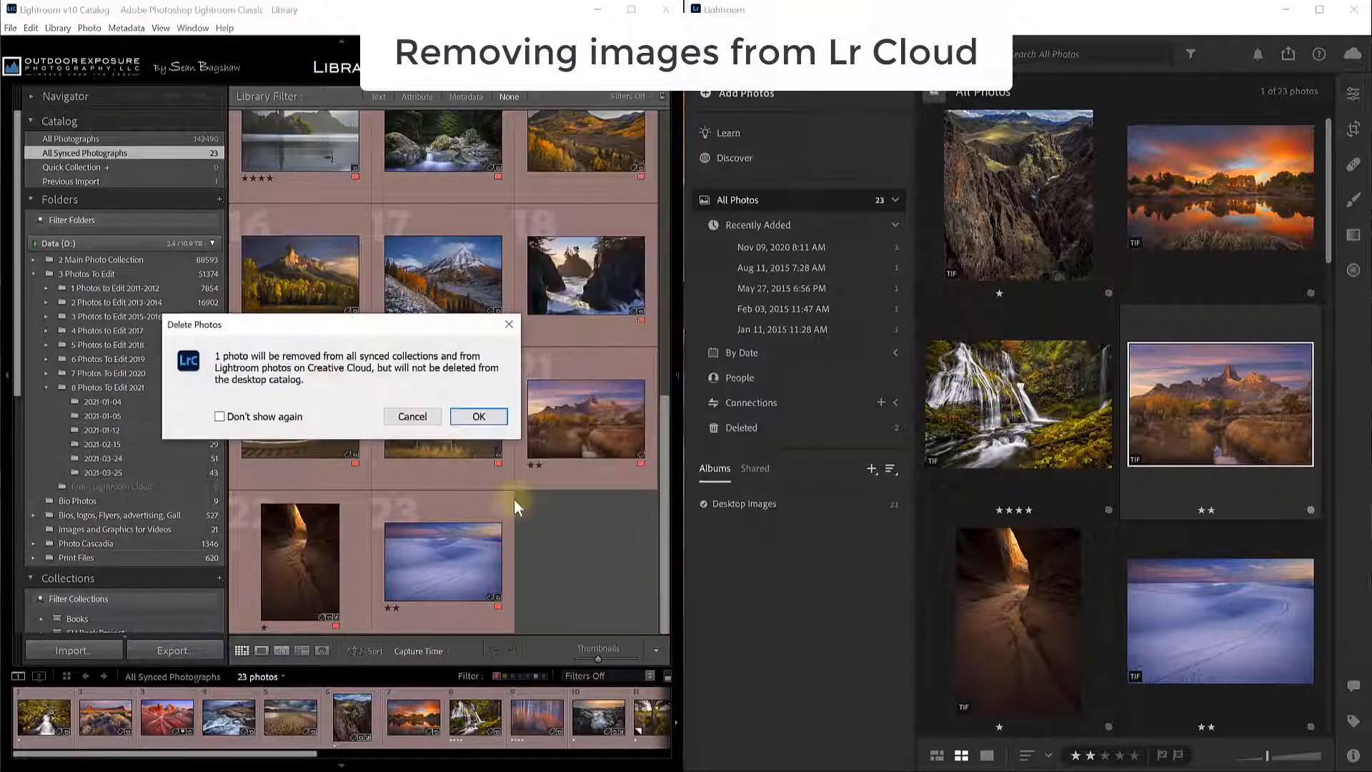
click(477, 416)
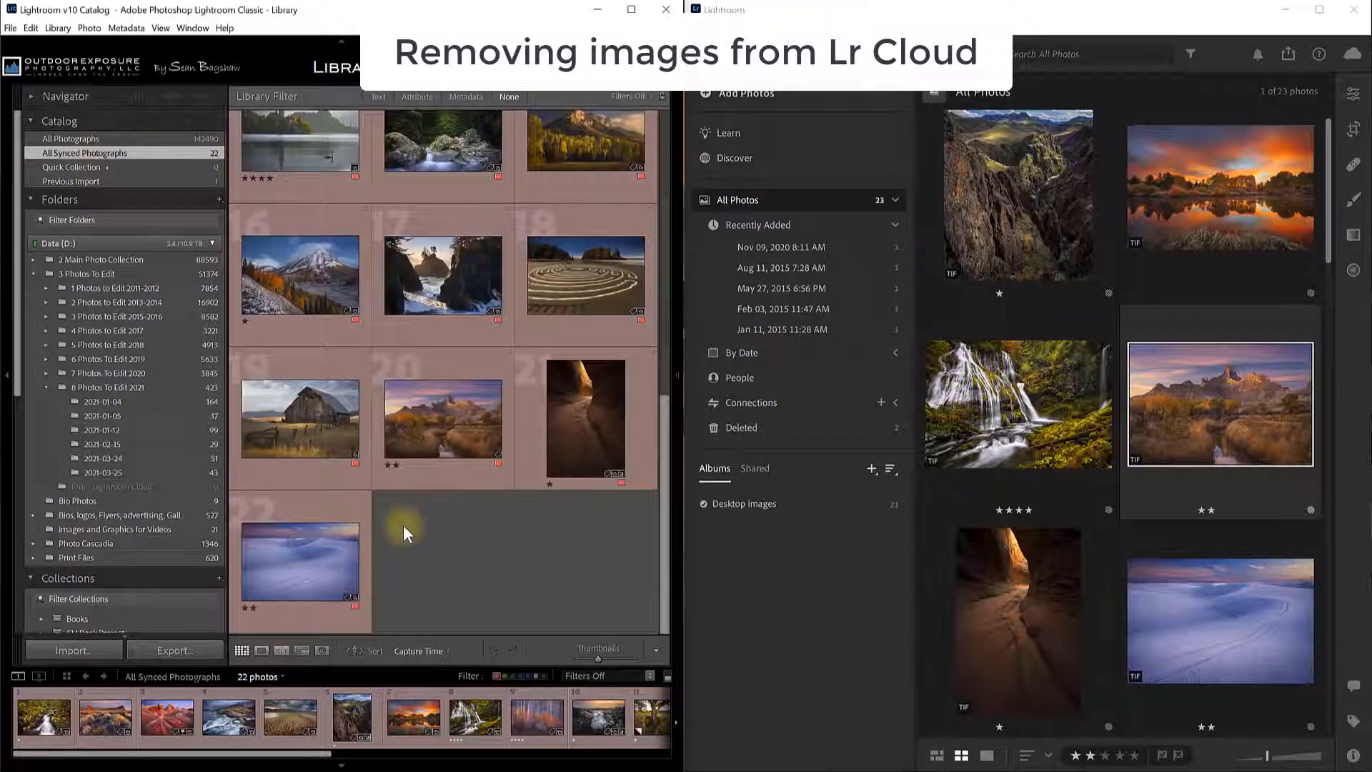
scroll(10, 431, down, 3)
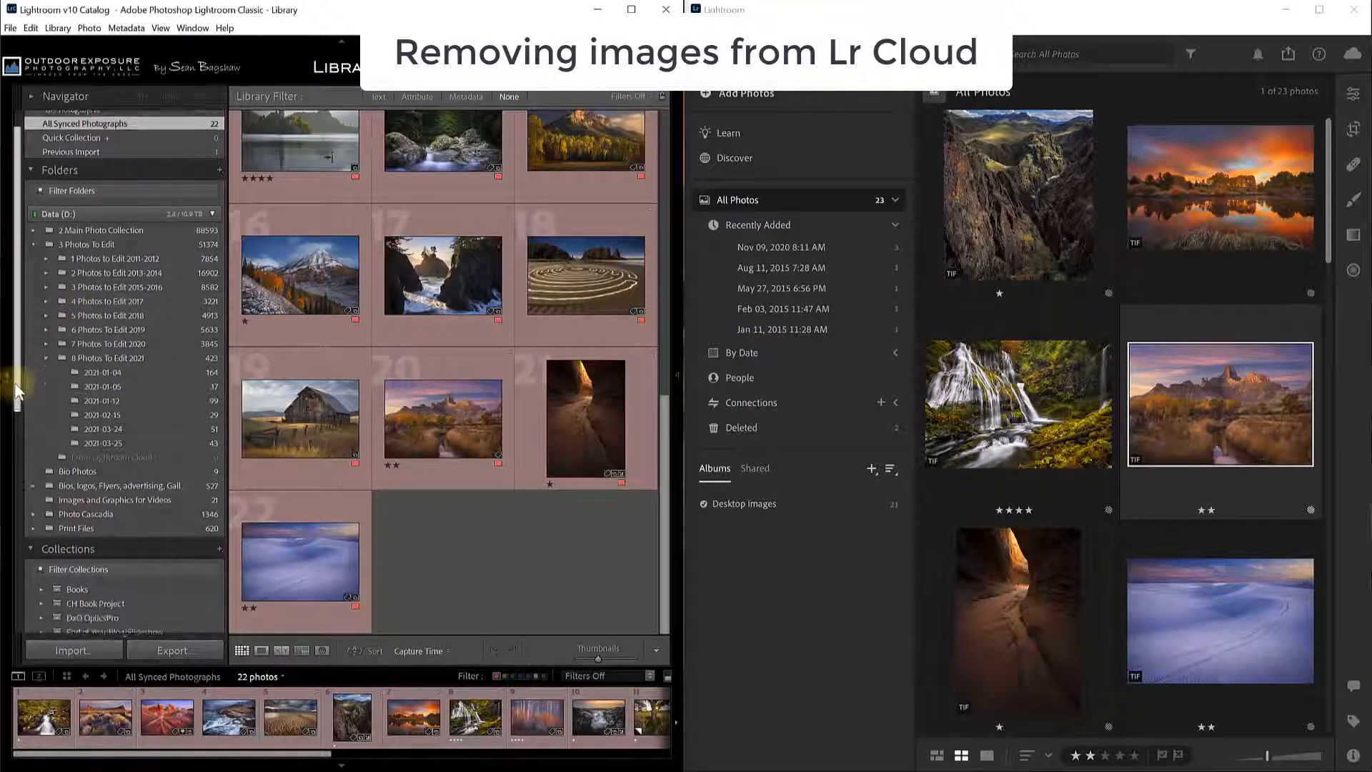
drag(10, 431, 19, 354)
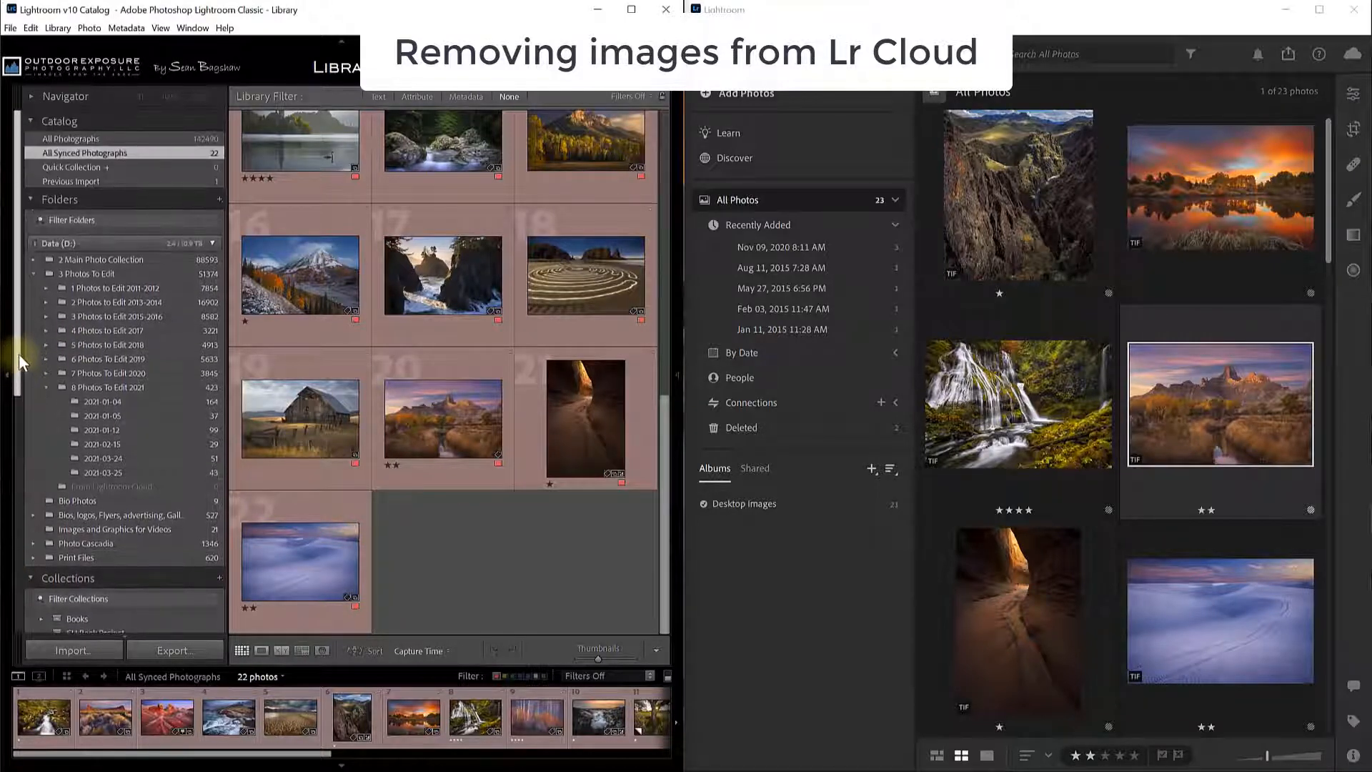
drag(1328, 241, 1358, 659)
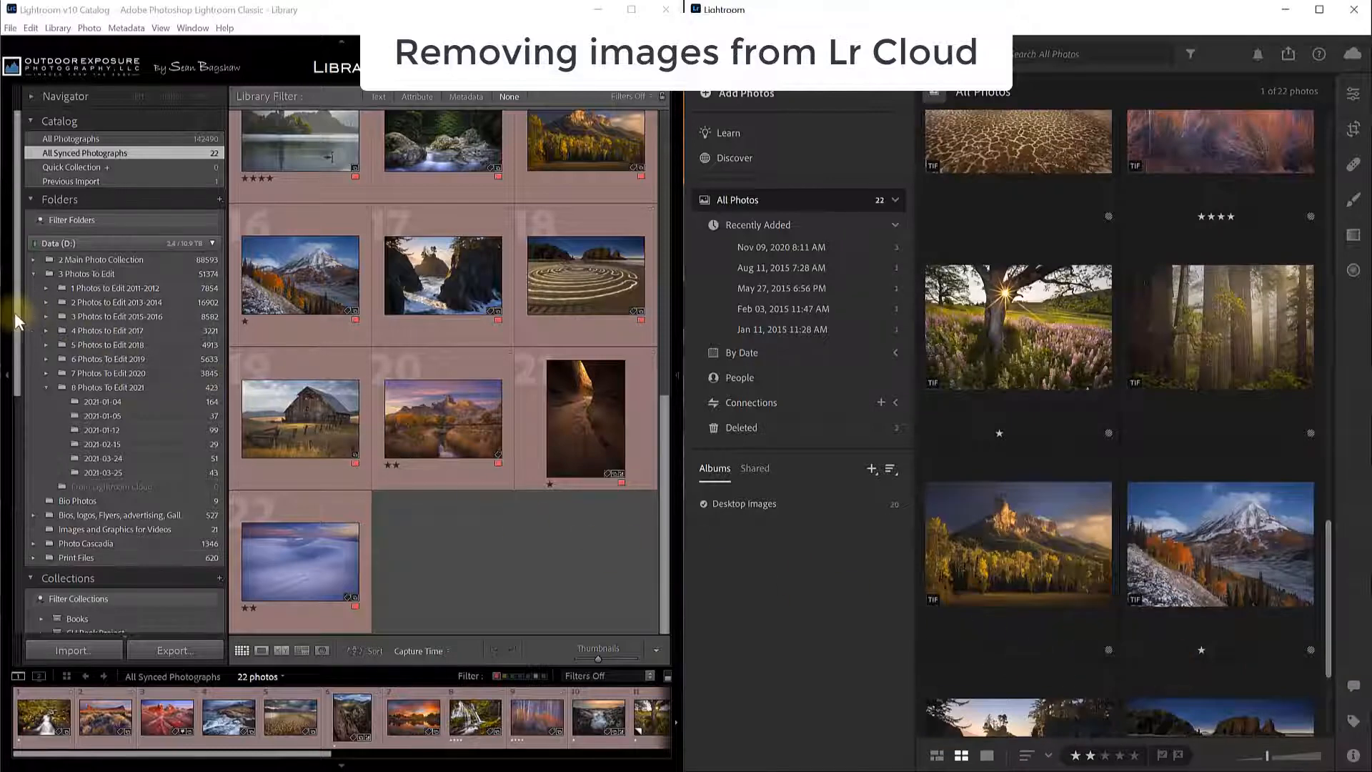
Open Desktop Images, start removing a photo from the collection, then cancel to keep all 20.
drag(15, 314, 3, 563)
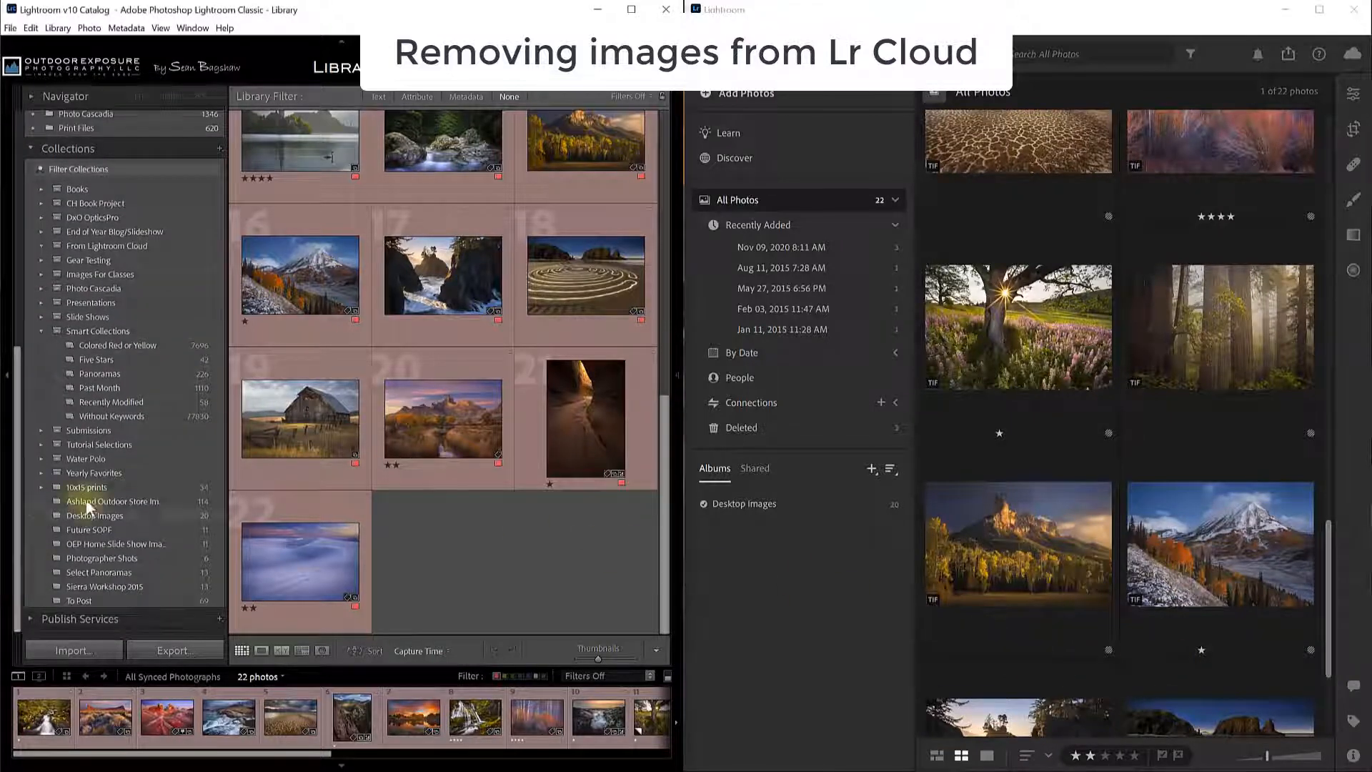
click(92, 515)
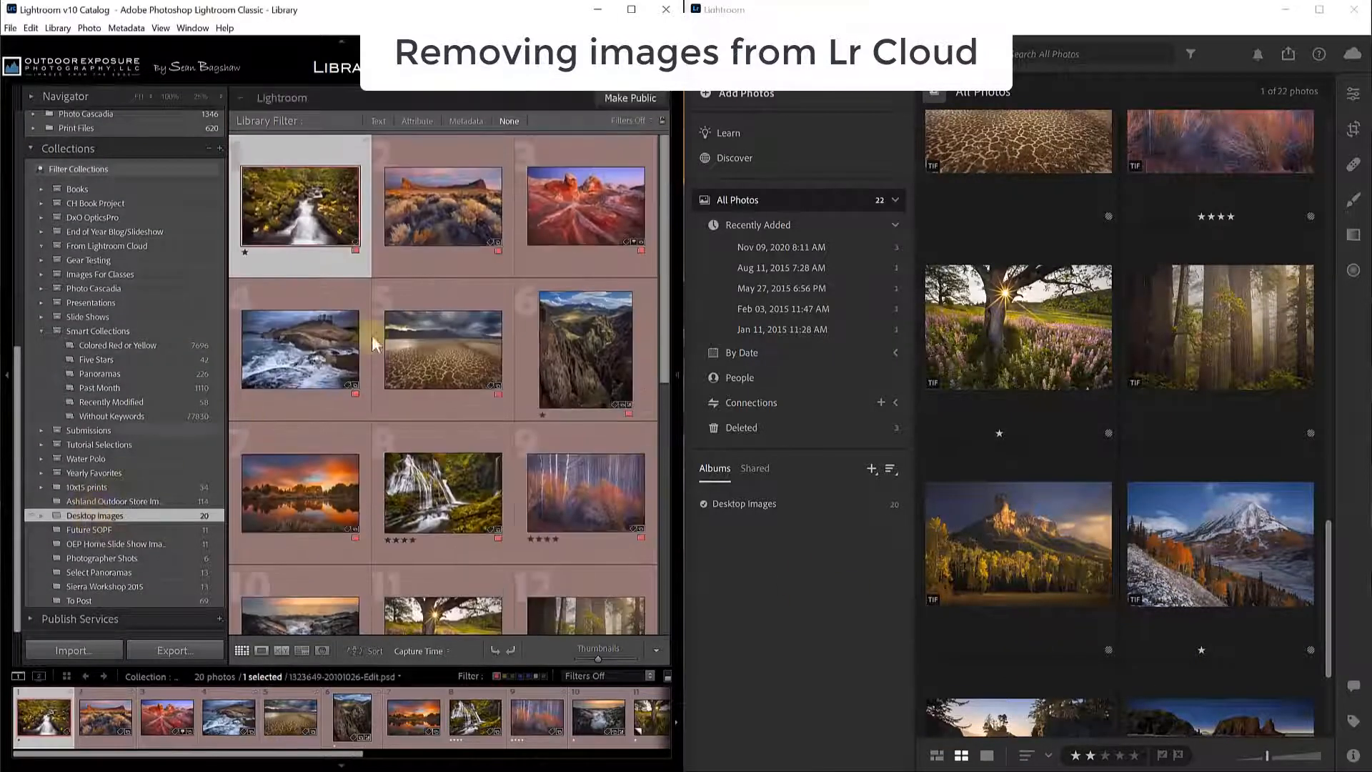
right_click(433, 206)
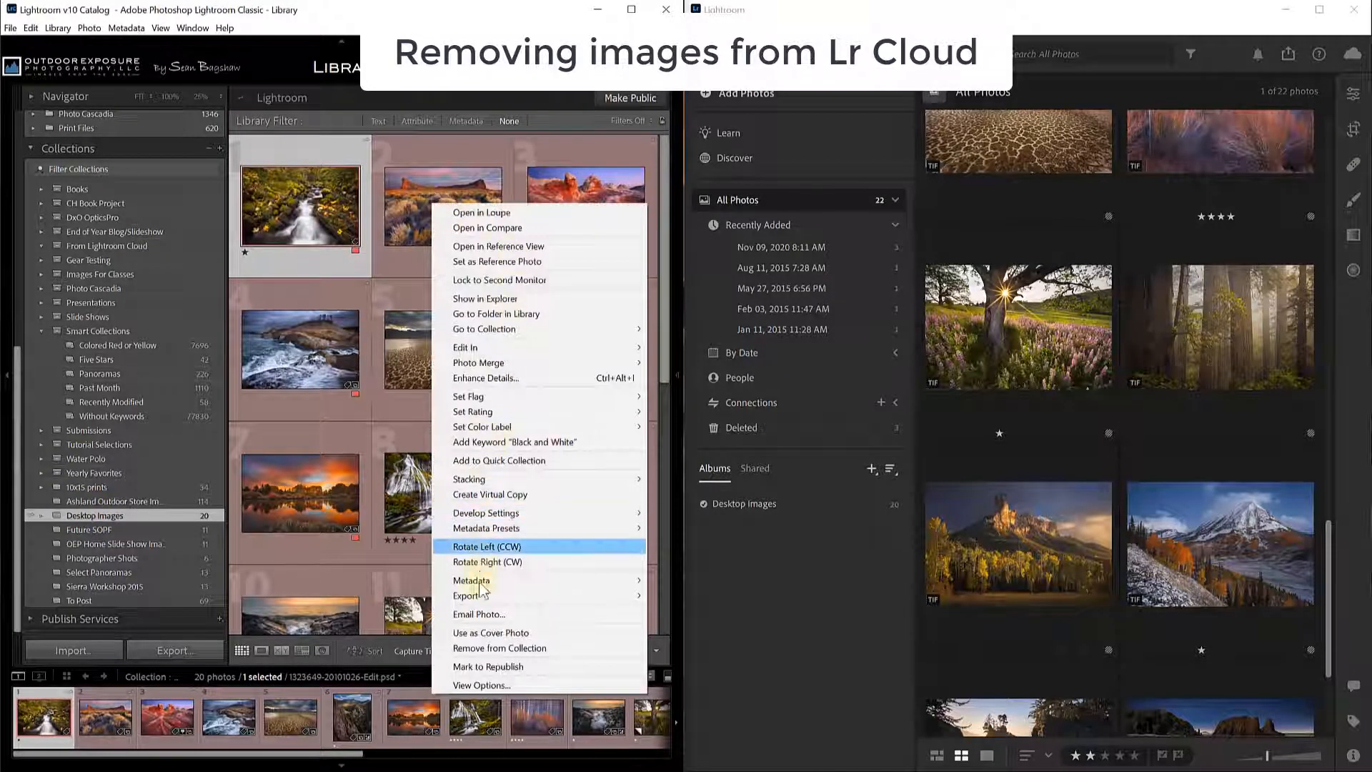
click(479, 648)
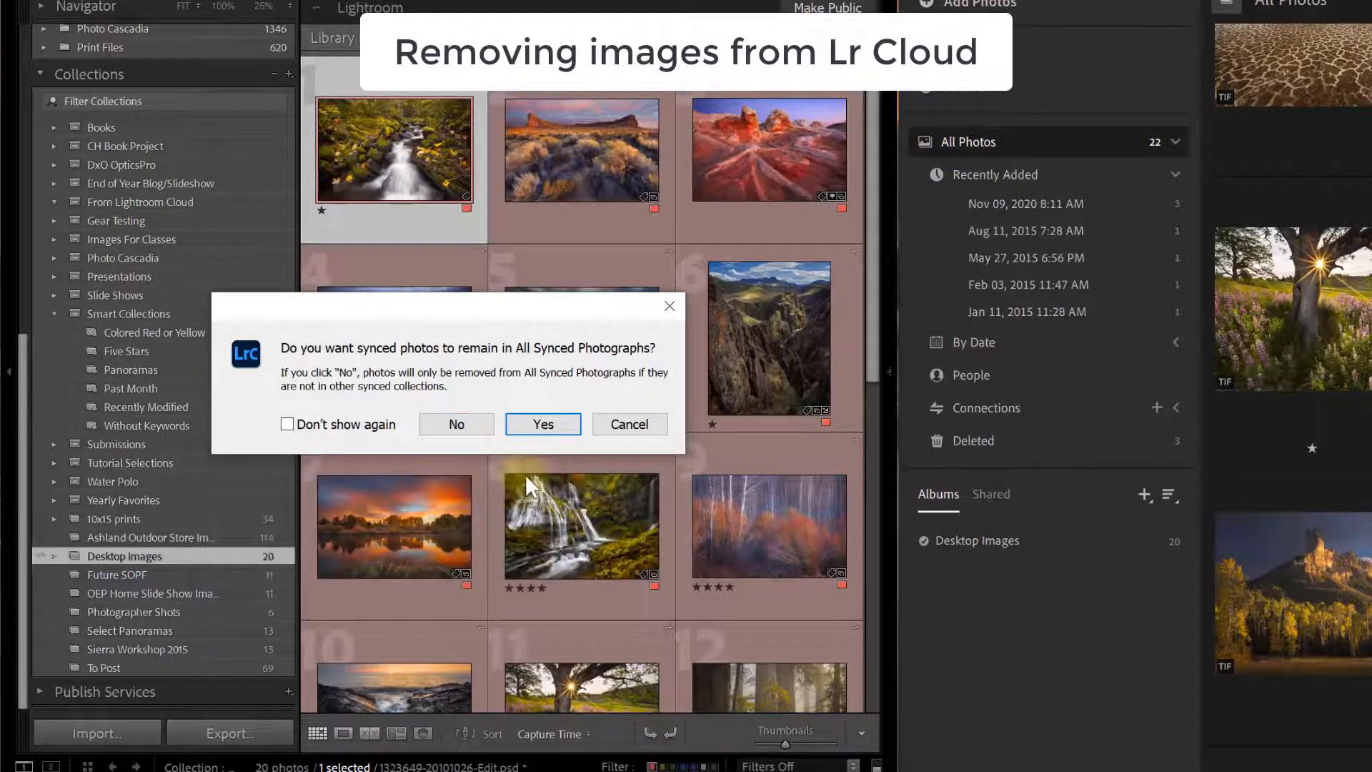
click(620, 422)
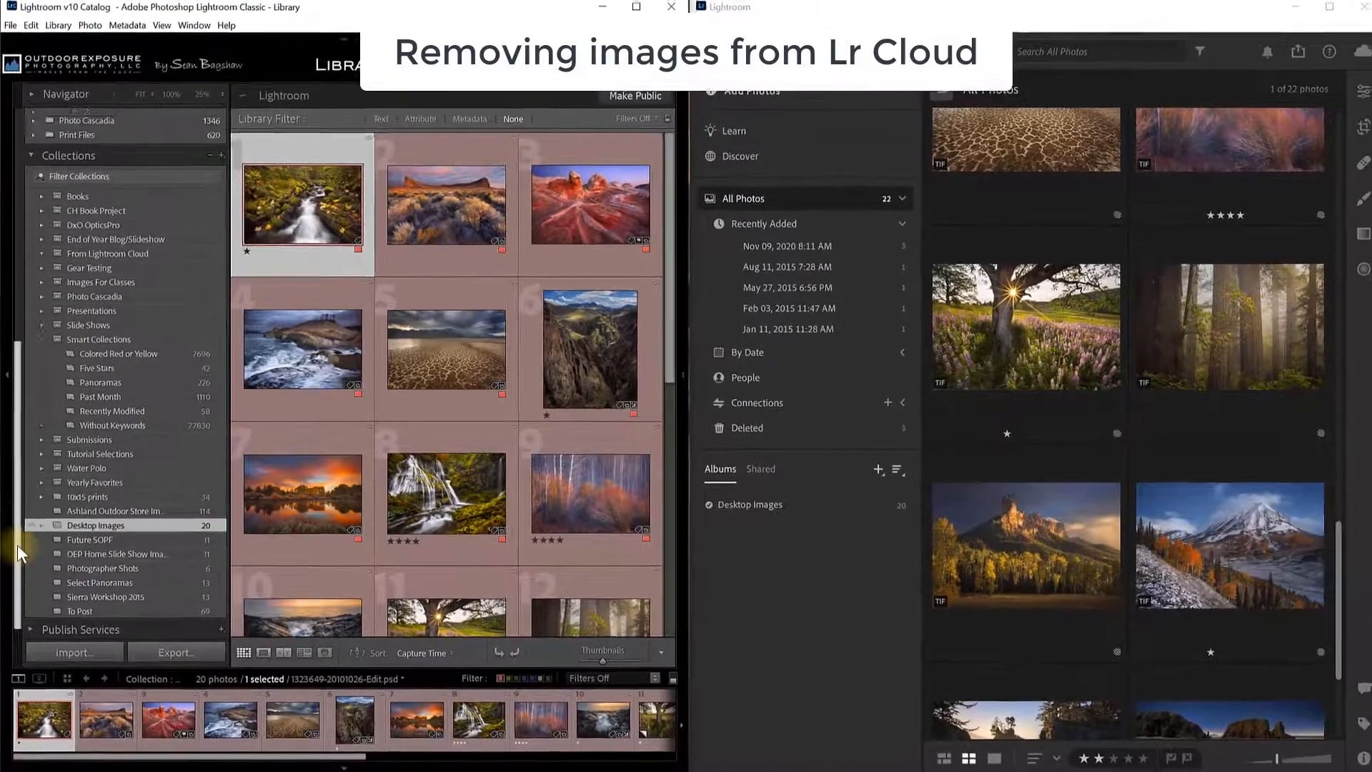
drag(19, 564, 18, 293)
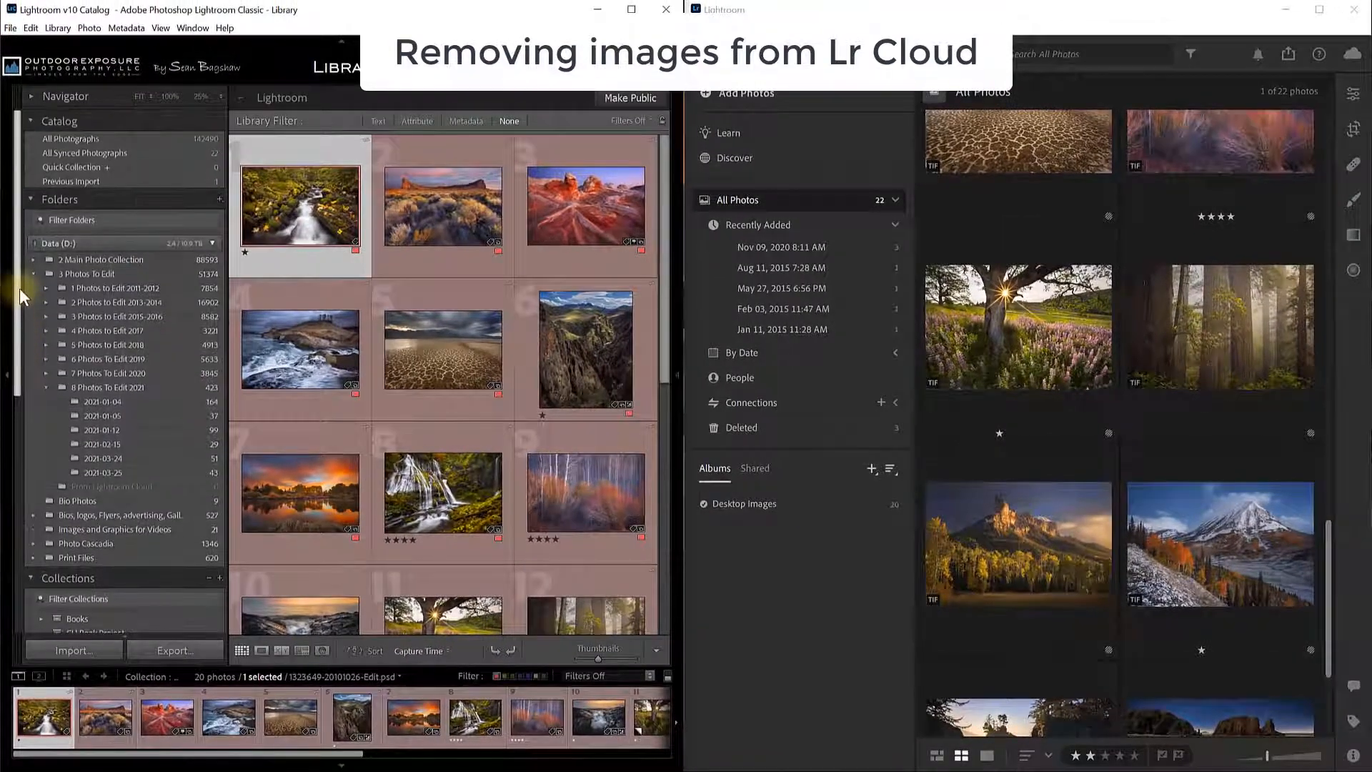
Select all 22 synced photos, dismiss the context menu without removing, and reselect the first photo.
click(125, 157)
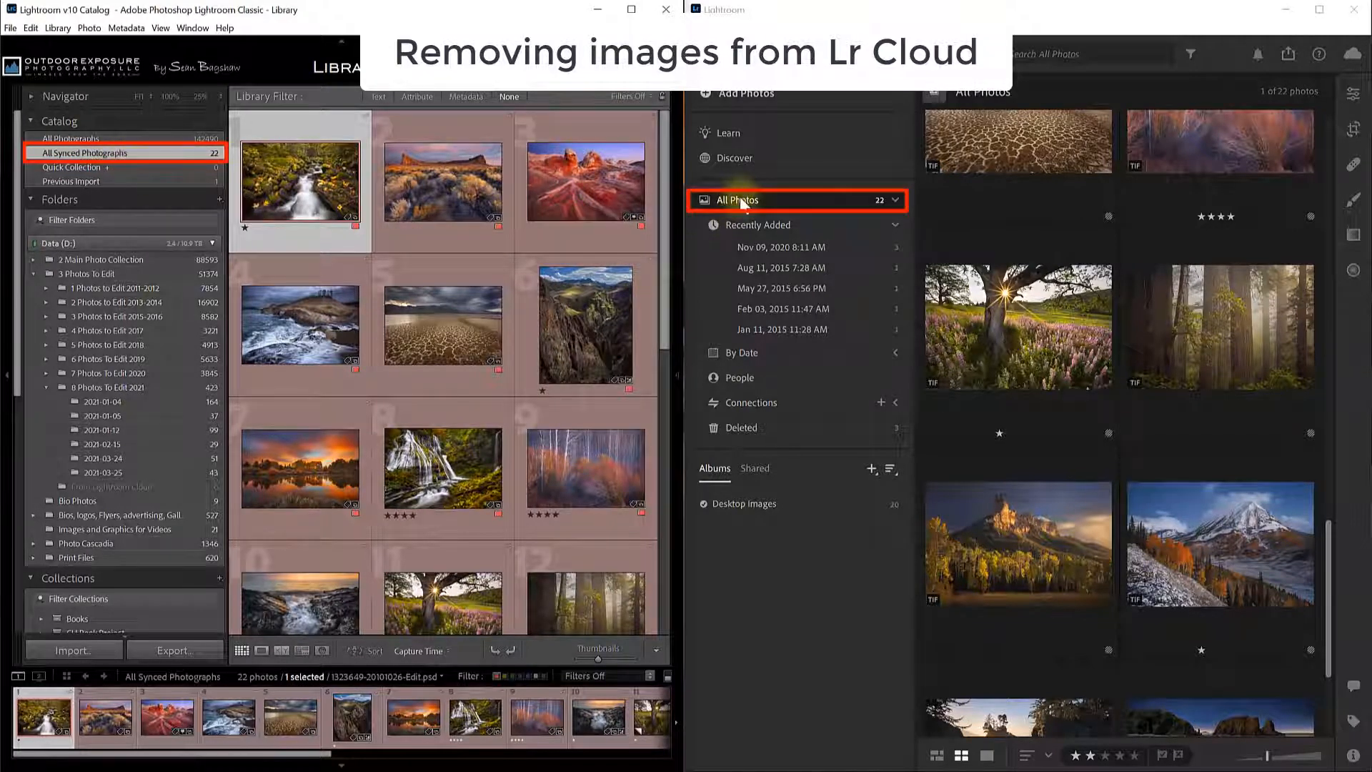
key(ctrl+a)
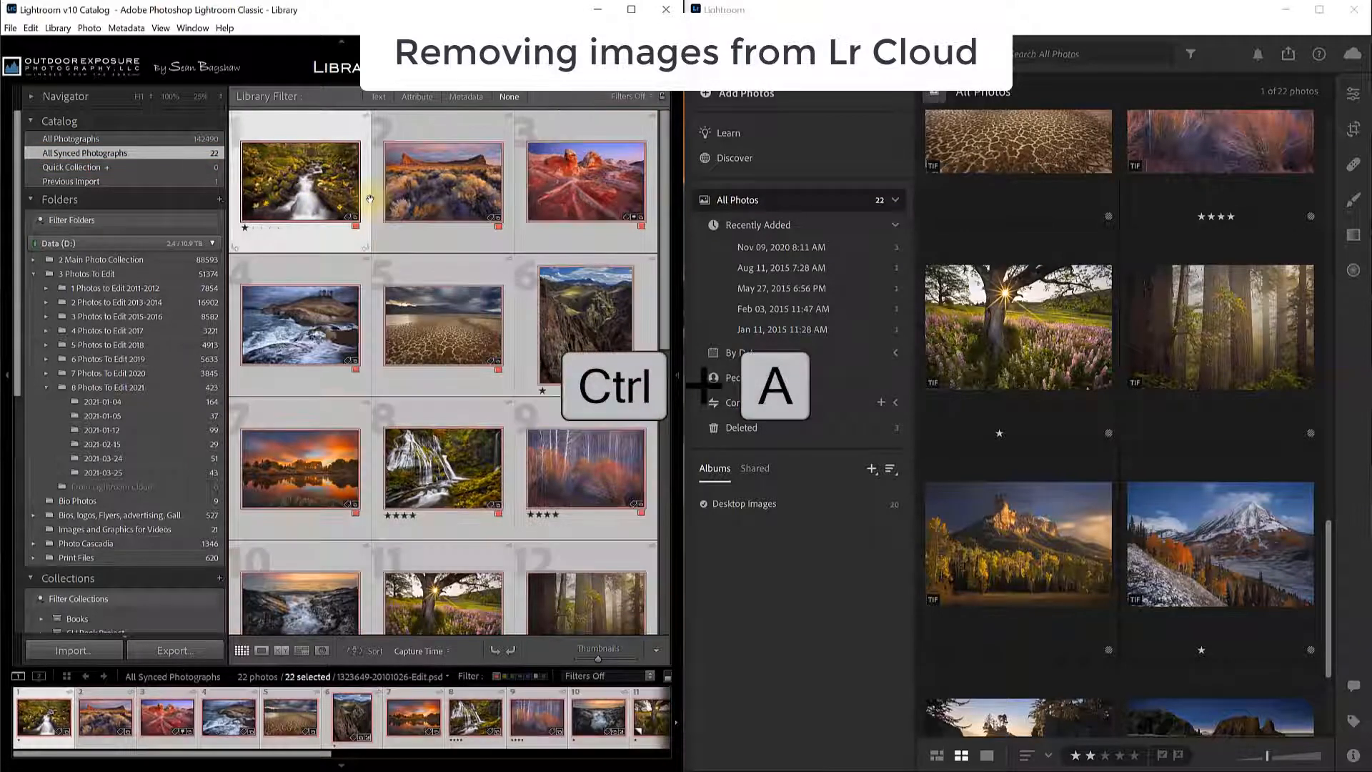
right_click(309, 166)
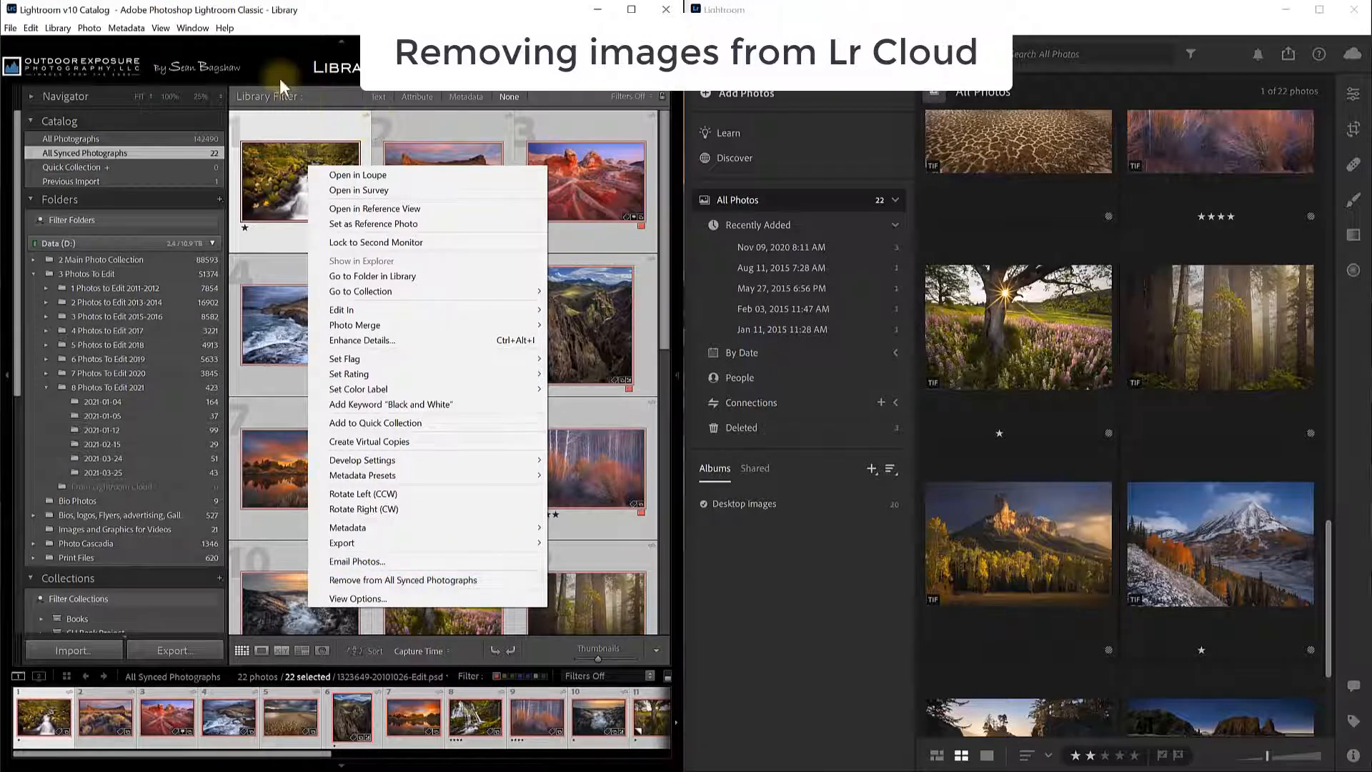
click(169, 152)
click(311, 126)
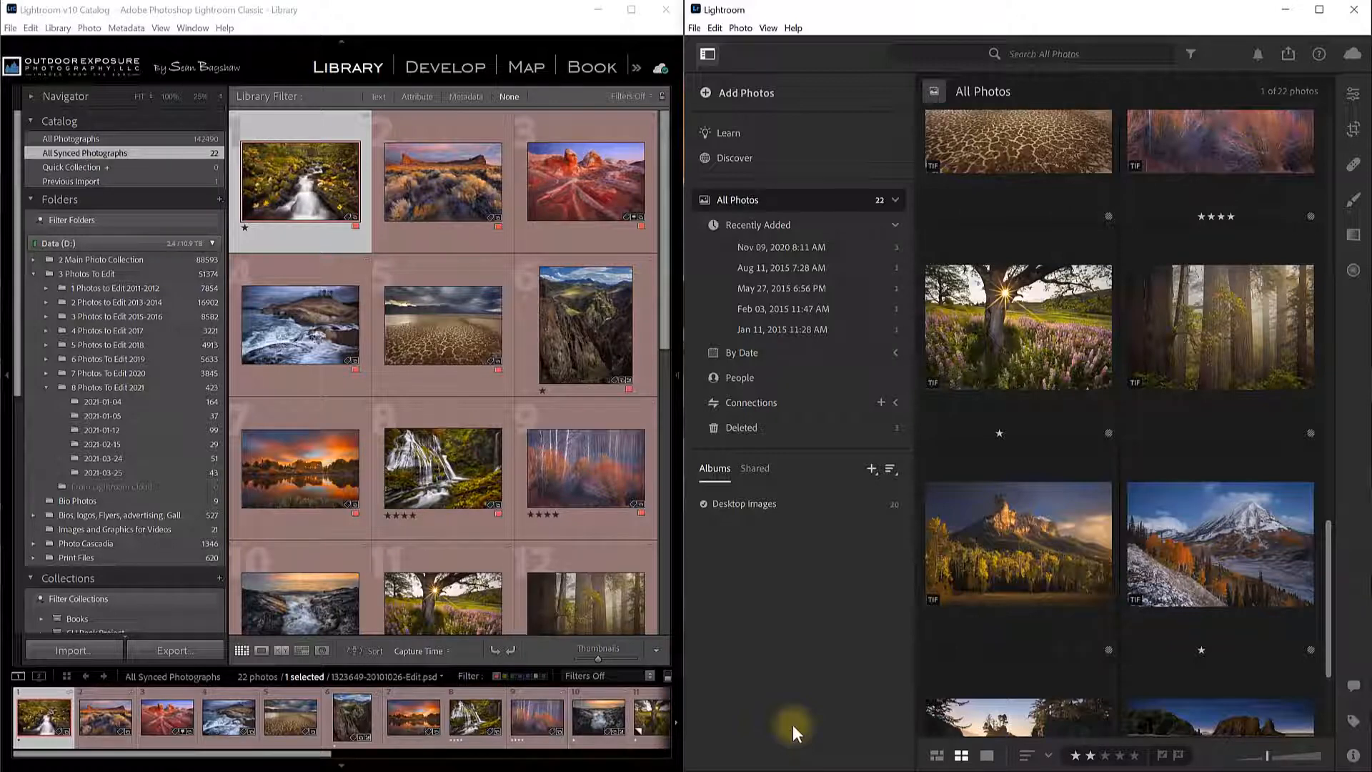
Scroll down to Collections and open the 20-photo Desktop Images collection.
drag(16, 319, 5, 578)
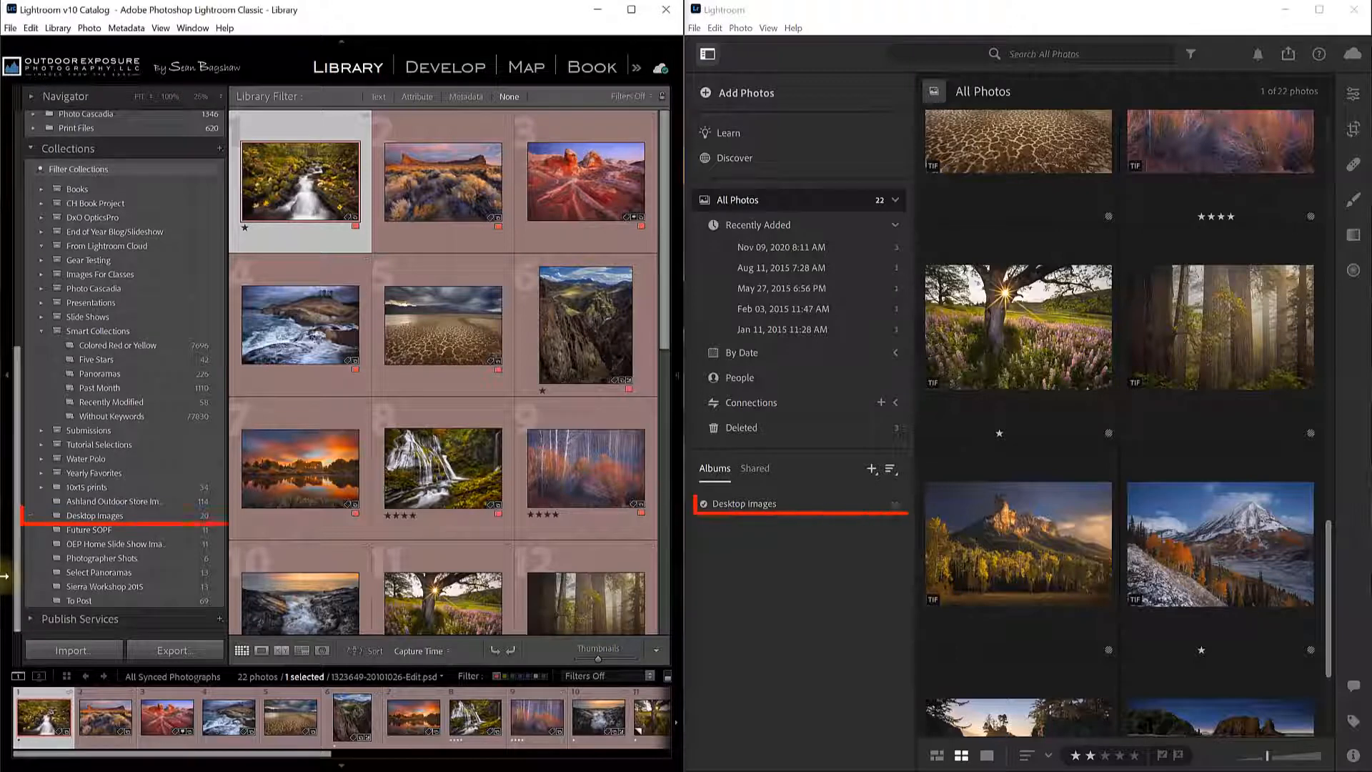
click(114, 520)
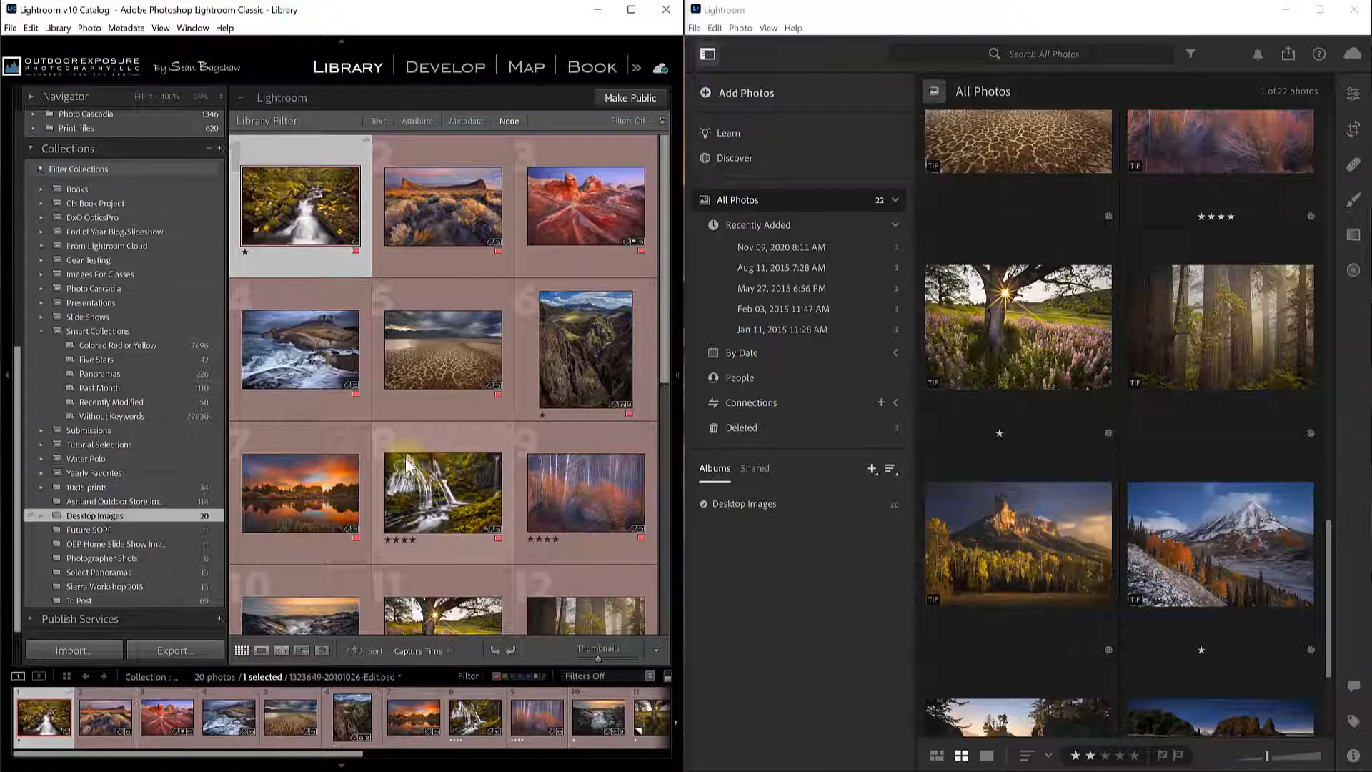
Drag the third mossy tree photo from 8 Photos To Edit 2021 > 2021-03-24 onto Desktop Images.
scroll(197, 420, up, 10)
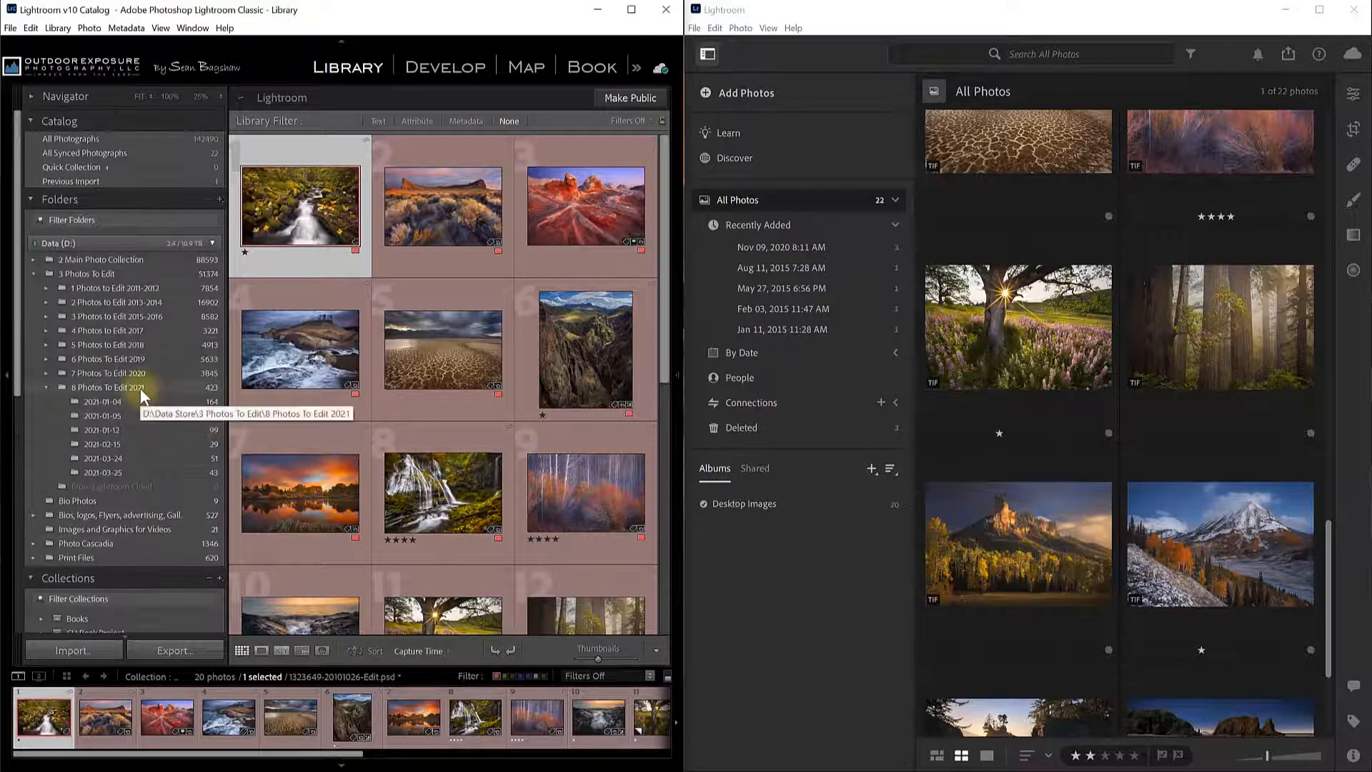
click(140, 388)
click(114, 469)
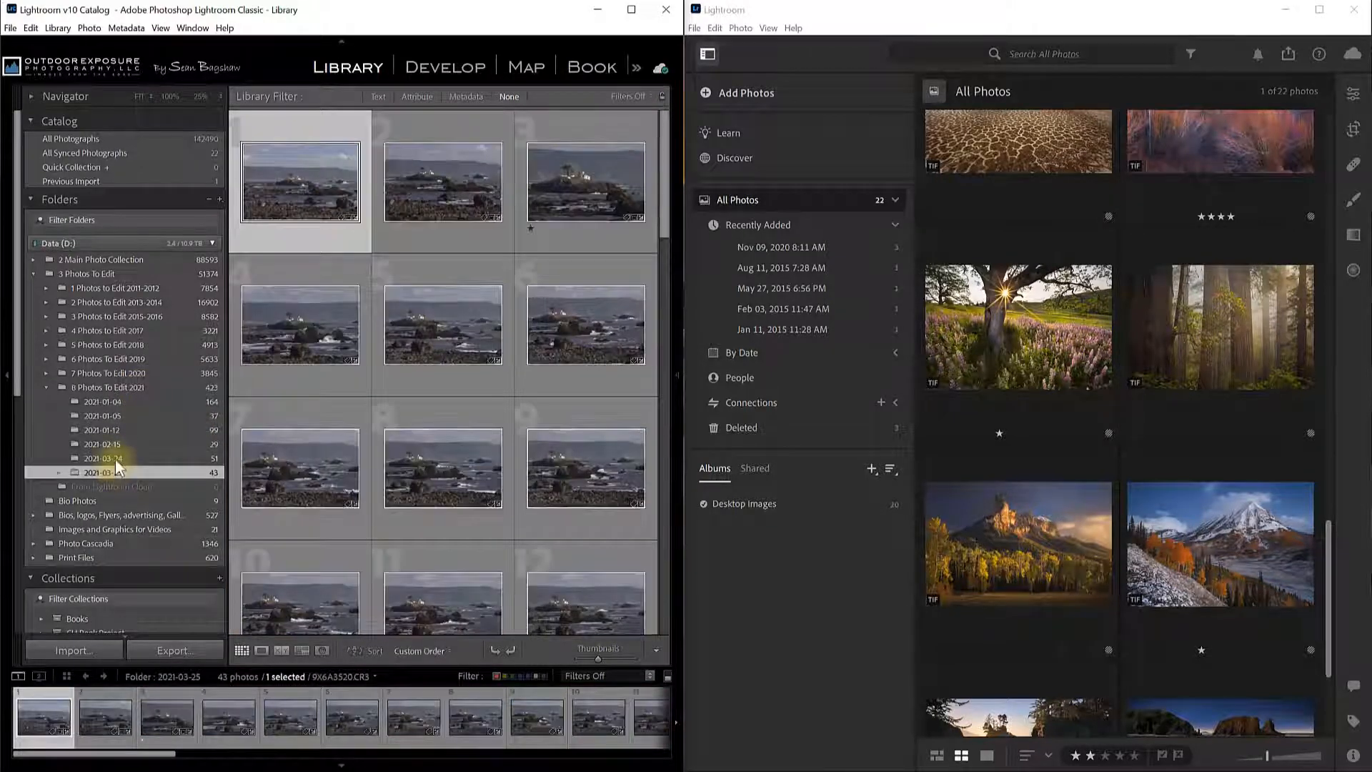
click(115, 460)
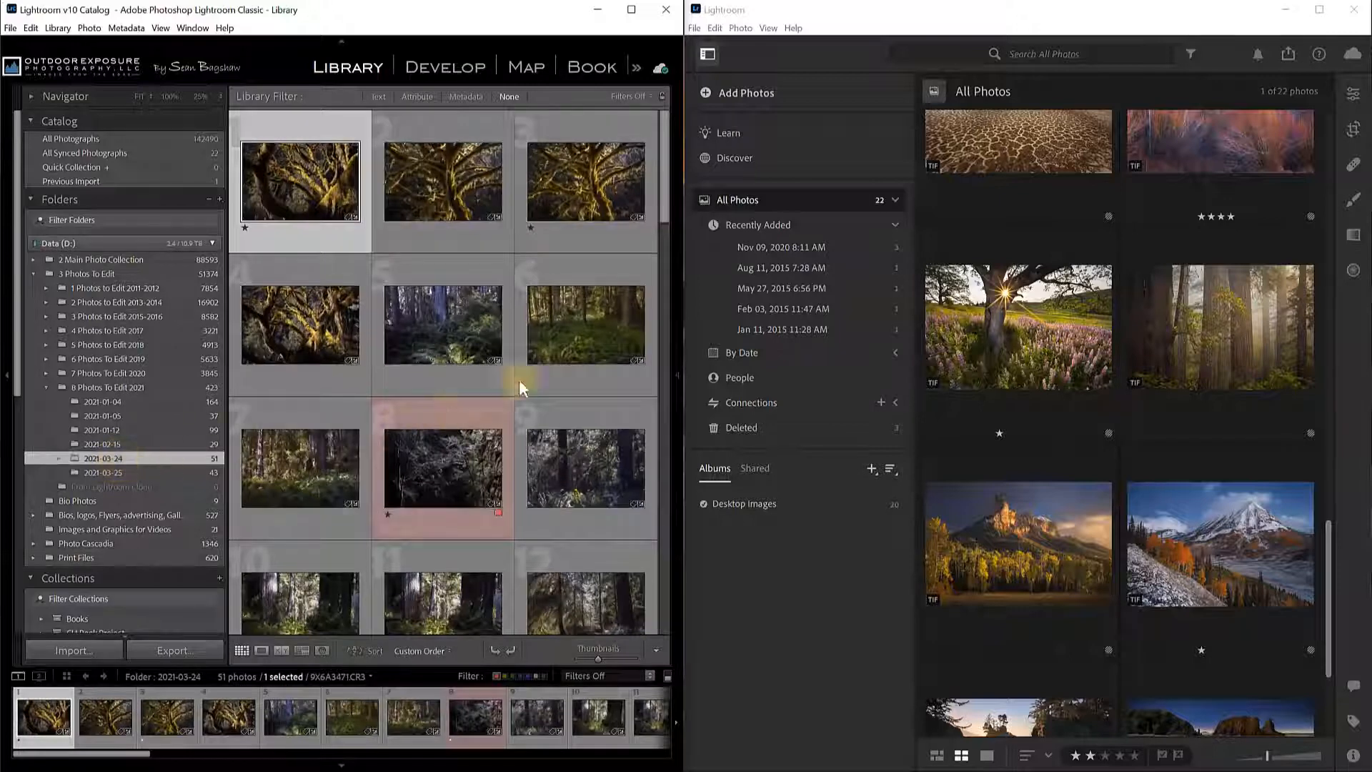
click(591, 199)
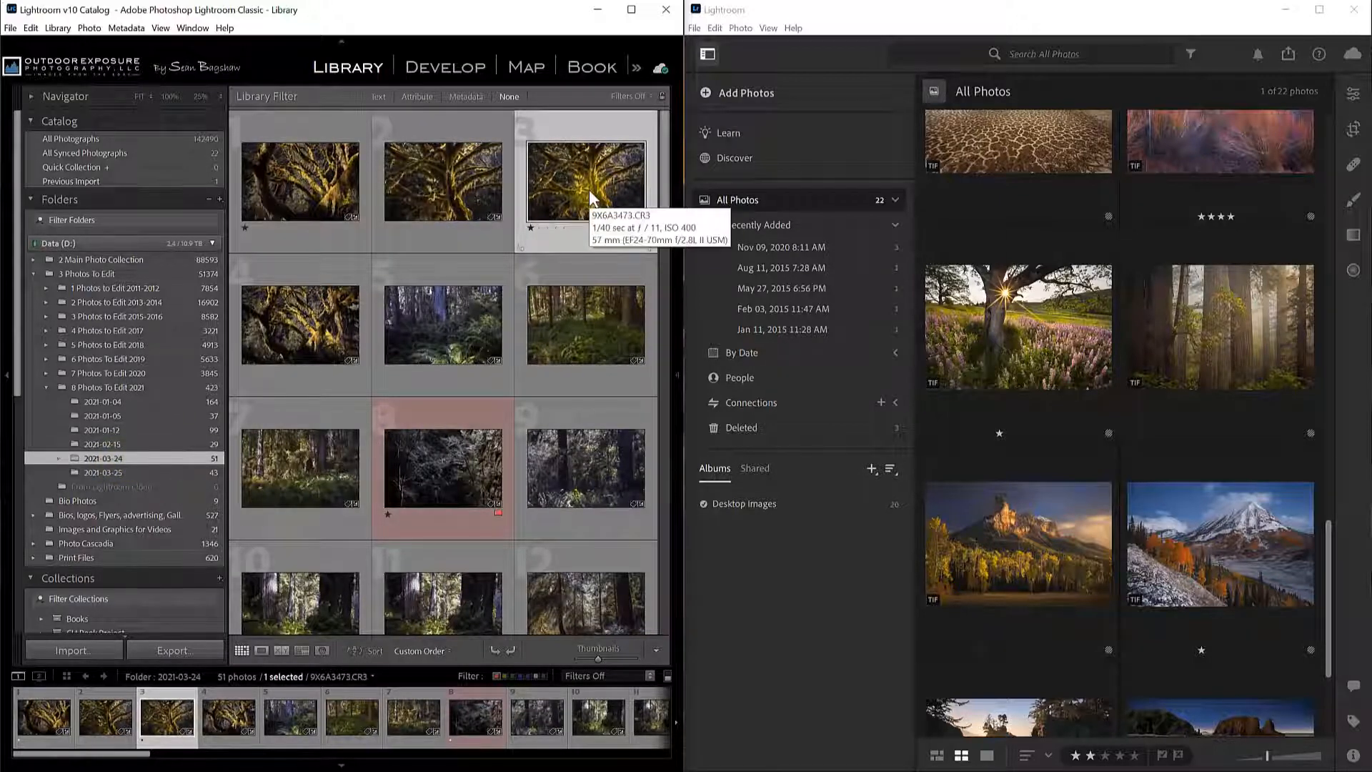
drag(591, 199, 91, 518)
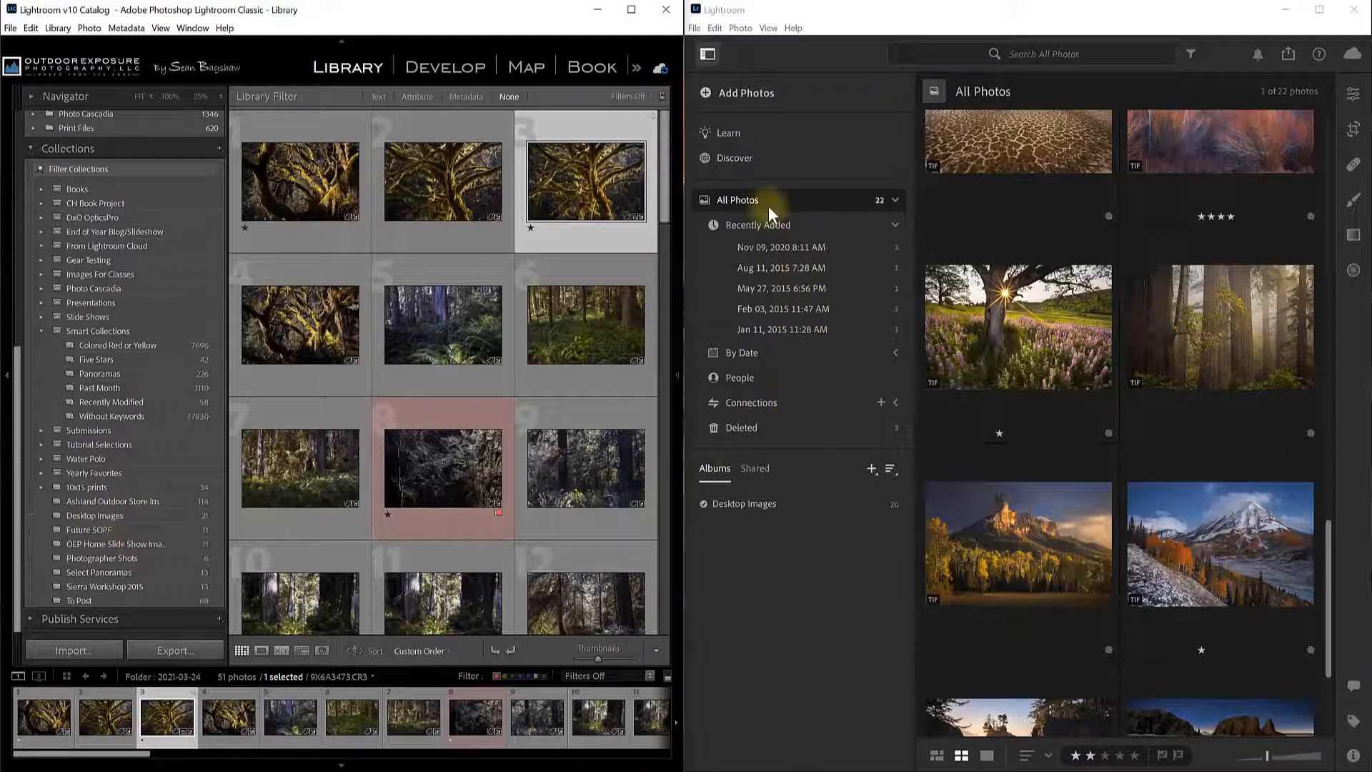
Open the Desktop Images album in Lightroom and shrink thumbnails to three per row.
click(748, 503)
click(748, 503)
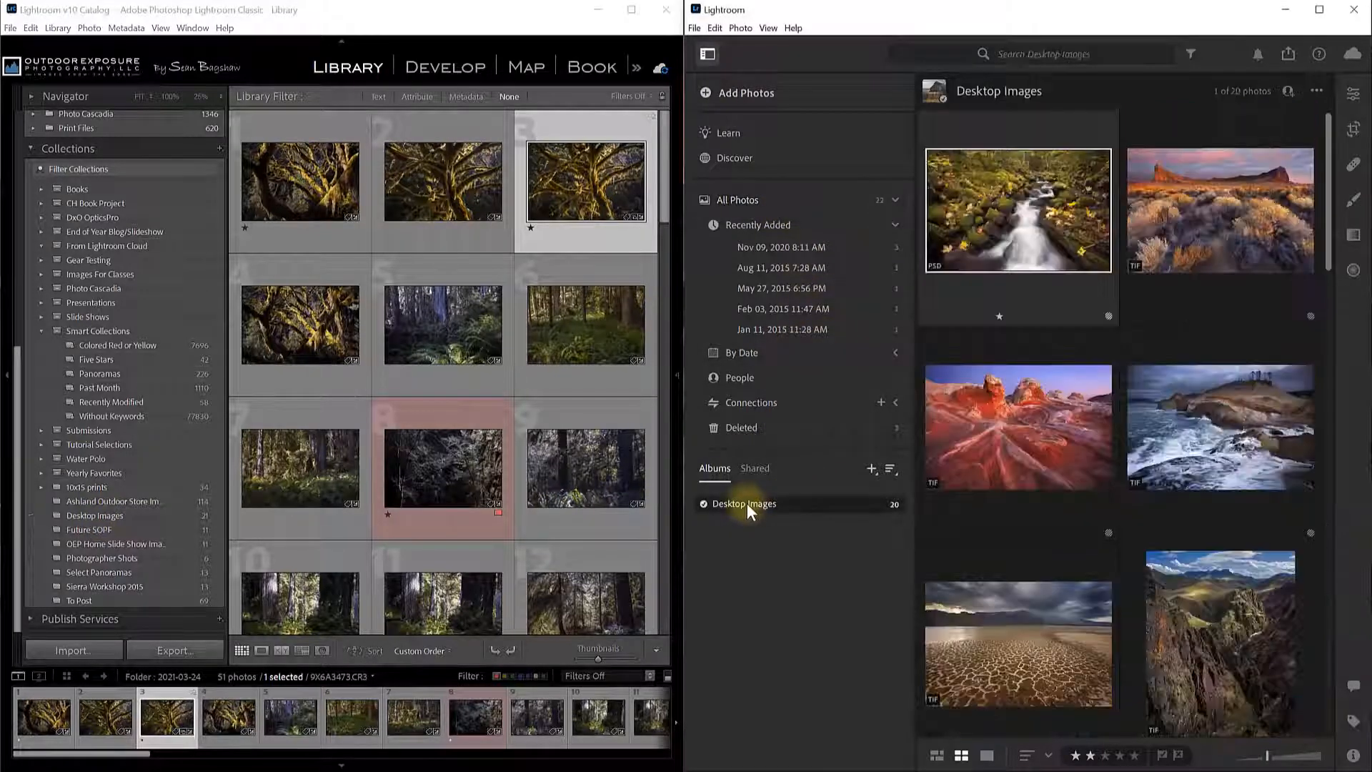
scroll(1326, 234, down, 3)
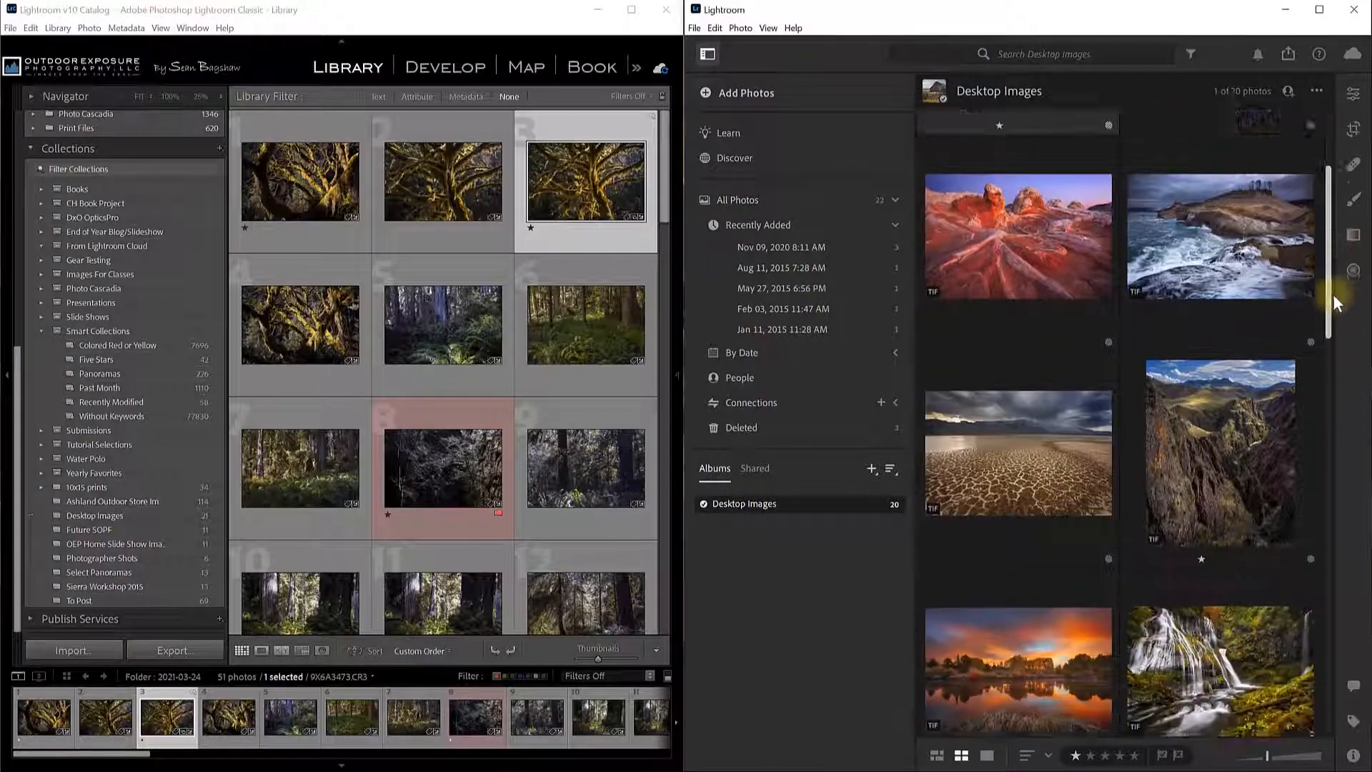
drag(1267, 756, 1252, 758)
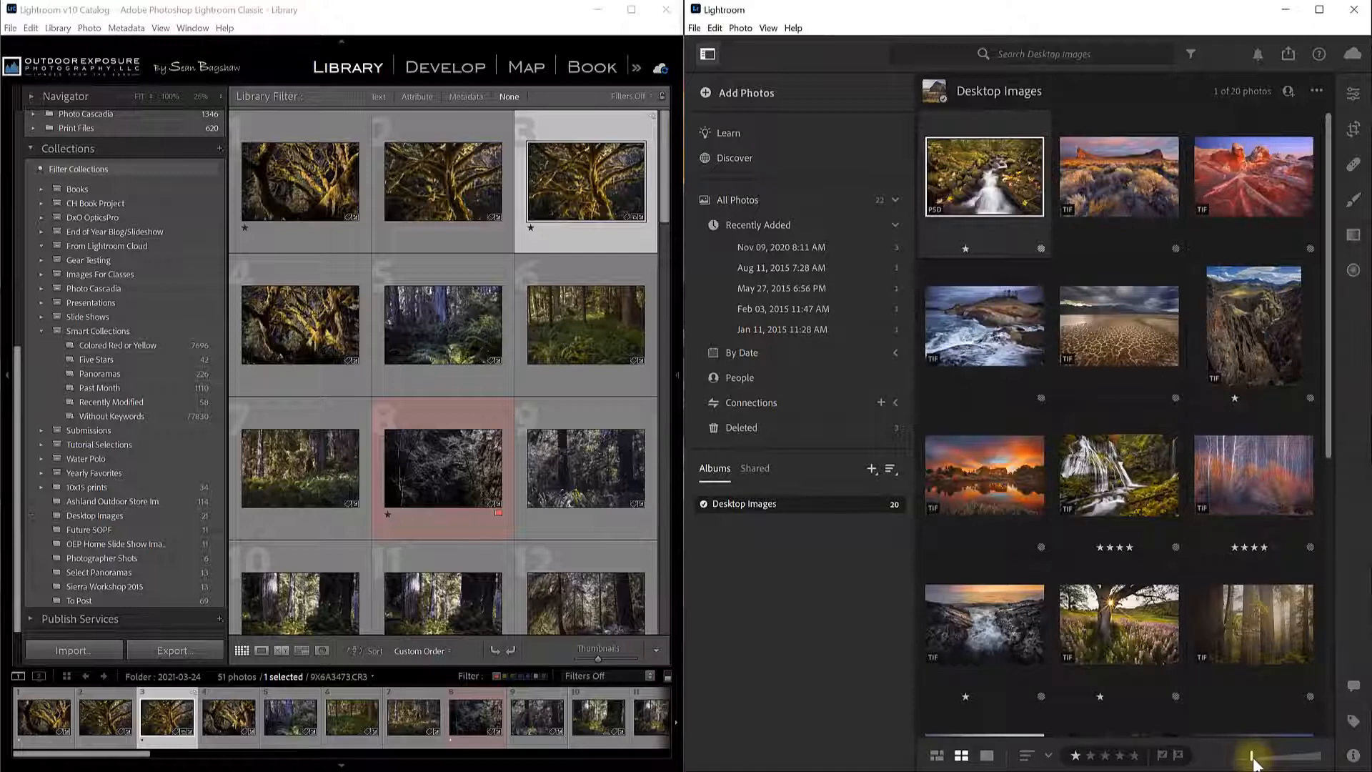
drag(1331, 436, 1336, 682)
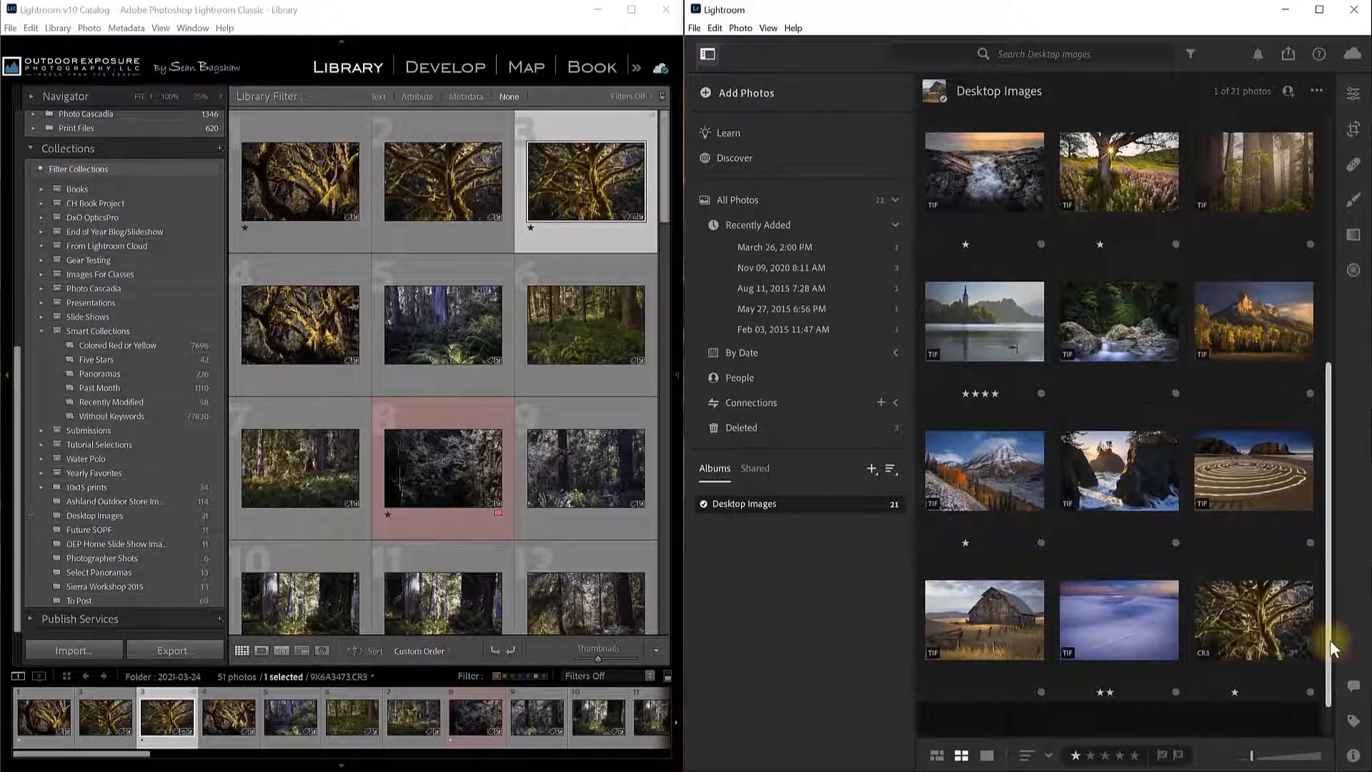
Select the newly synced CR3 photo and sort the album by File Name.
click(1262, 646)
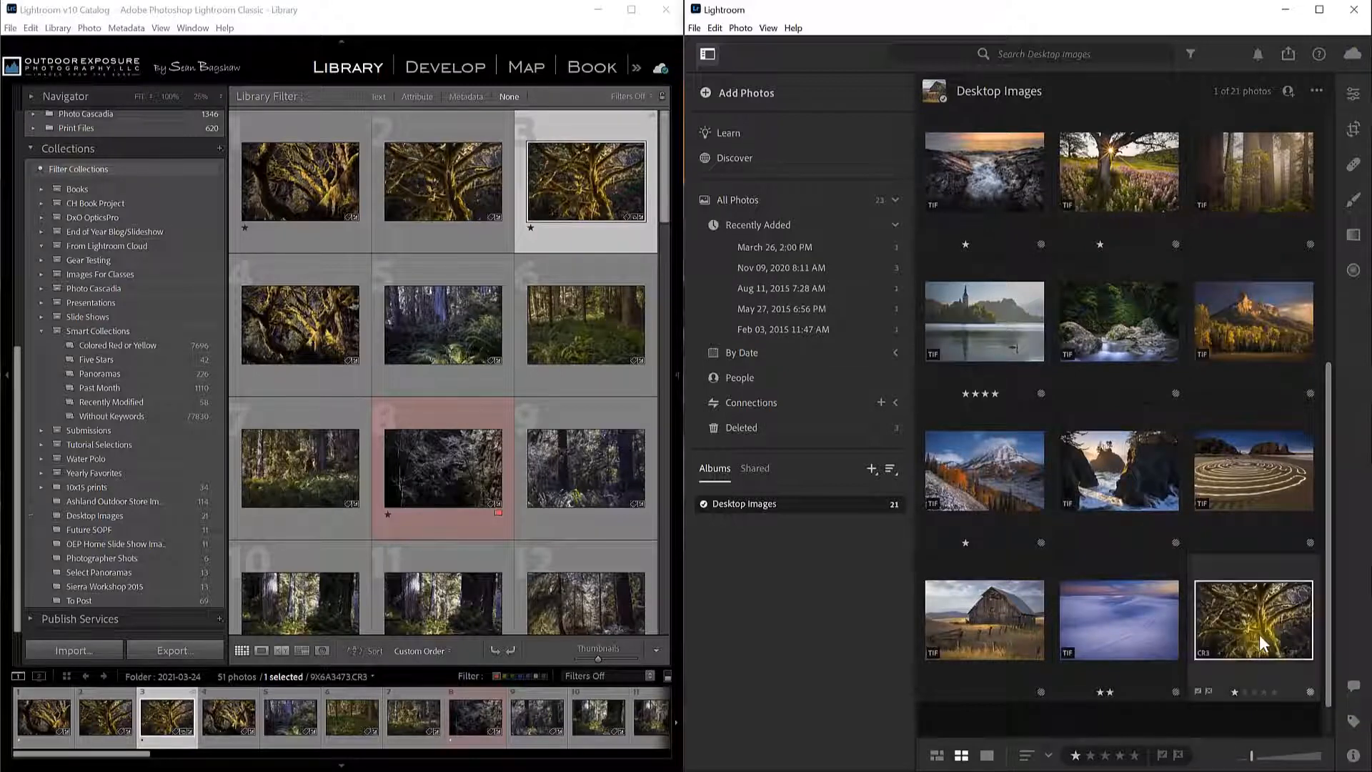
click(1048, 757)
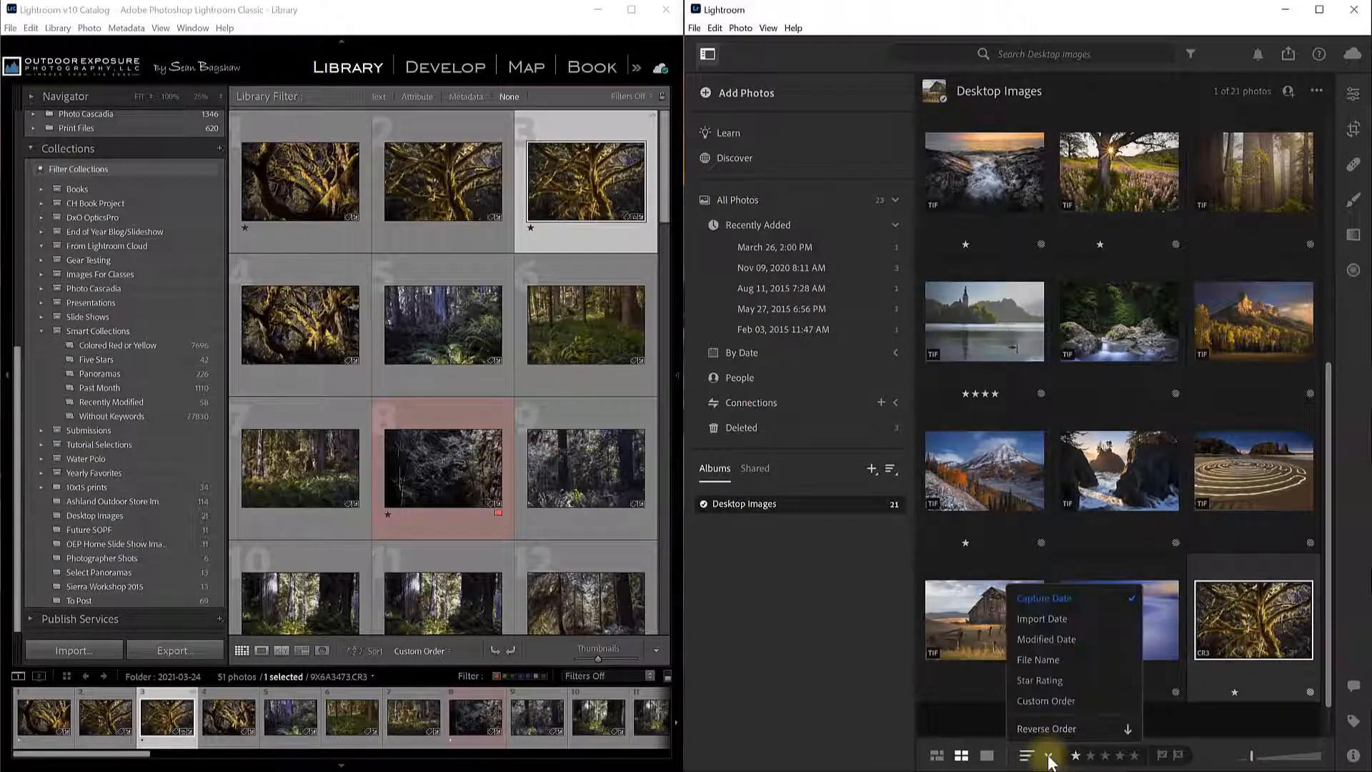
click(1041, 659)
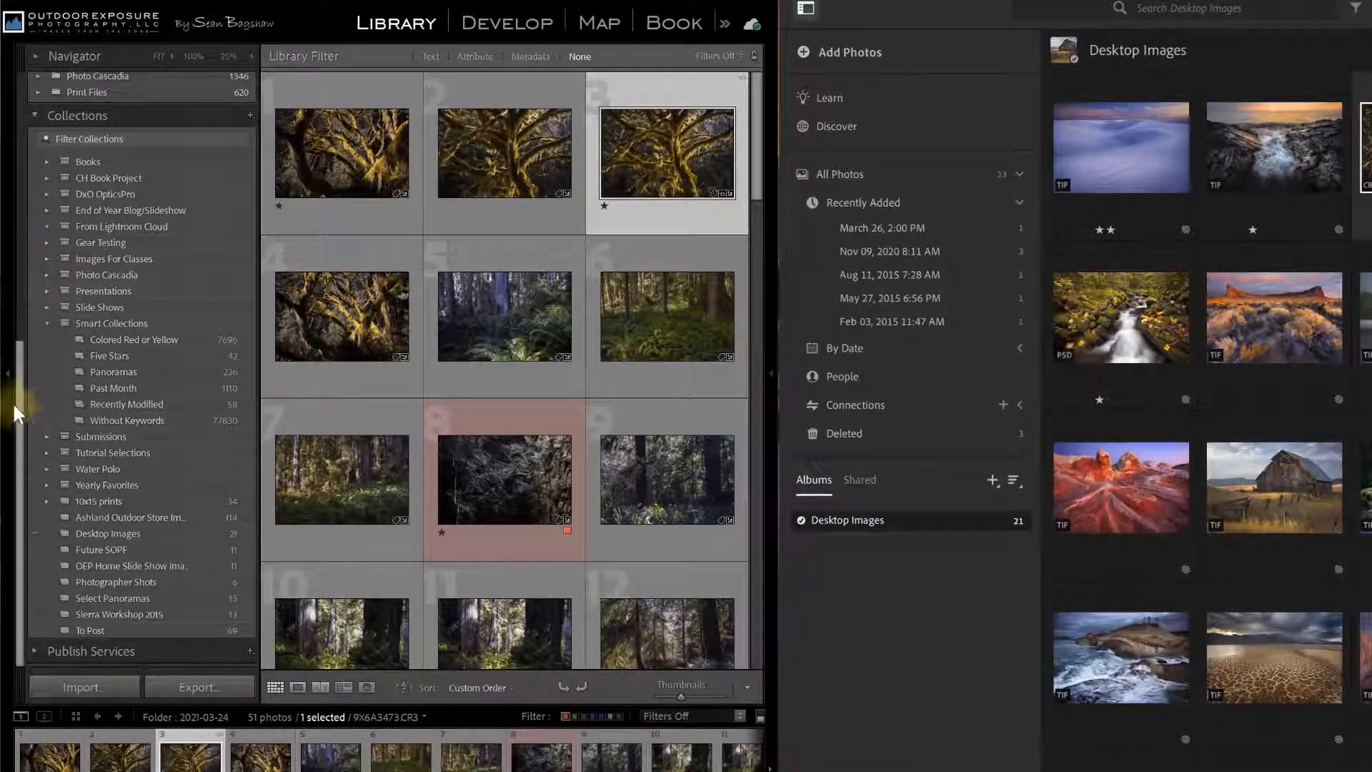
Show the 3 Photos To Edit folder filtered by Attribute to its red-labelled photos.
drag(20, 443, 33, 148)
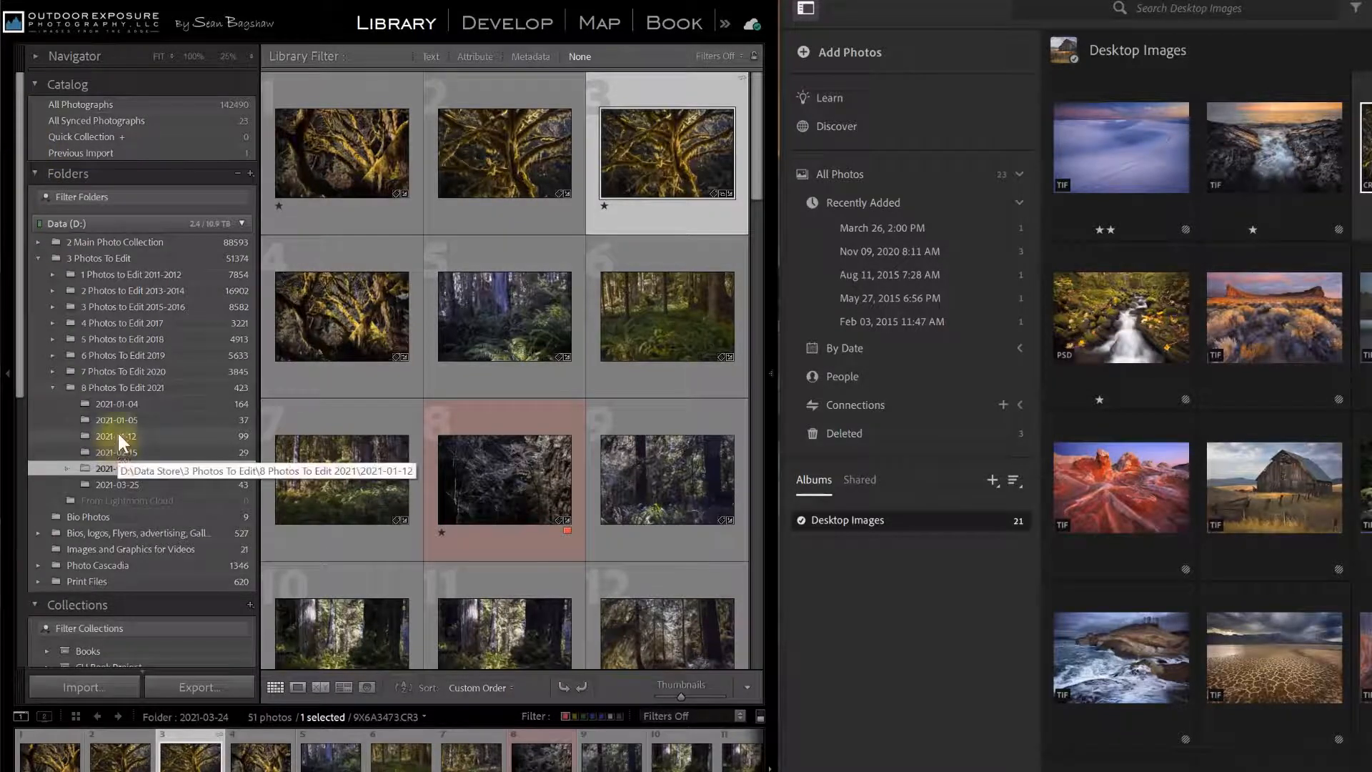
click(119, 259)
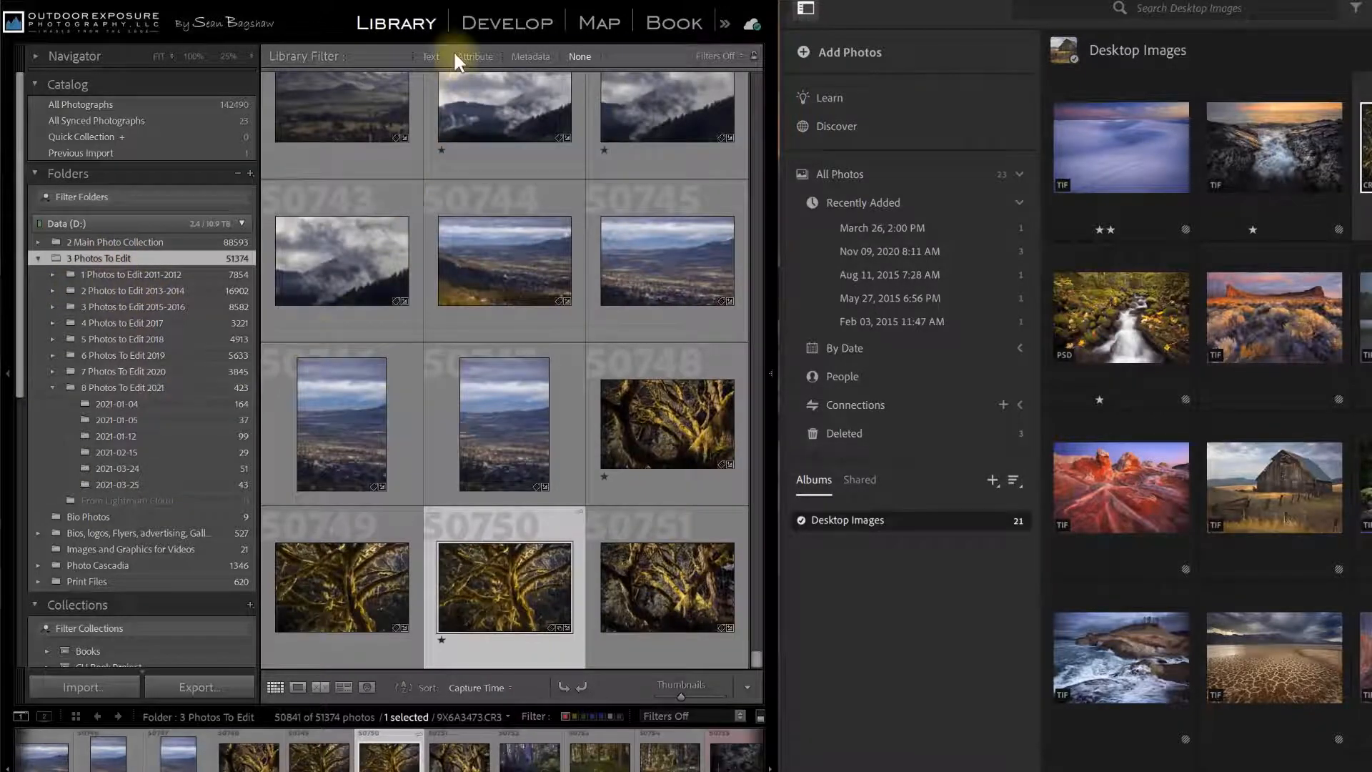
click(474, 55)
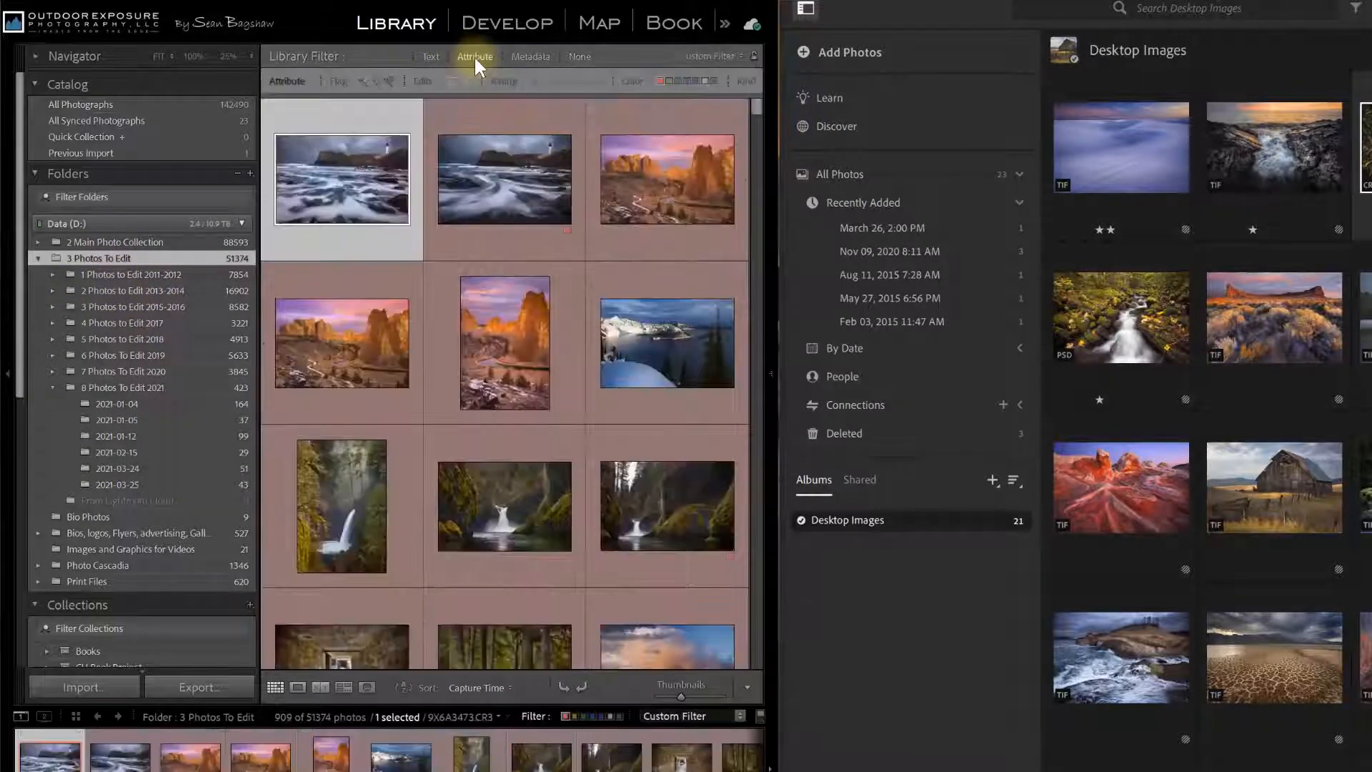
drag(756, 107, 760, 152)
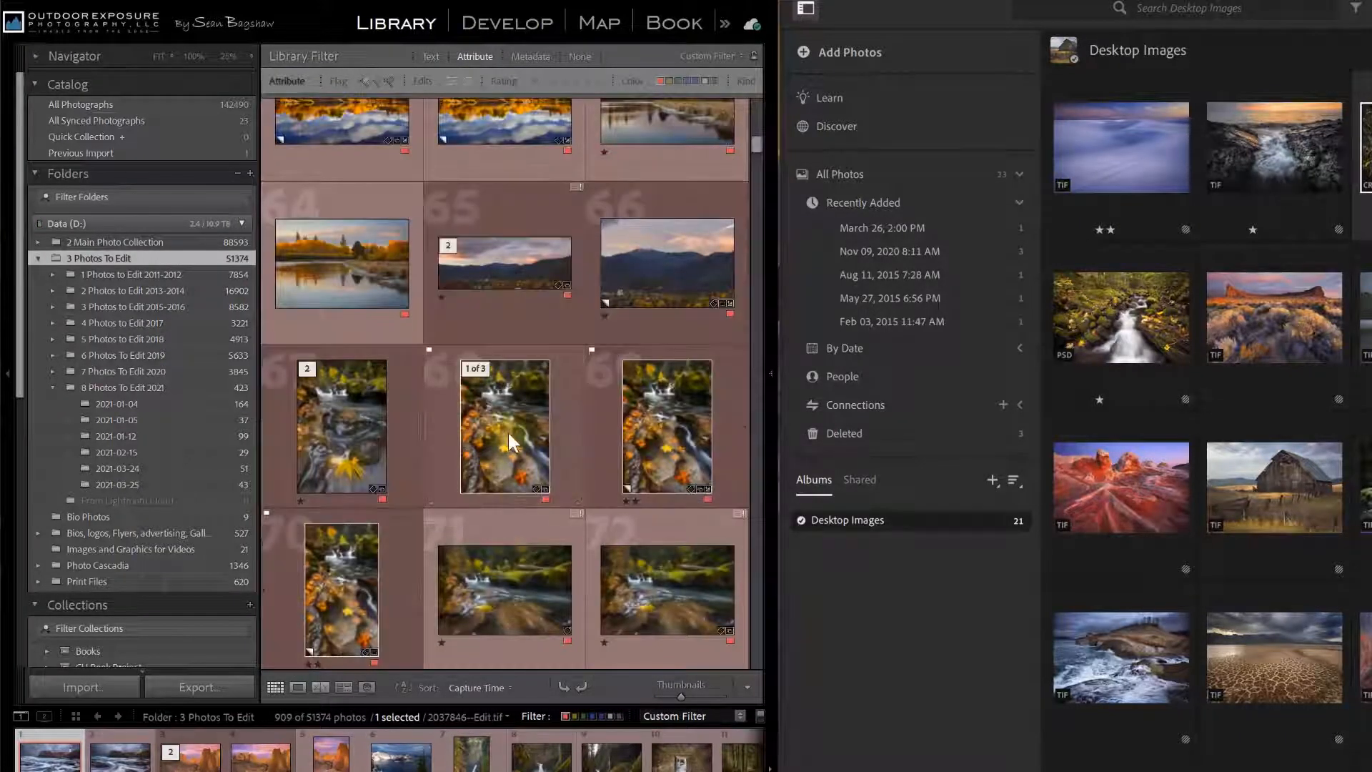
Select the stacked autumn creek, dark forest and middle waterfall photos together.
click(508, 431)
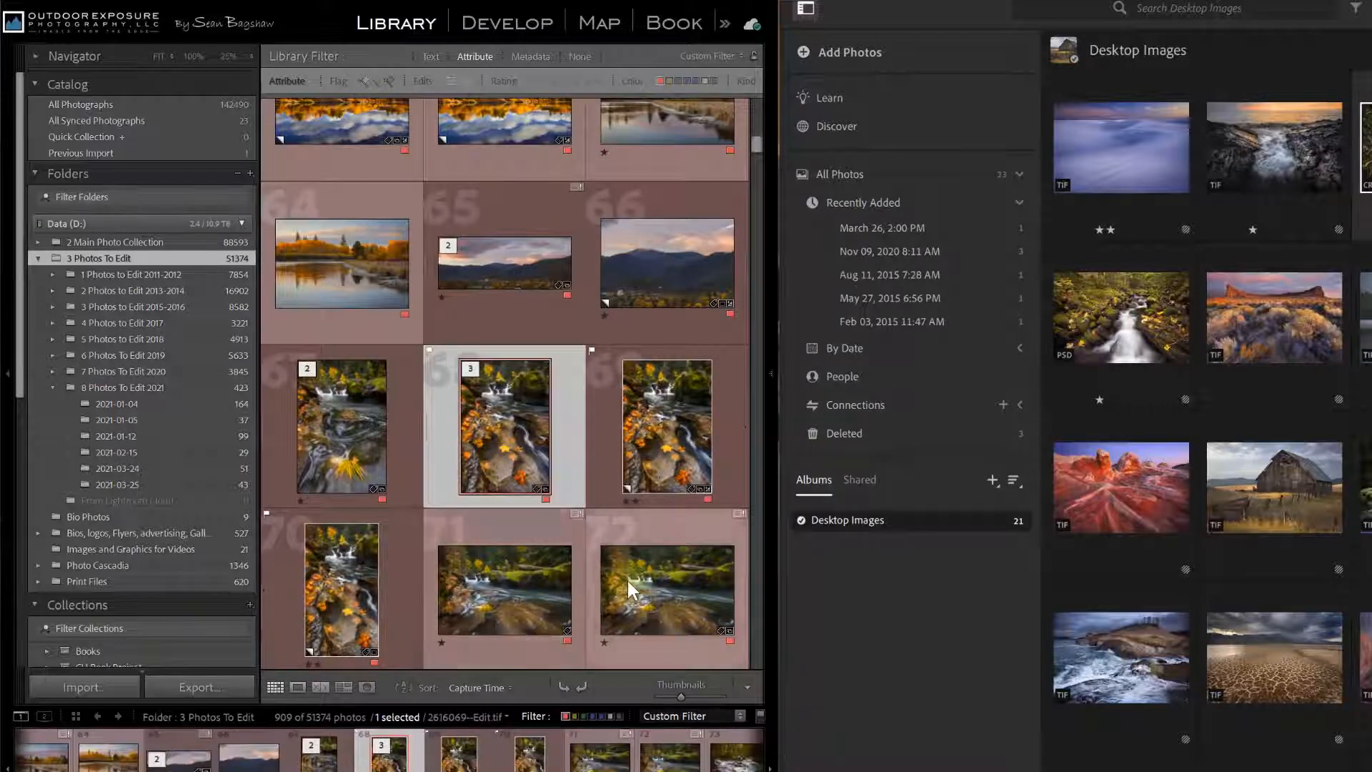
scroll(628, 577, down, 5)
scroll(628, 577, down, 3)
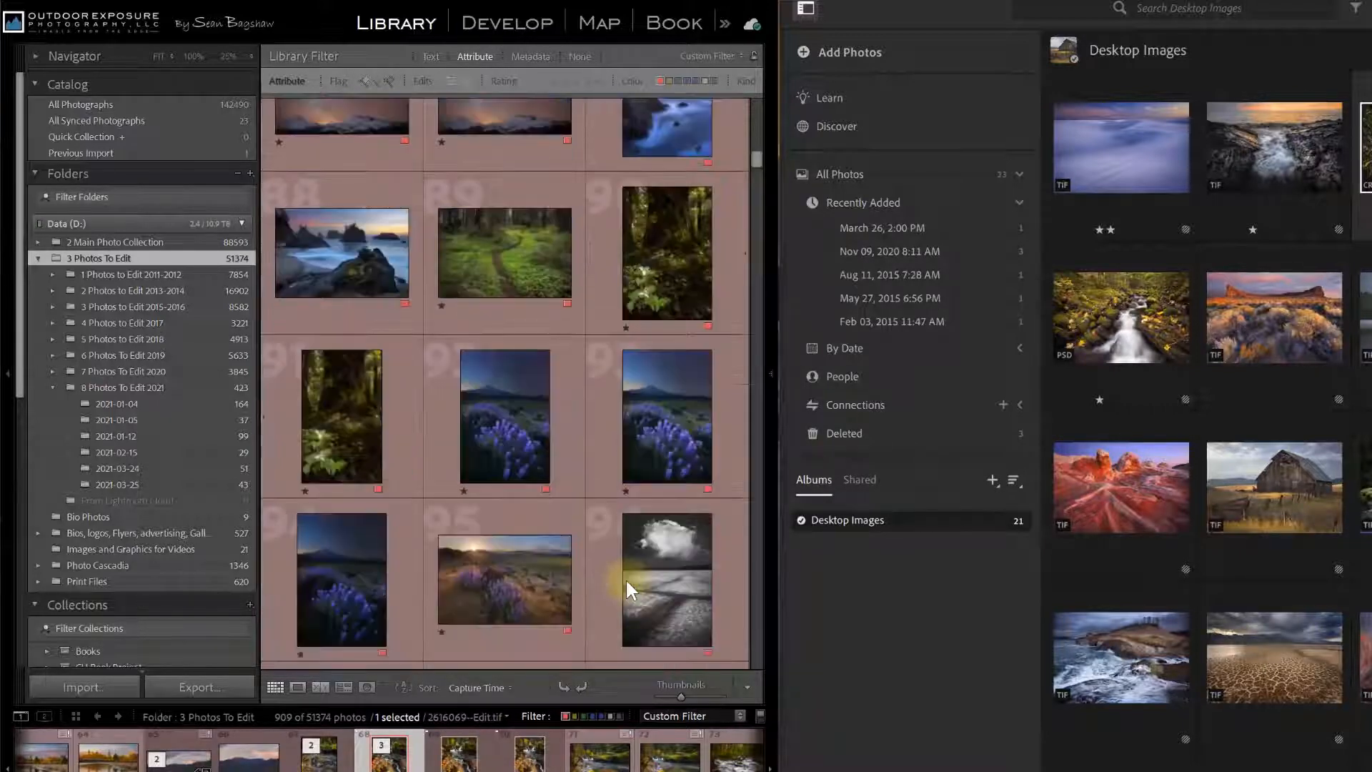
ctrl+click(652, 291)
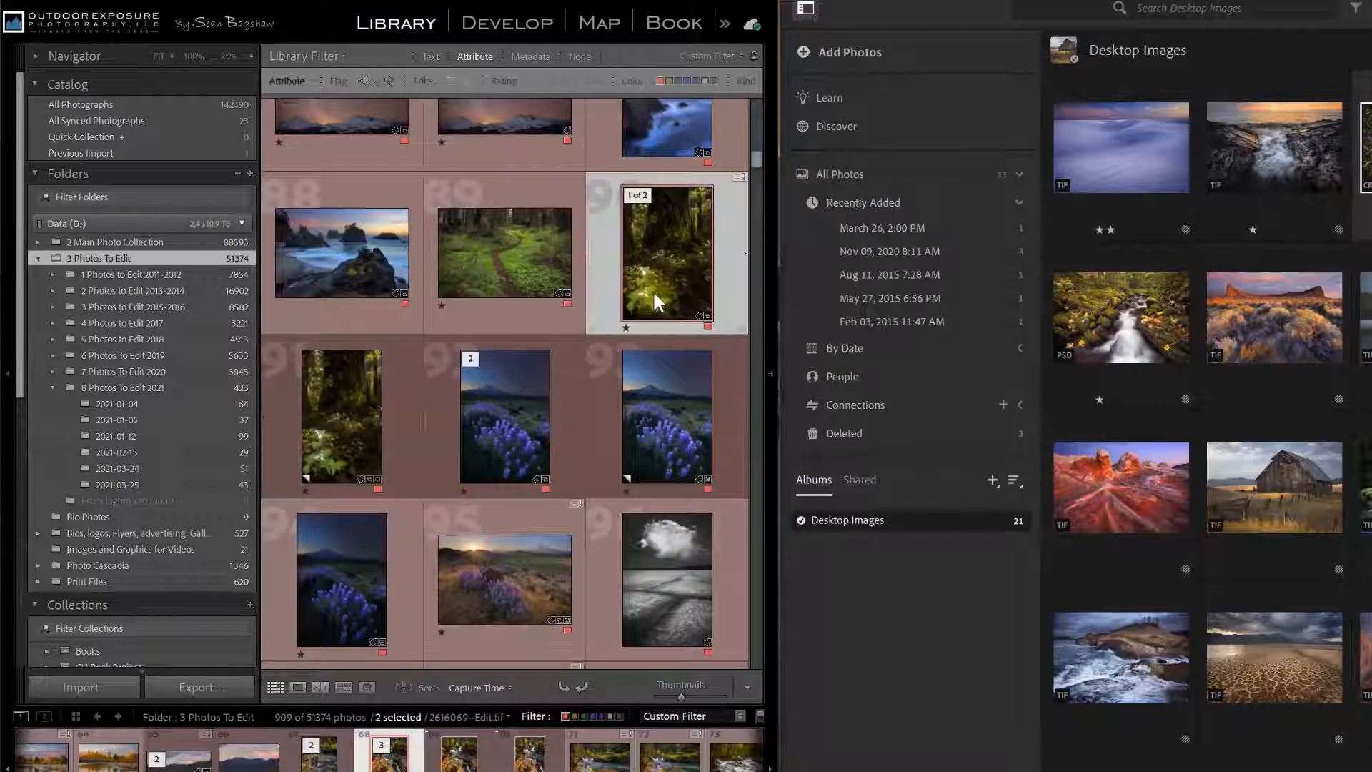
scroll(607, 551, down, 5)
scroll(607, 551, down, 10)
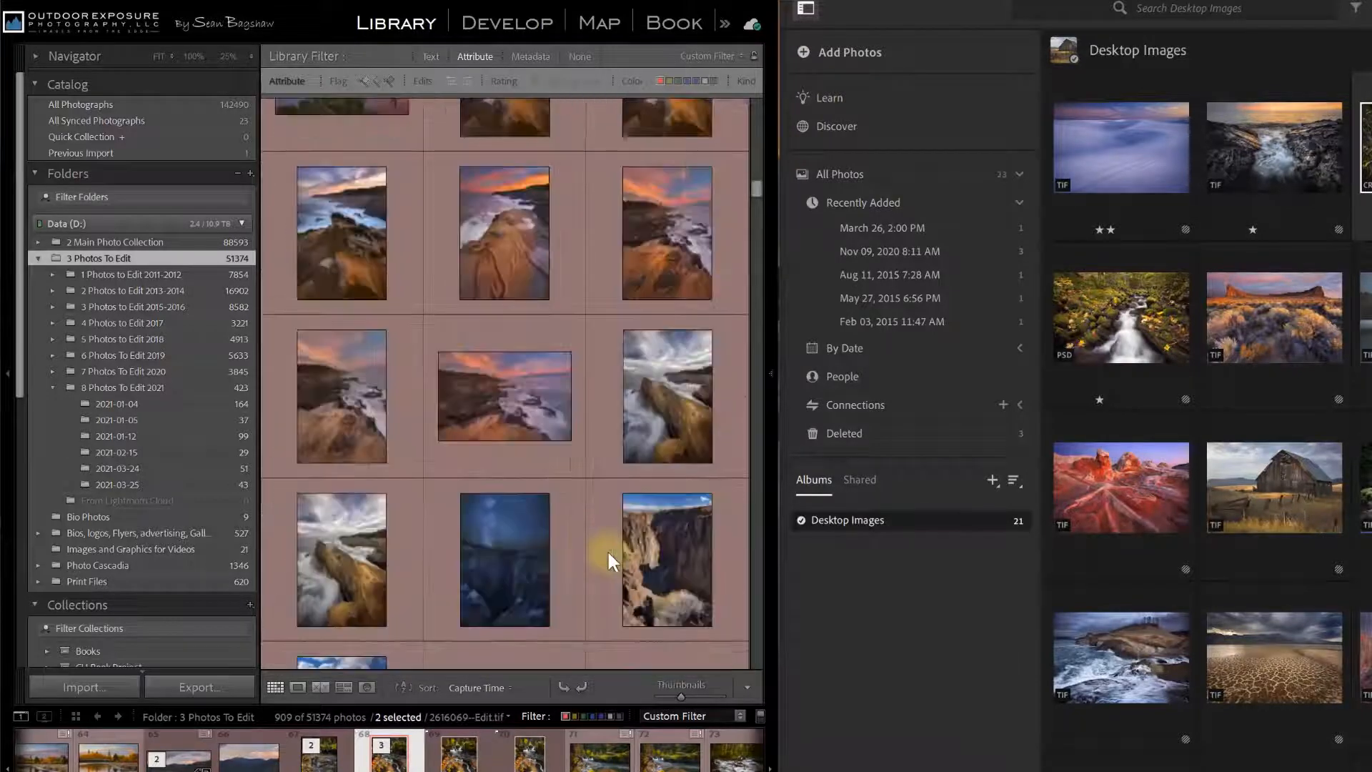
scroll(608, 559, down, 8)
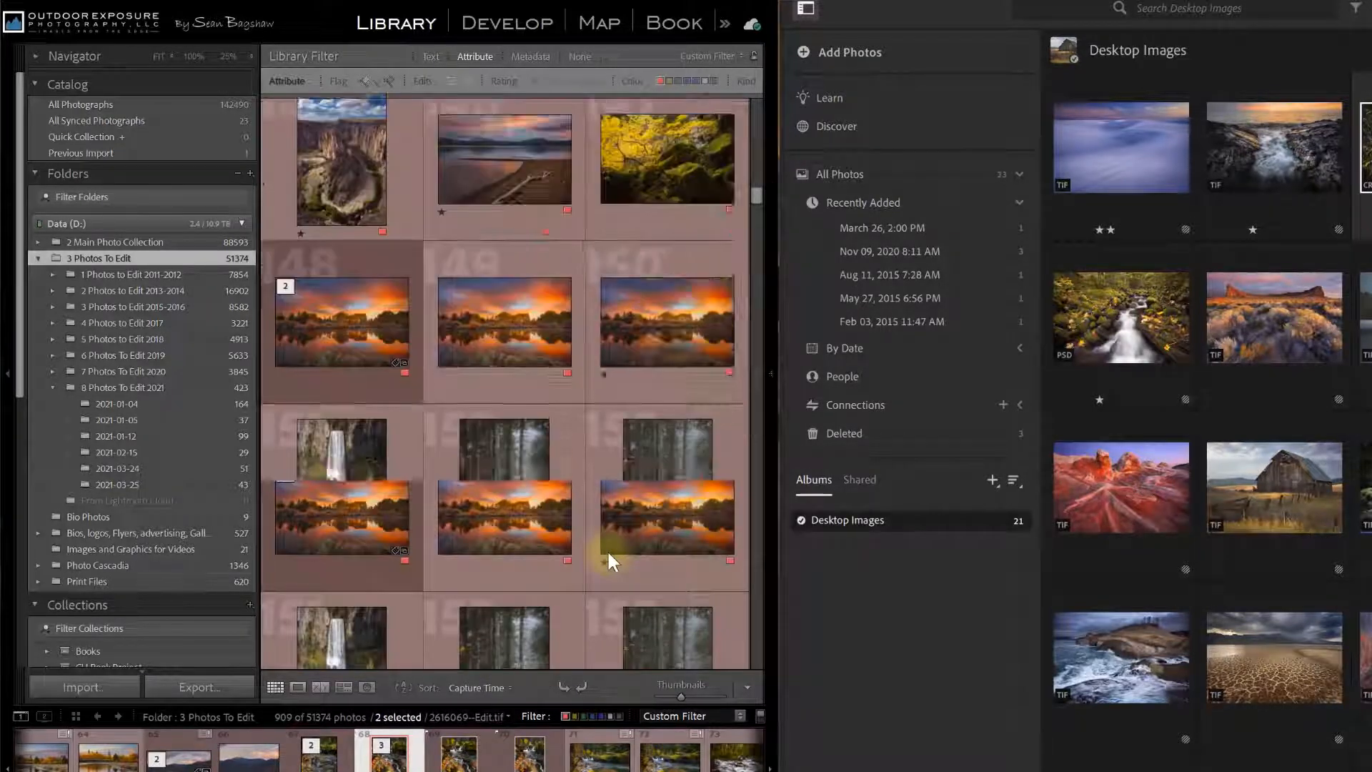
ctrl+click(496, 280)
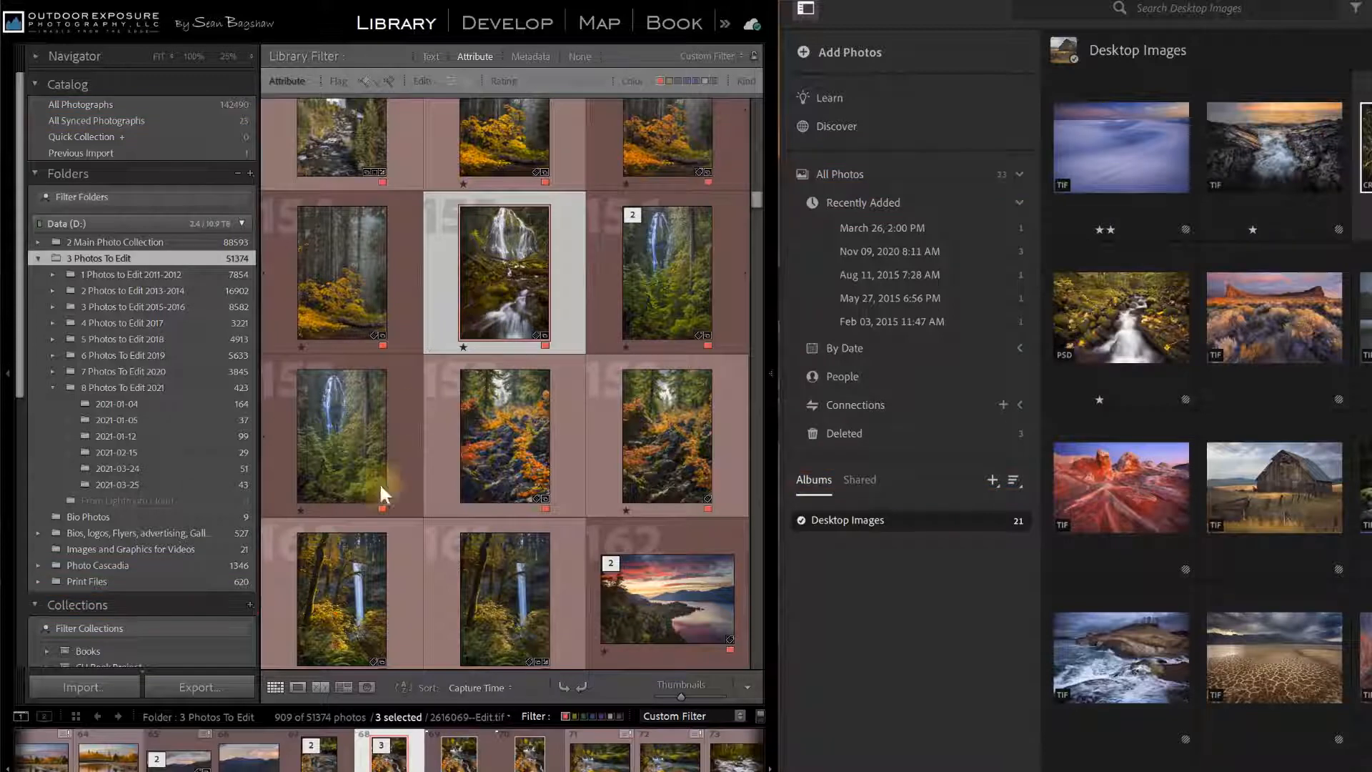
Create the 'To Share' collection from the three selected photos, with Sync with Lightroom ticked.
click(251, 607)
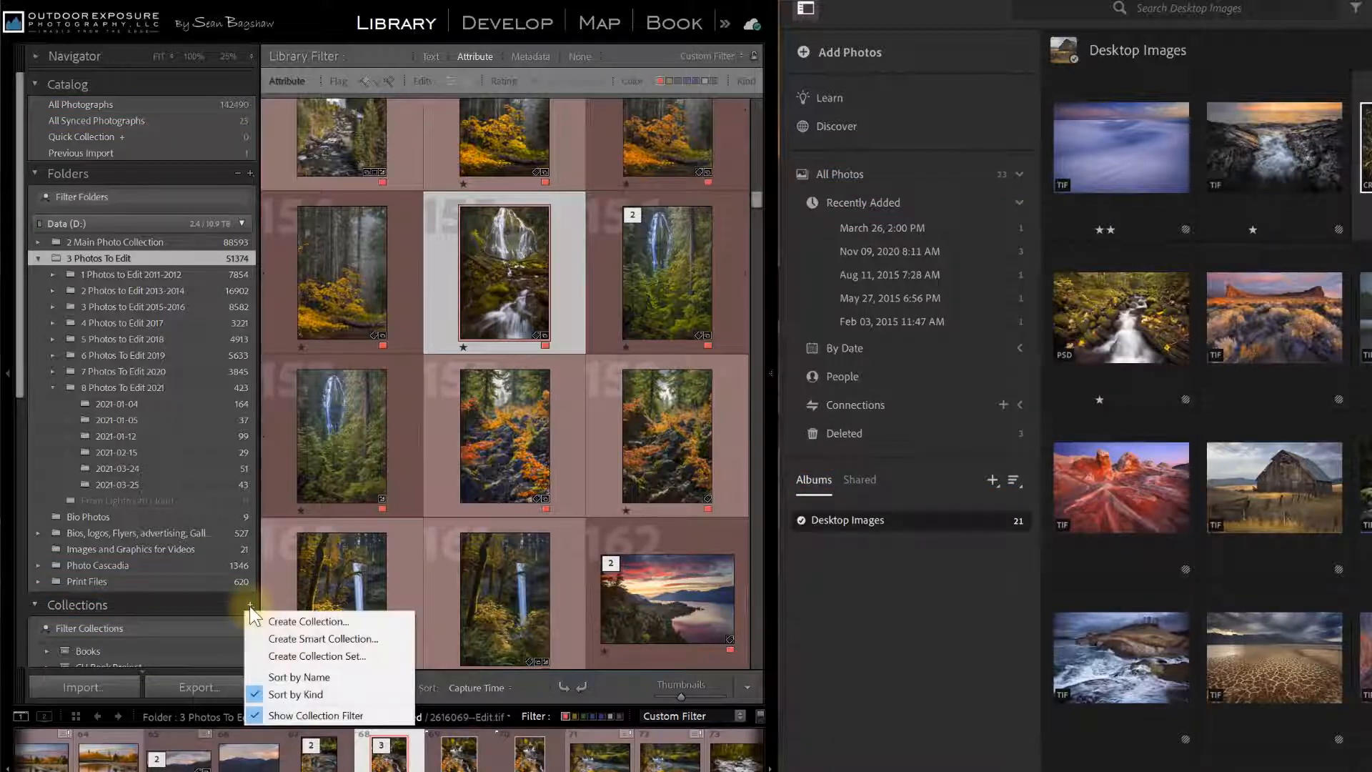
click(276, 621)
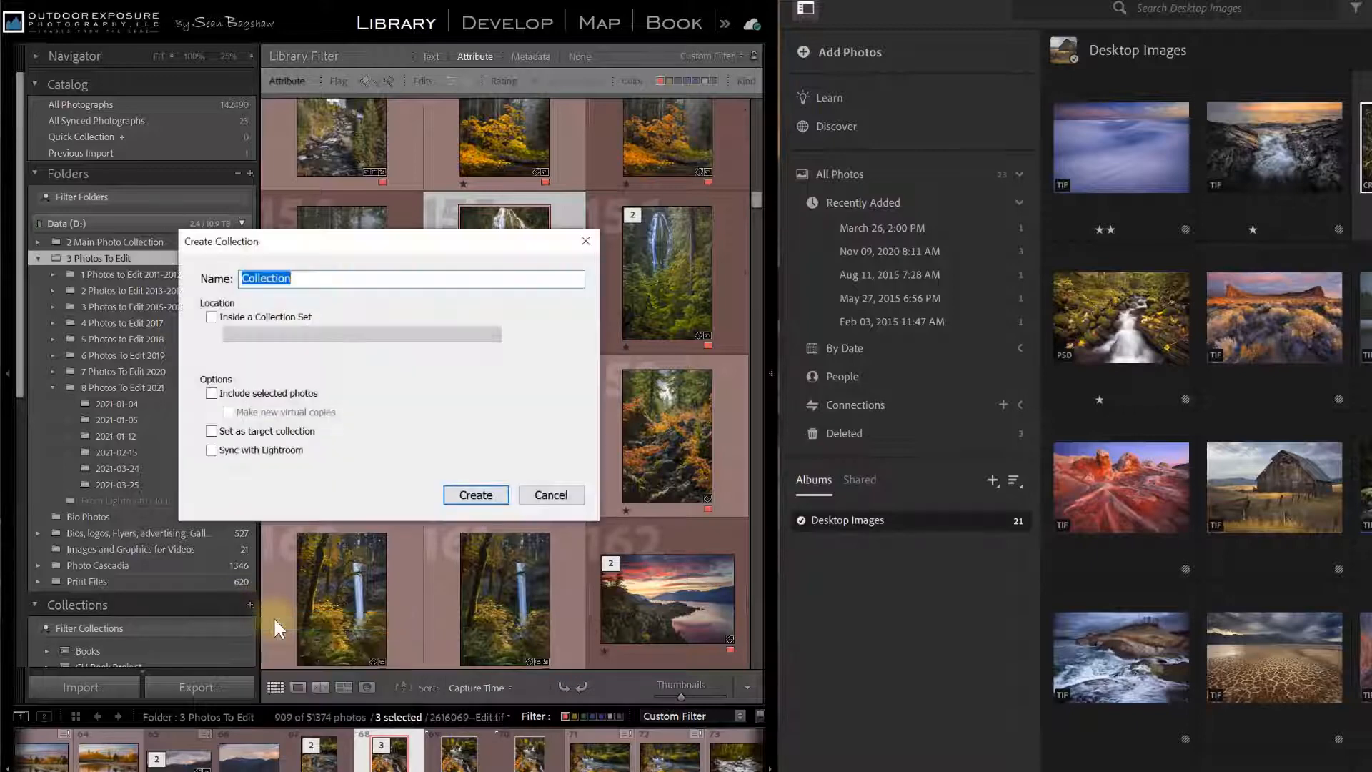
text(To Shyar)
key(BackSpace)
key(BackSpace)
key(BackSpace)
text(are)
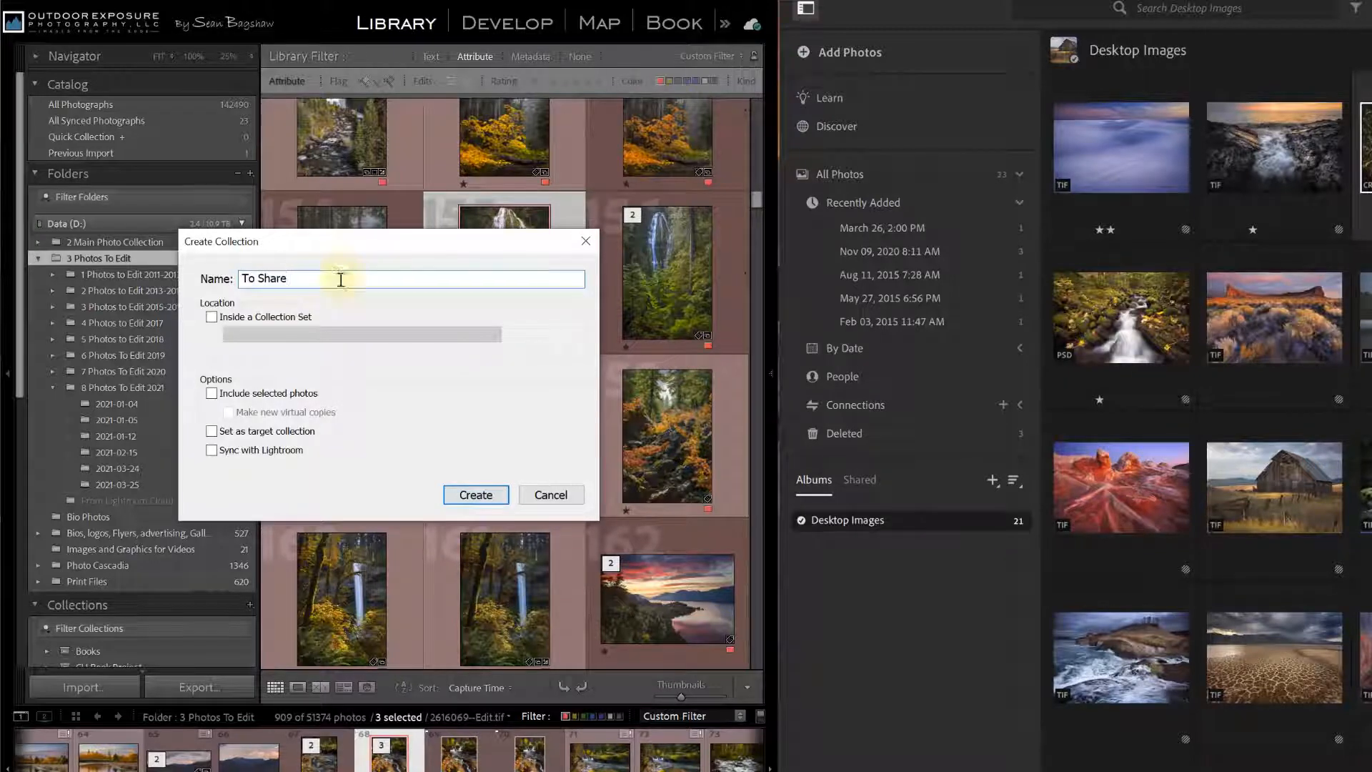
click(211, 395)
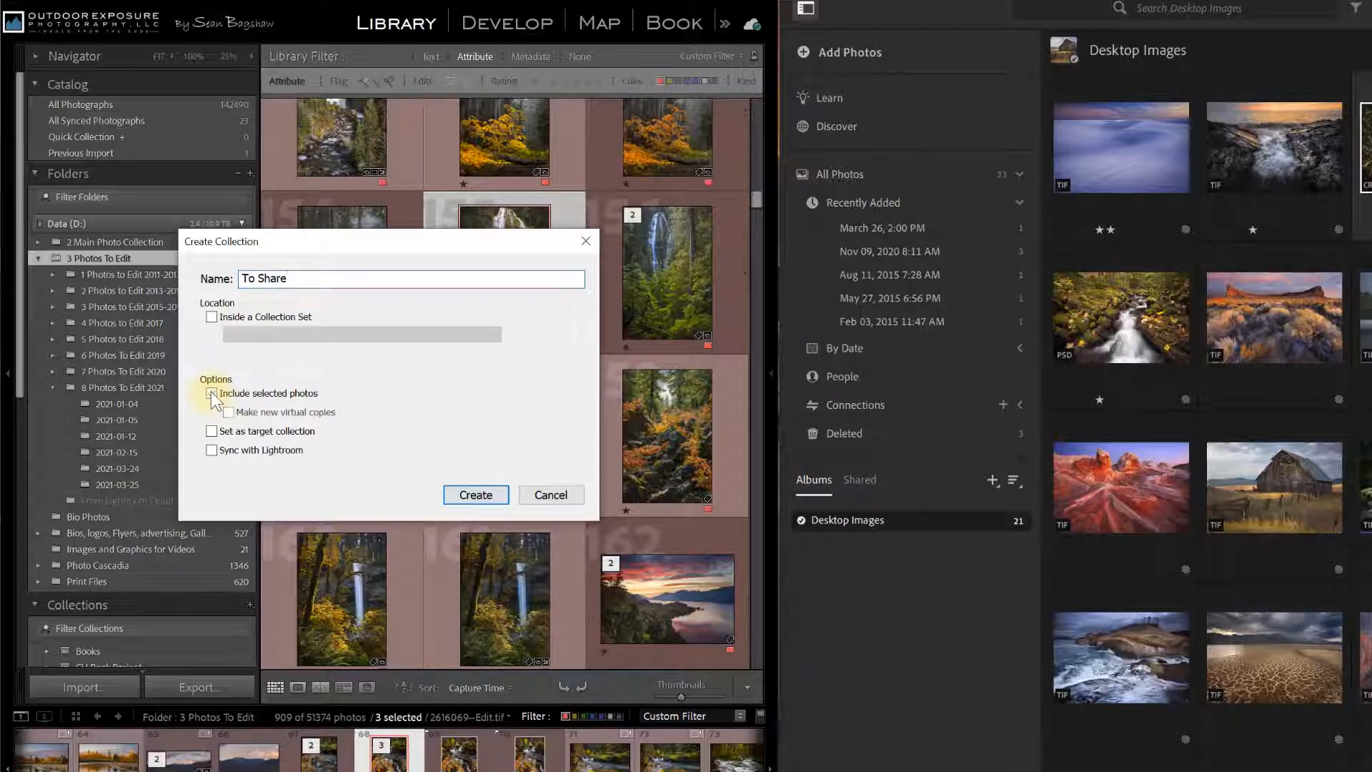
click(211, 451)
click(476, 497)
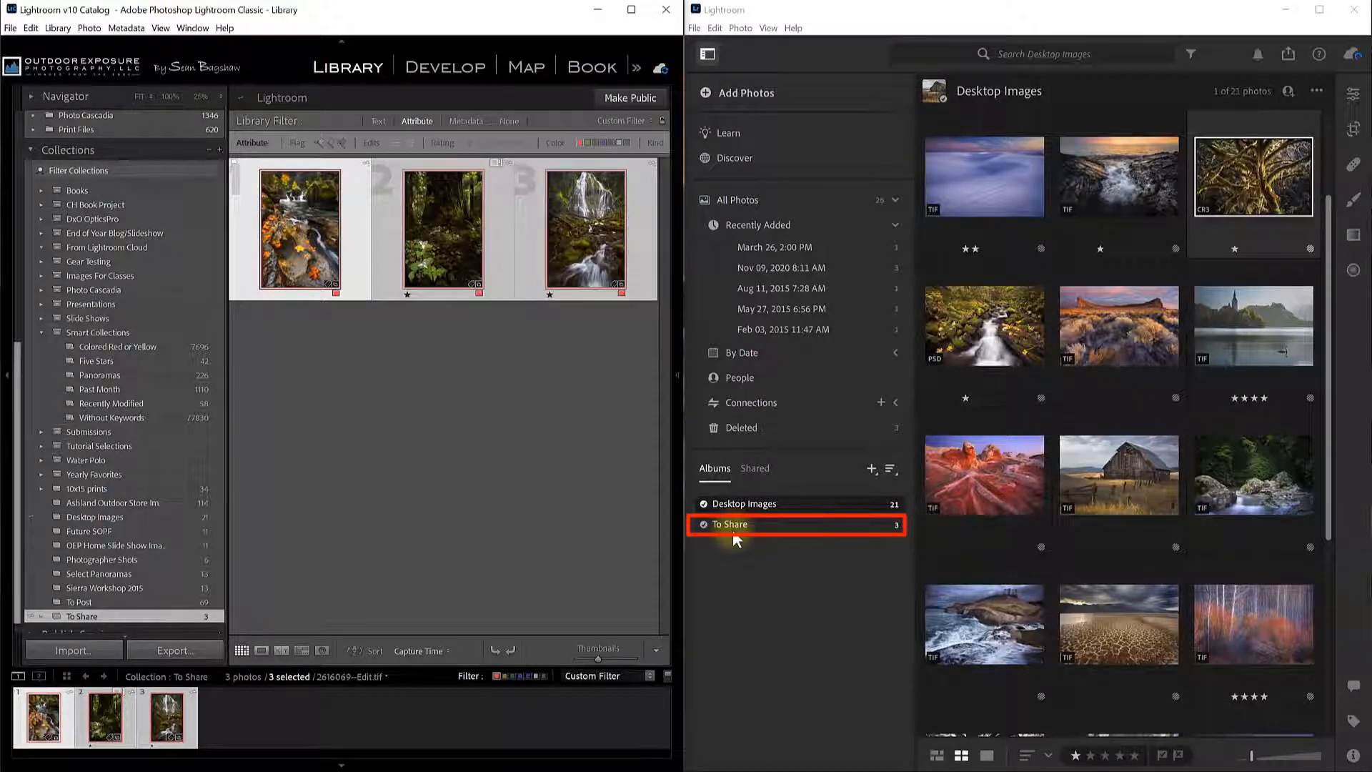
Open the To Share album in Detail view and step through to the forest trillium and waterfall photos.
click(756, 525)
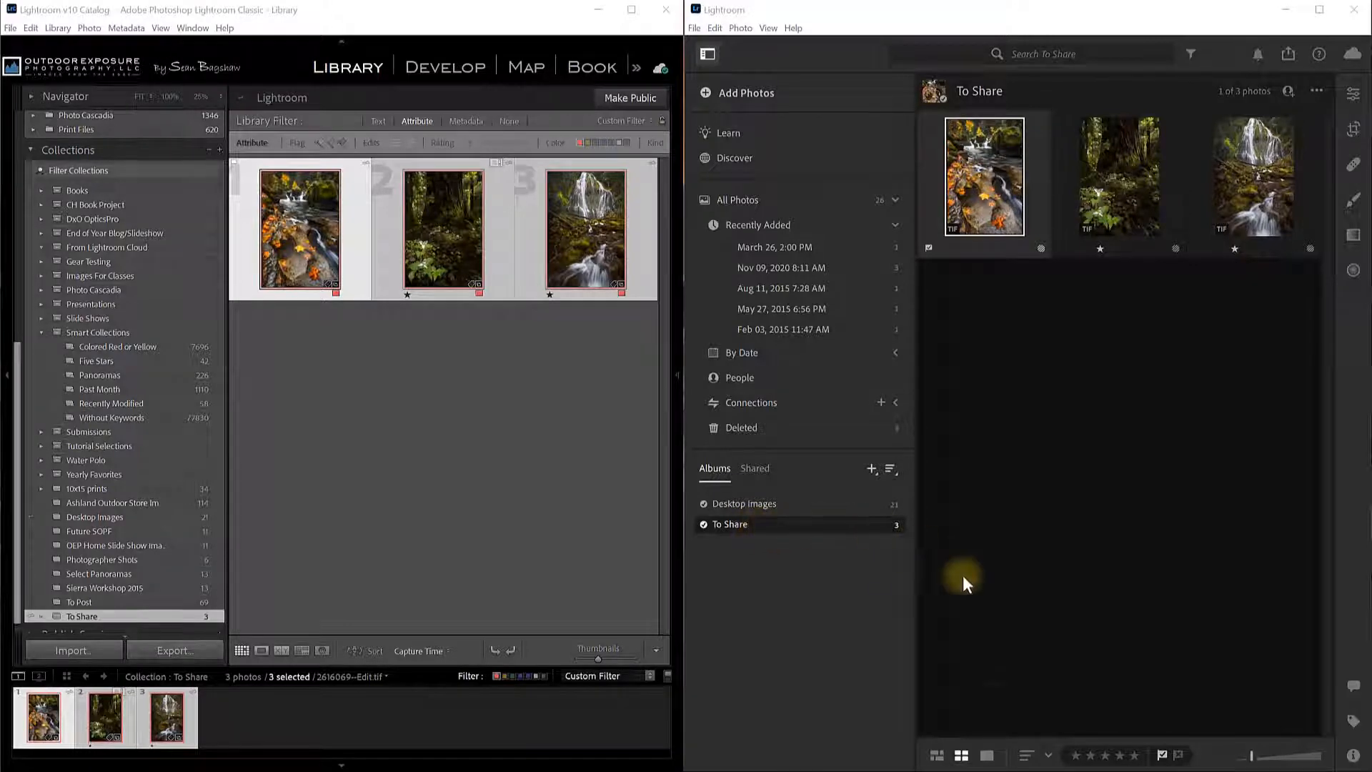
click(988, 752)
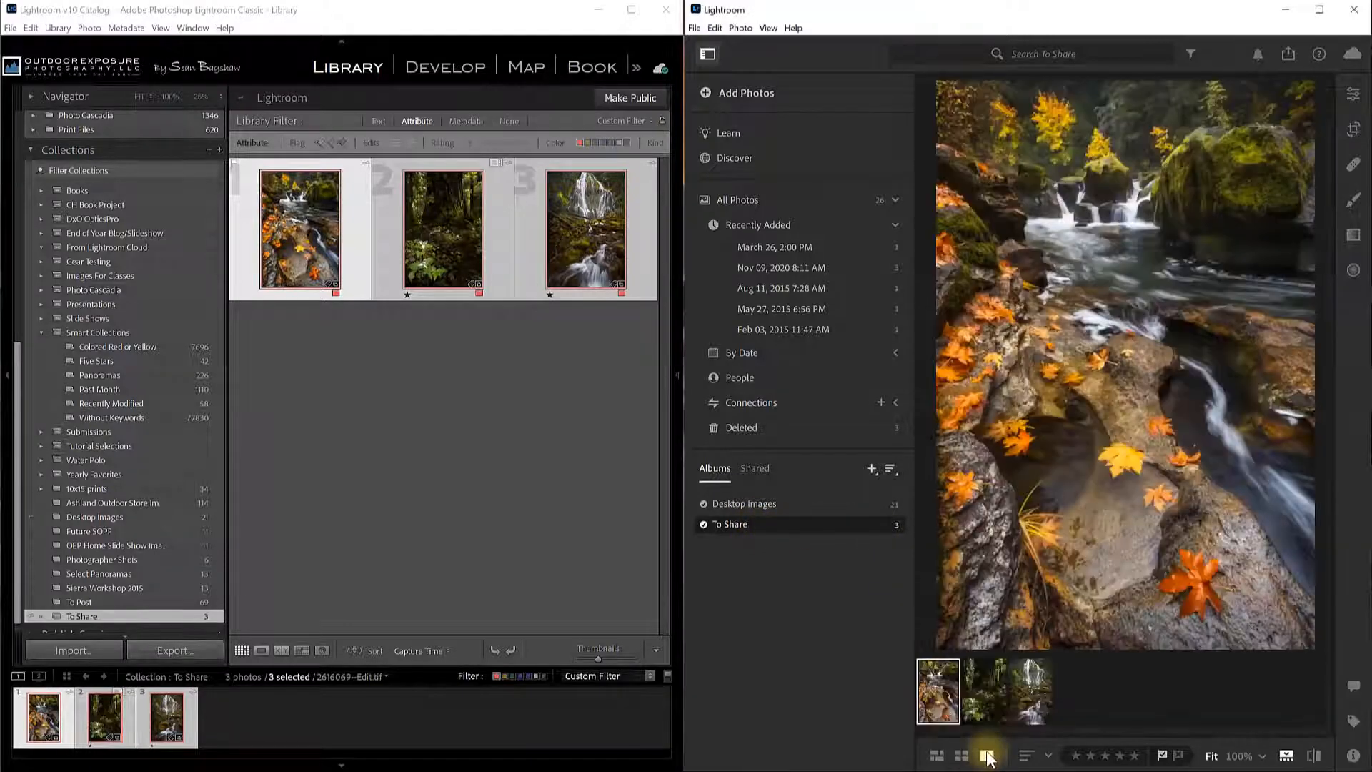
click(992, 695)
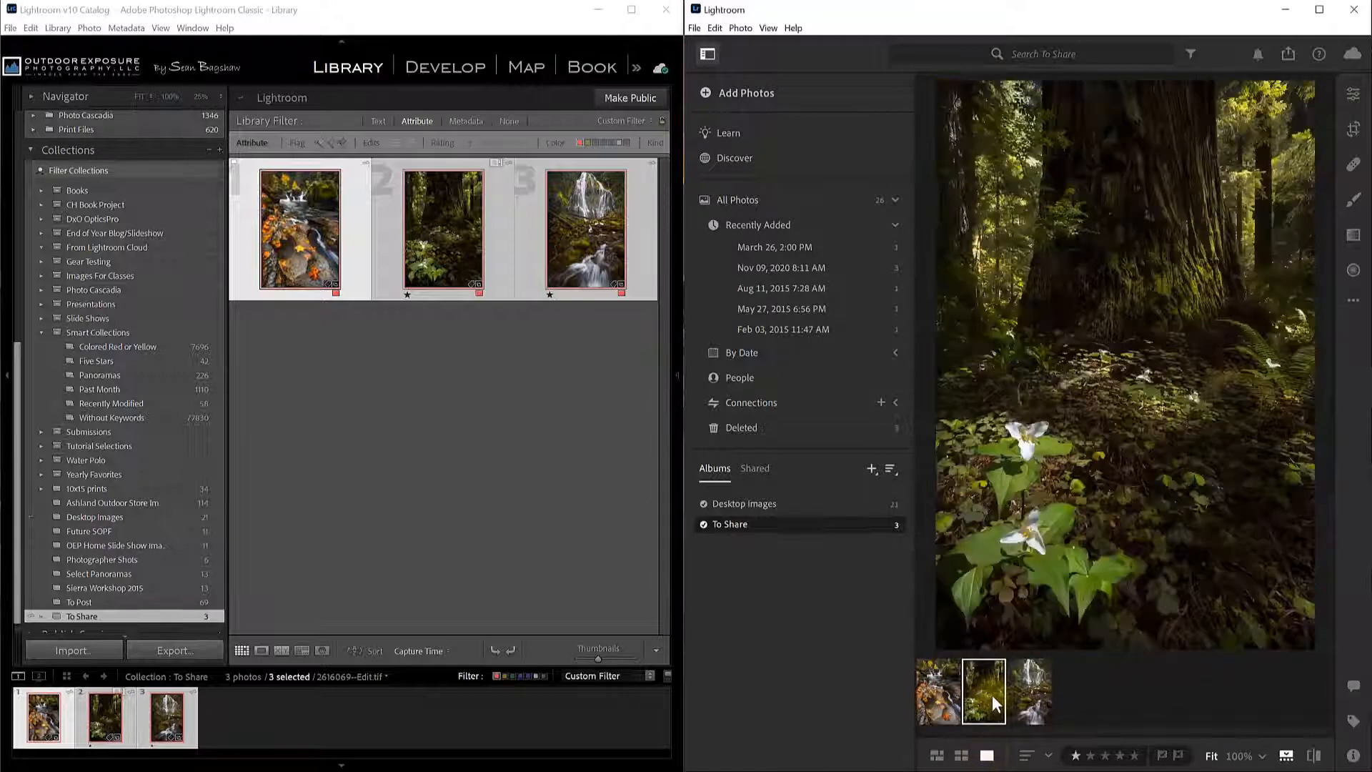
click(1031, 701)
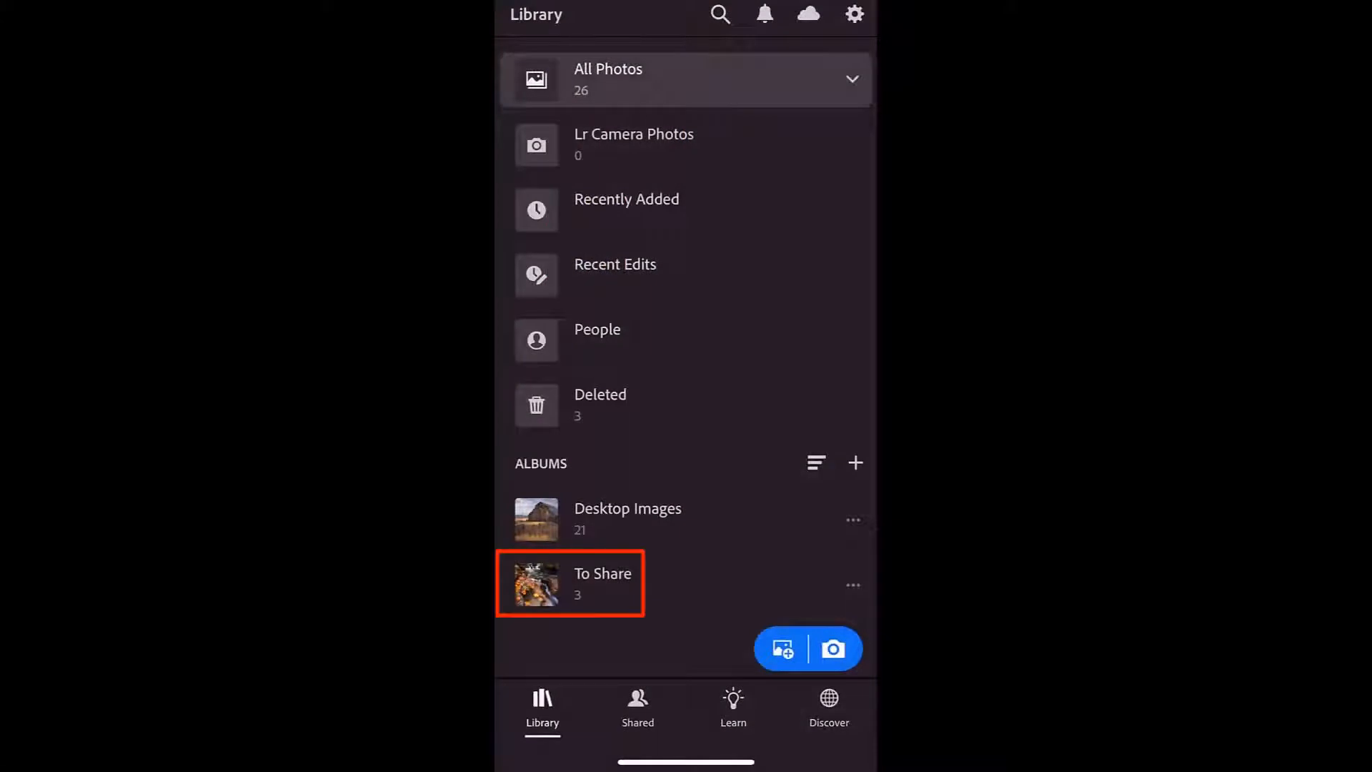
On the phone, open the To Share album's first photo and show its Share options.
click(603, 584)
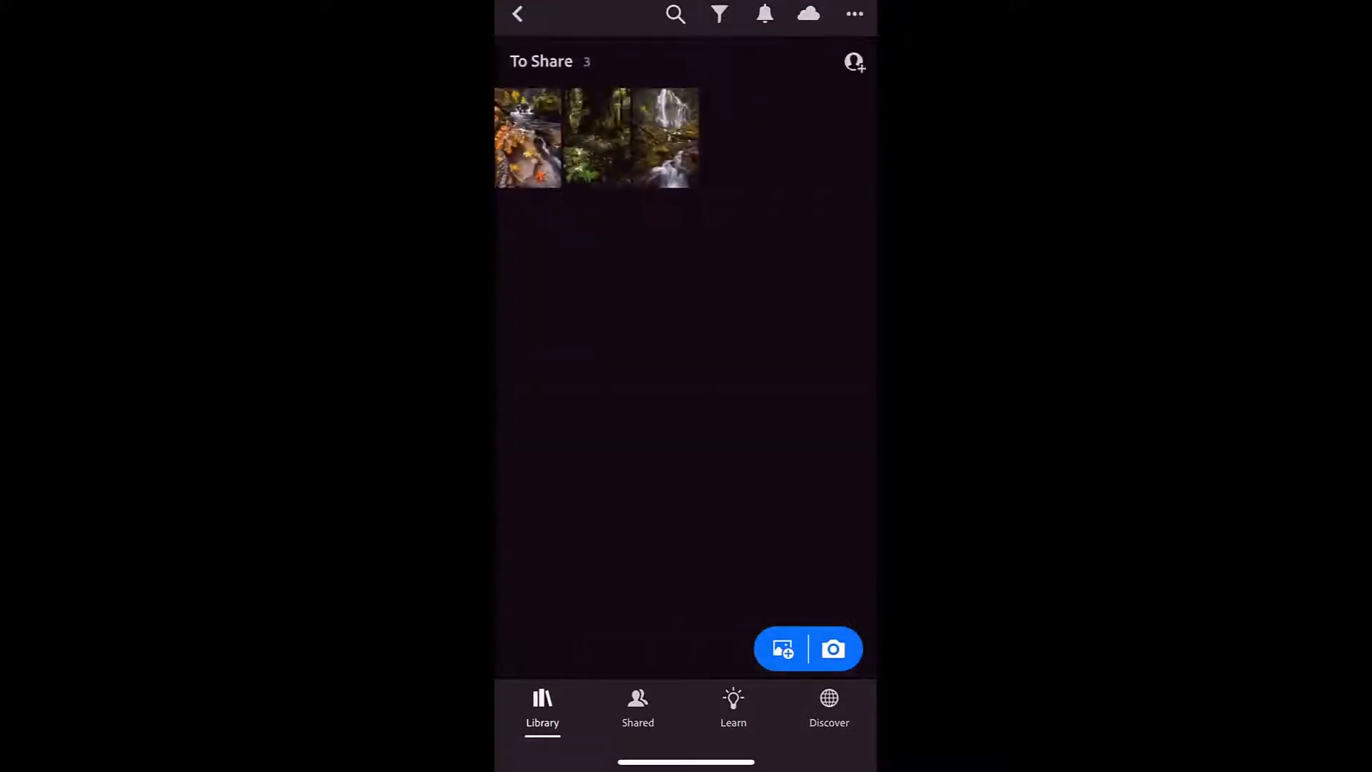
click(527, 137)
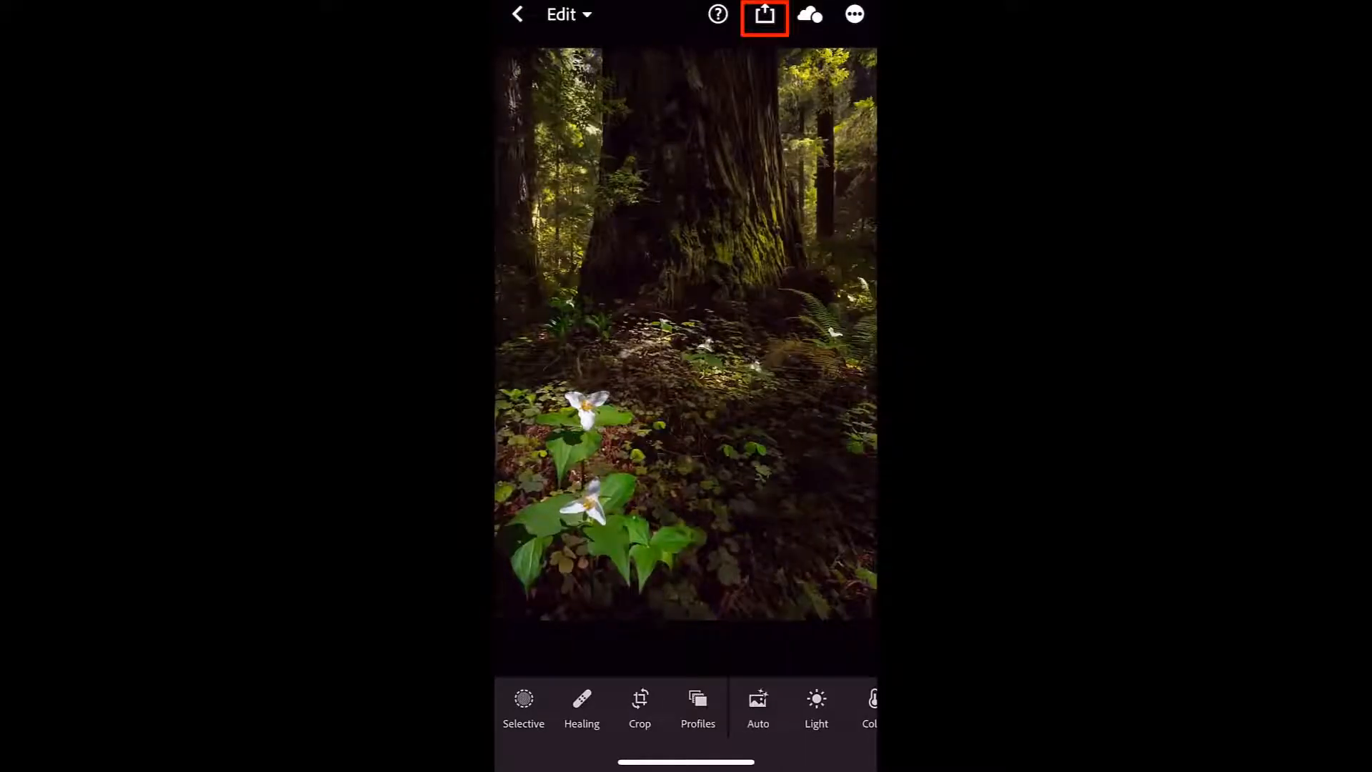
click(765, 14)
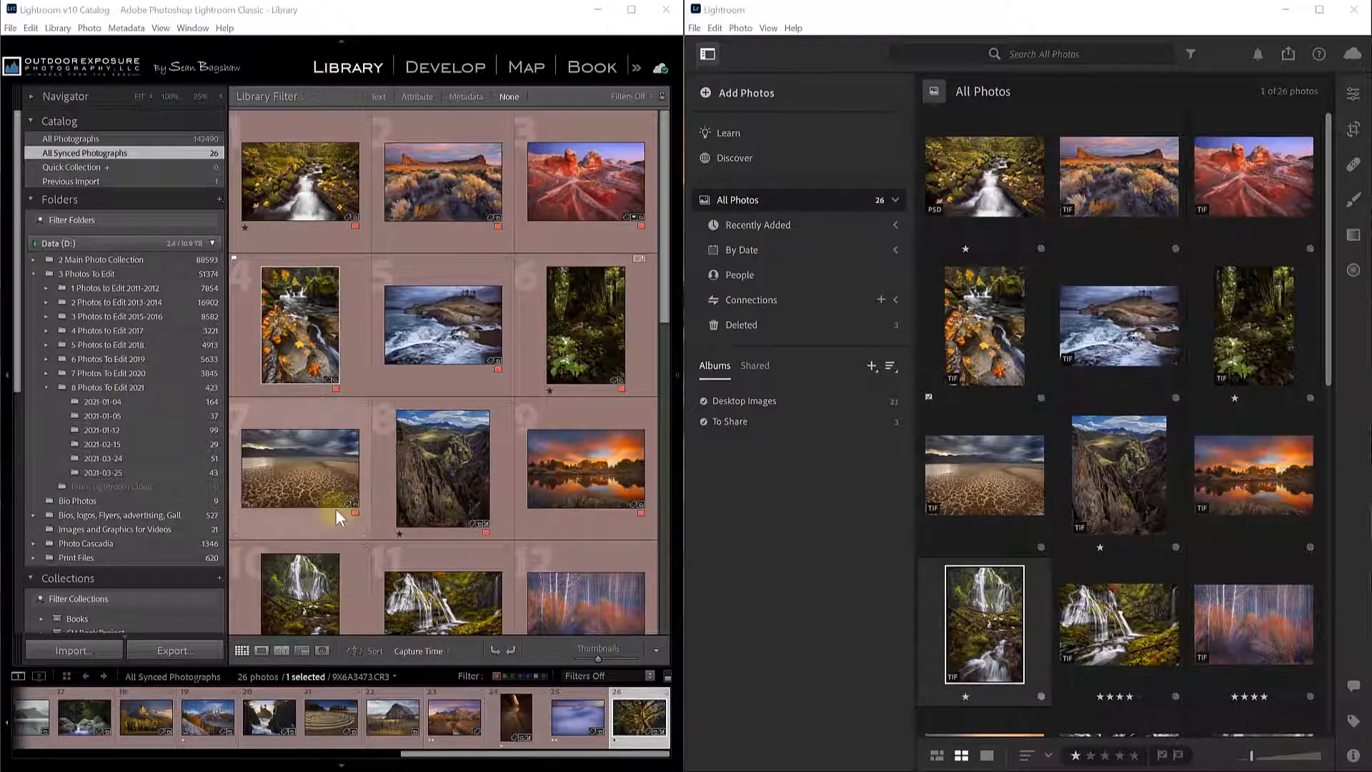
Select photos 31 through 39 in folder 2021-03-24 and open the Collections + menu.
click(145, 460)
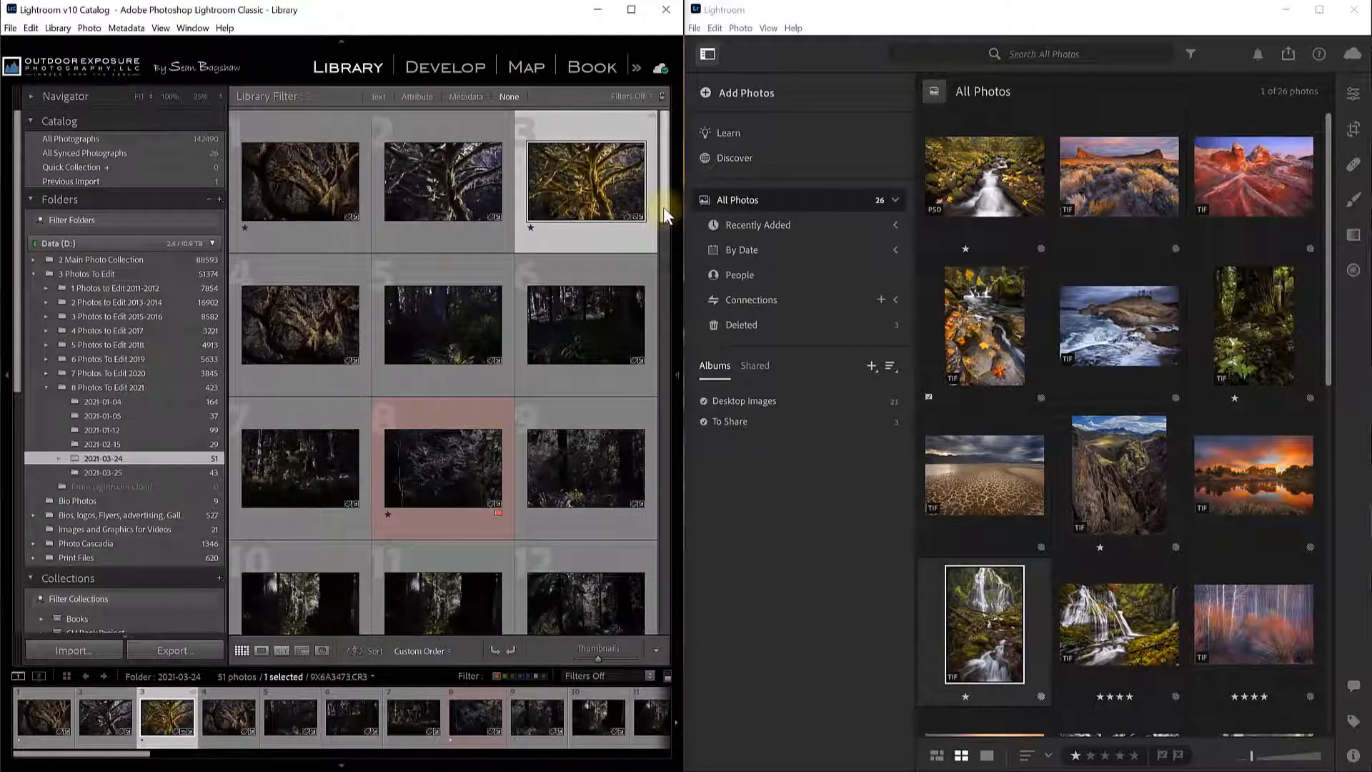
drag(664, 208, 640, 482)
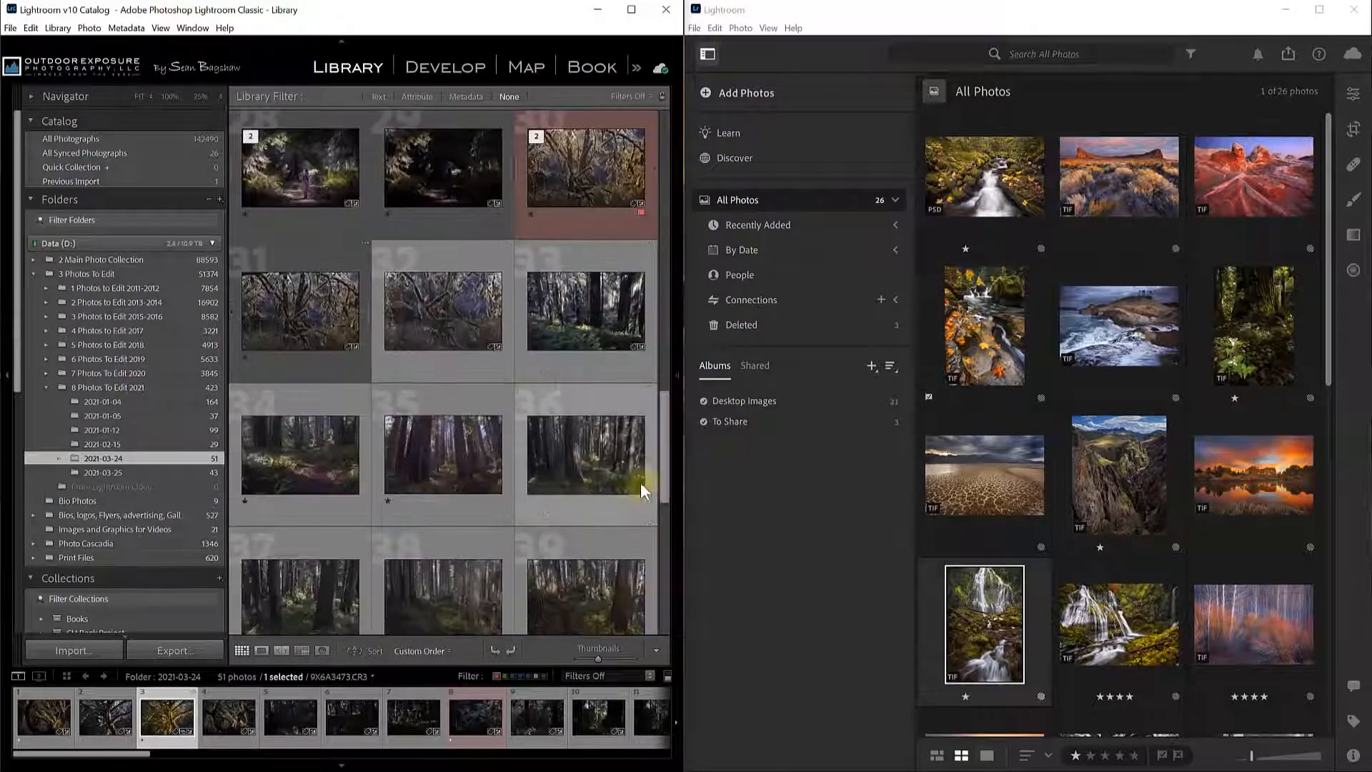
click(294, 306)
shift+click(586, 597)
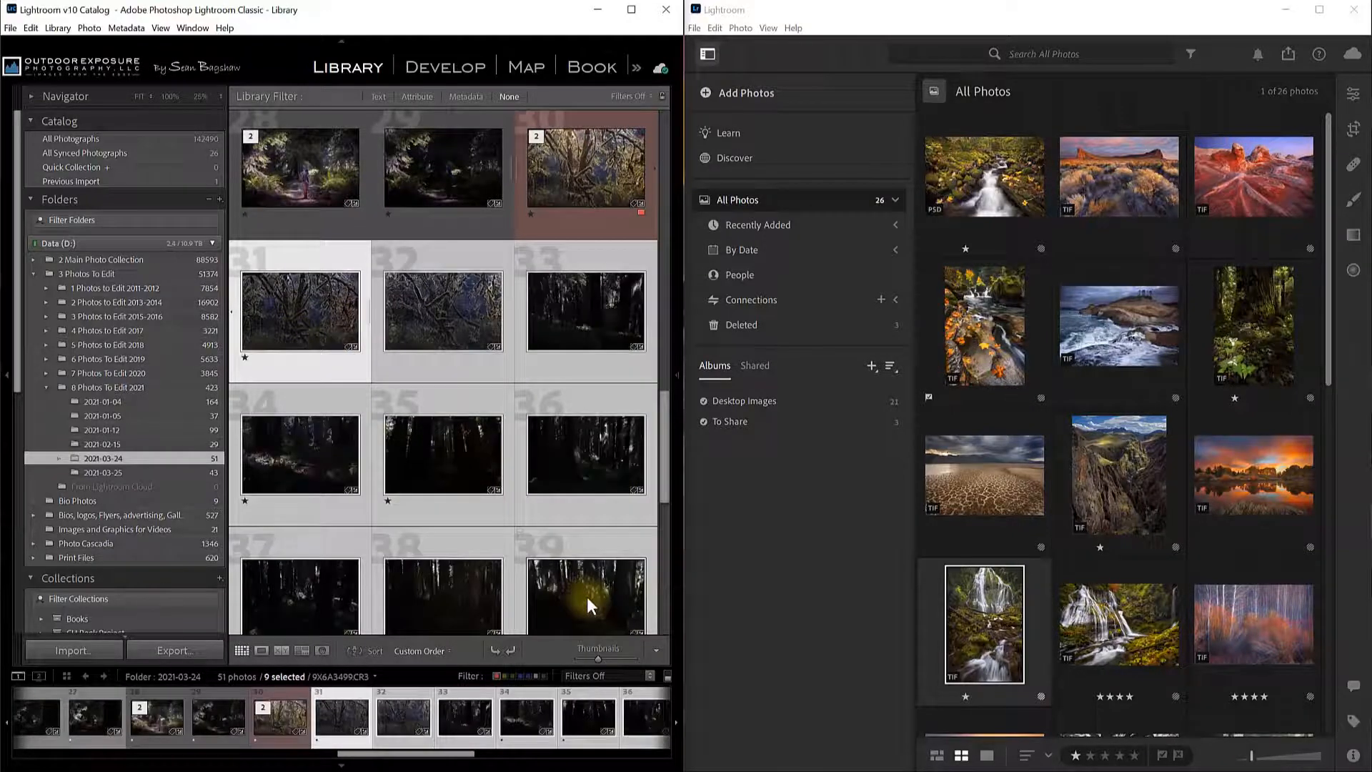
click(219, 578)
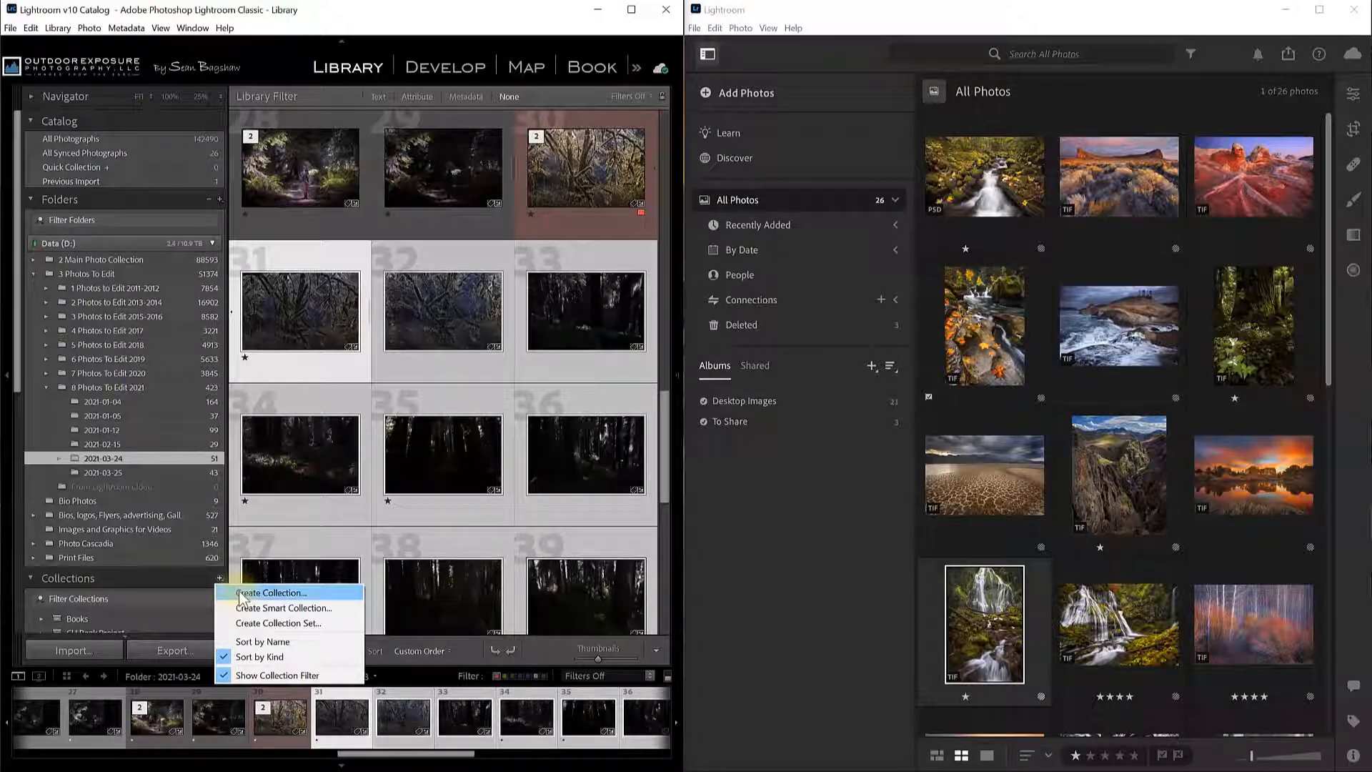
Create a synced 'To Edit' collection holding the nine selected photos.
click(264, 592)
text(To Edit)
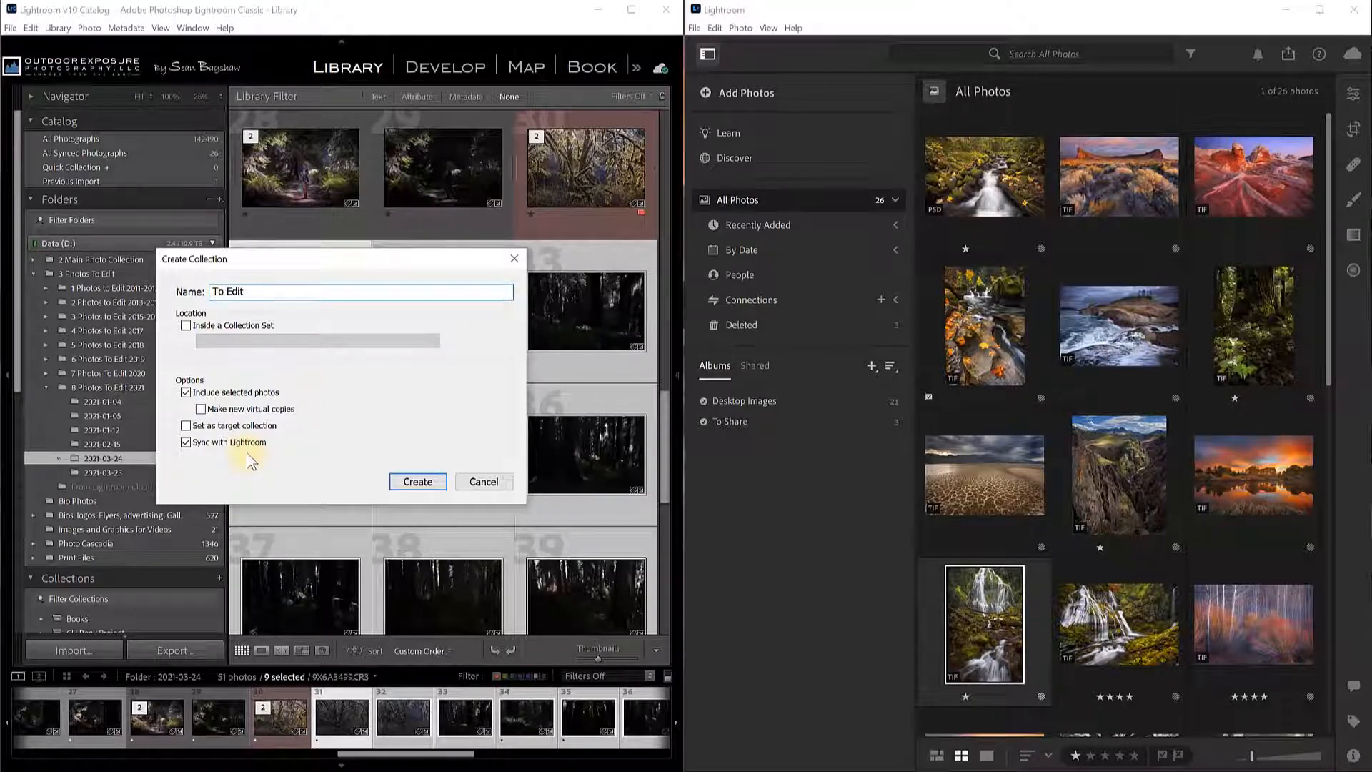
click(418, 482)
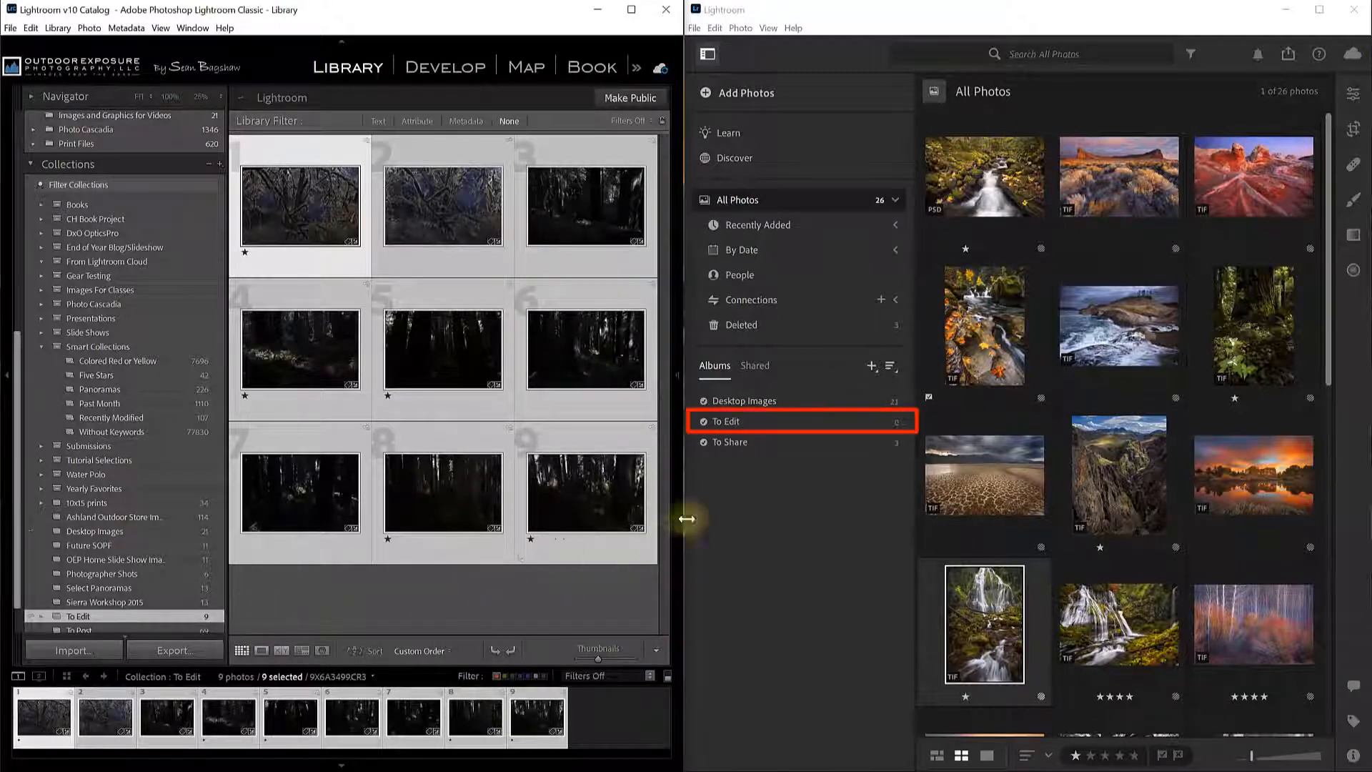
Open the To Edit album in the Lightroom desktop Albums list to see its nine photos.
click(734, 423)
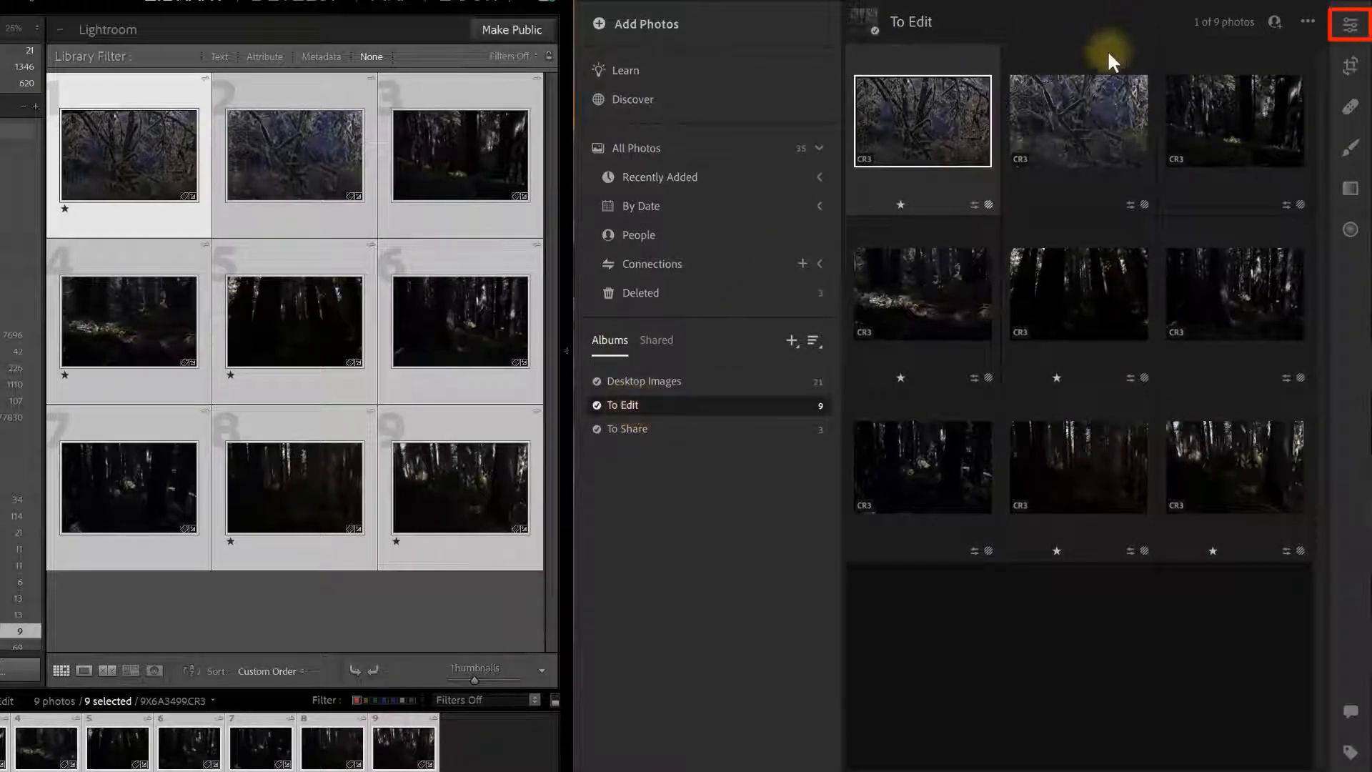
Switch to Detail view with the Edit panel and apply Auto to the first five photos.
click(1356, 33)
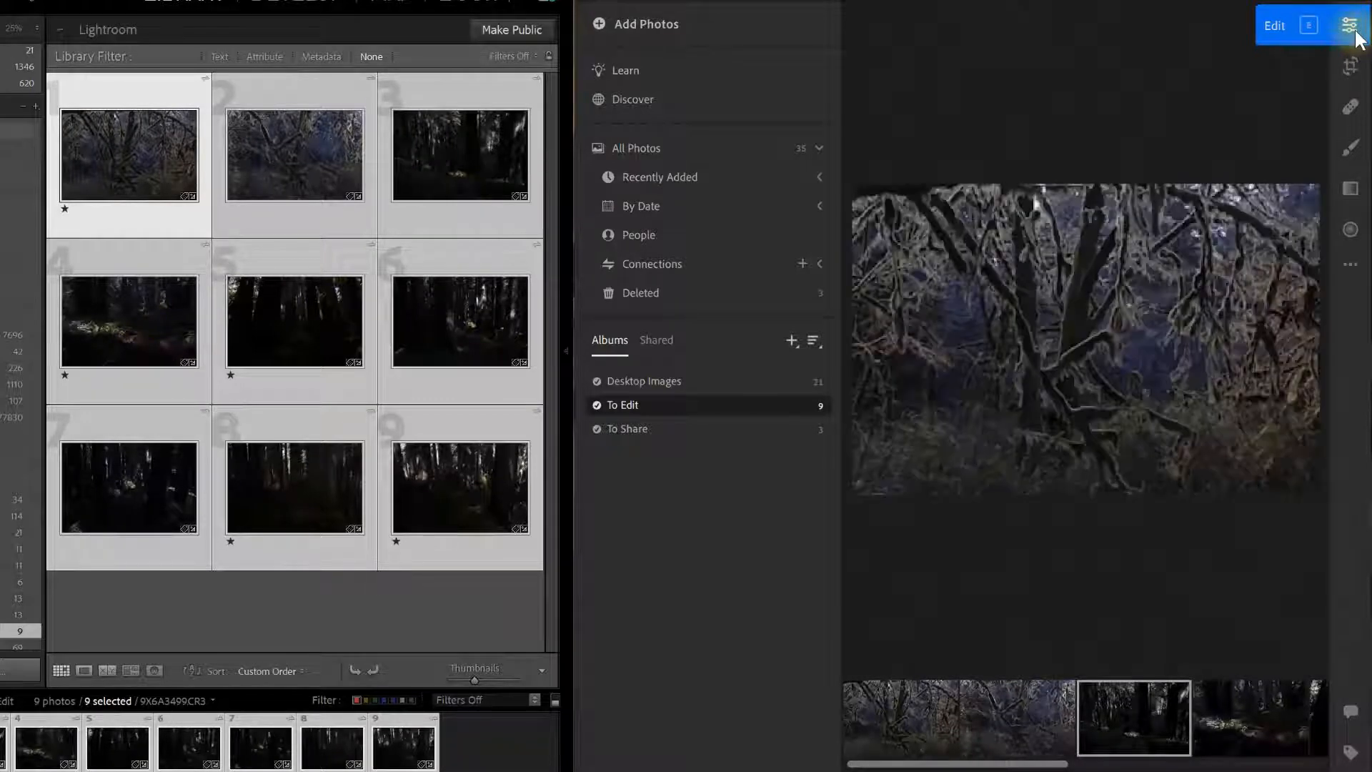
click(1356, 34)
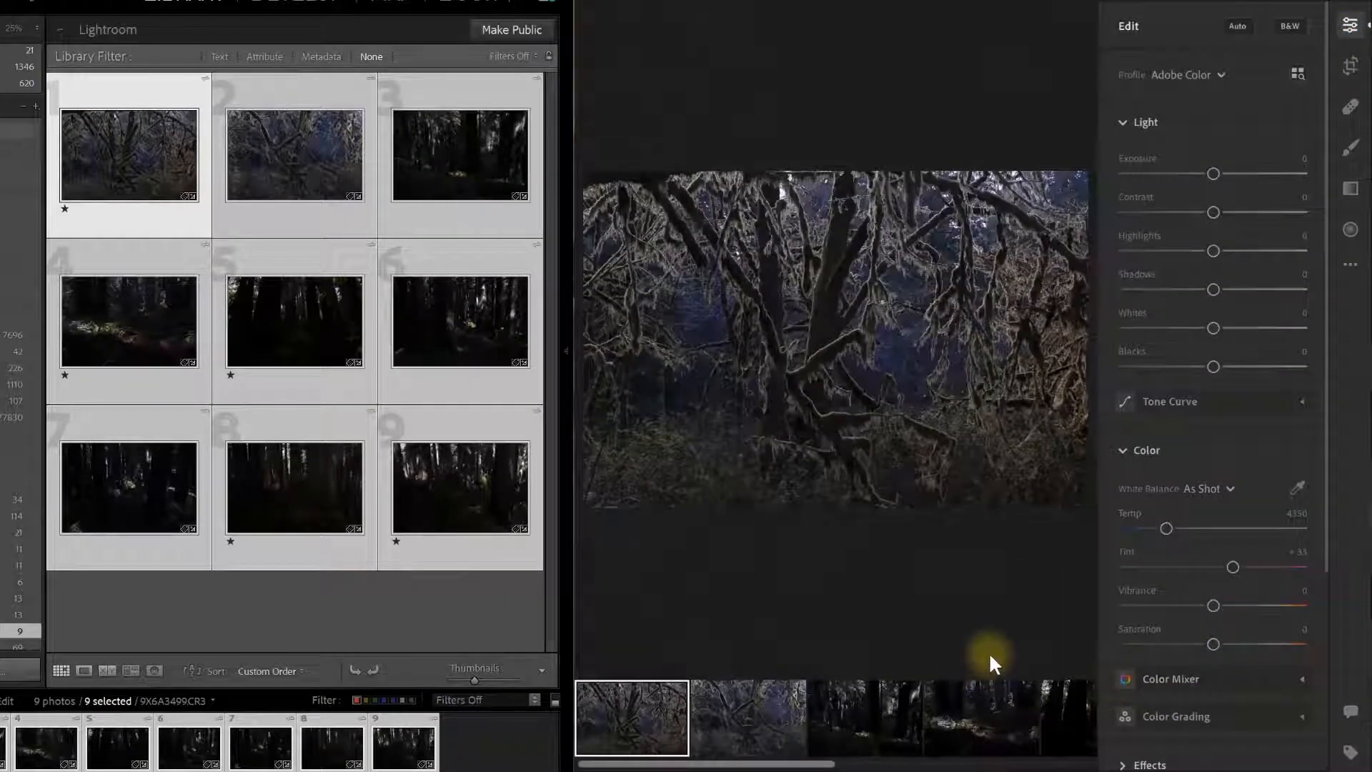
click(1241, 27)
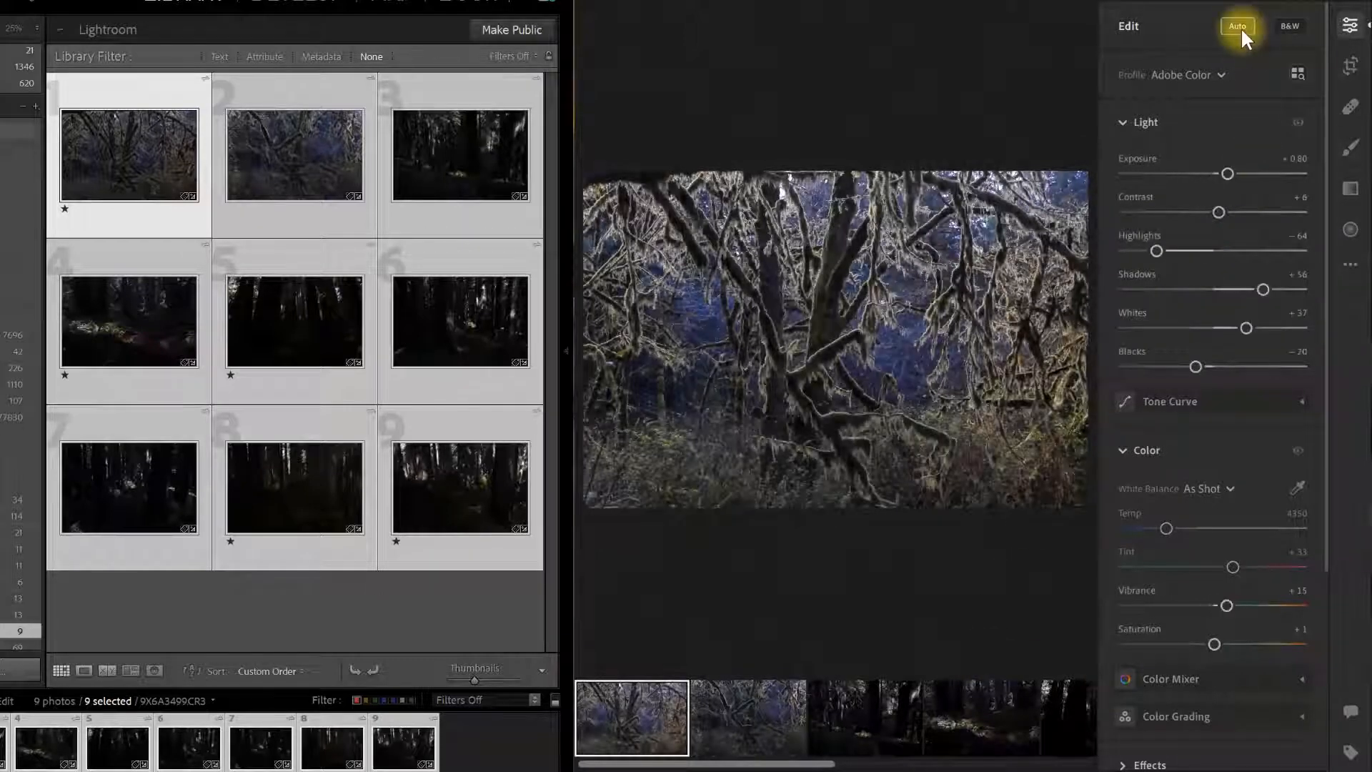
click(790, 687)
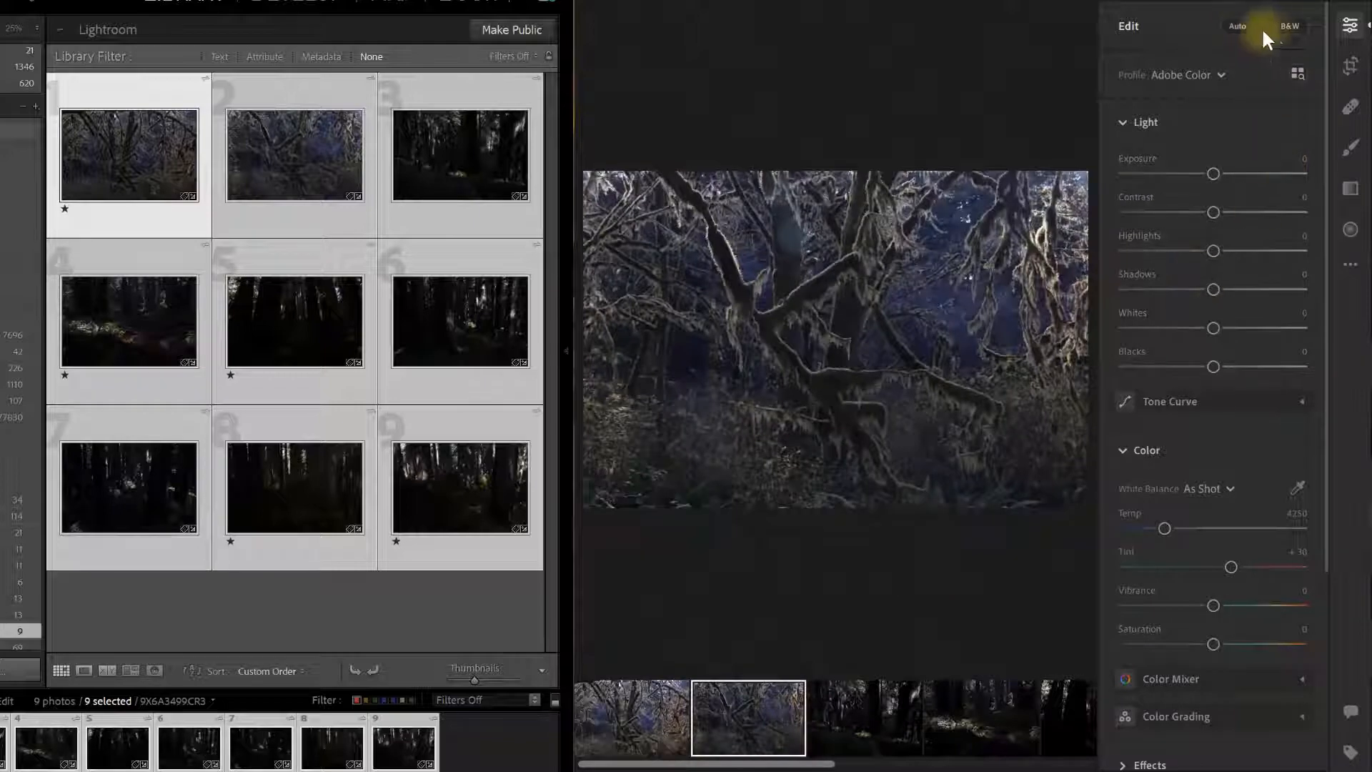
click(1249, 27)
click(876, 733)
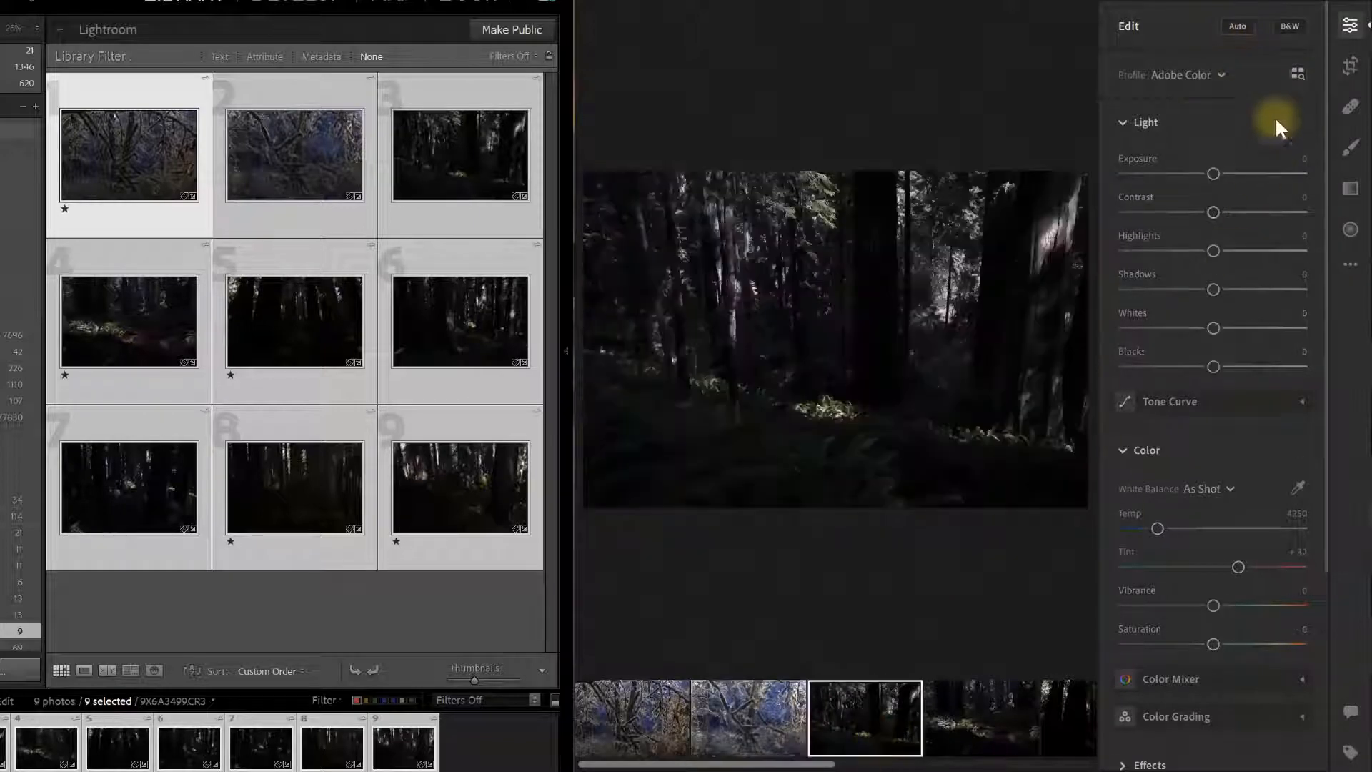
click(1251, 27)
click(985, 718)
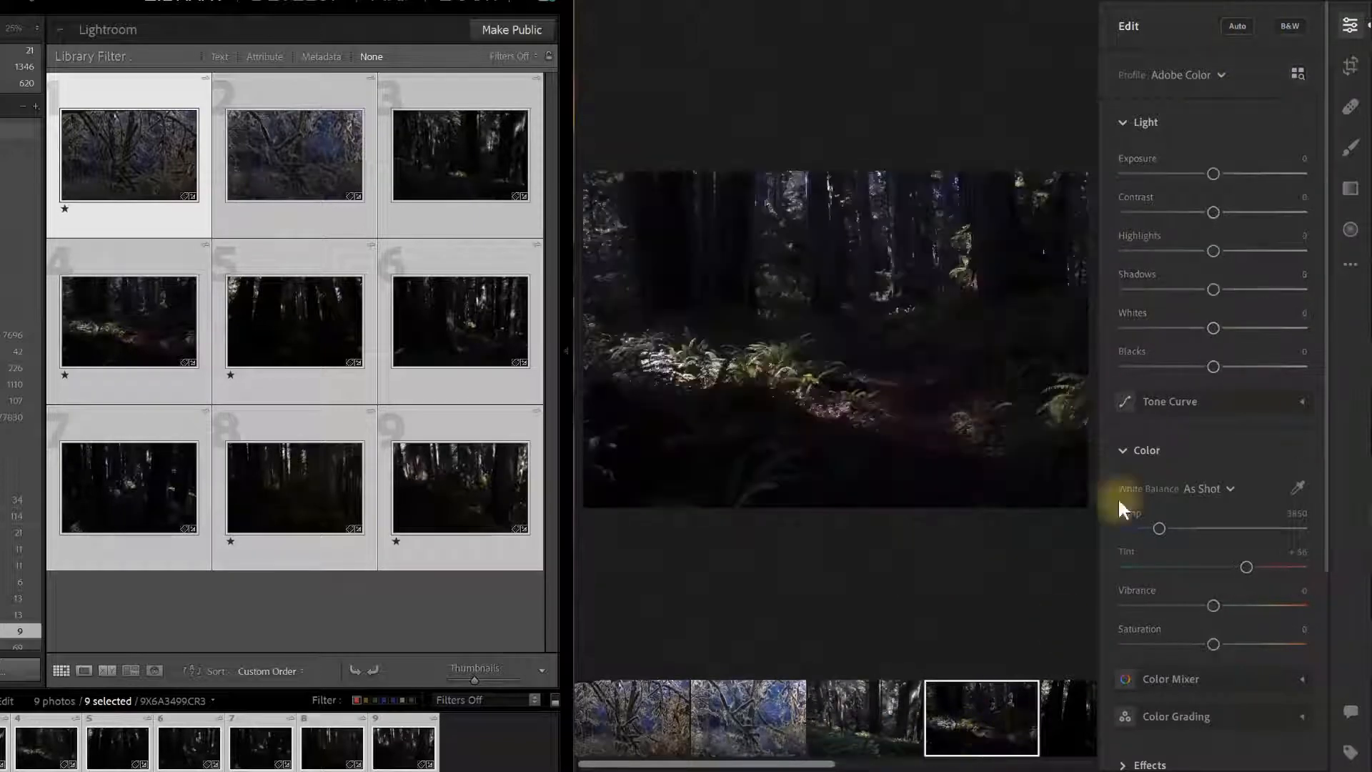
click(1237, 30)
click(1065, 722)
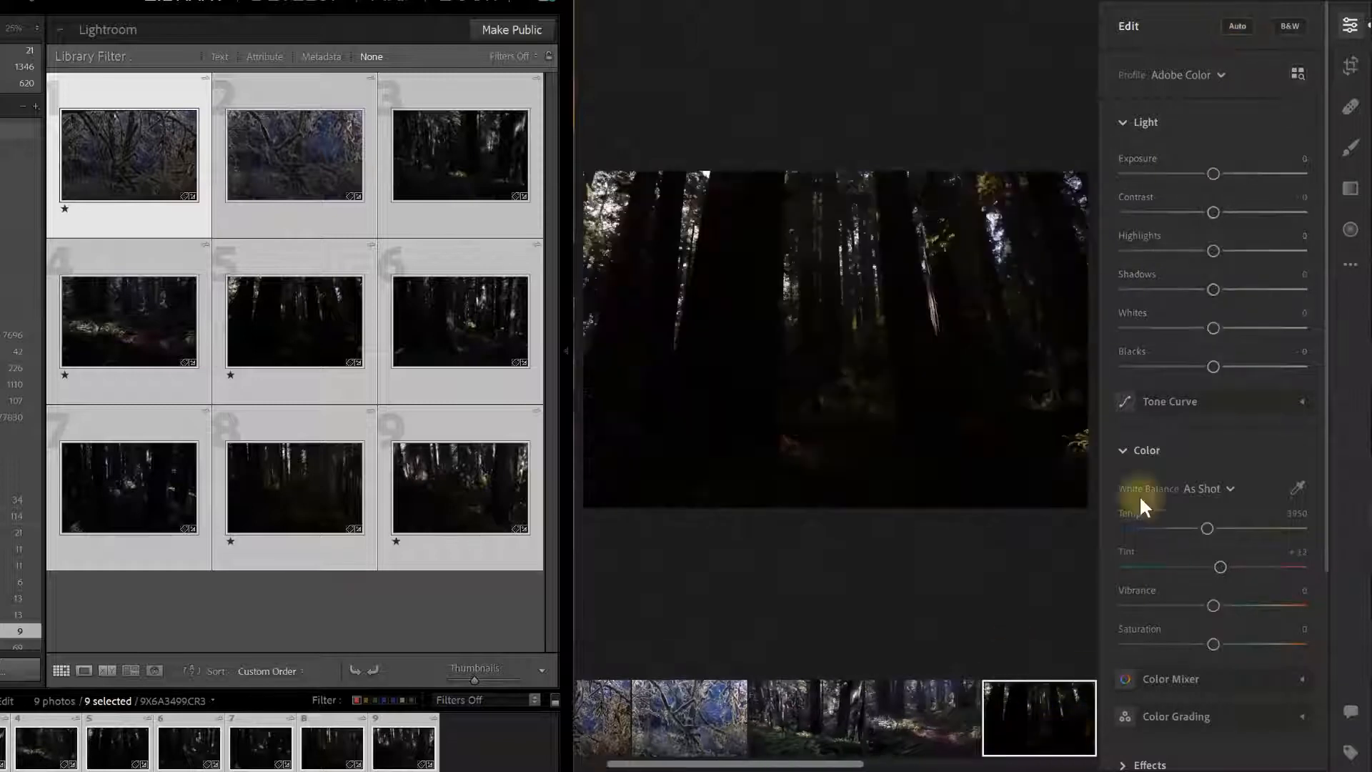
click(1237, 27)
Apply Auto to the remaining four To Edit photos from the filmstrip.
drag(838, 764, 1112, 763)
click(1063, 697)
click(1240, 27)
click(916, 732)
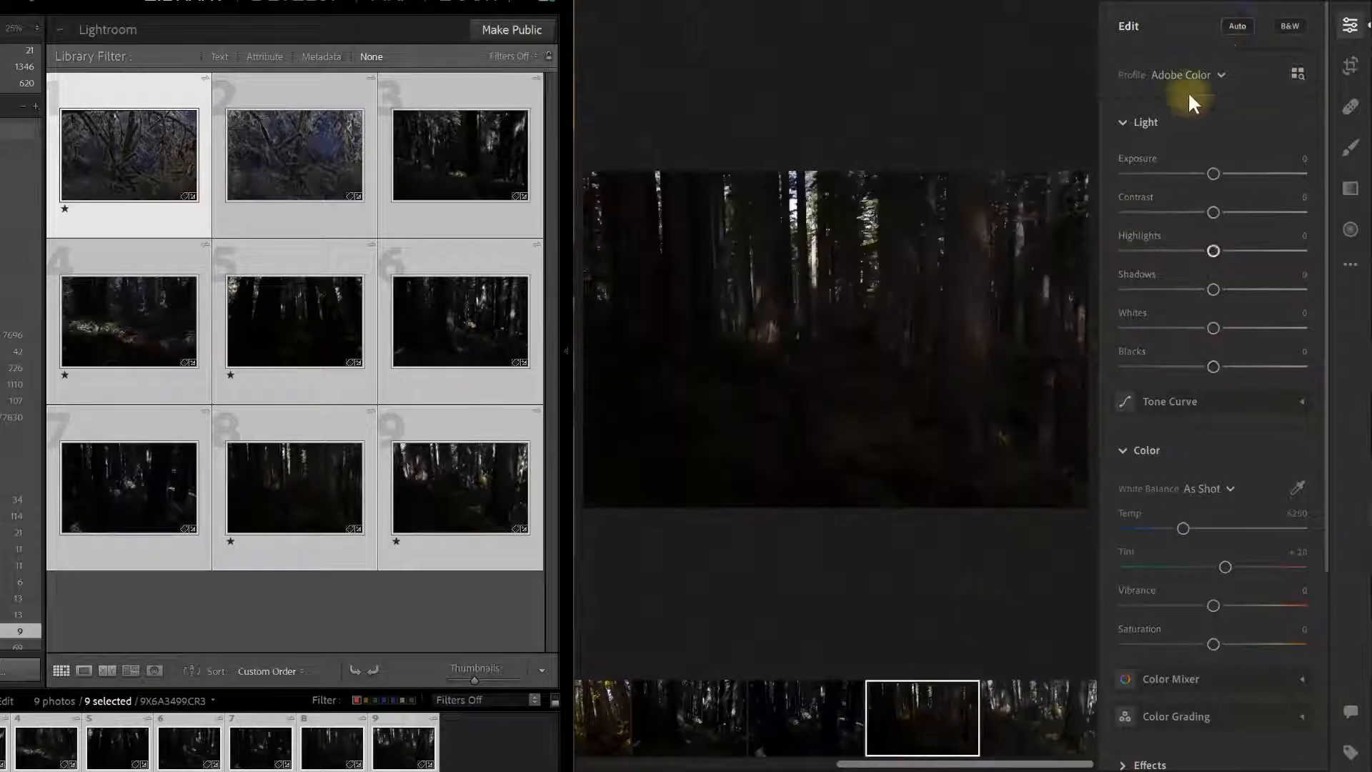
click(1237, 26)
click(786, 704)
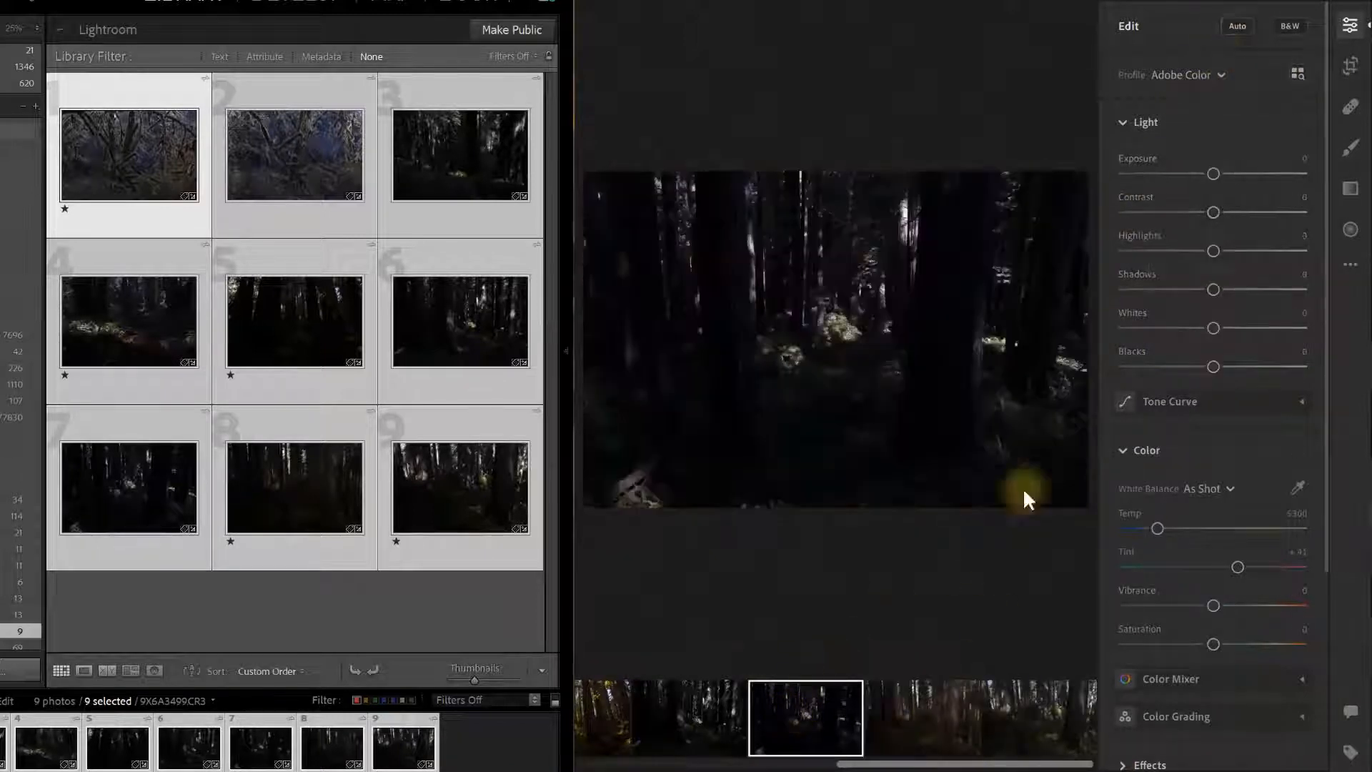
click(1238, 26)
drag(861, 767, 817, 767)
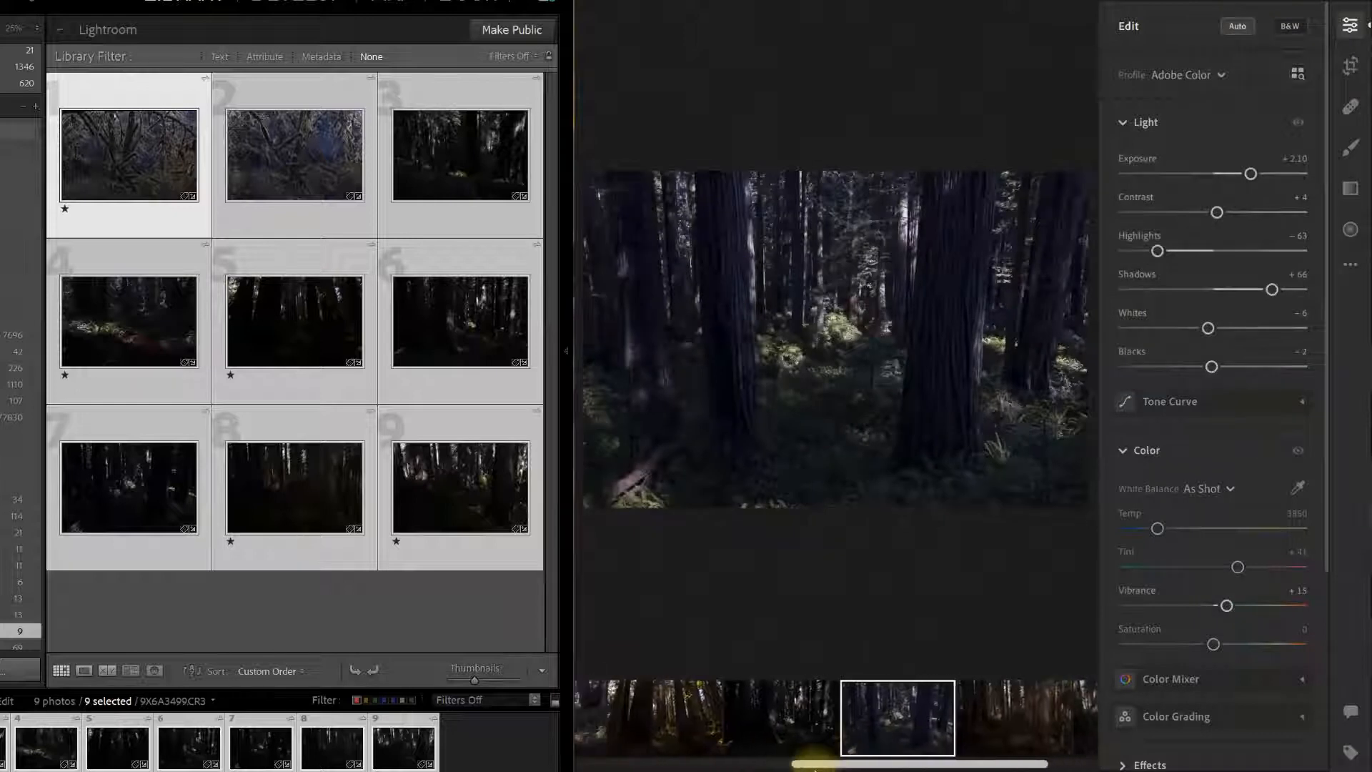
click(781, 718)
click(1238, 26)
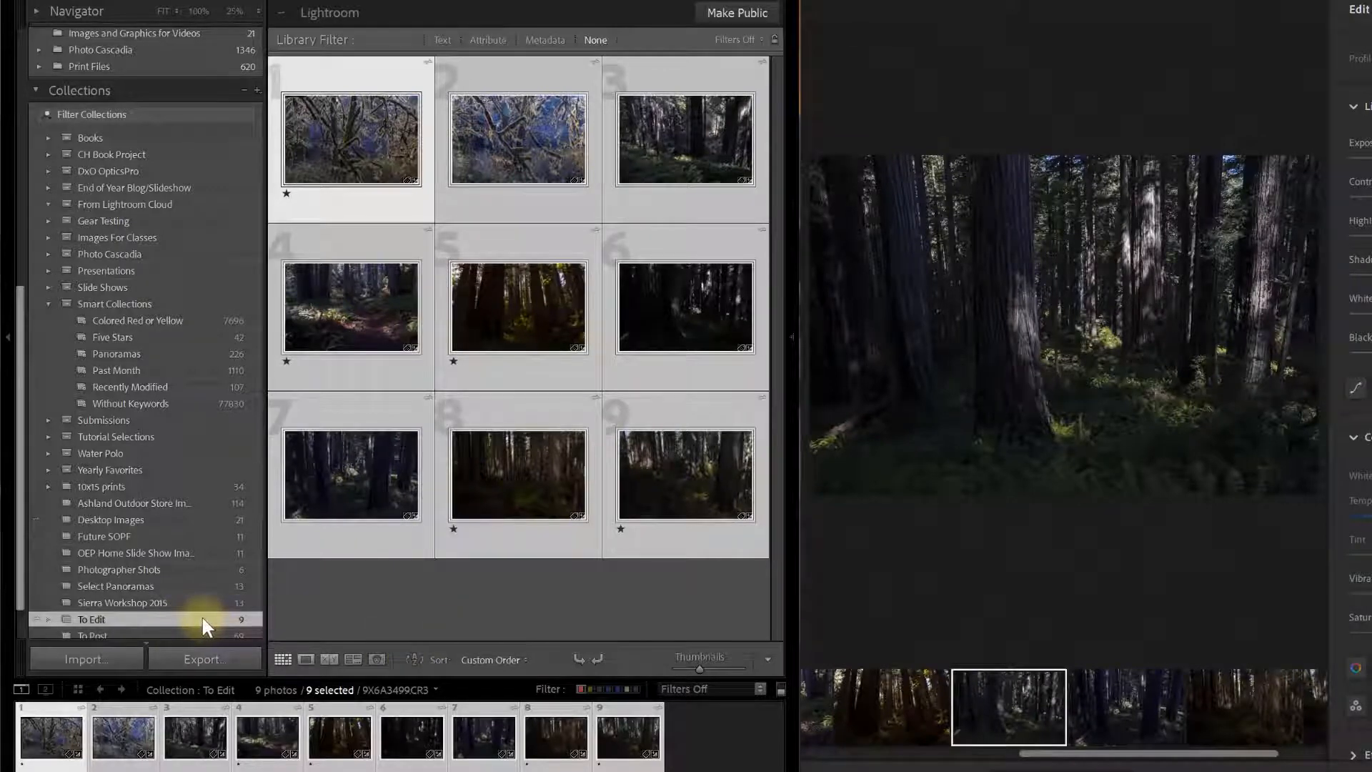
Open the To Edit collection in the Collections panel so only its 9 photos show.
drag(20, 514, 31, 324)
click(110, 434)
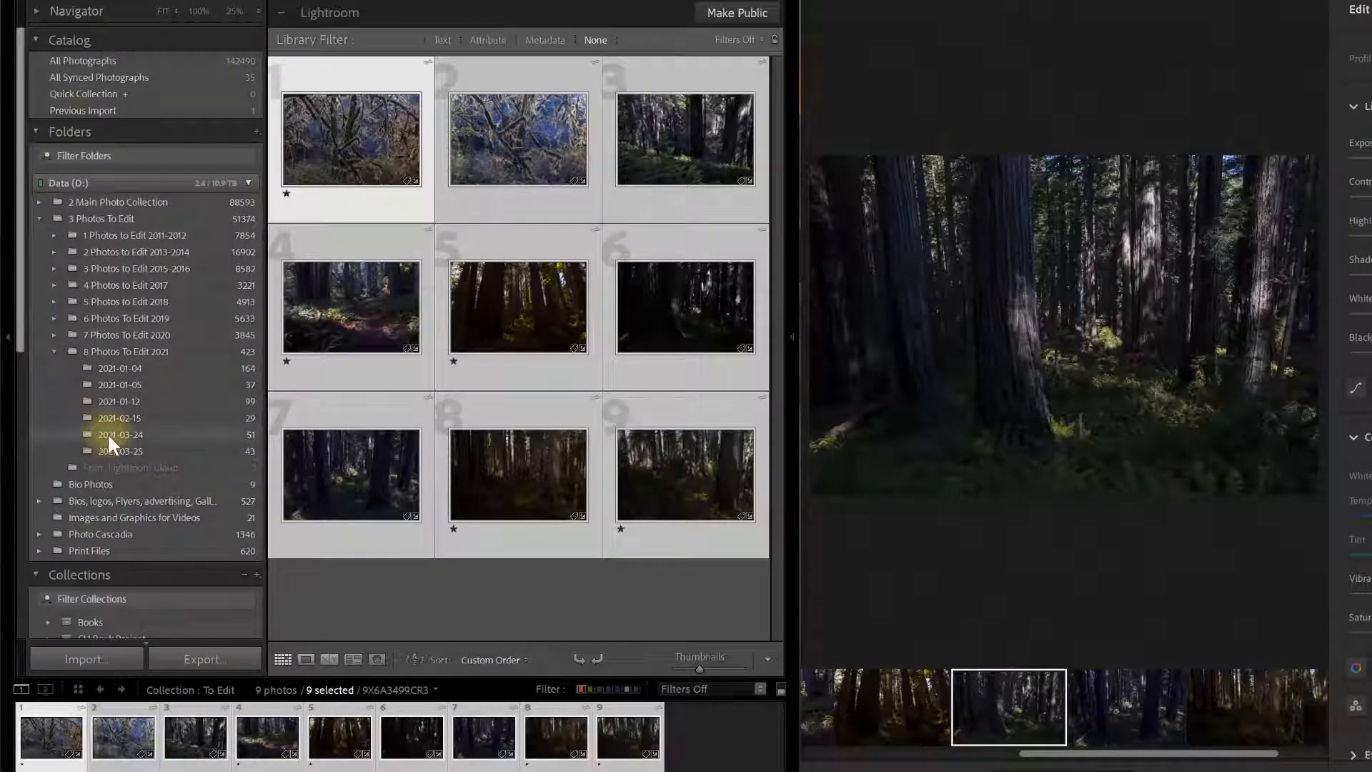
drag(777, 362, 770, 468)
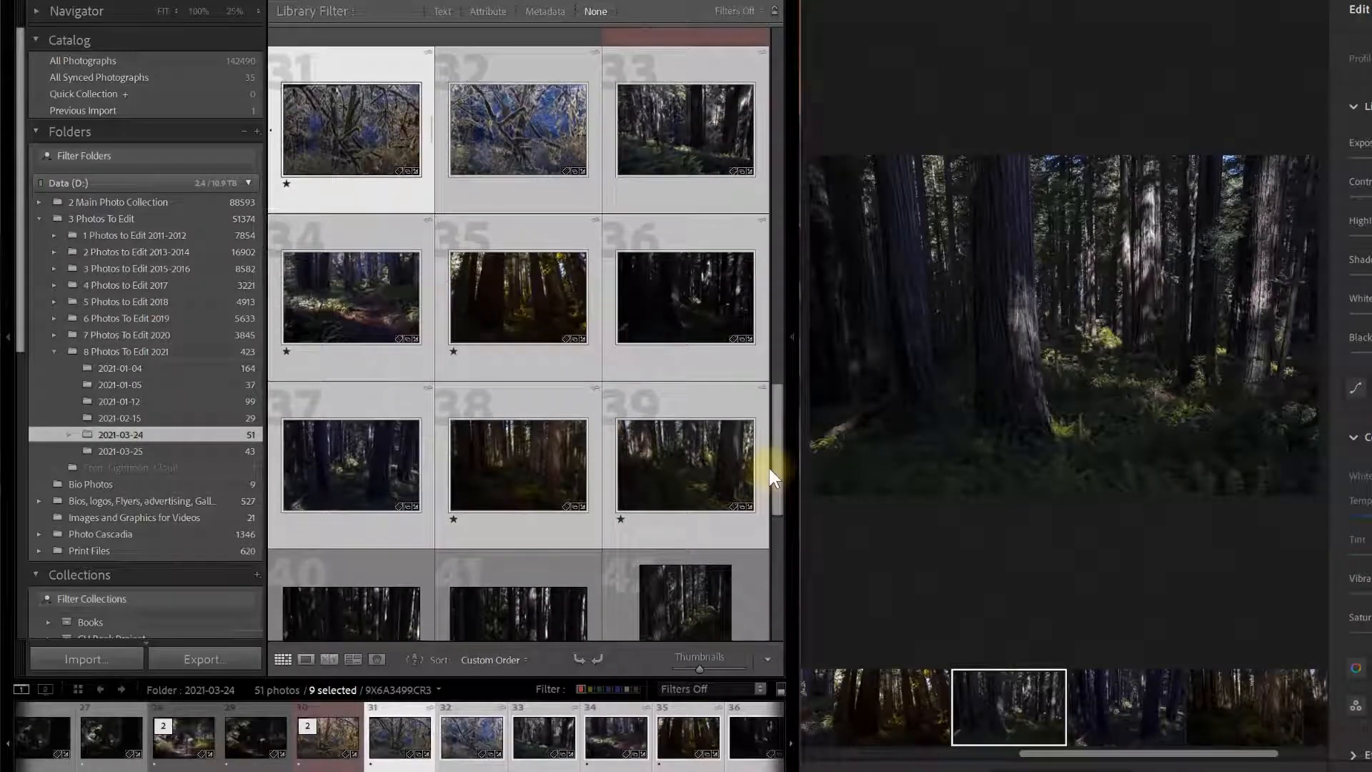
drag(24, 304, 49, 624)
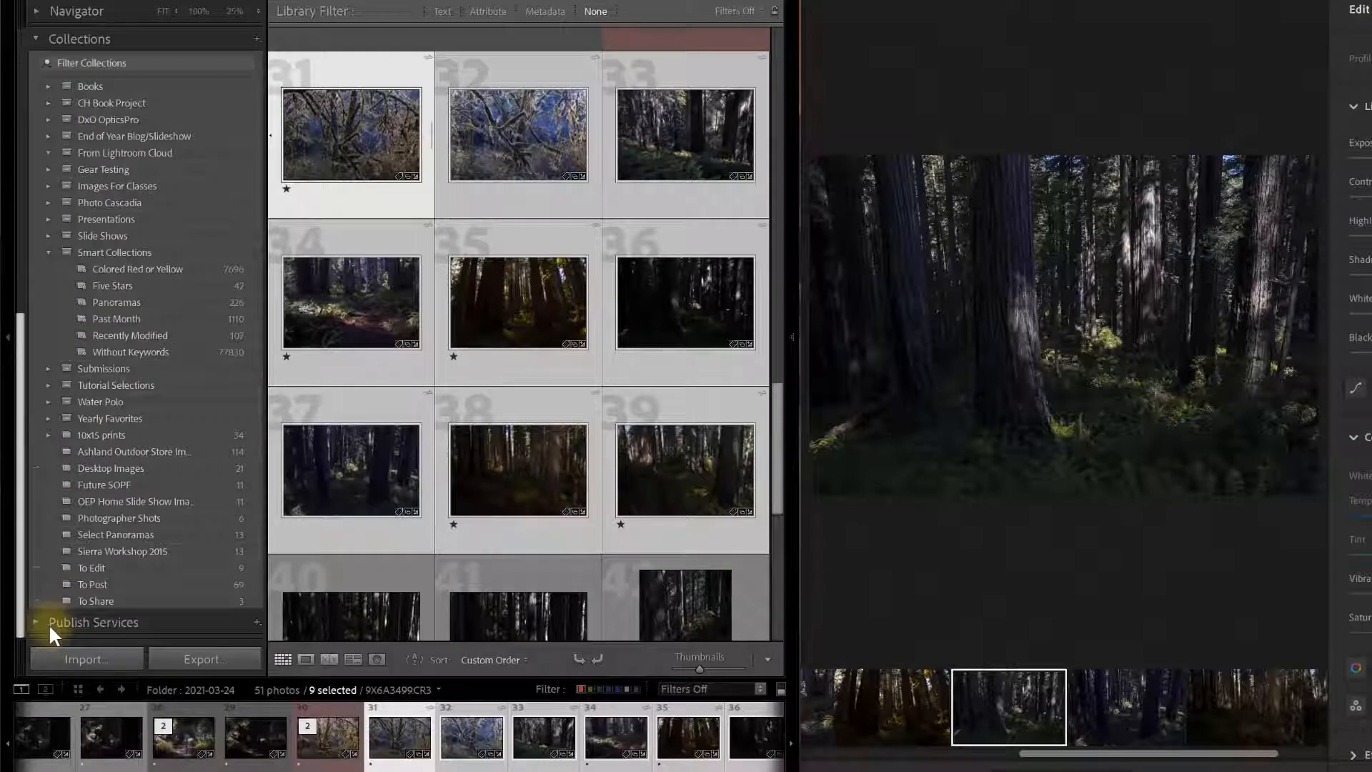
click(106, 564)
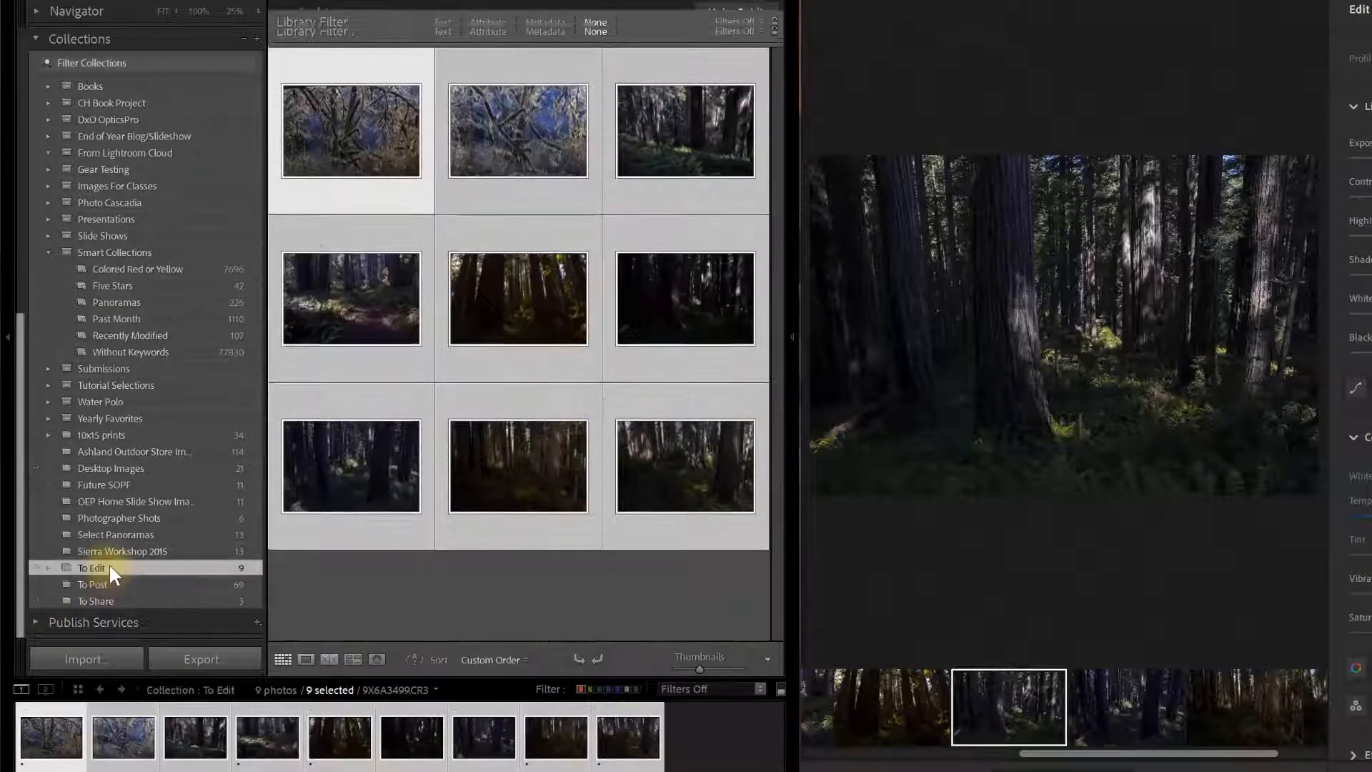
right_click(202, 567)
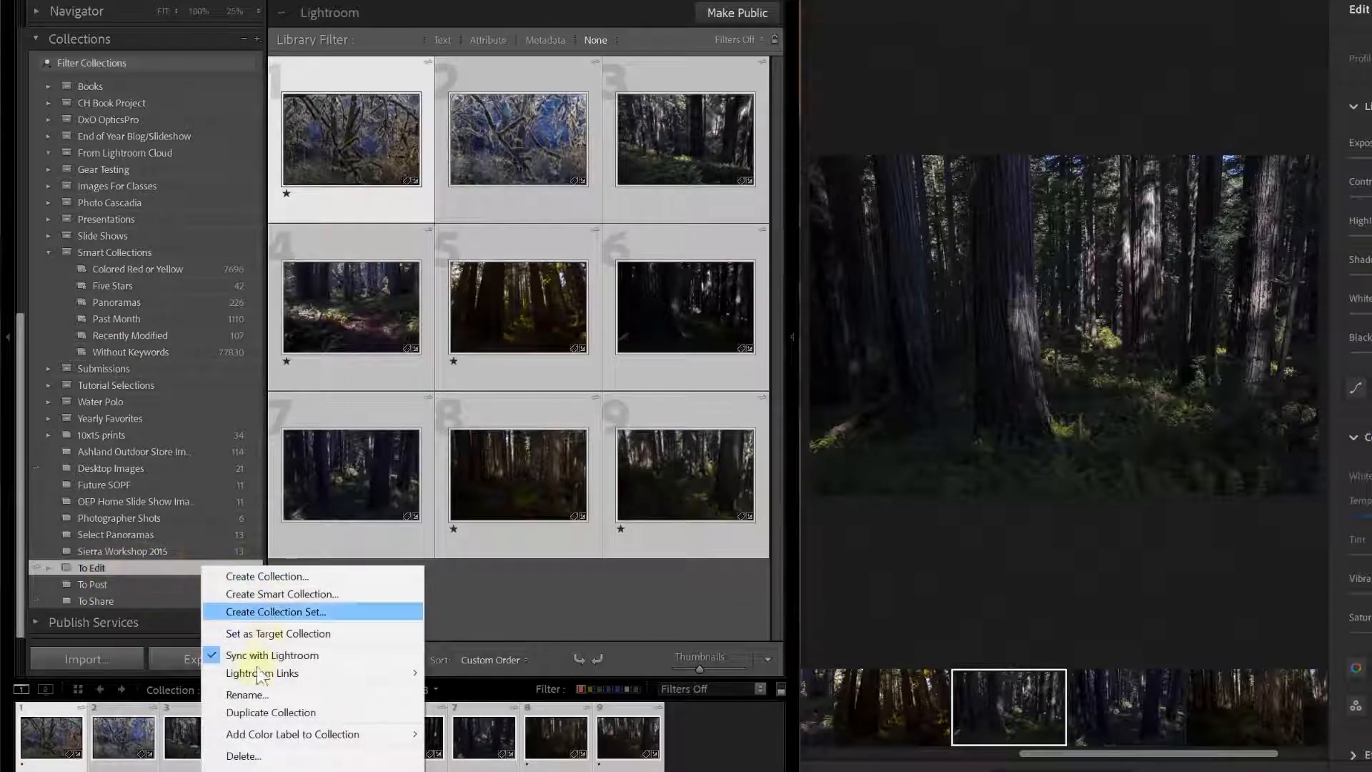
Delete the To Edit collection and confirm in the dialog, keeping its photos in the catalog.
click(243, 756)
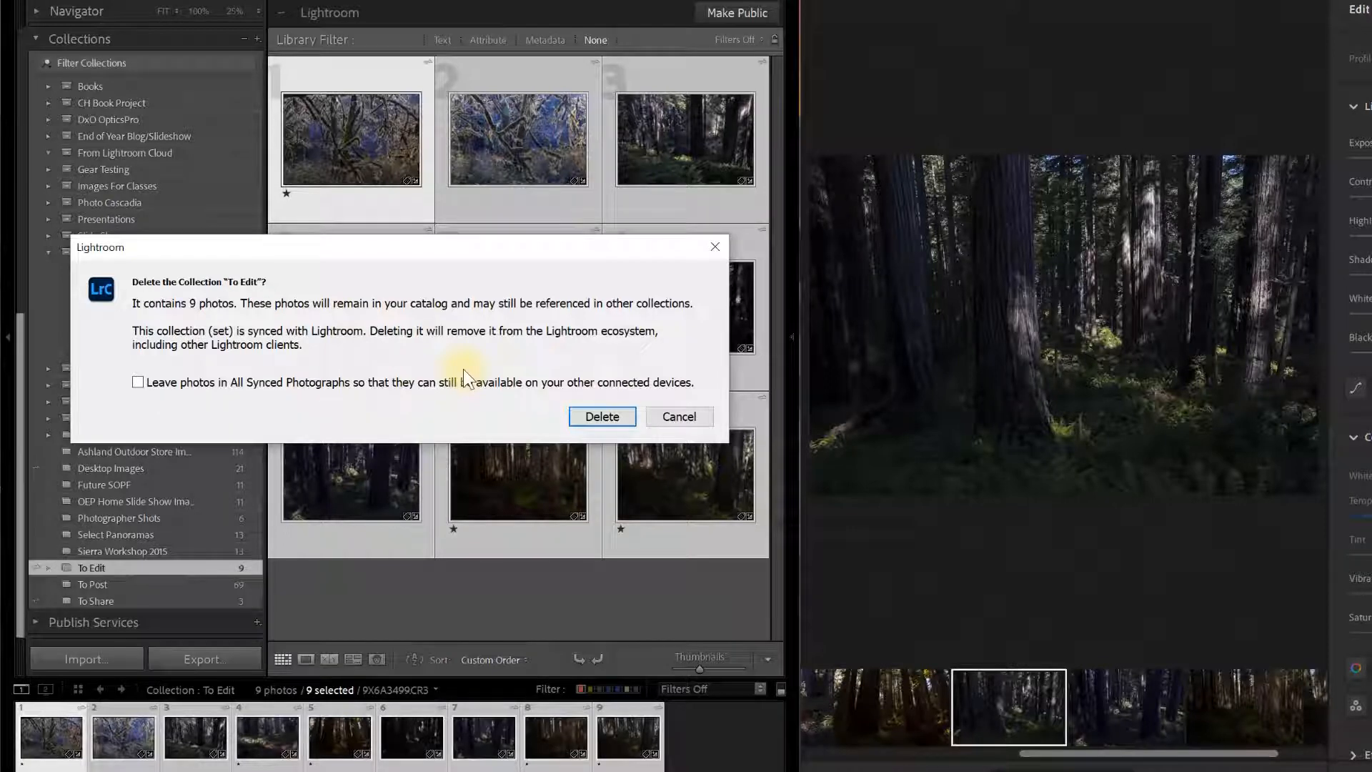
click(606, 418)
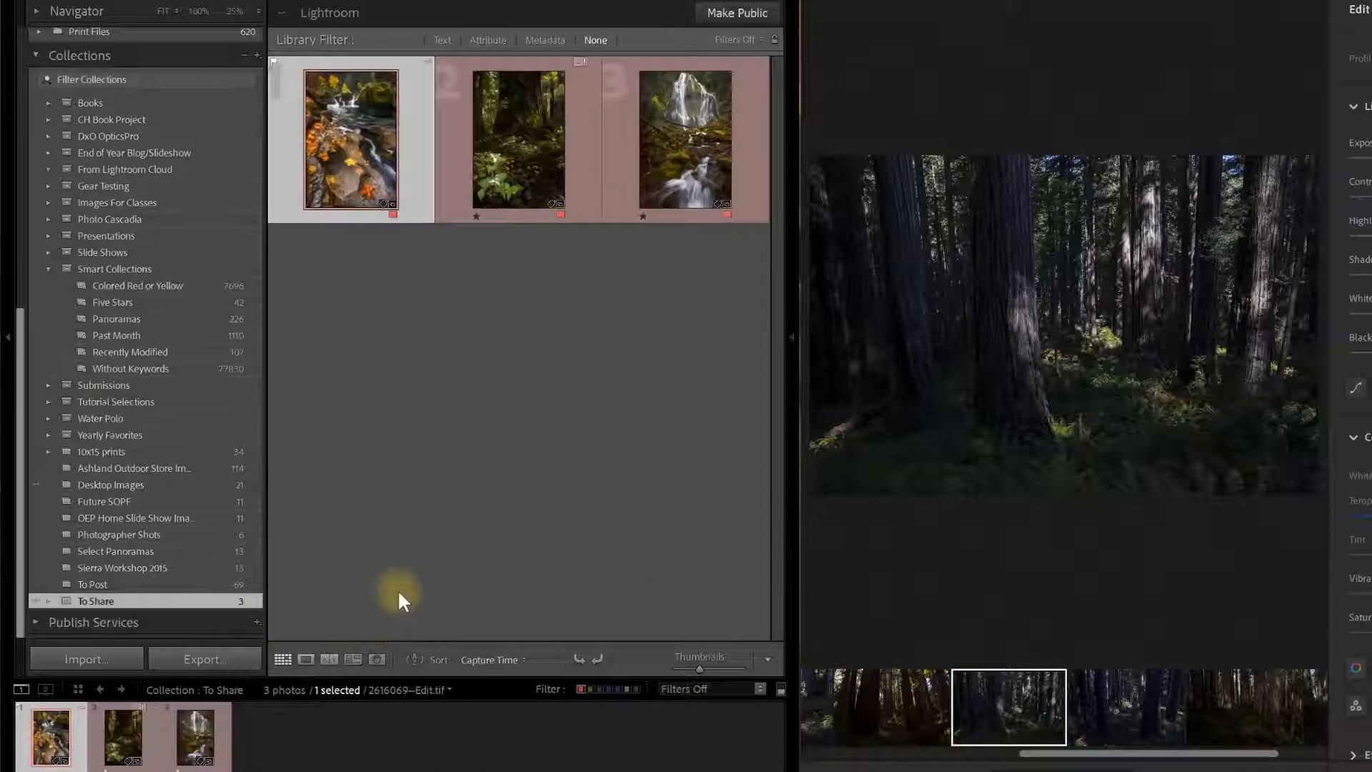
drag(20, 488, 18, 393)
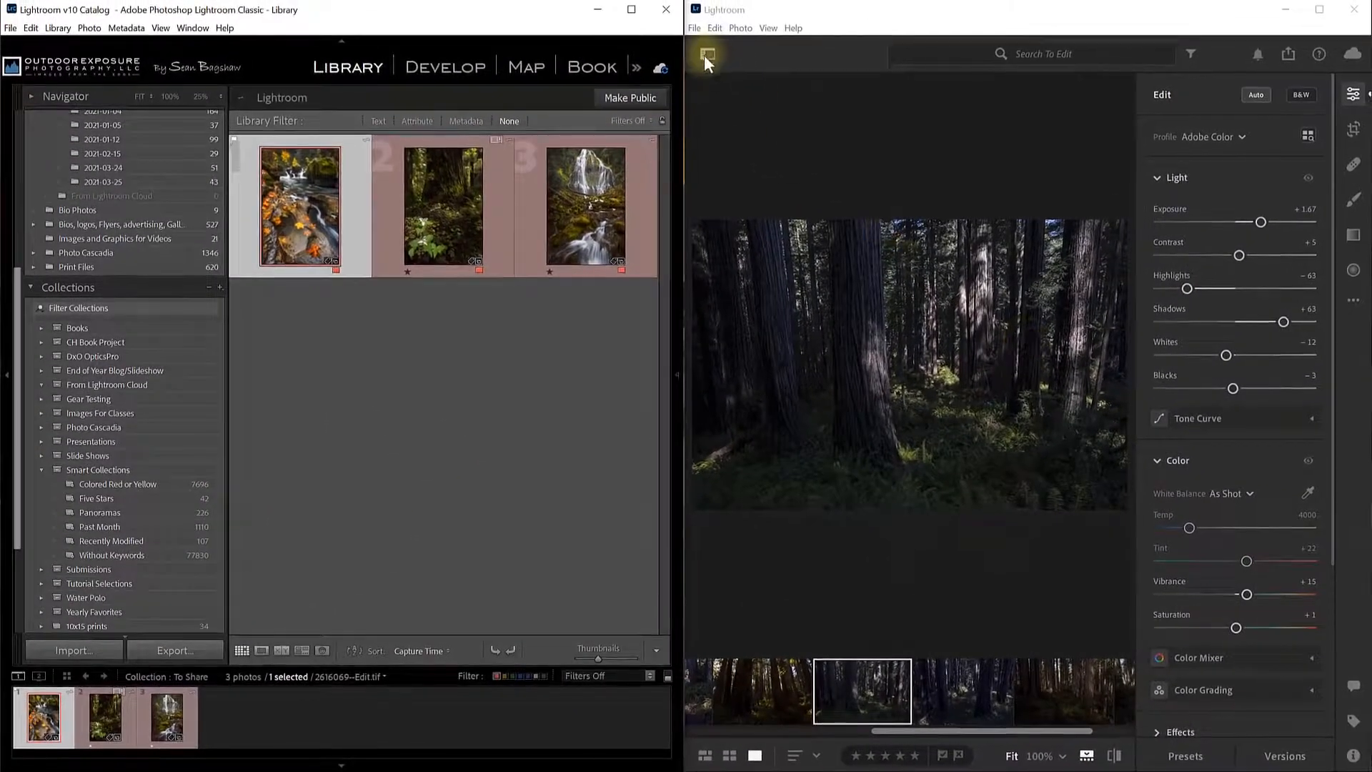
Show the desktop albums list, now without To Edit, and select All Photos.
click(708, 53)
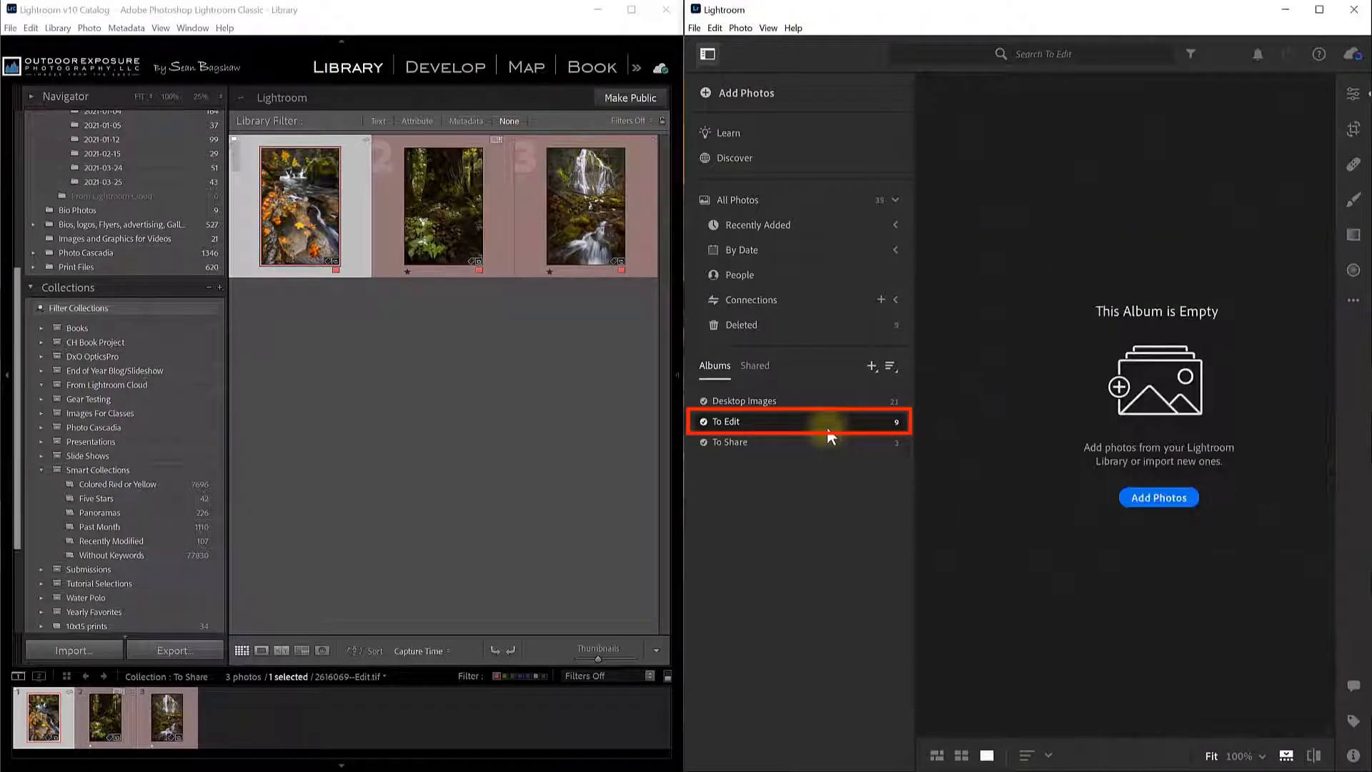
click(748, 203)
click(747, 203)
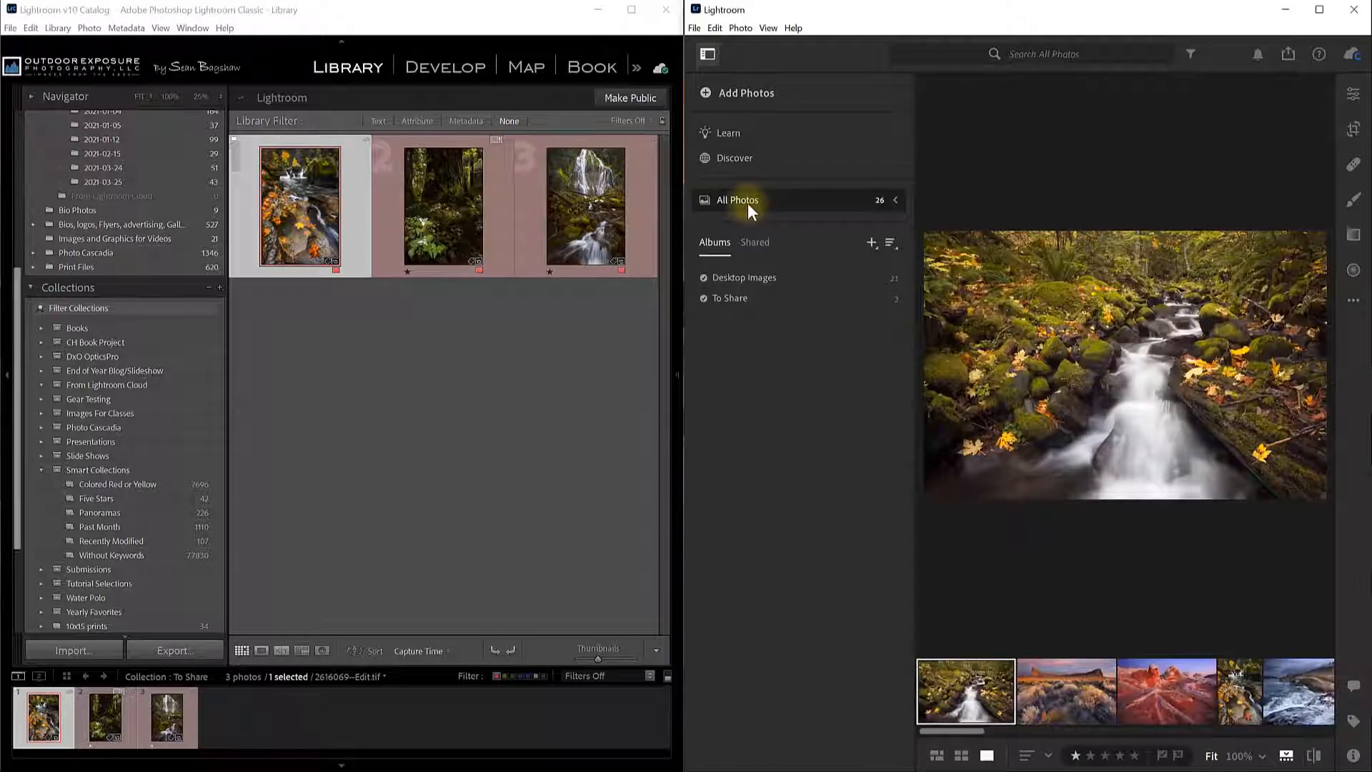
drag(10, 449, 25, 329)
Show folder 2021-03-24 in Classic and display desktop All Photos as a grid.
click(110, 376)
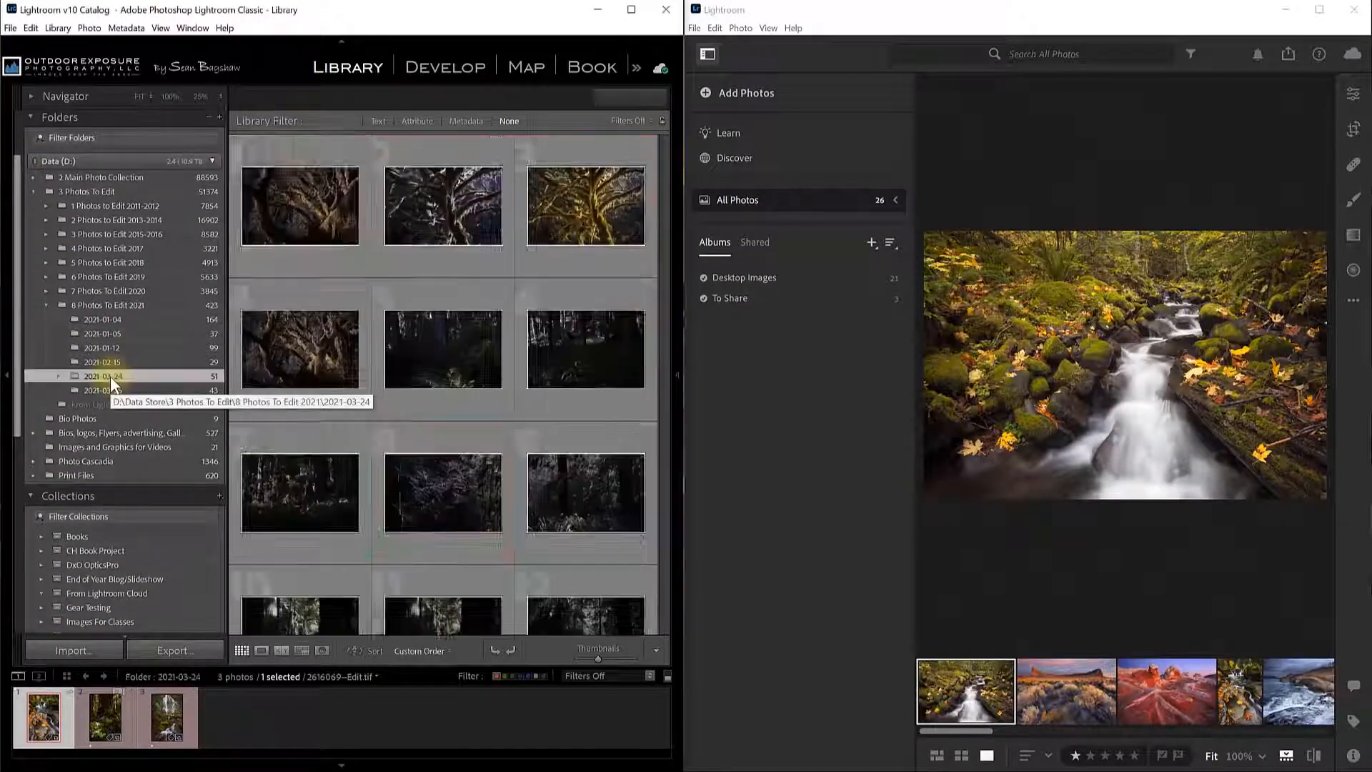
drag(662, 199, 658, 462)
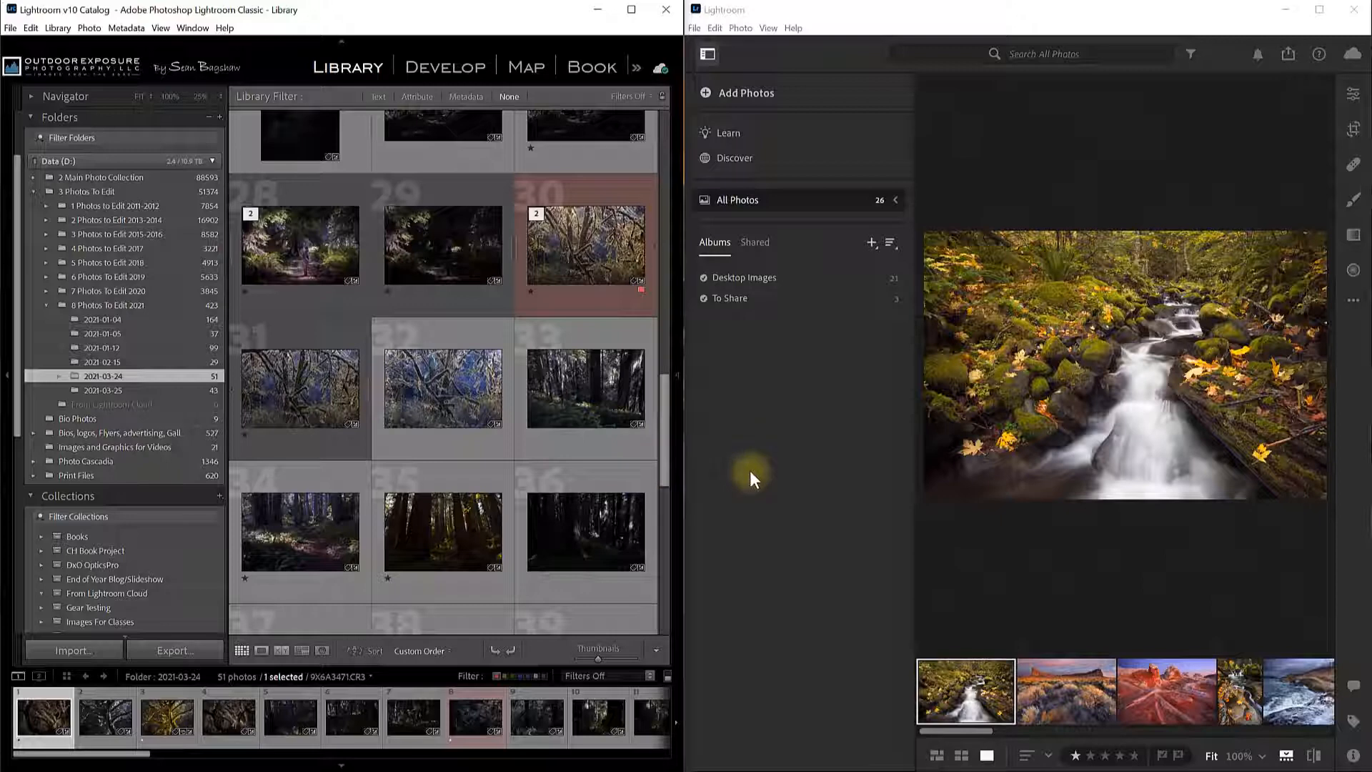
click(961, 756)
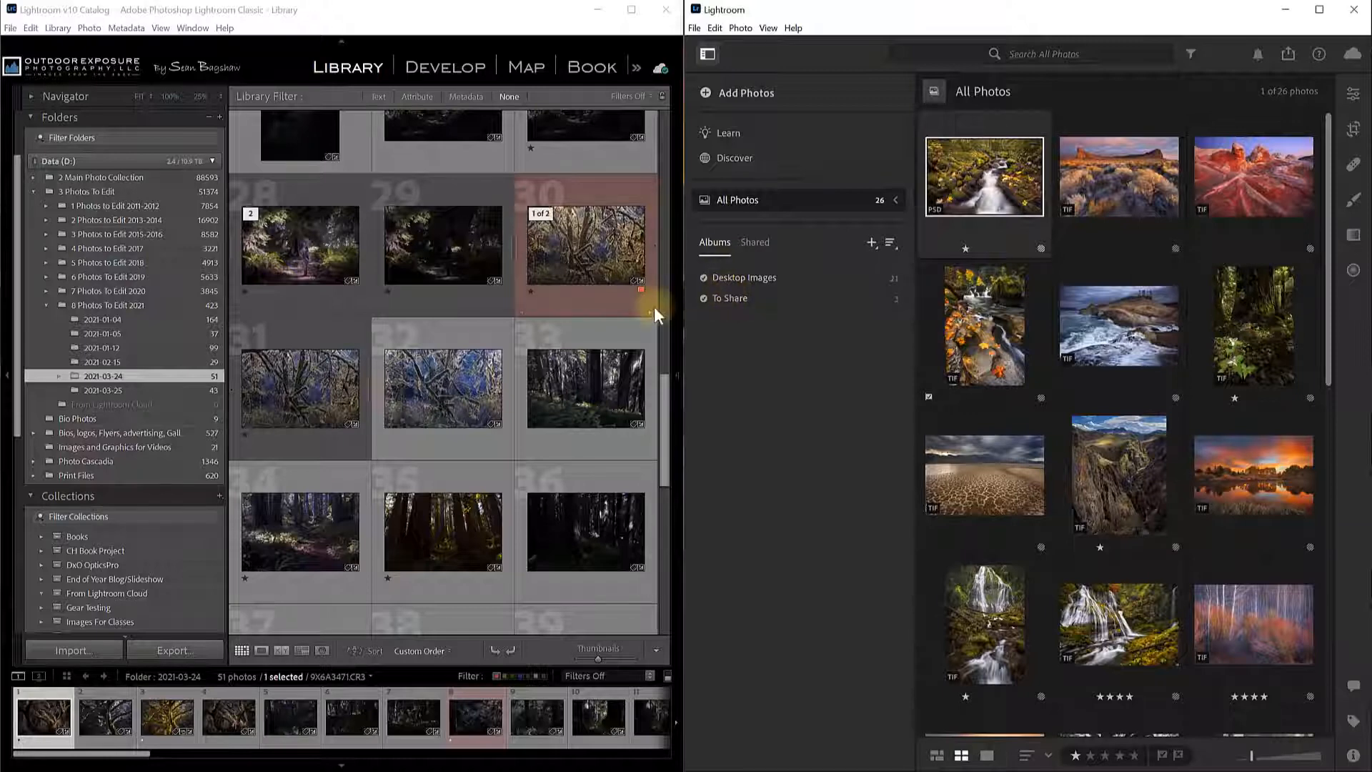
Create an album named 'New Album' holding the stream photo, then drag the red rock and other desert photo into it.
click(873, 245)
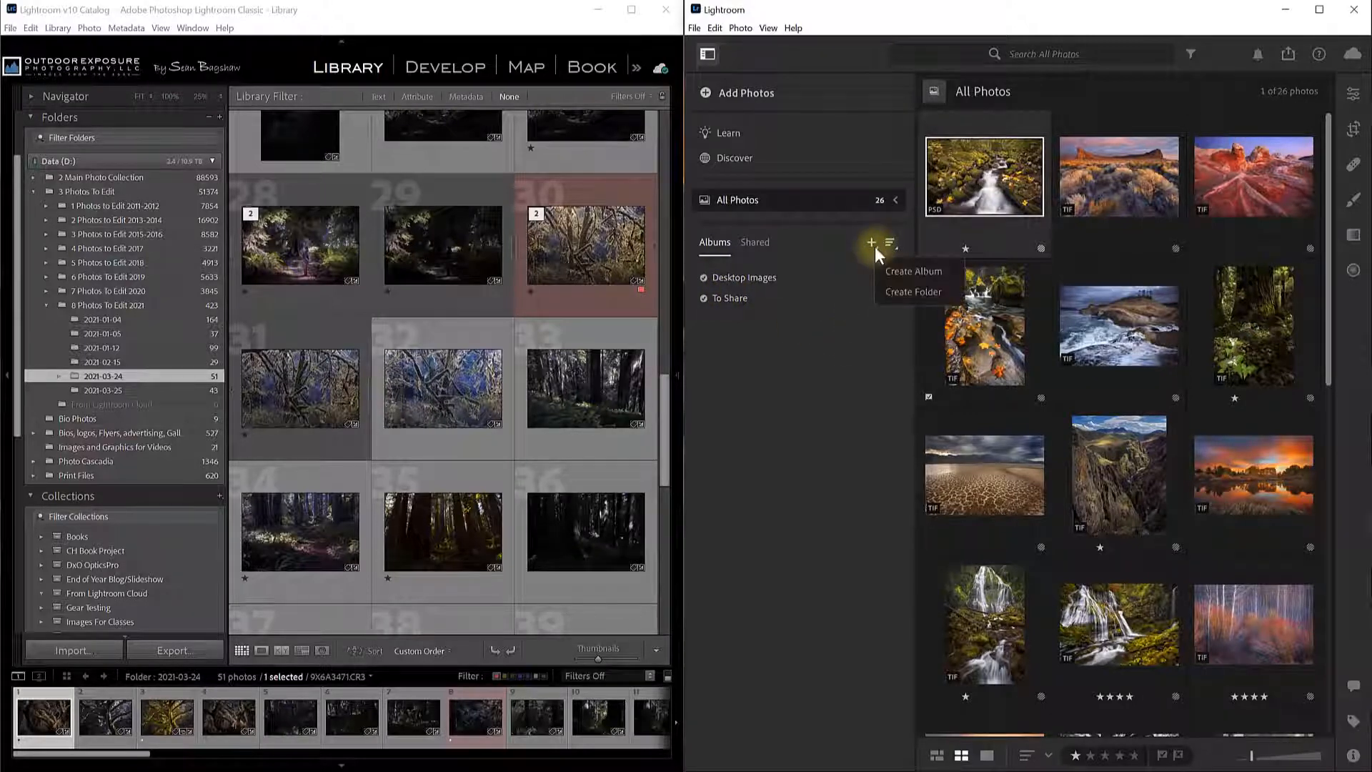
click(894, 272)
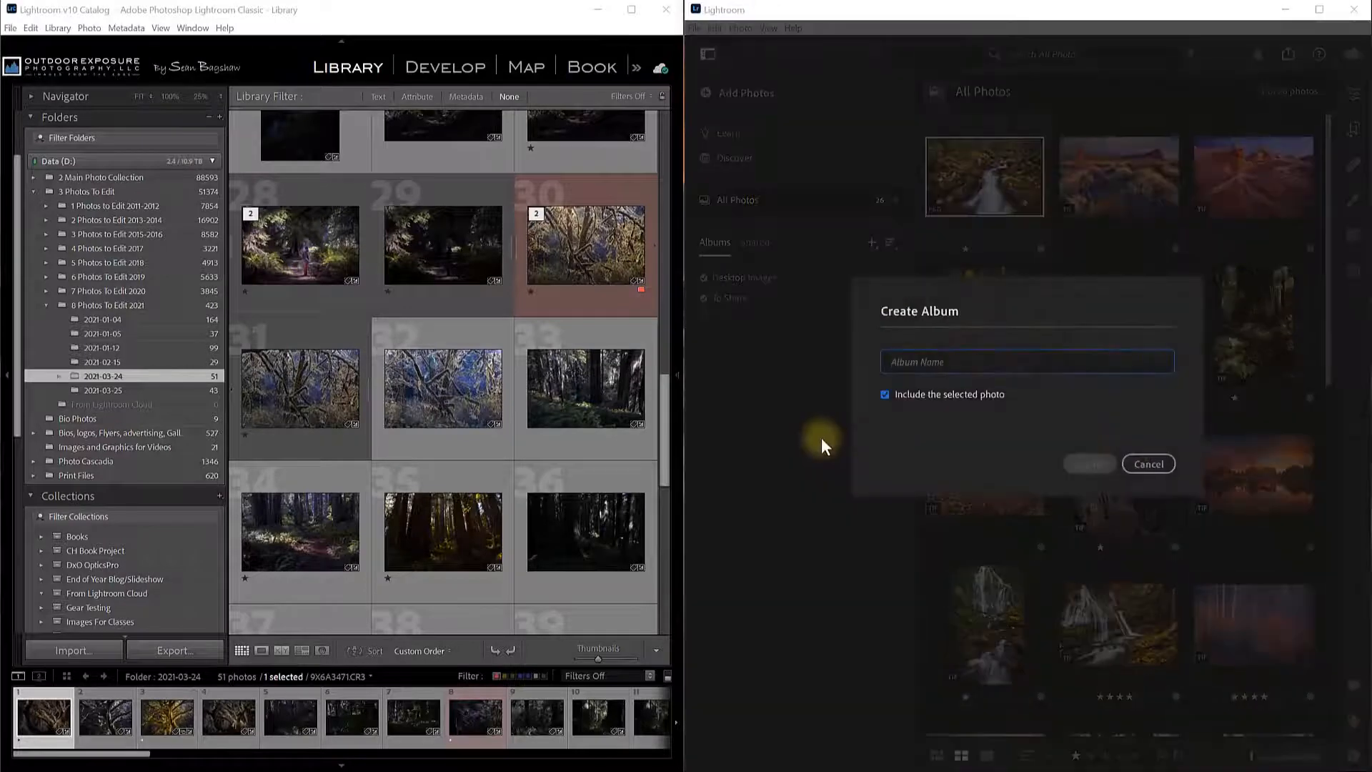
text(New Album)
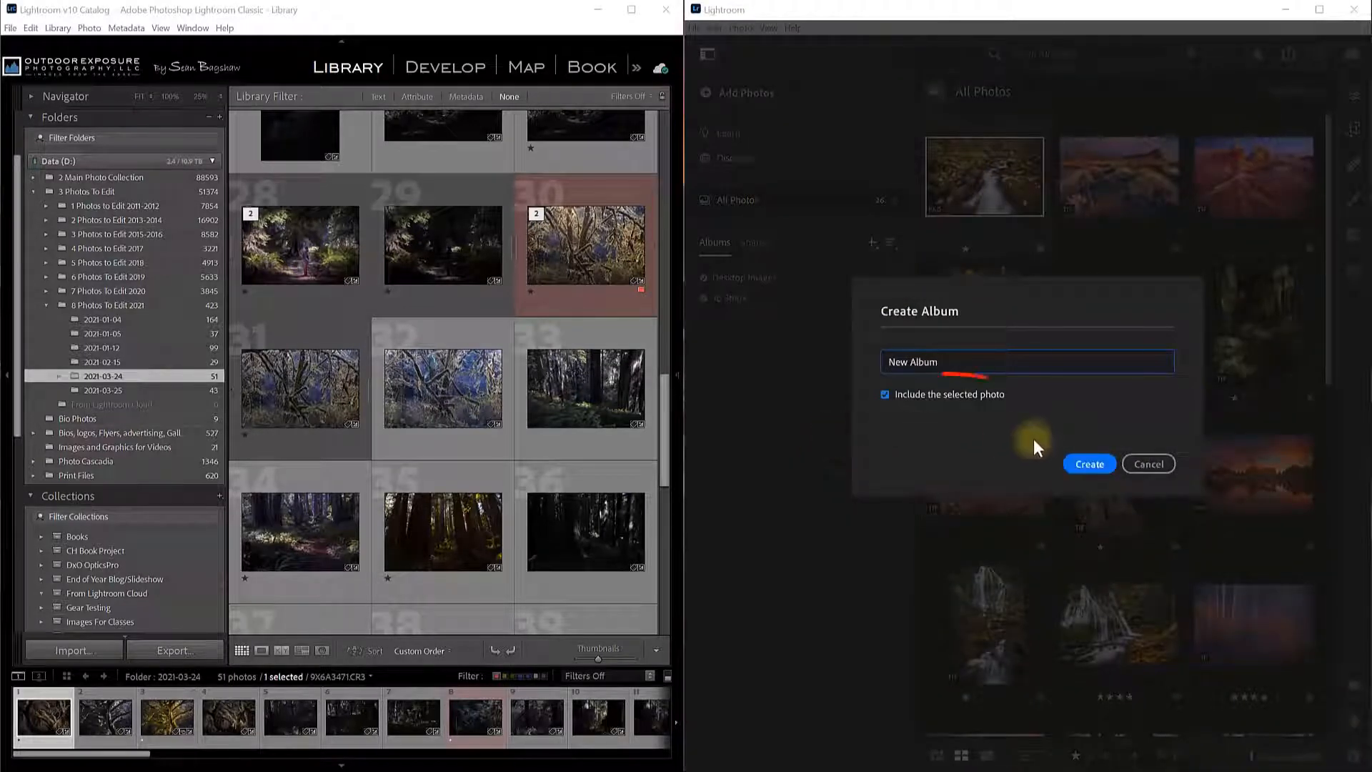
click(1087, 462)
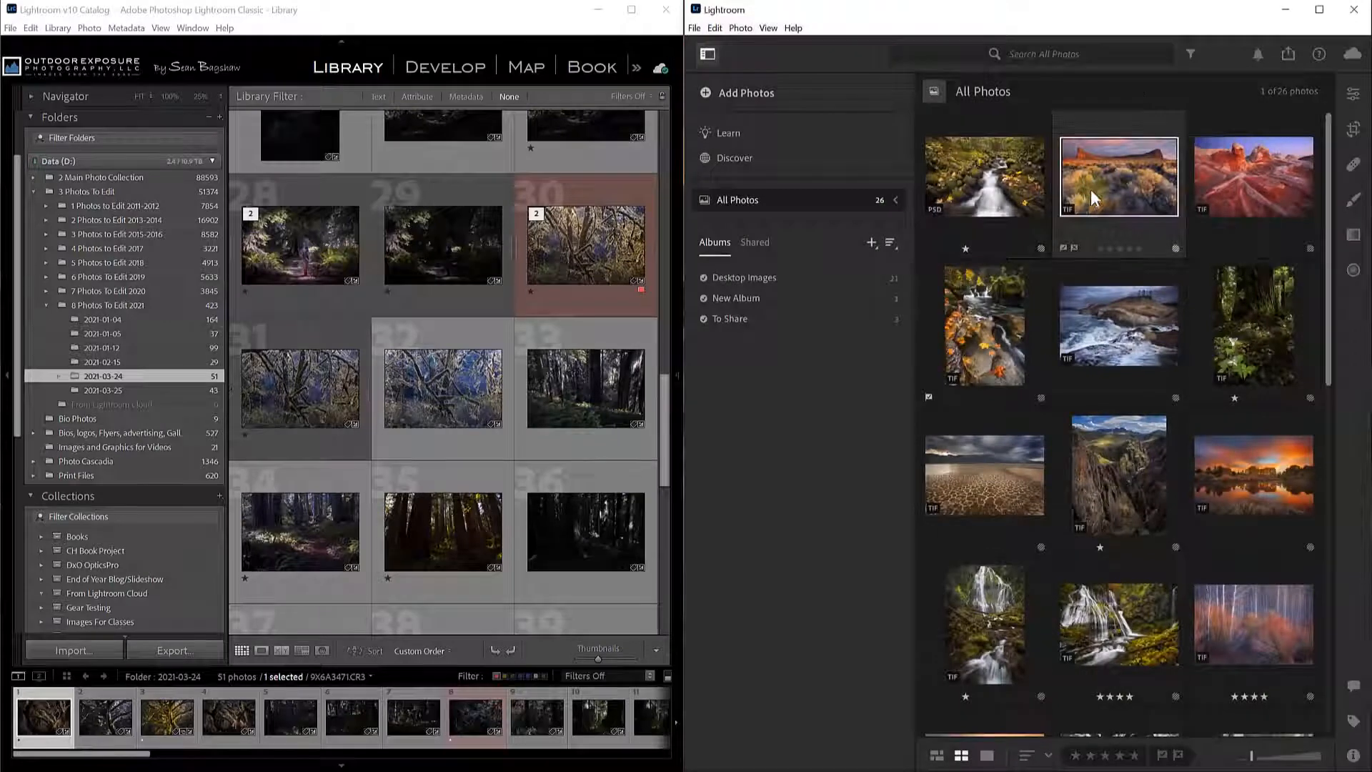
ctrl+click(1212, 193)
drag(1130, 185, 767, 302)
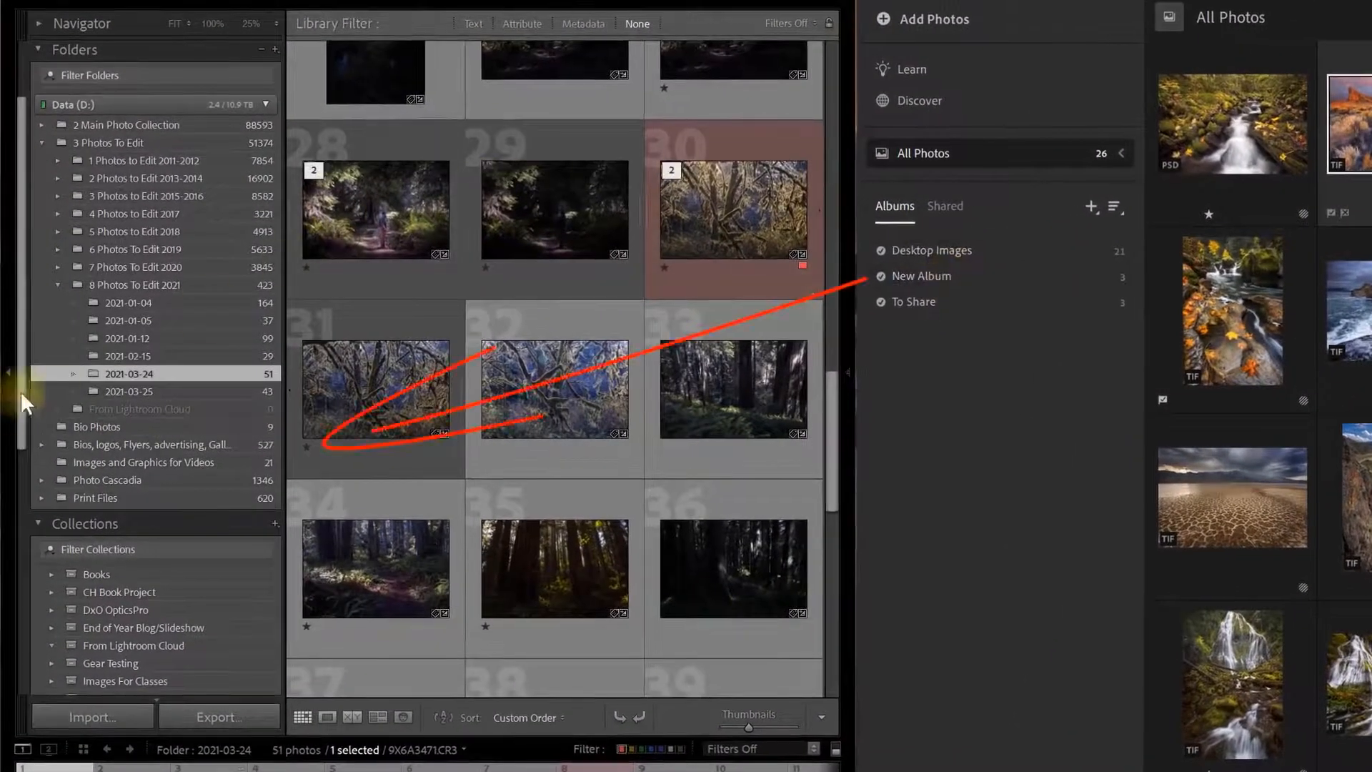
Expand the From Lightroom Cloud set and show the synced New Album collection with its 3 photos.
drag(23, 389, 23, 638)
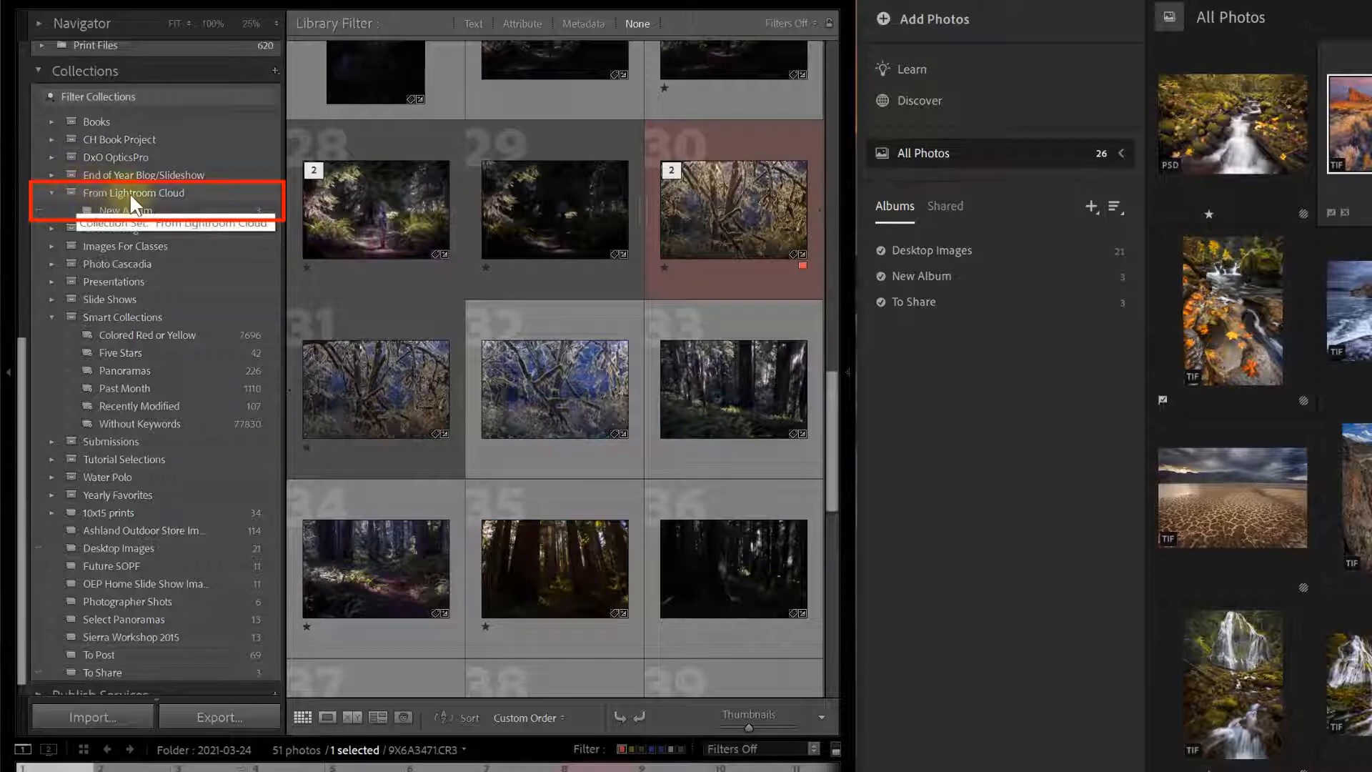
right_click(178, 191)
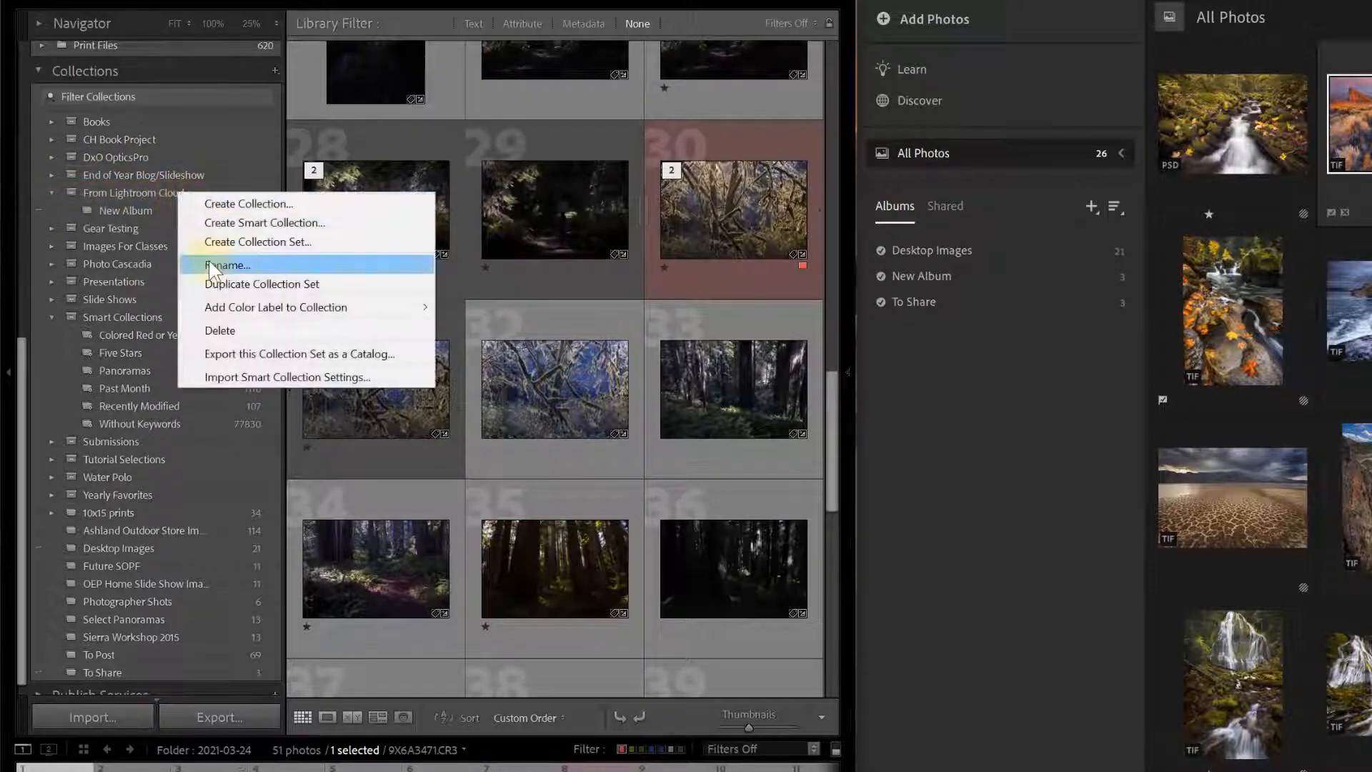
click(132, 191)
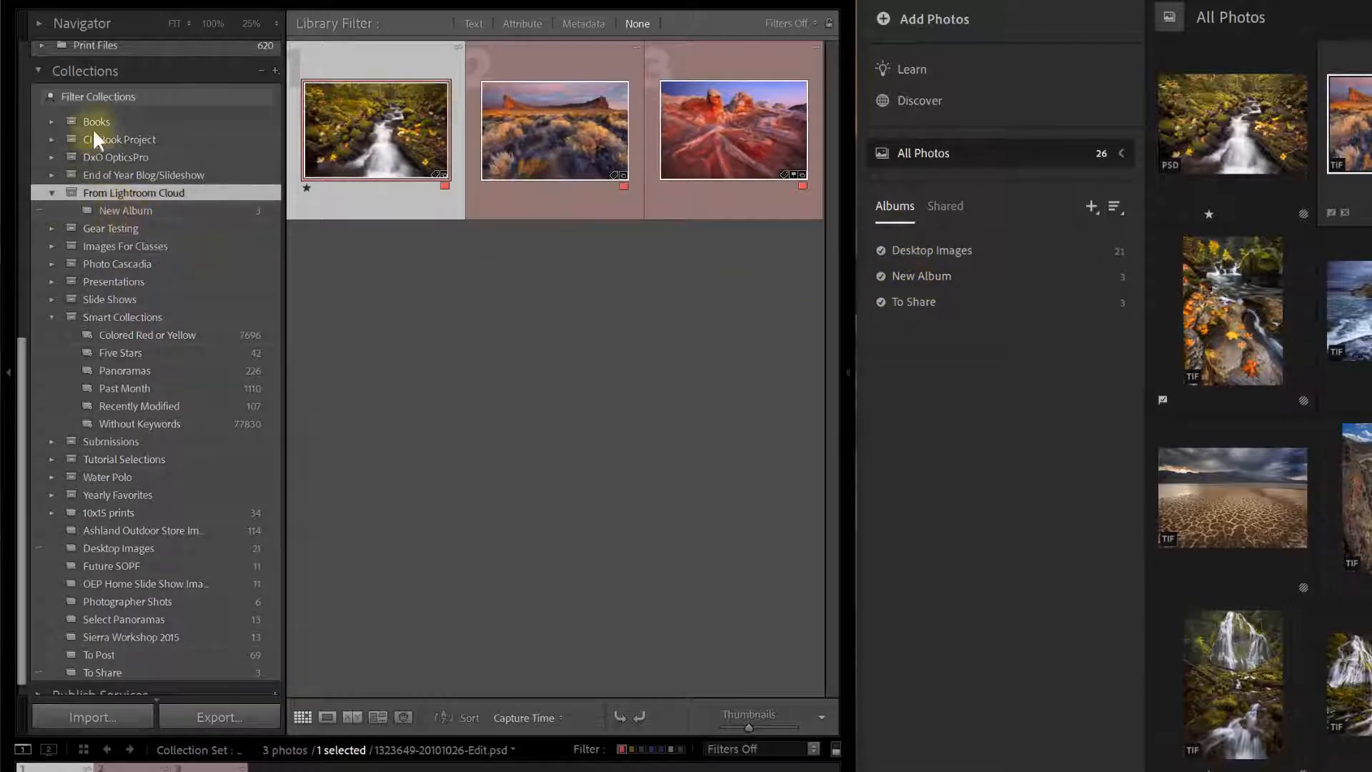
click(118, 210)
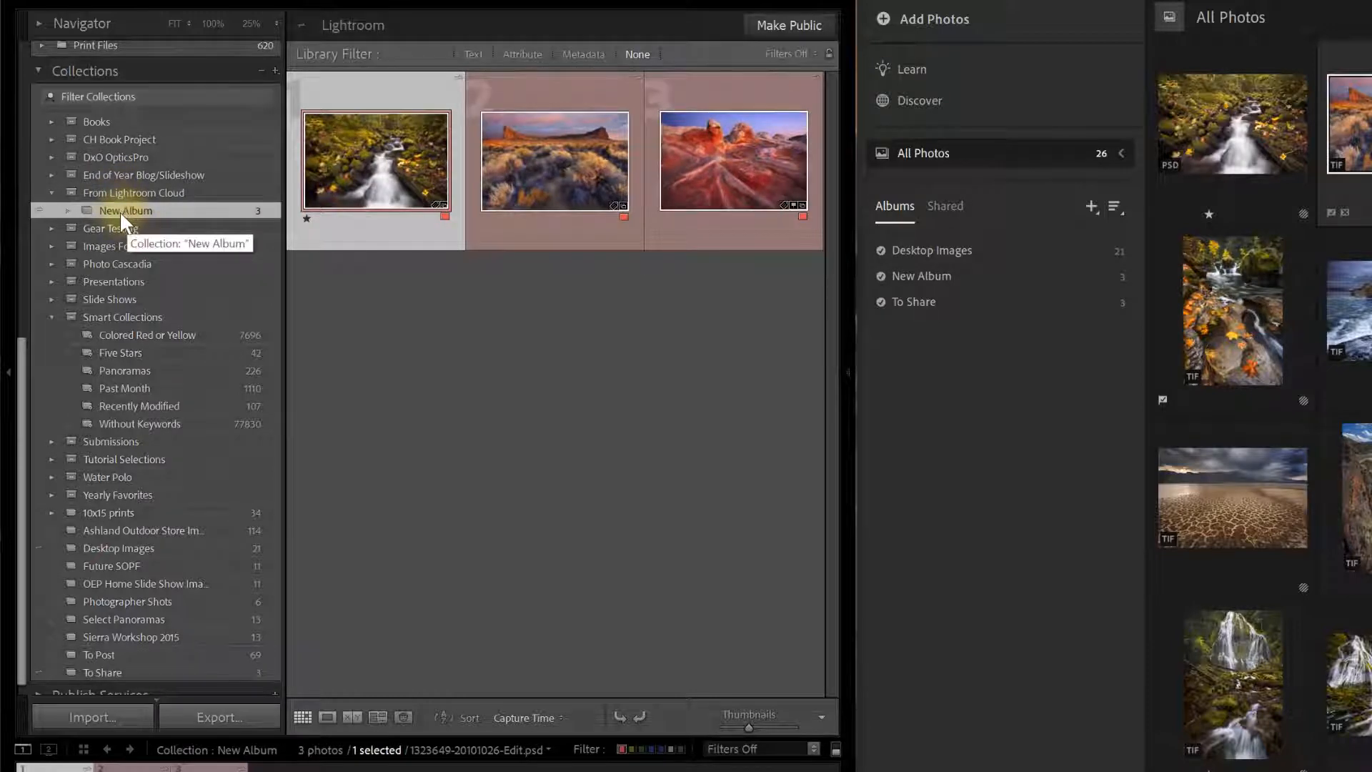
drag(143, 276, 125, 628)
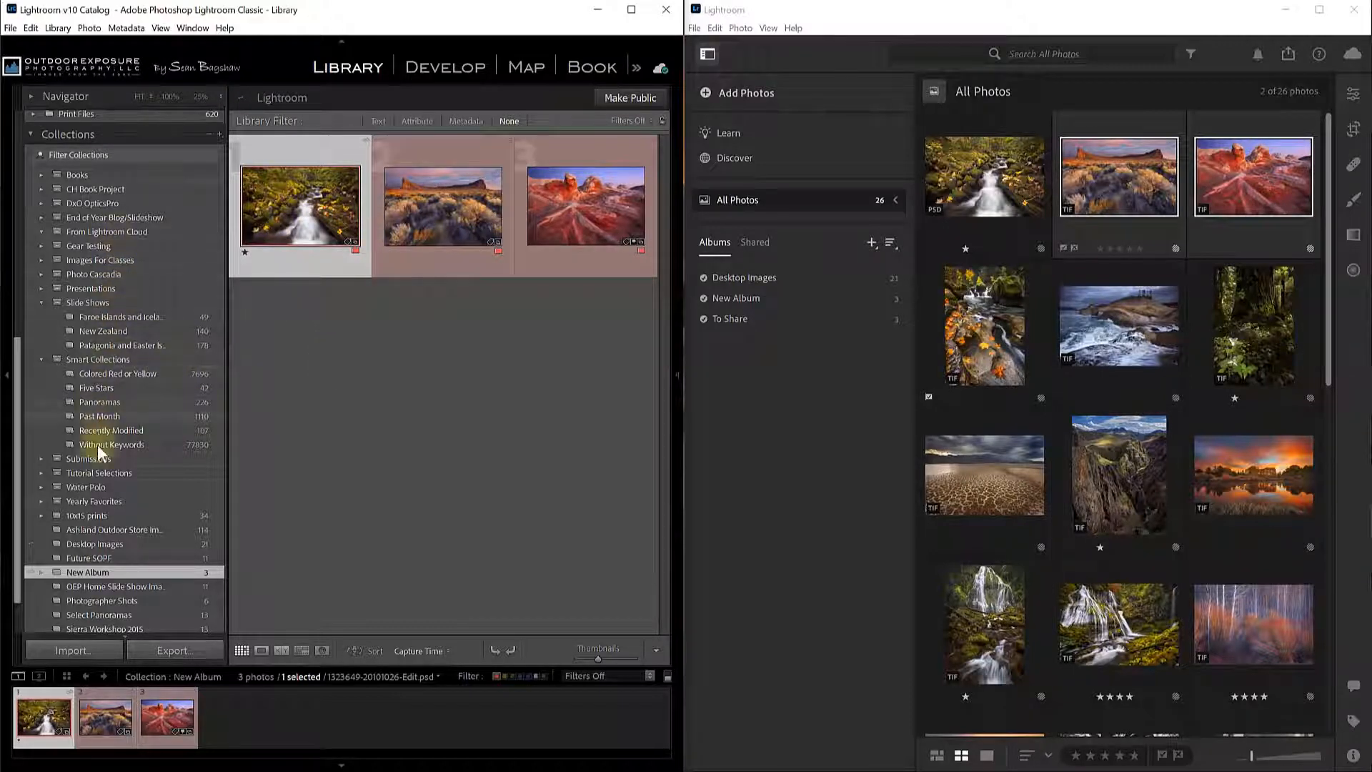
Place New Album at the top level of the Collections list, outside From Lightroom Cloud.
drag(16, 461, 16, 404)
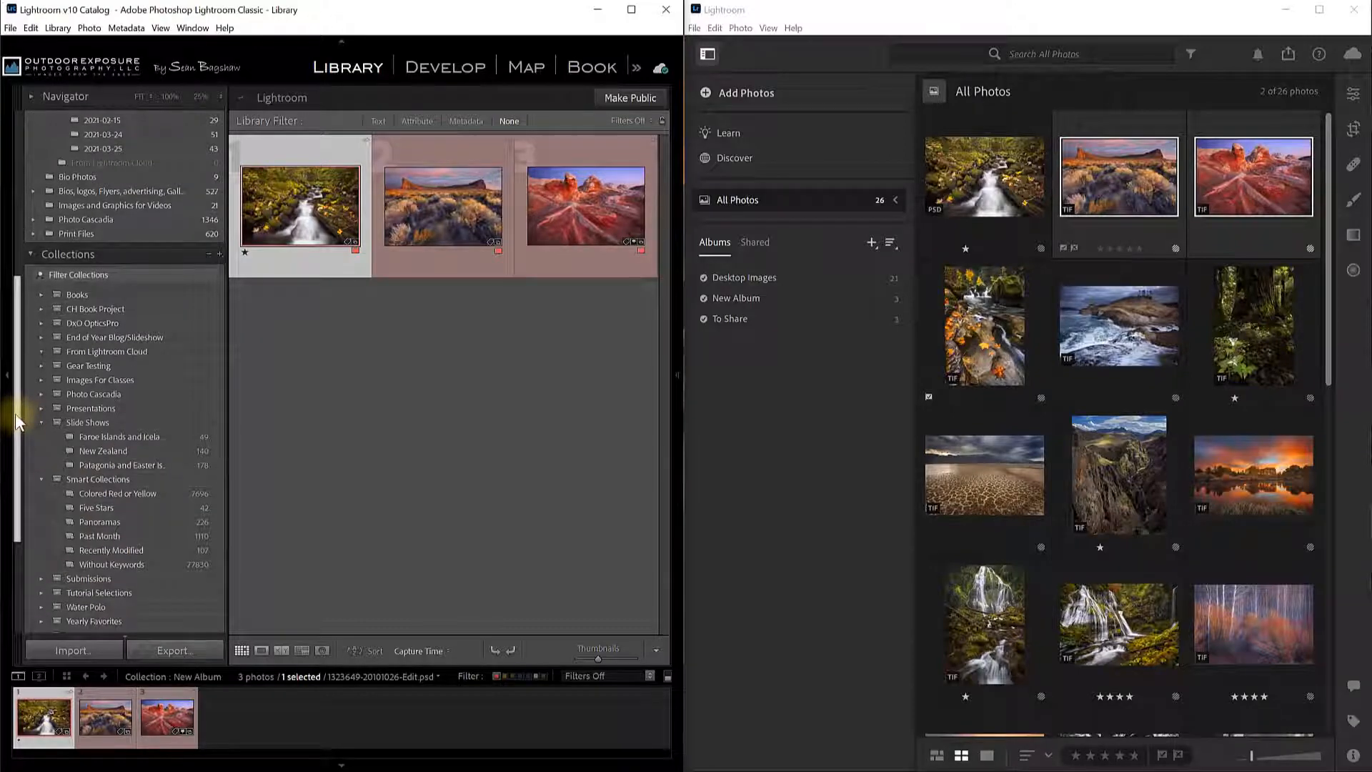
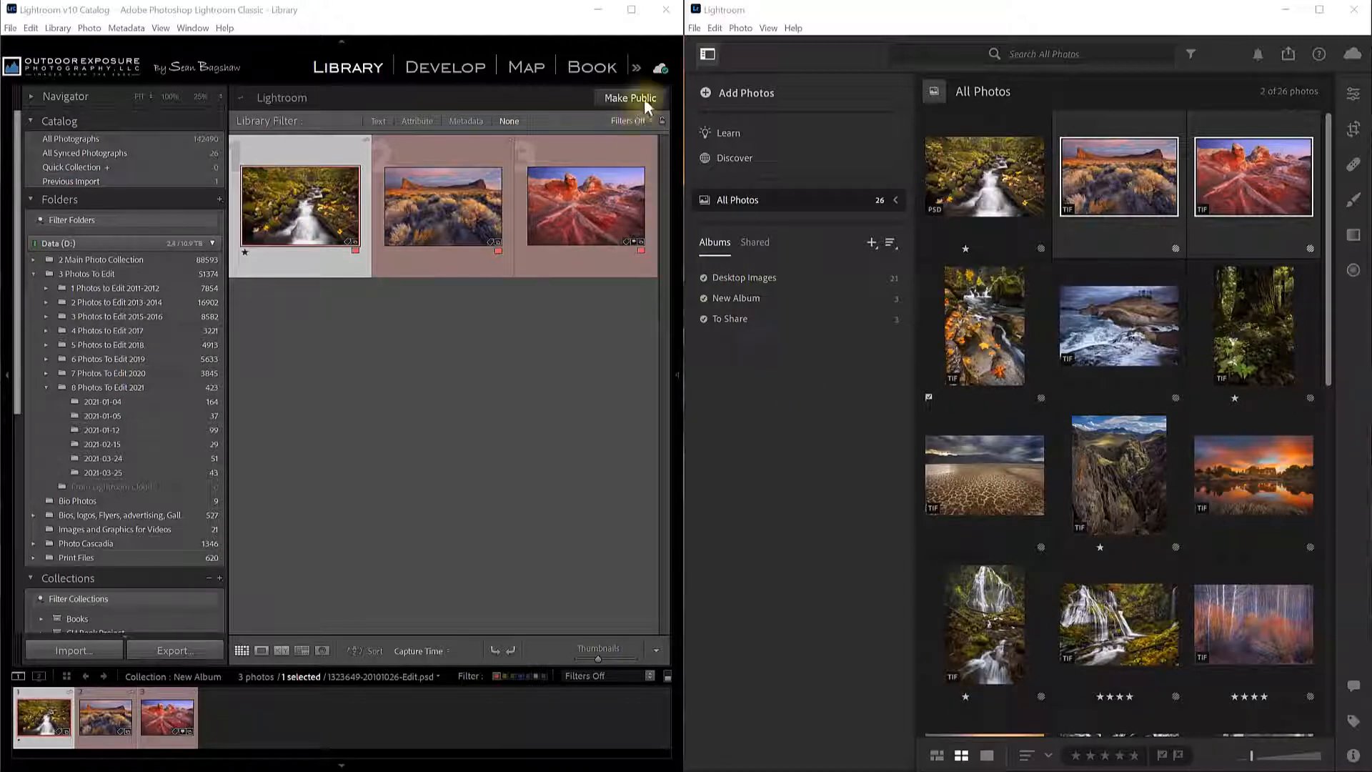
Check sync status (26 photos) and view the Lightroom Sync folder D:\Data Store\3 Photos To Edit\From Lightroom Cloud.
click(660, 70)
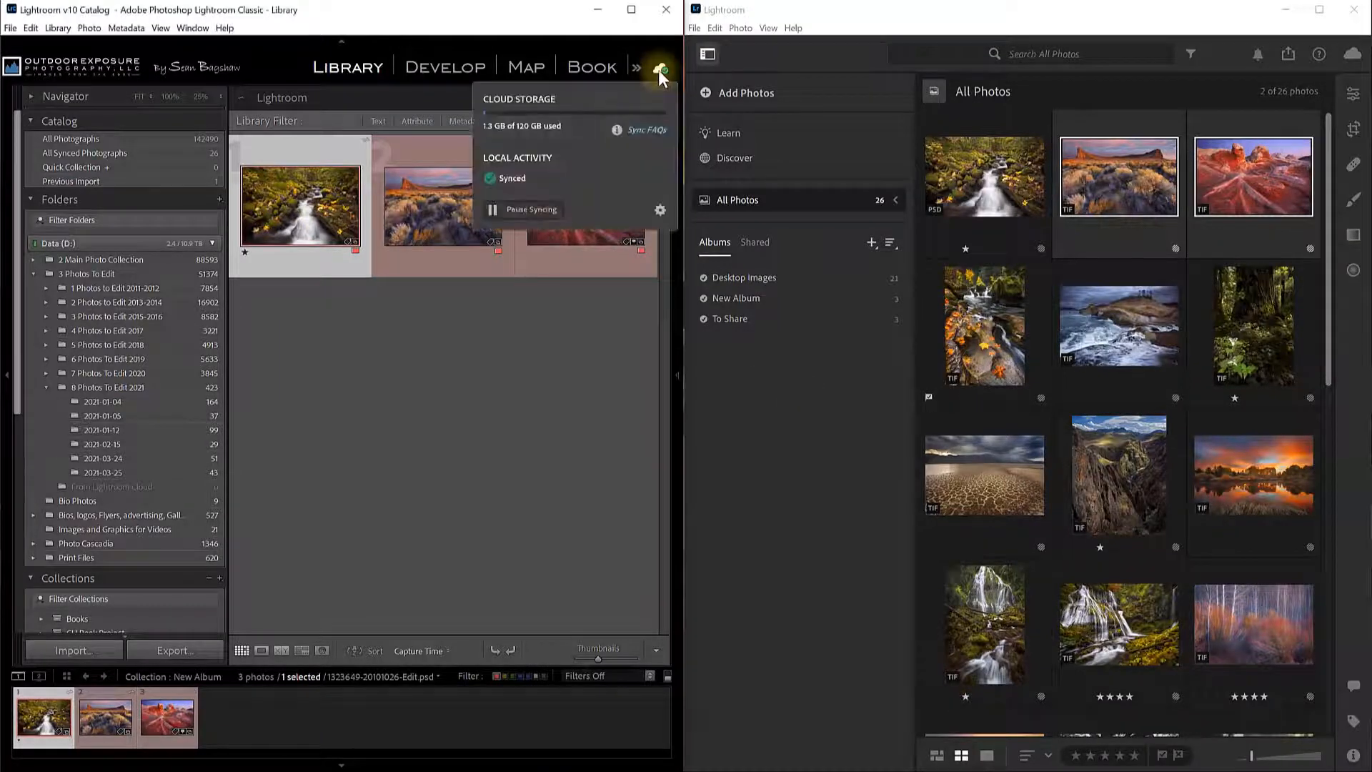
click(659, 212)
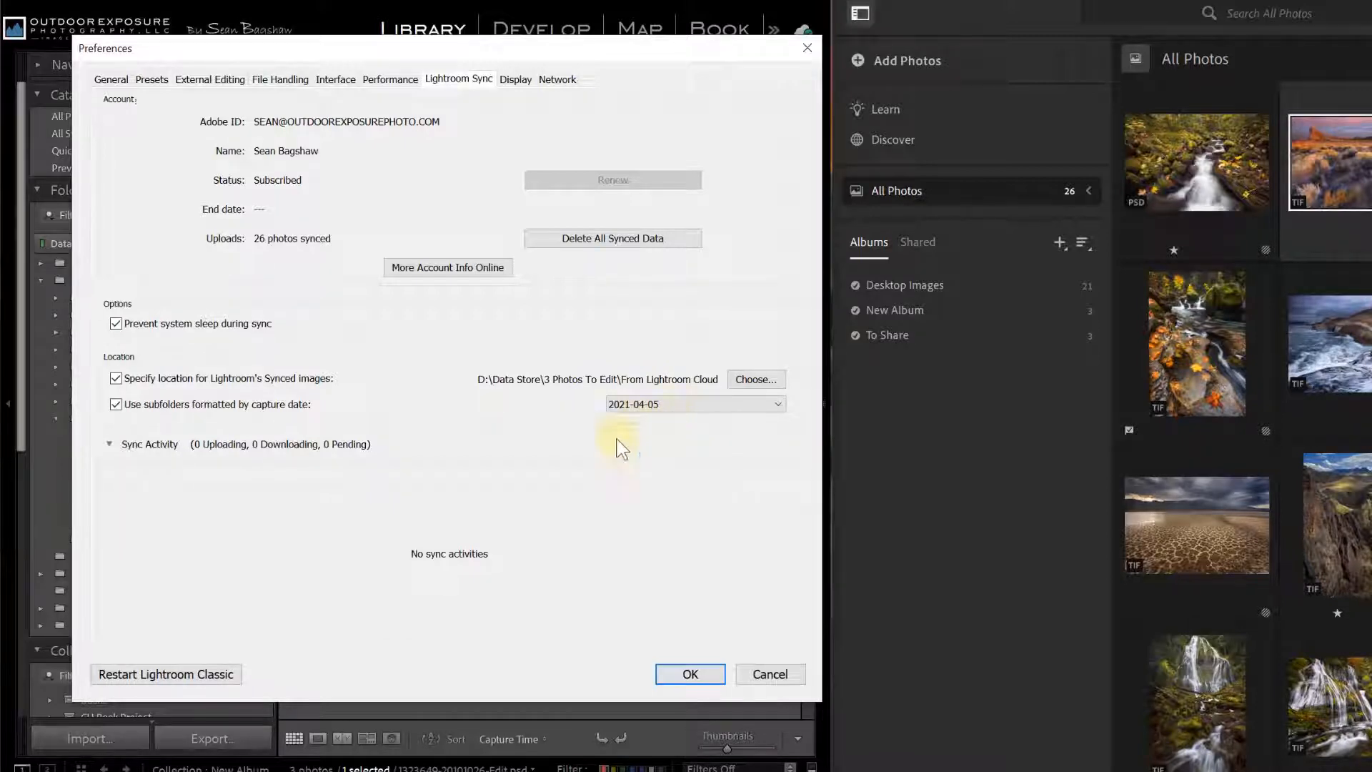
Close Preferences with OK, returning to the Library grid of New Album's three photos.
click(690, 674)
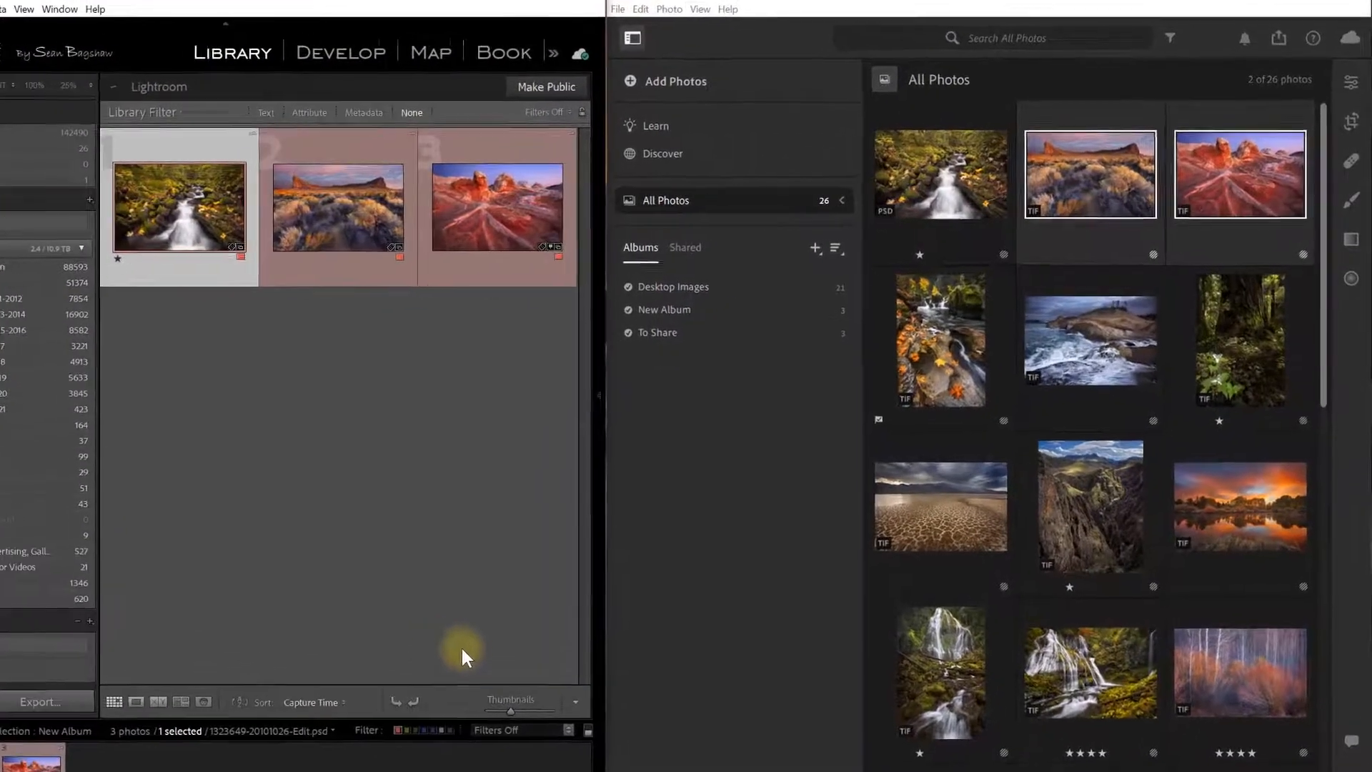
Browse the E:\EOS_DIGITAL card and tick six CR2 river photos for adding.
click(633, 83)
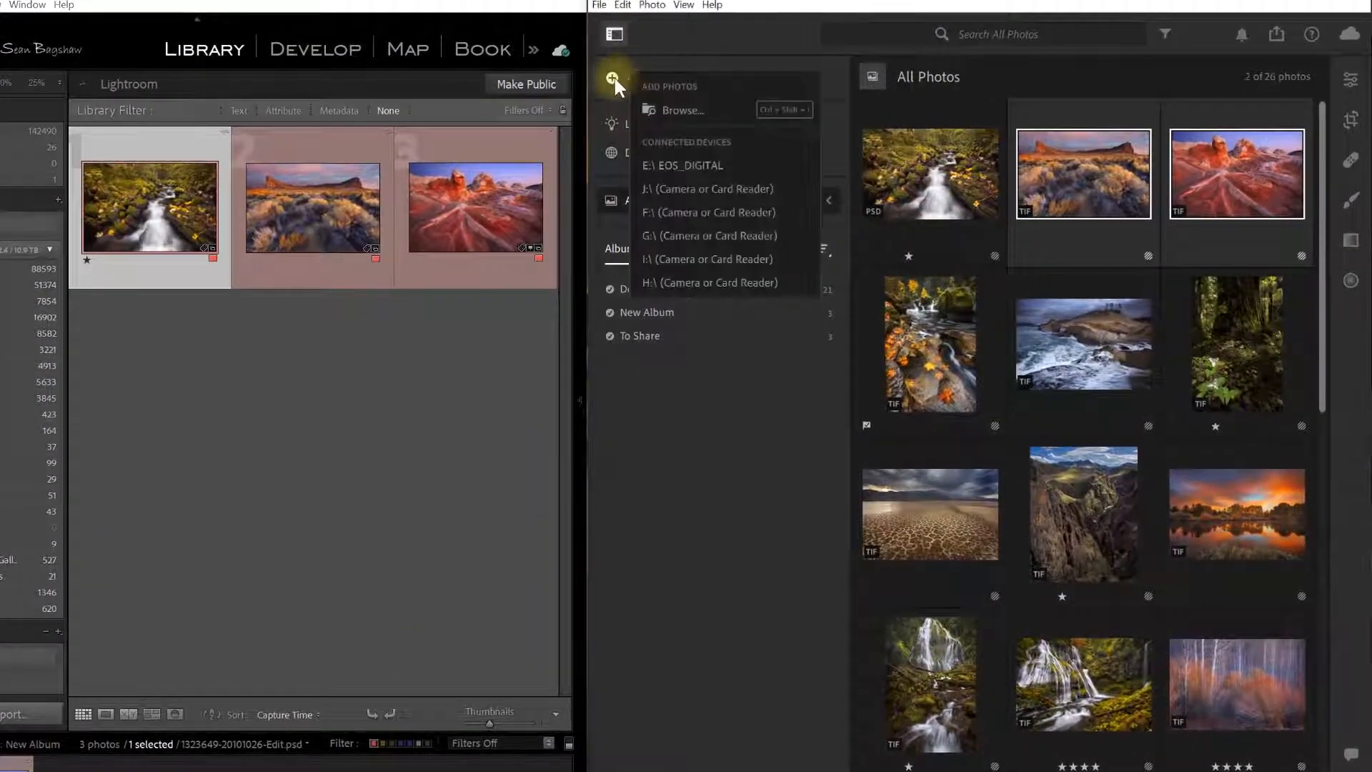
click(682, 165)
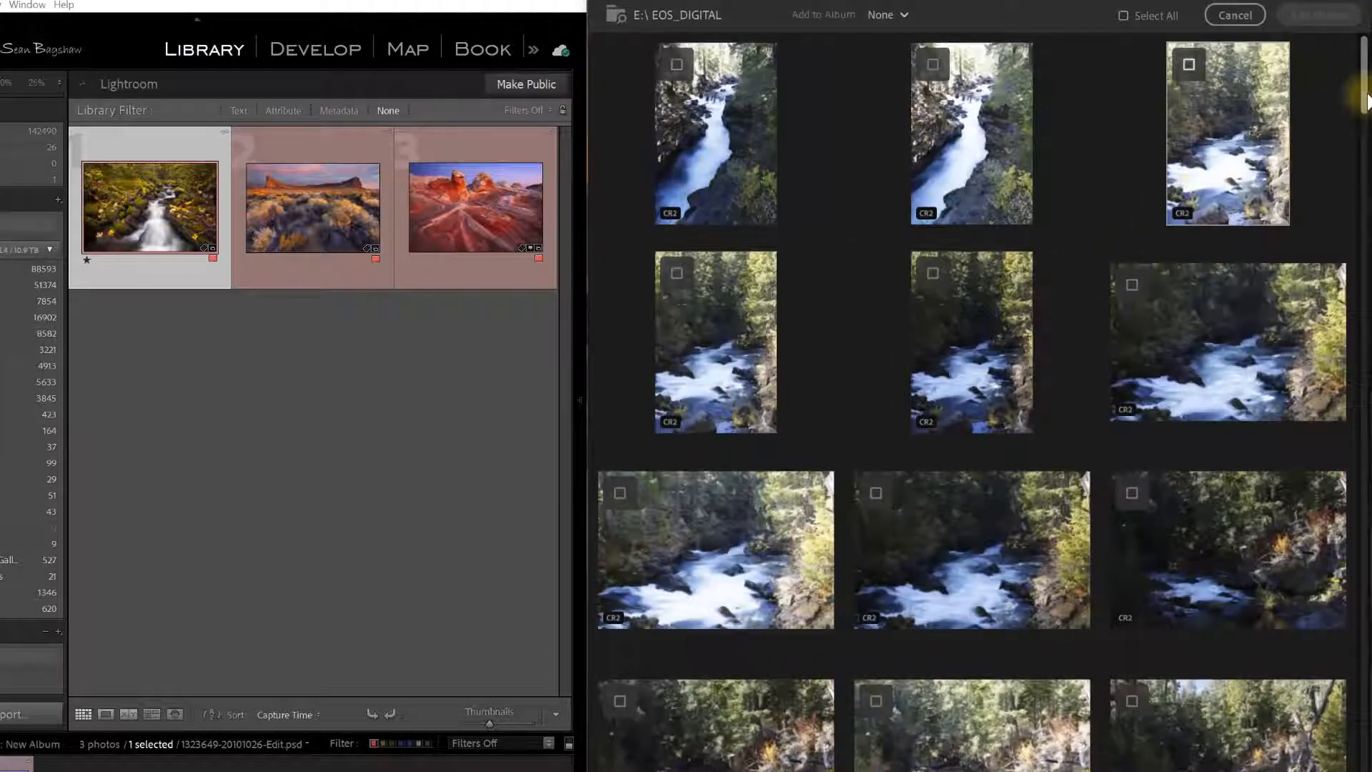
drag(1367, 100, 1362, 232)
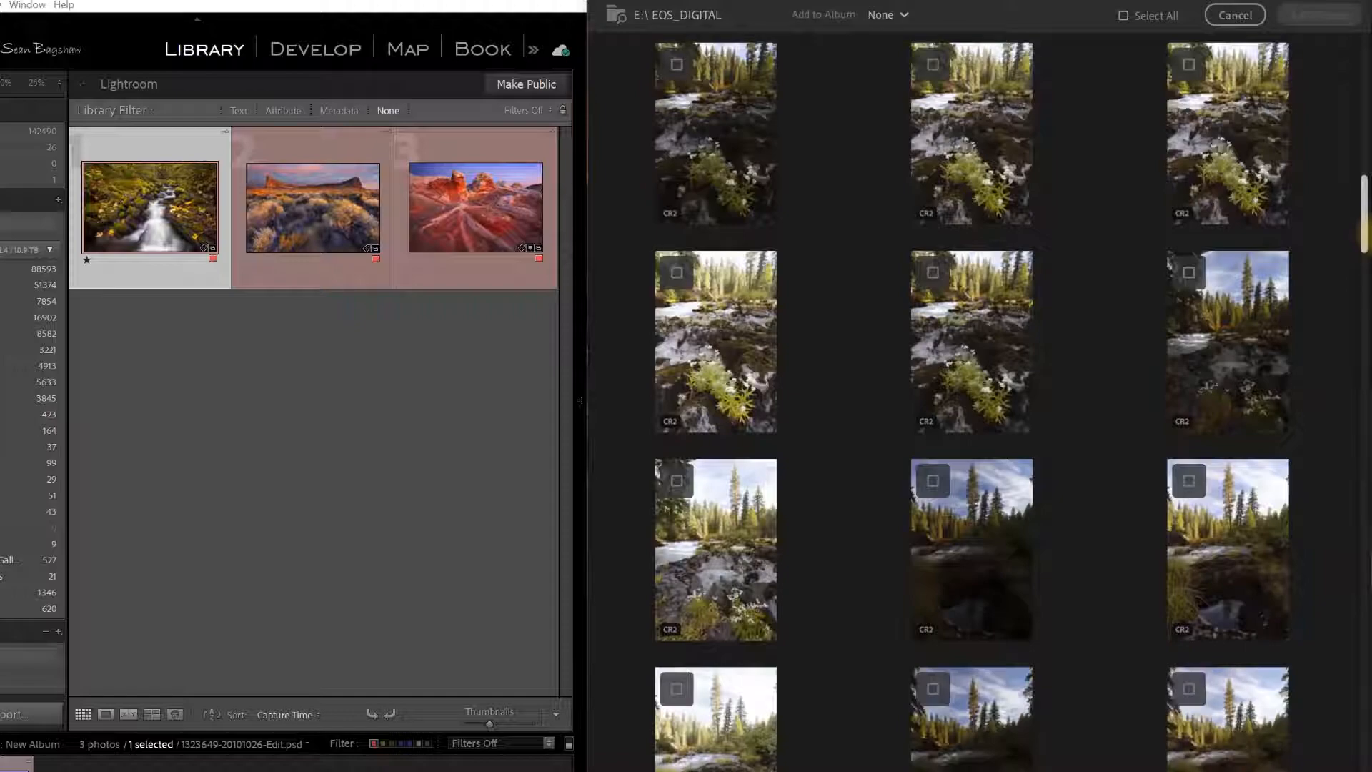
drag(1364, 229, 1359, 80)
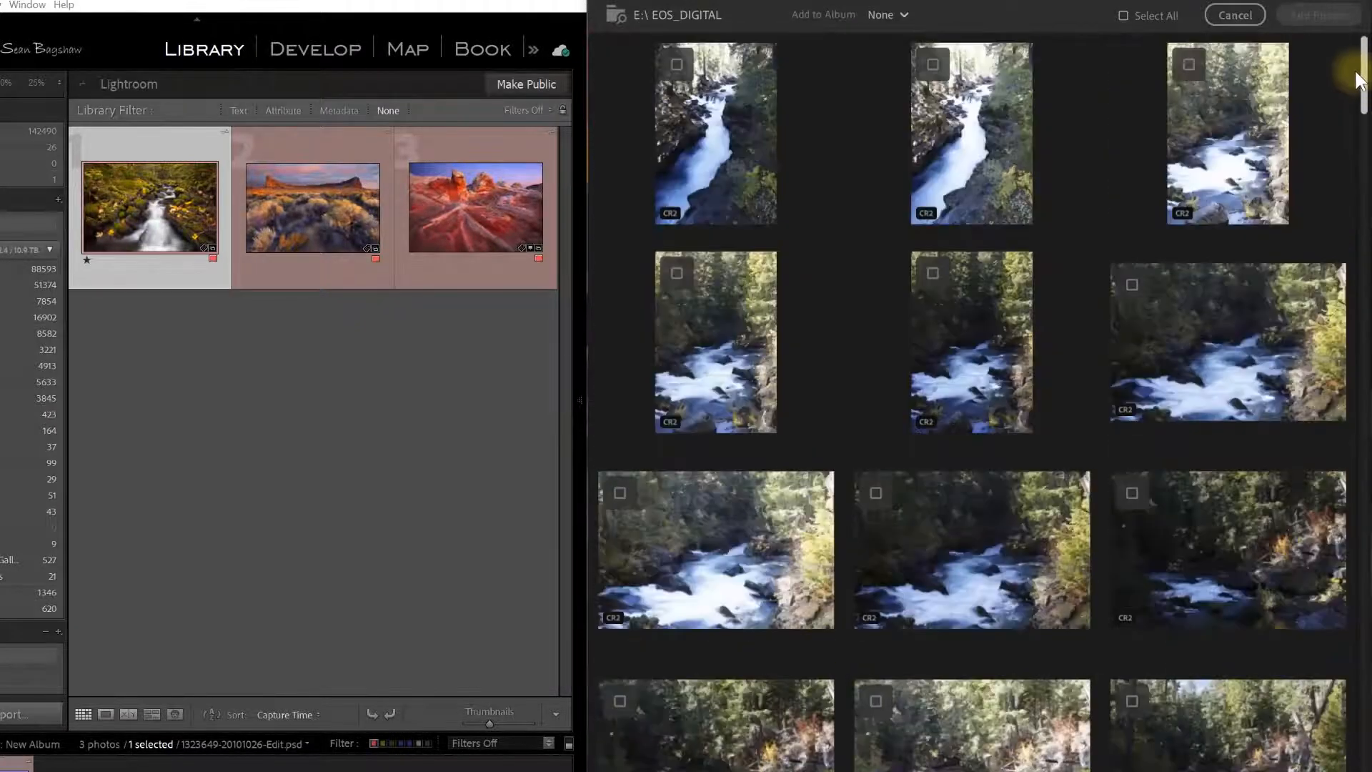
scroll(799, 300, down, 10)
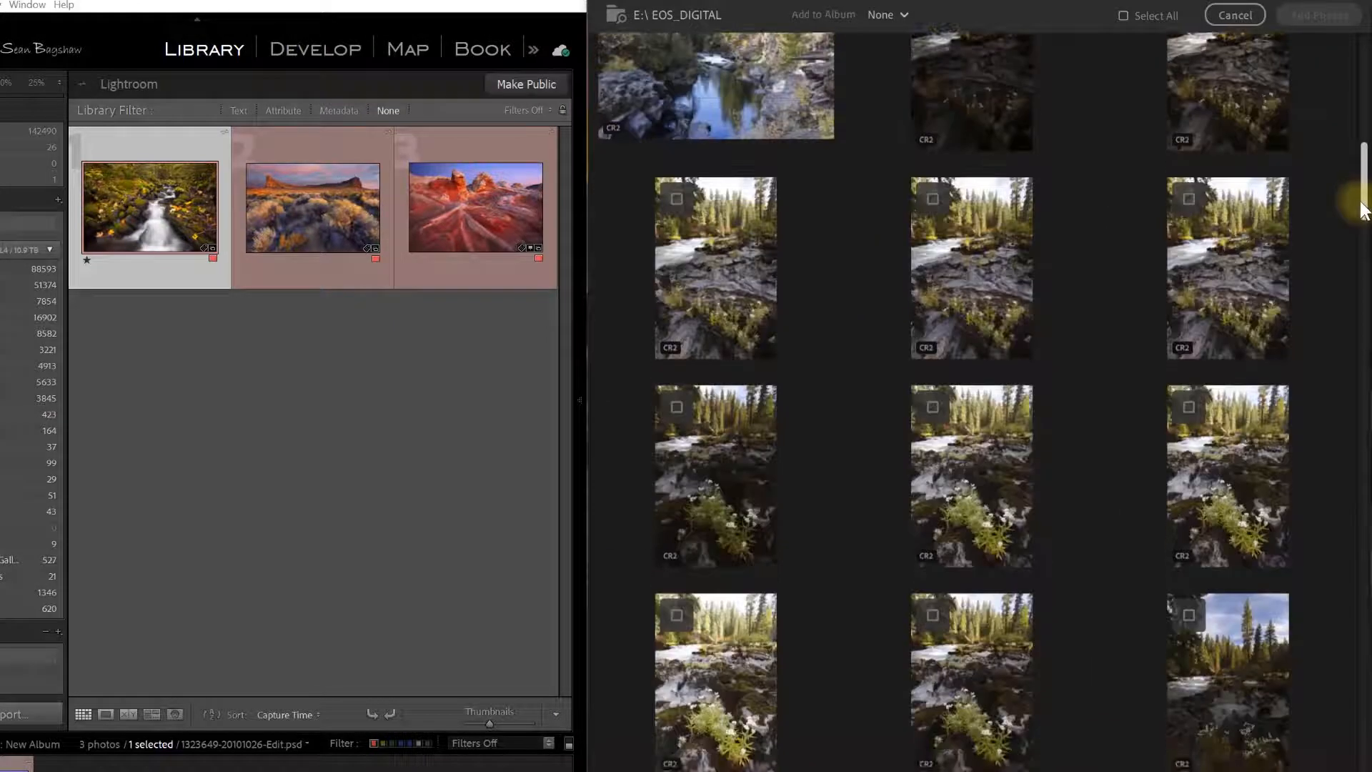
click(676, 199)
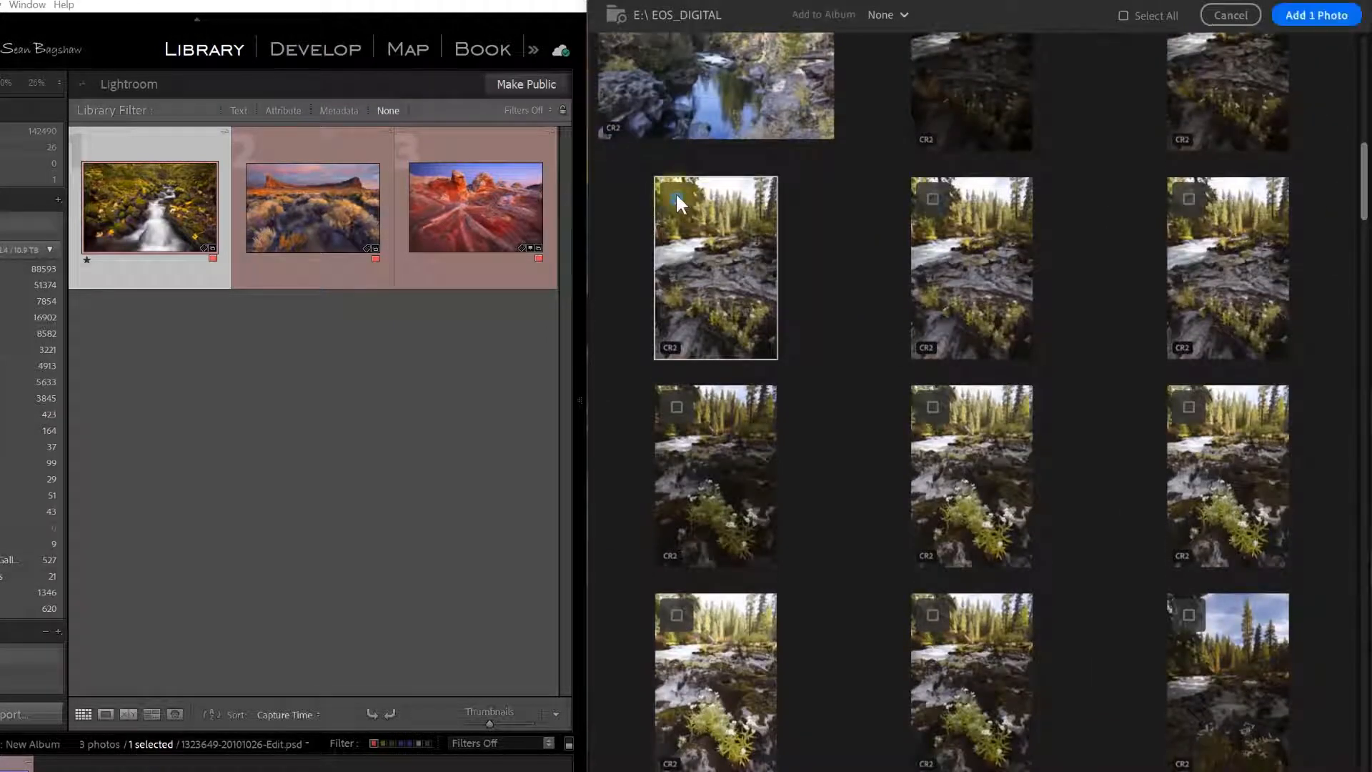
shift+click(1188, 407)
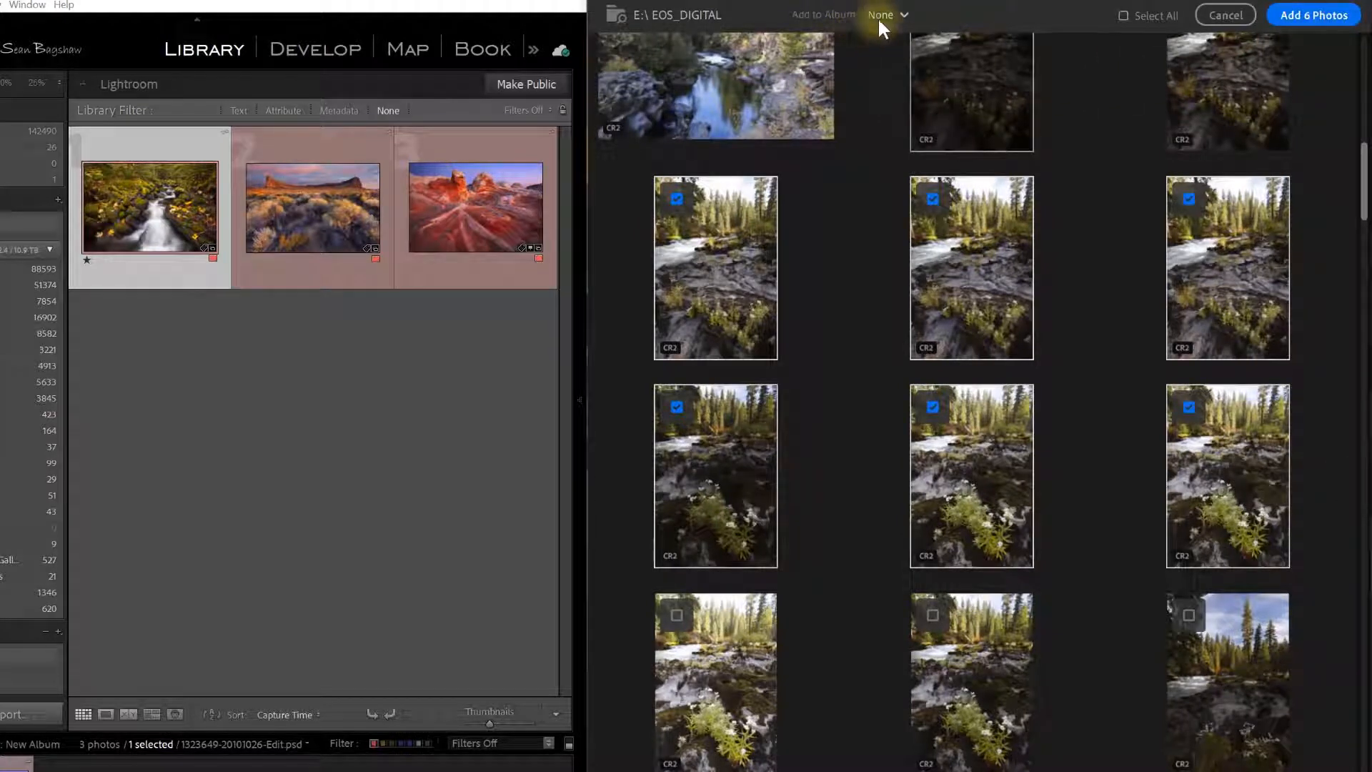
Import the six checked CR2 photos into a newly created album named 'From trip'.
click(905, 17)
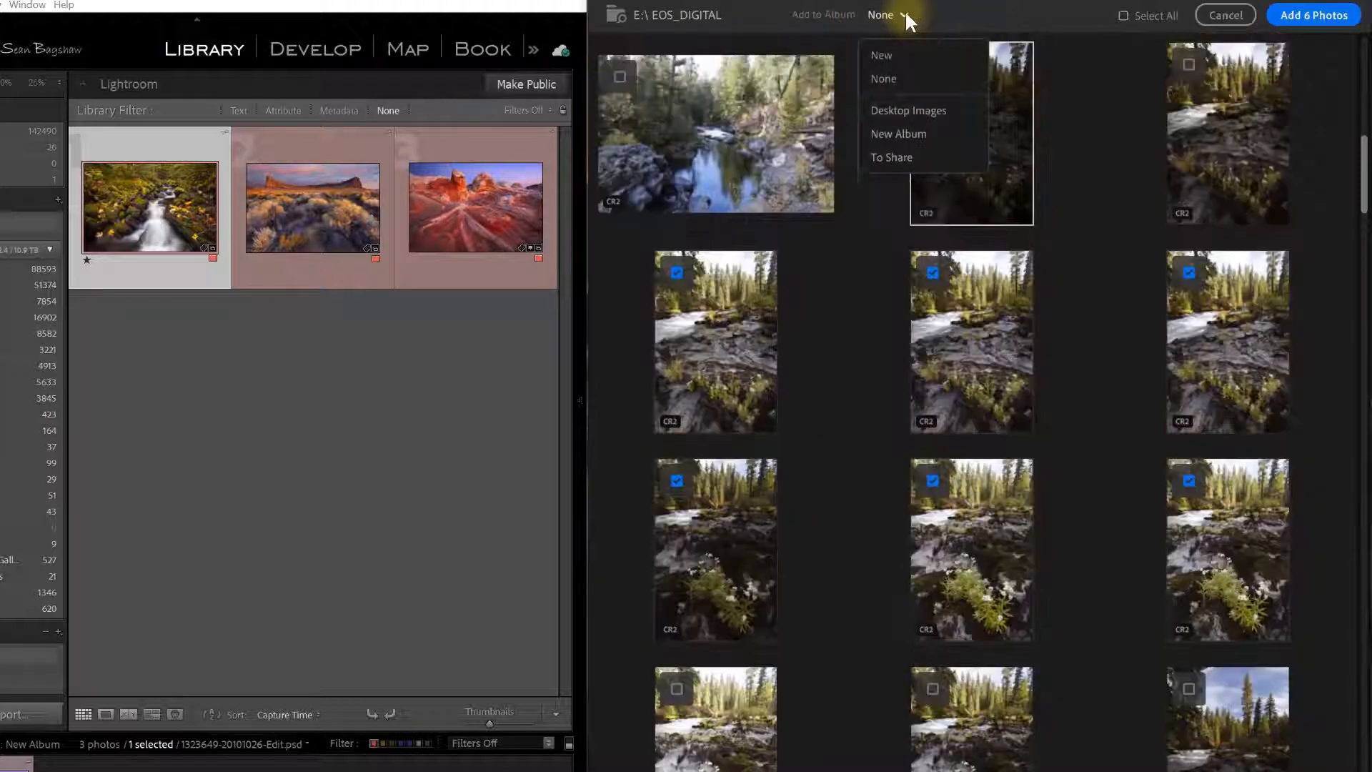
click(886, 54)
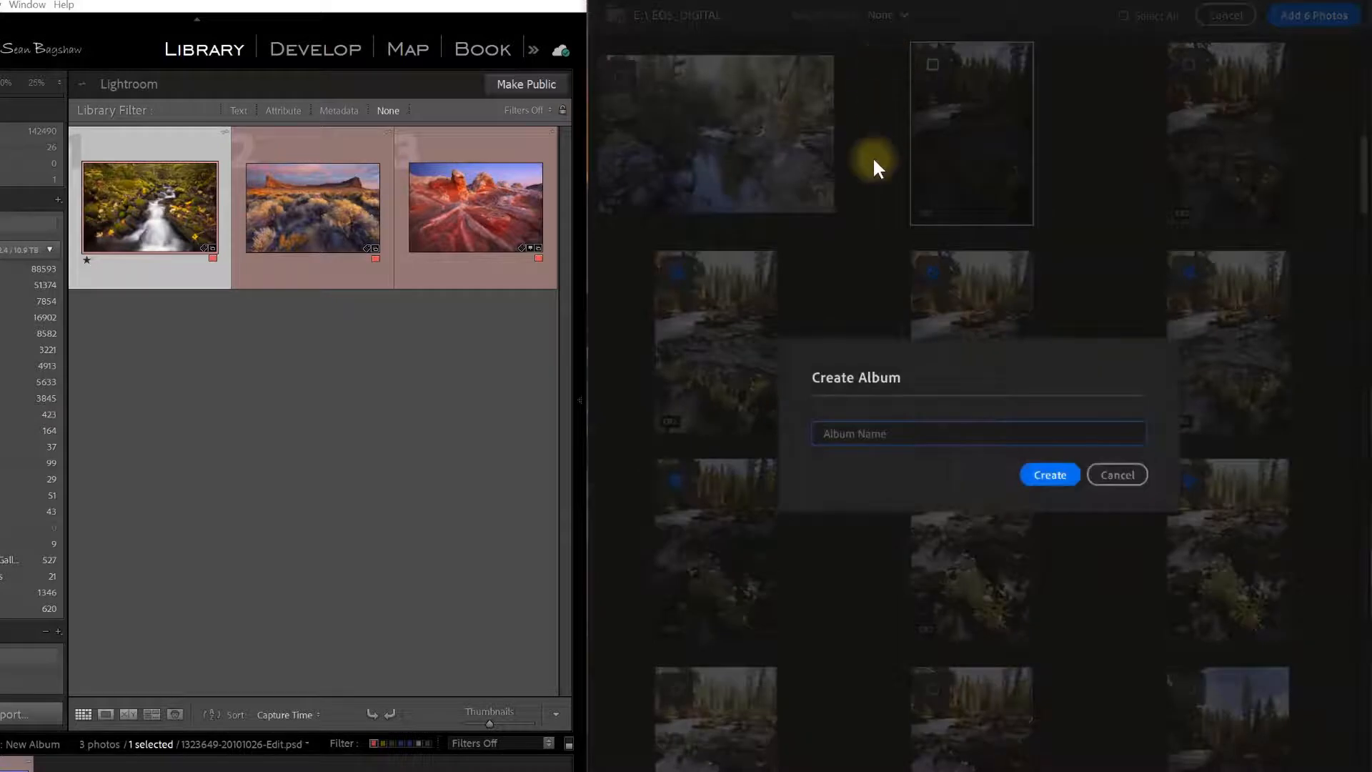
text(From trip)
click(1052, 474)
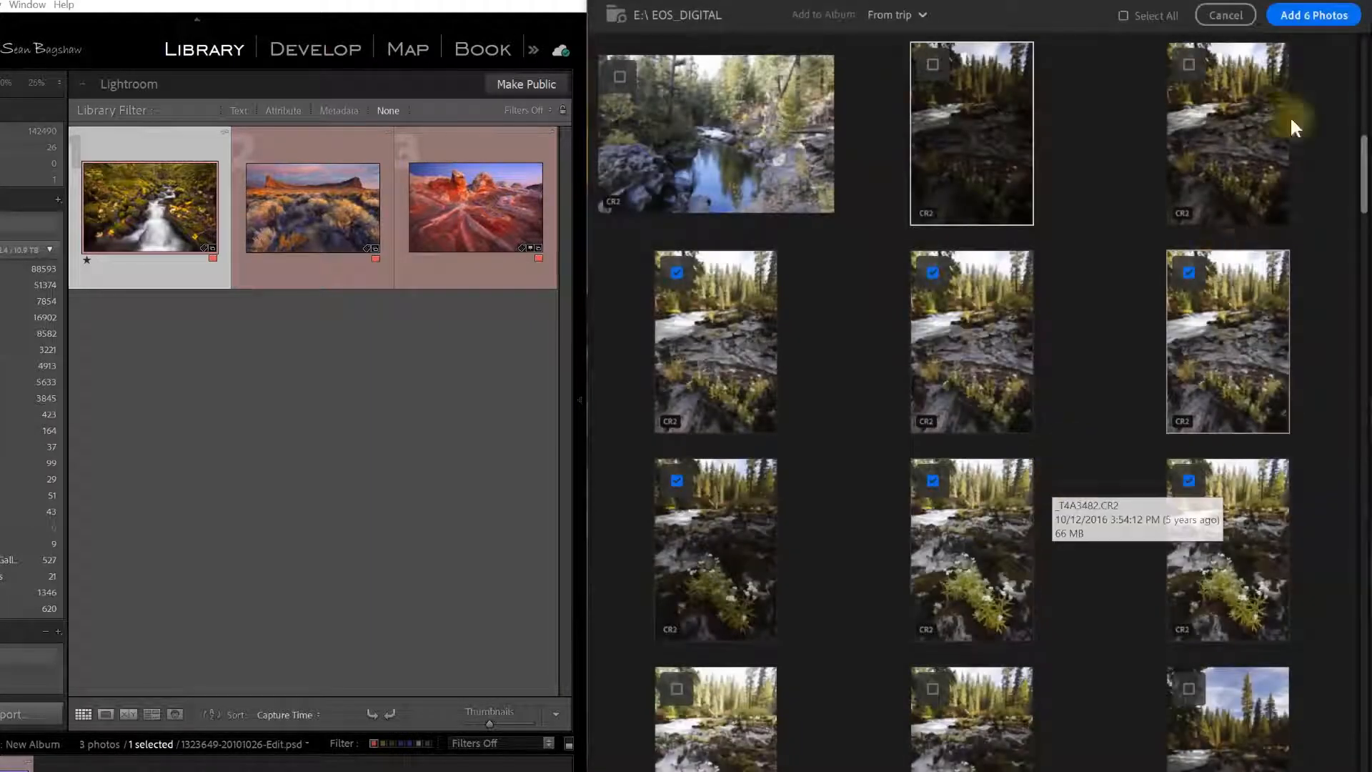
click(1326, 14)
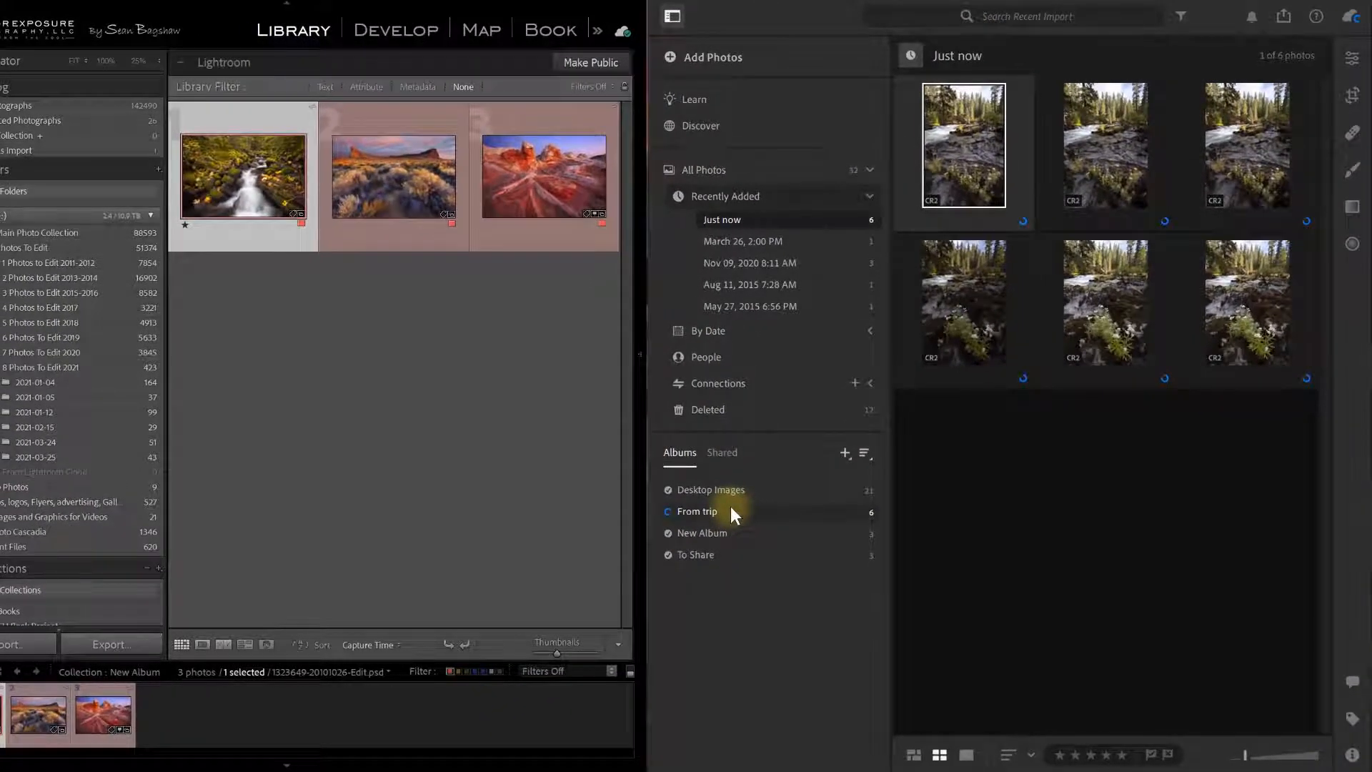
Compare a CR2 import's sync info with the mountain TIF in All Photos, then open From trip.
click(1352, 755)
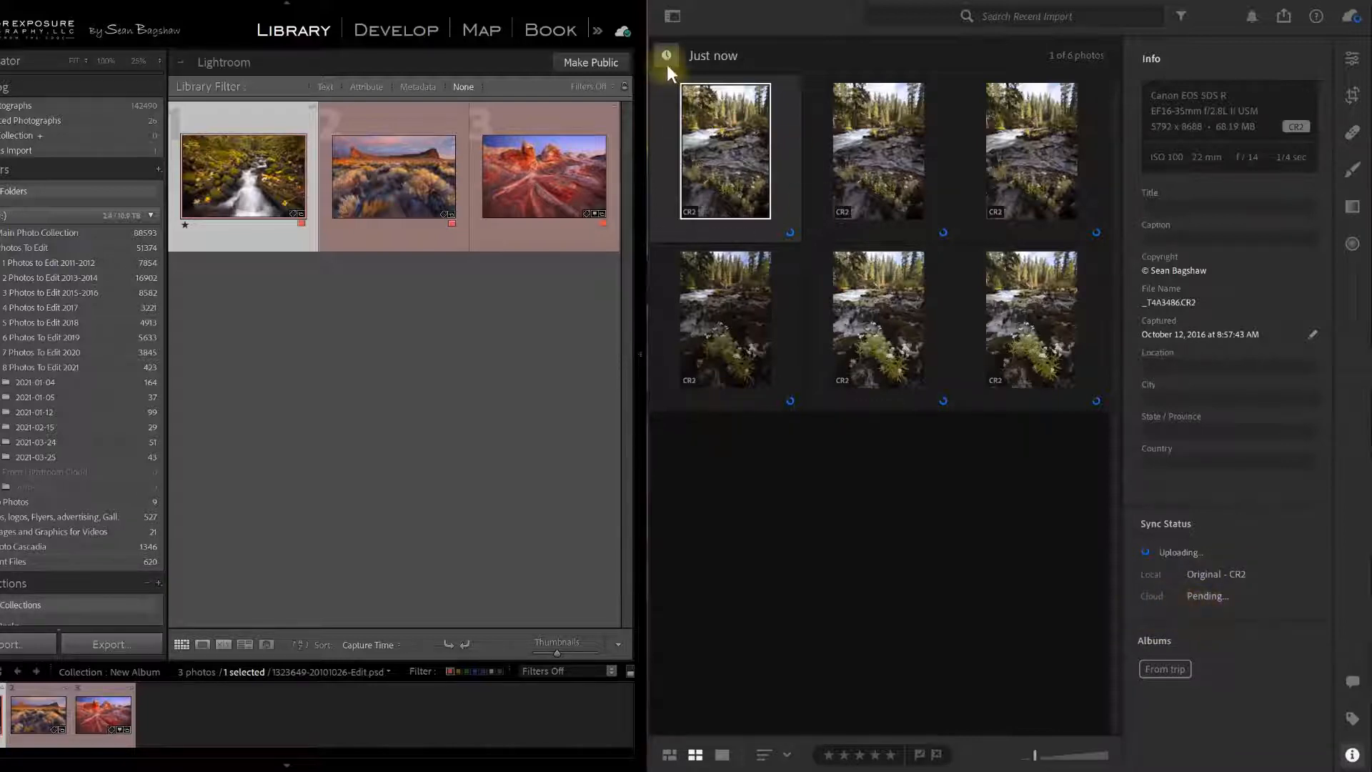
click(671, 15)
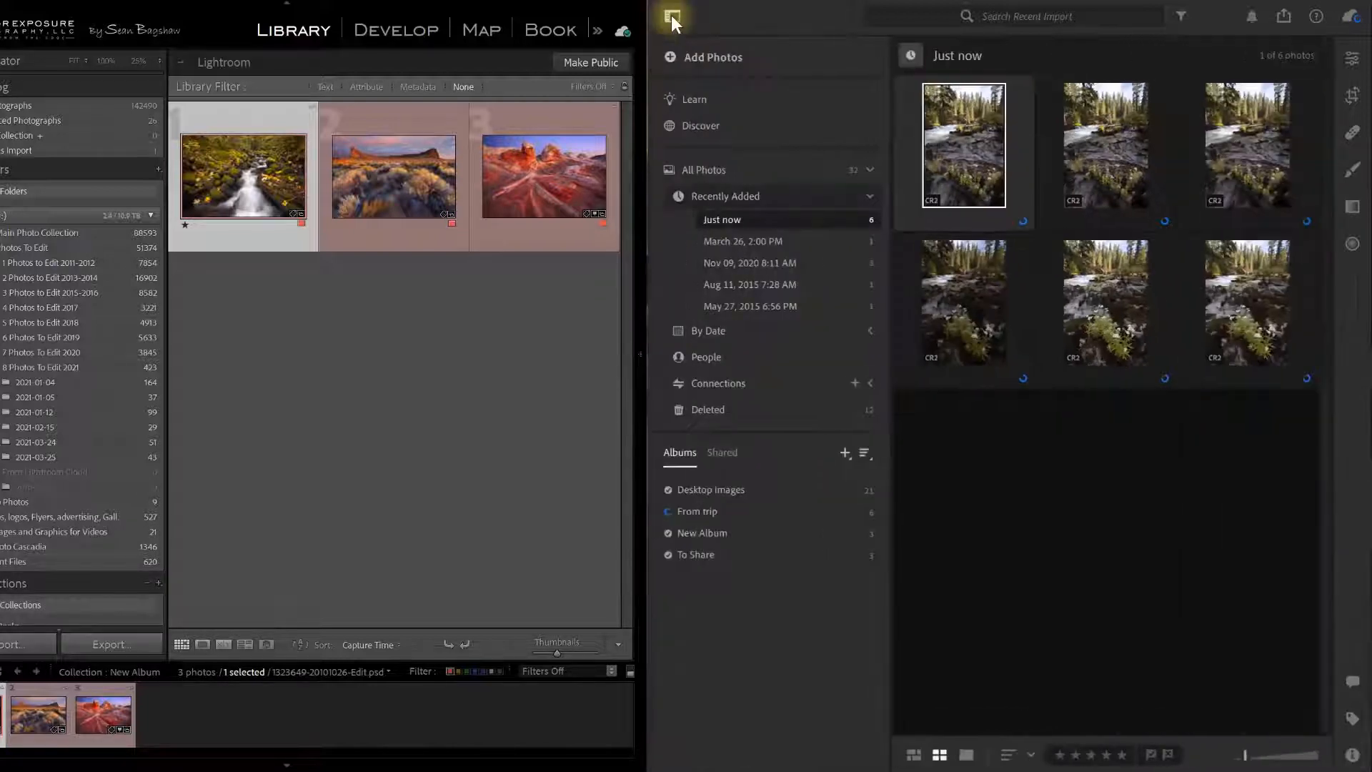
click(694, 170)
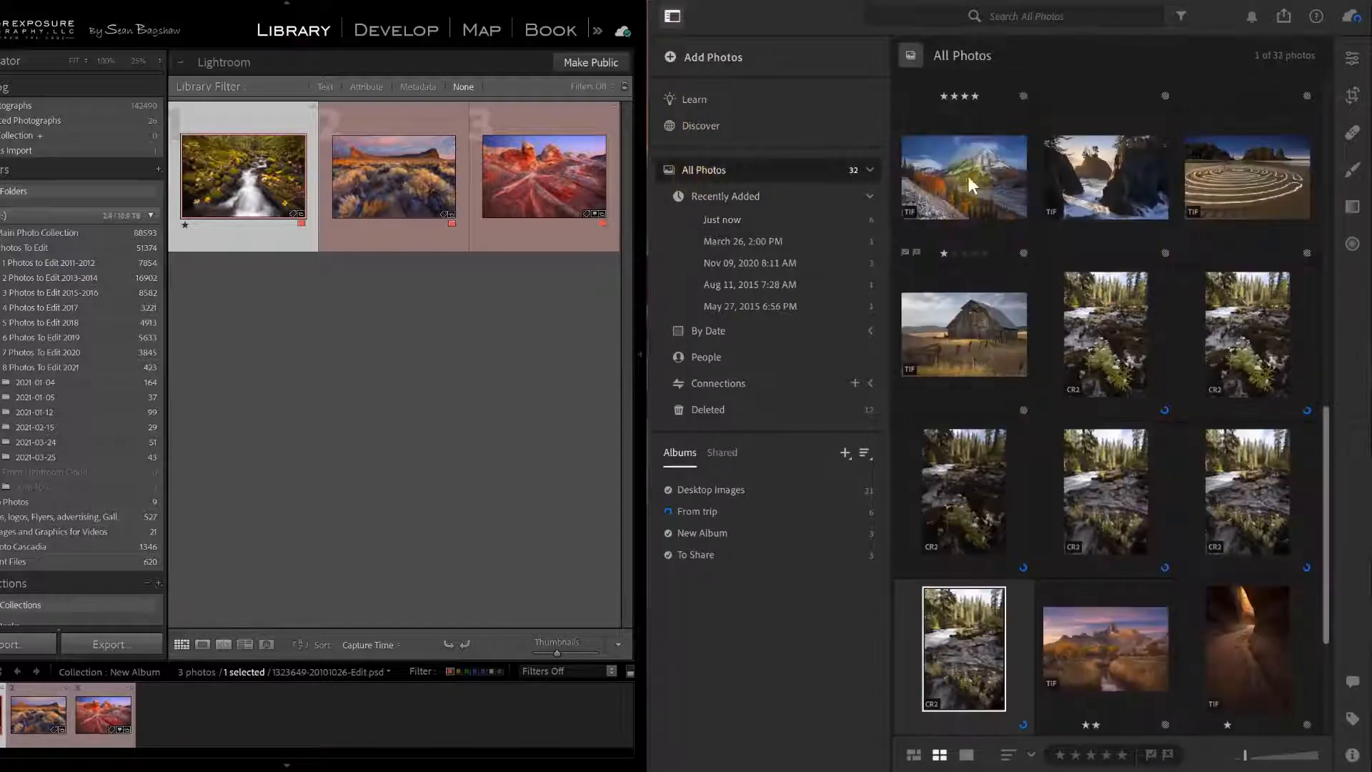
click(970, 179)
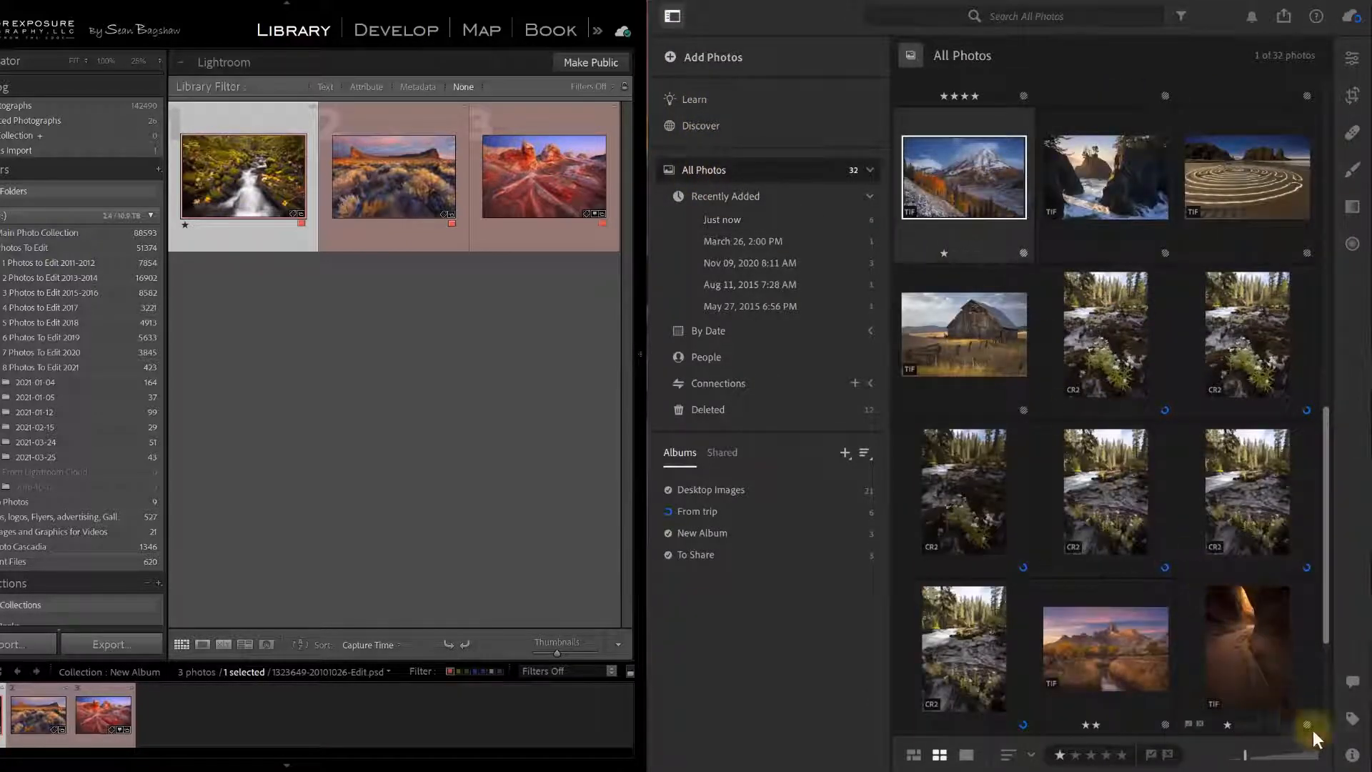
click(1353, 754)
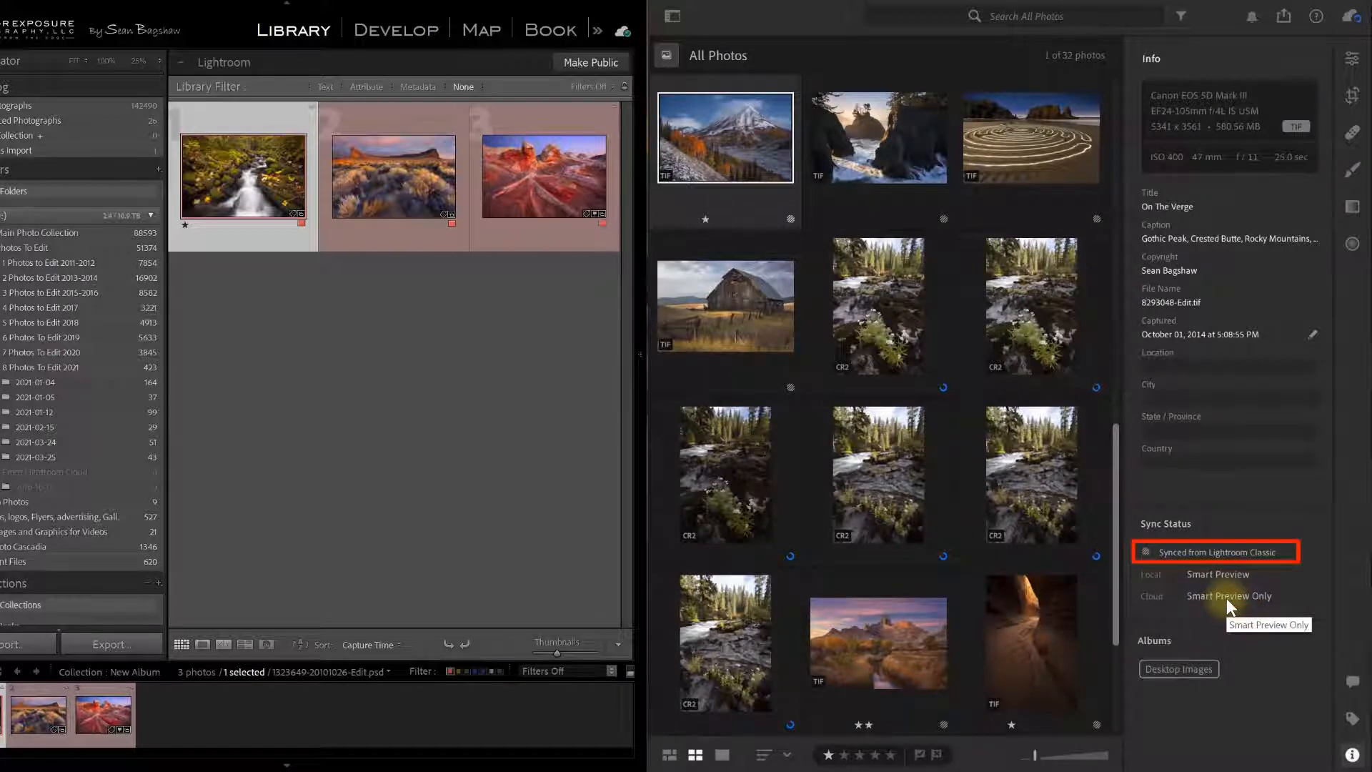
click(680, 18)
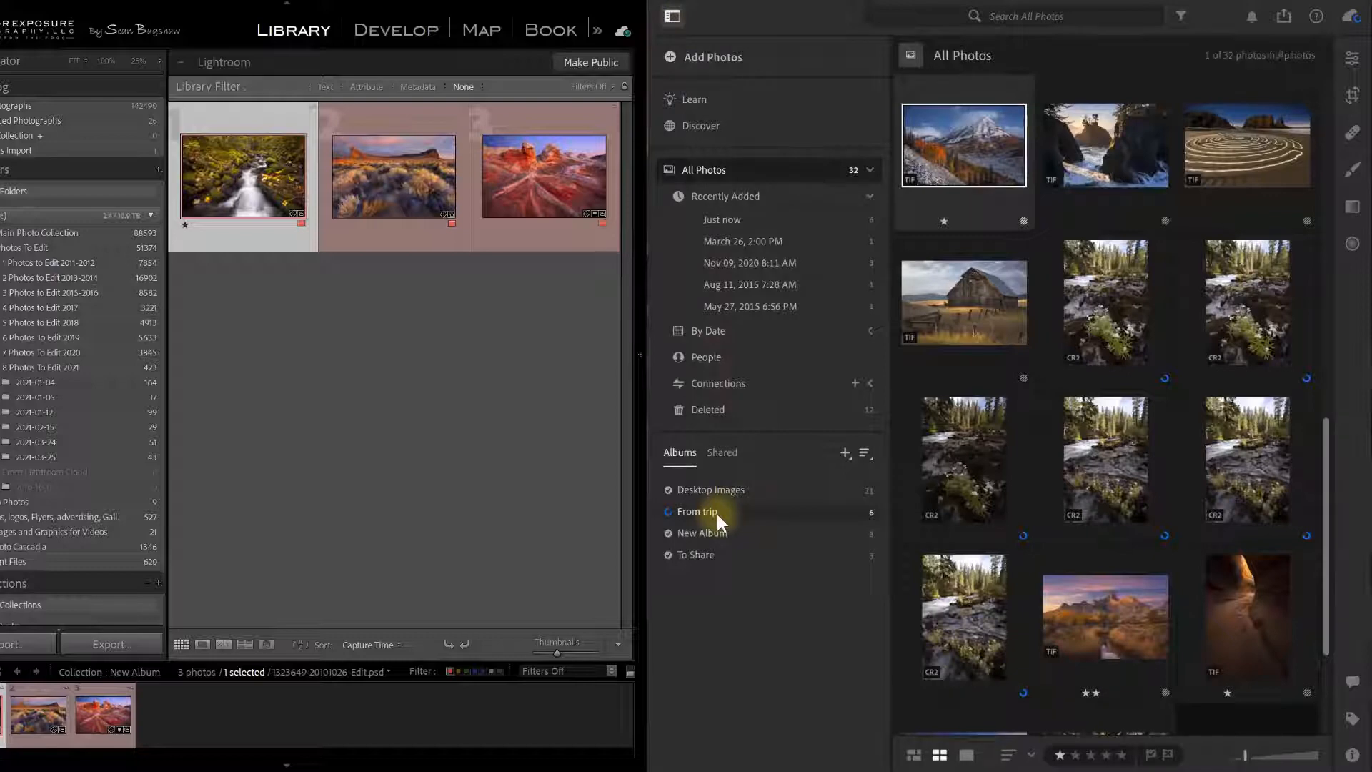
click(718, 513)
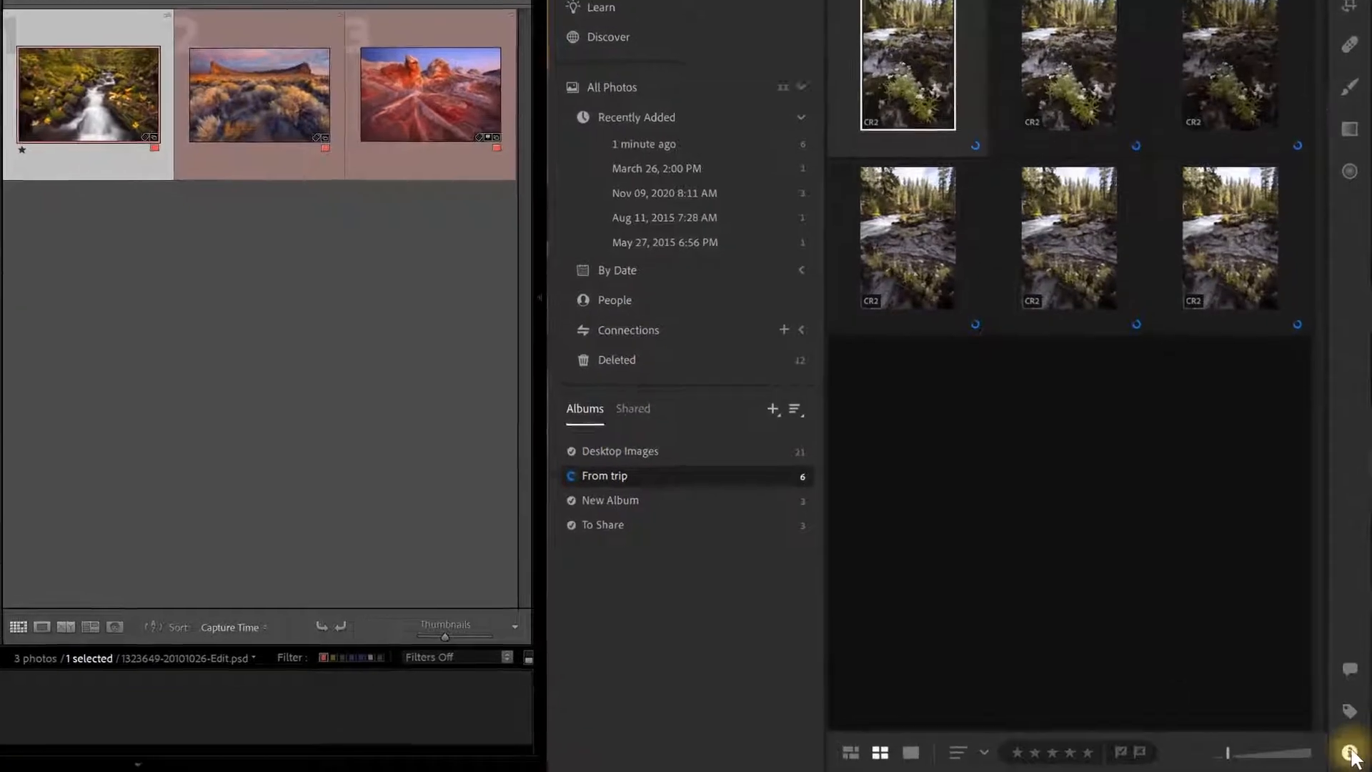
Rate the first From trip river shot one star and open it for editing.
click(1353, 755)
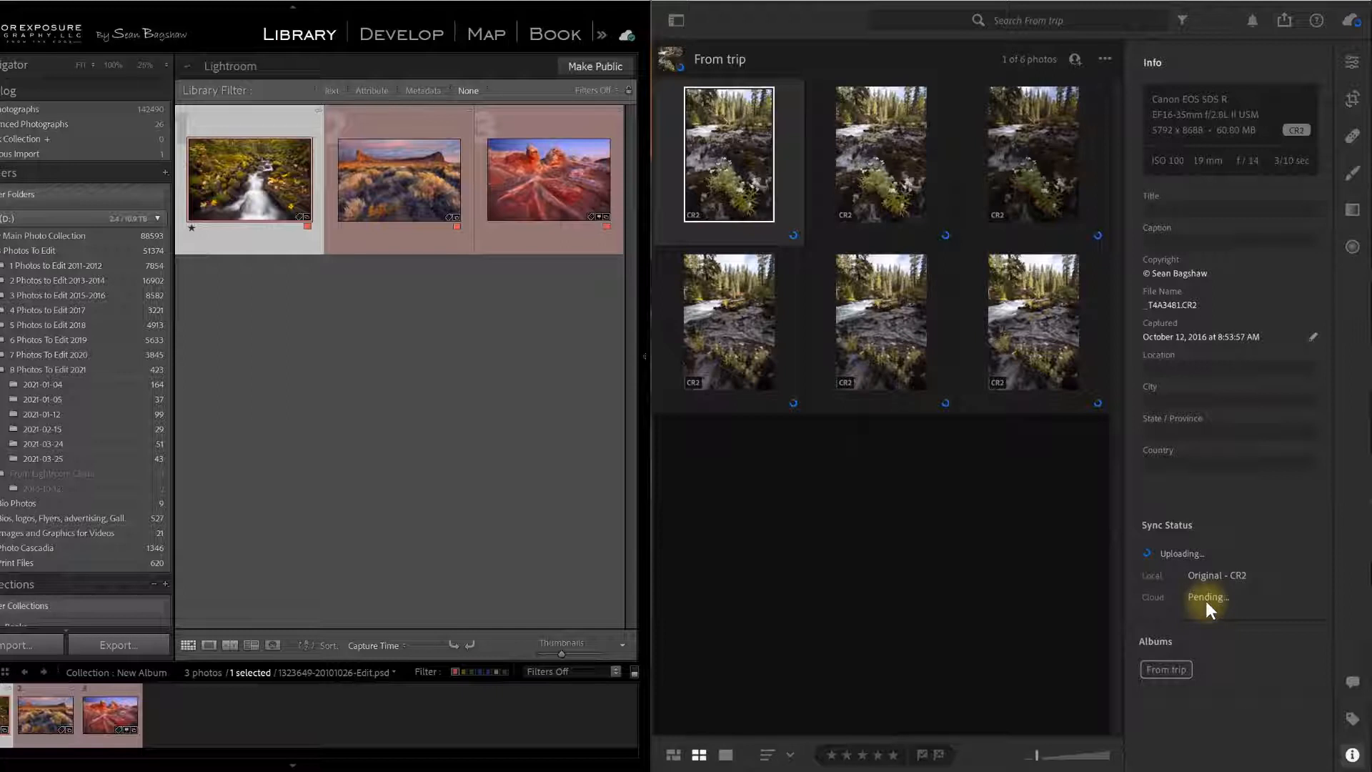
click(709, 236)
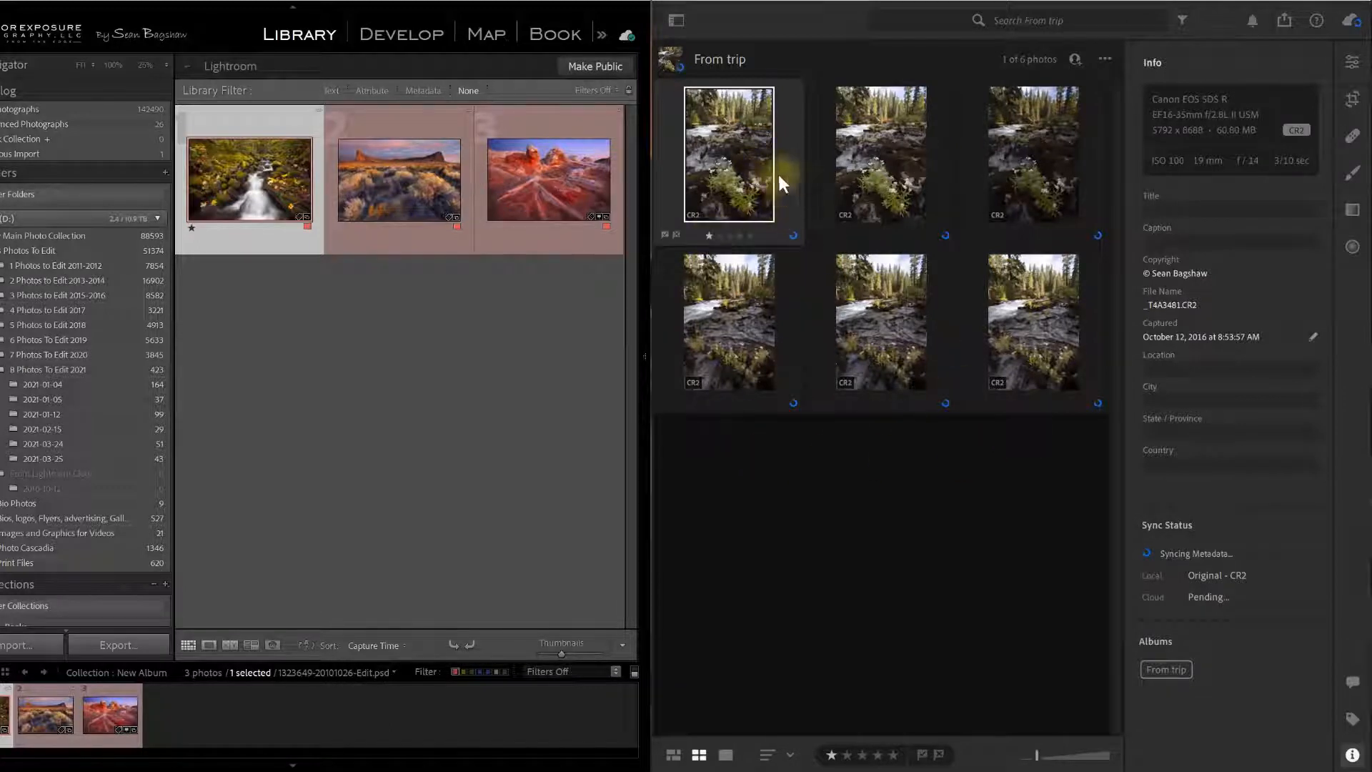
click(1354, 63)
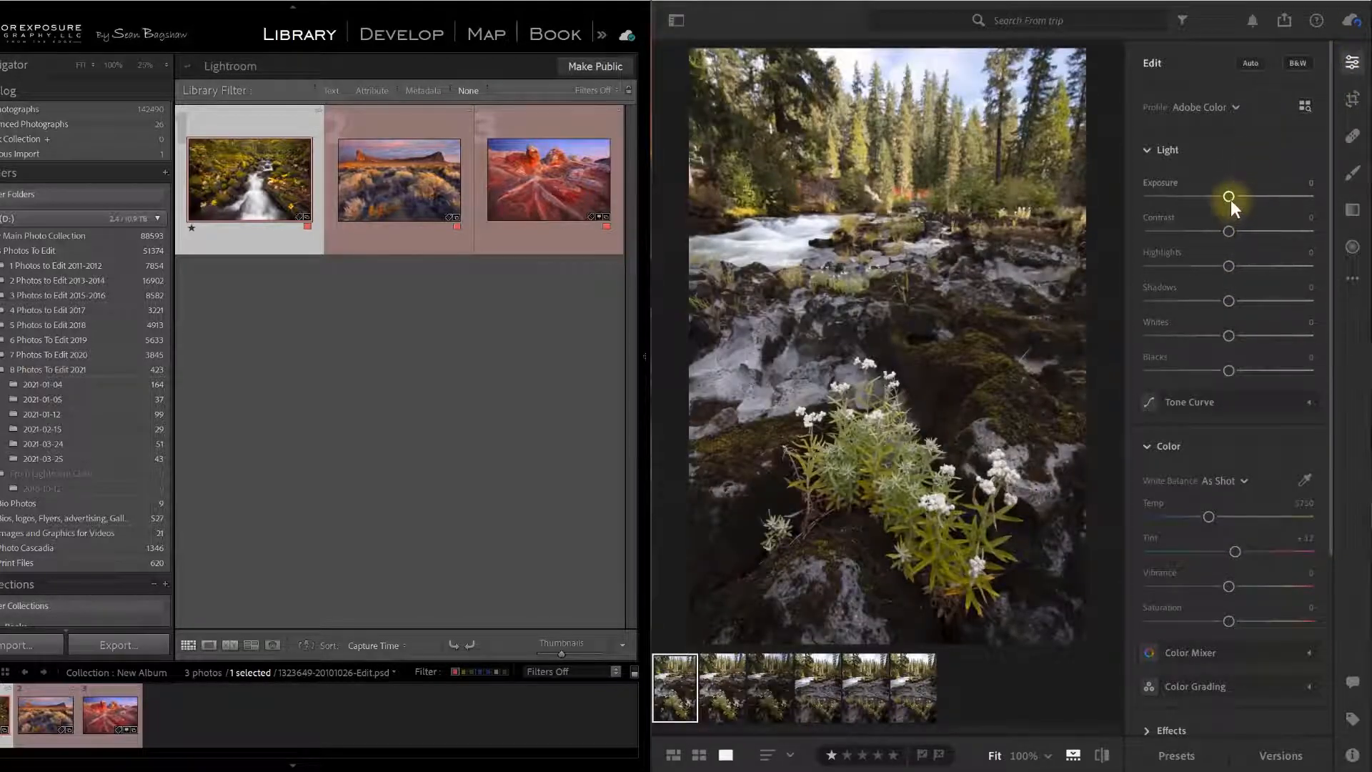
Adjust Light to Shadows +87, Highlights -65, Blacks +9, with Exposure back near zero.
drag(1230, 197, 1212, 198)
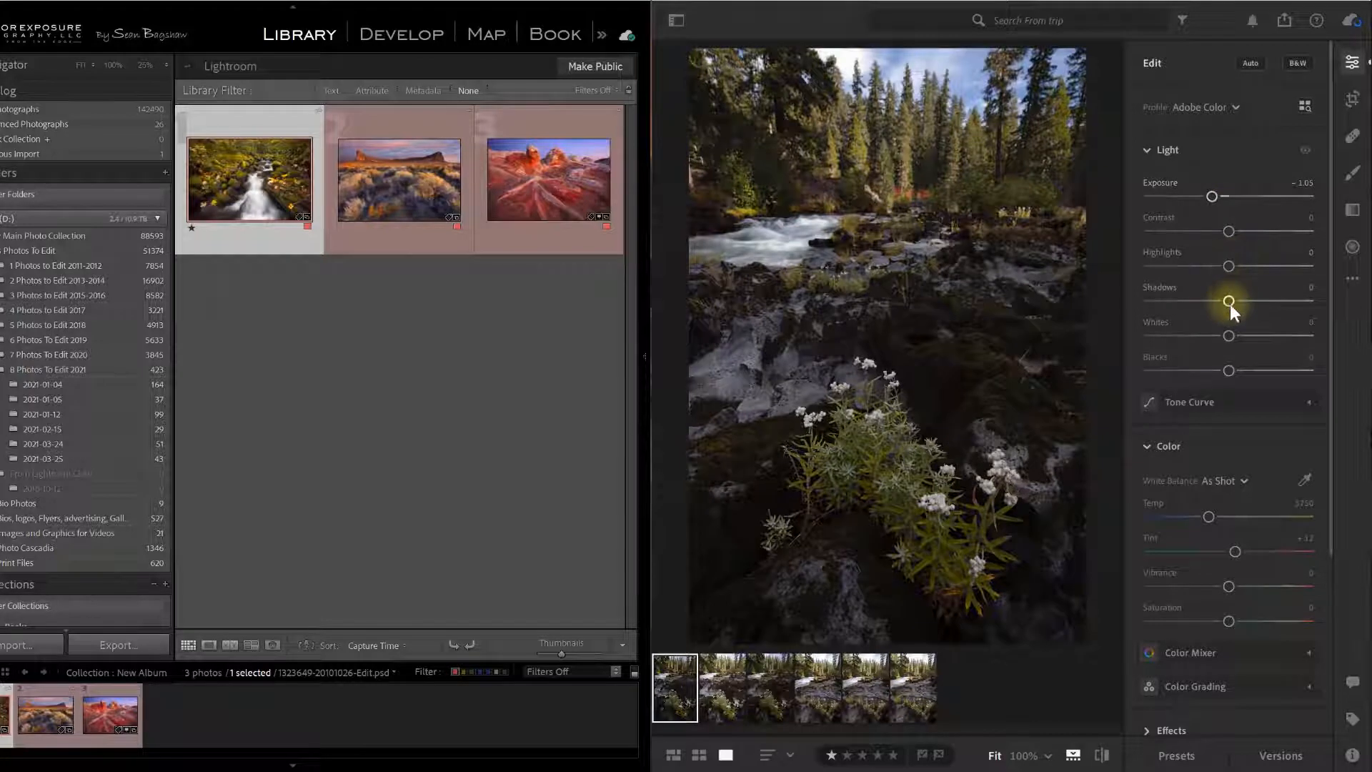
drag(1228, 302, 1298, 301)
drag(1229, 370, 1236, 370)
drag(1217, 196, 1221, 193)
drag(1228, 266, 1168, 269)
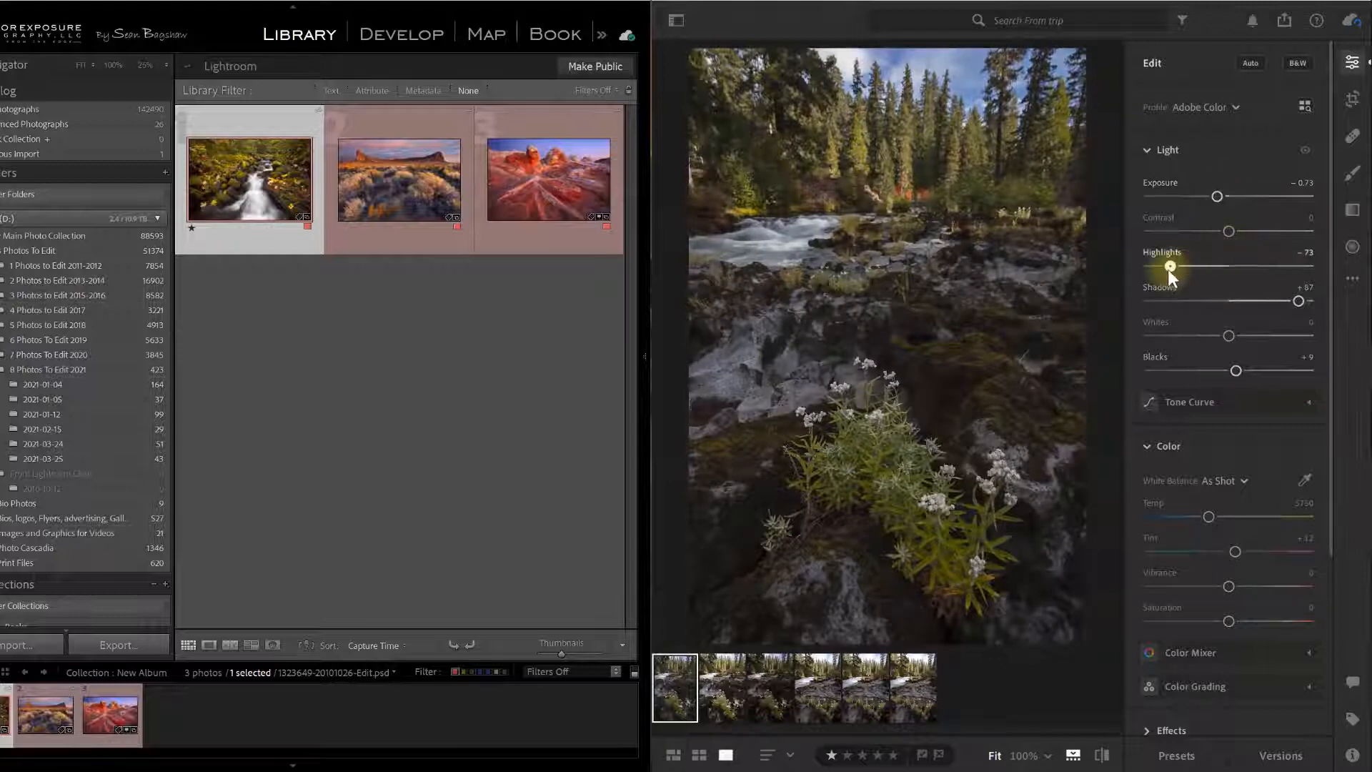
drag(1215, 195, 1226, 193)
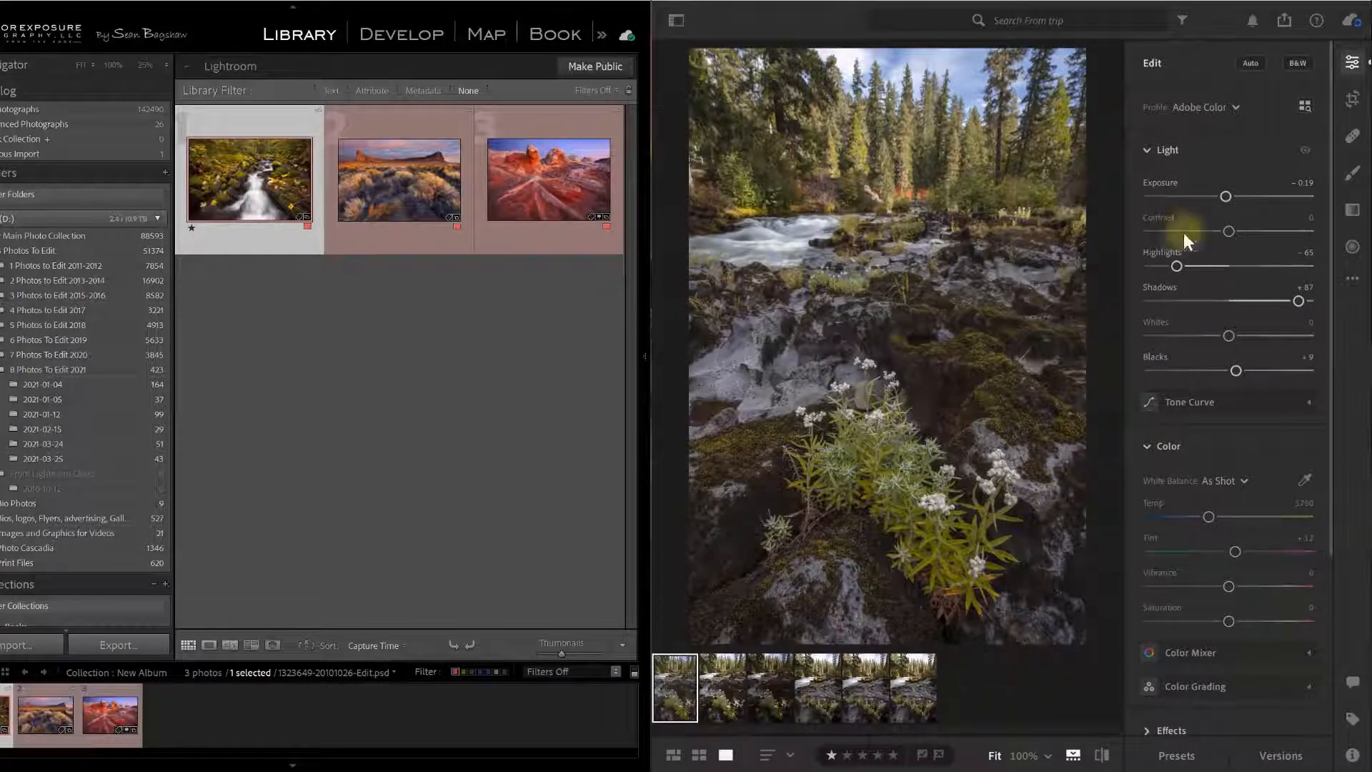
click(679, 24)
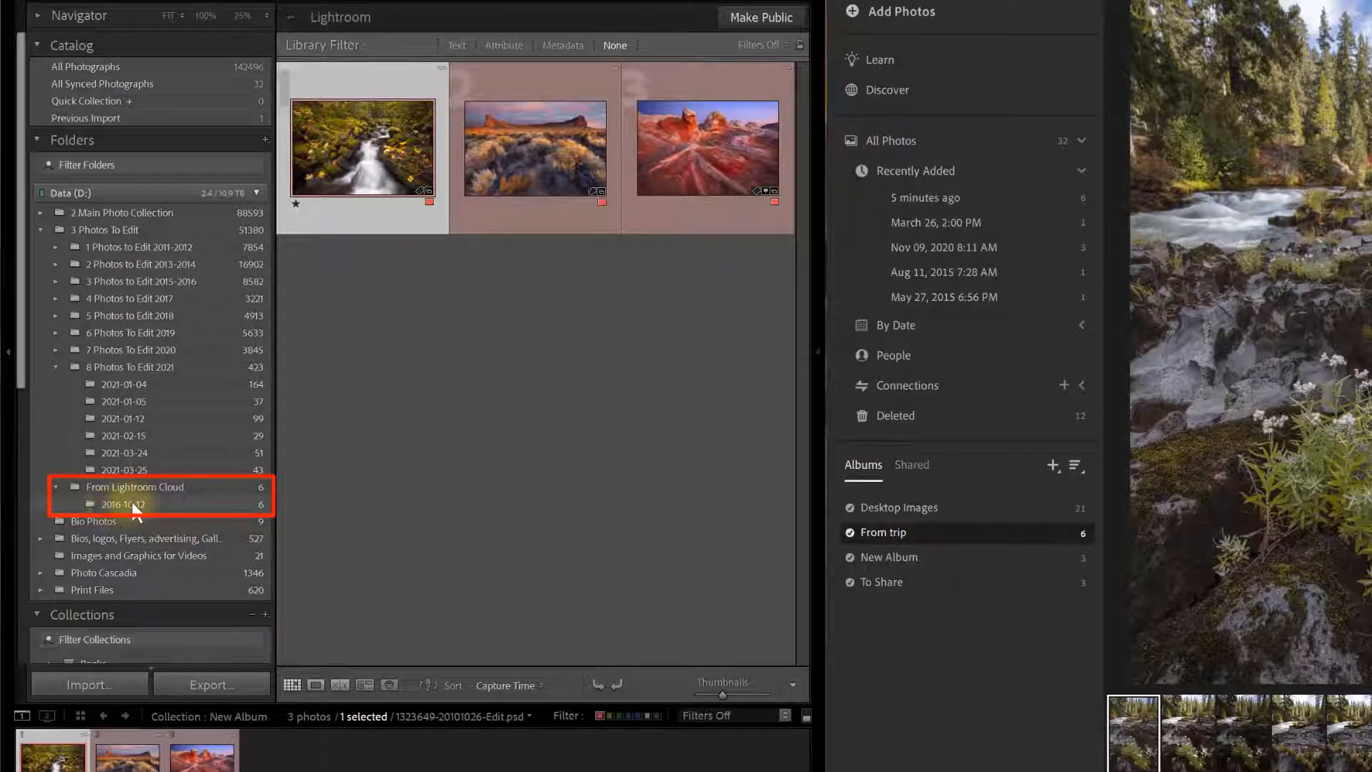
Open the 2016-10-12 folder under From Lightroom Cloud showing six river shots, the first rated one star.
click(131, 503)
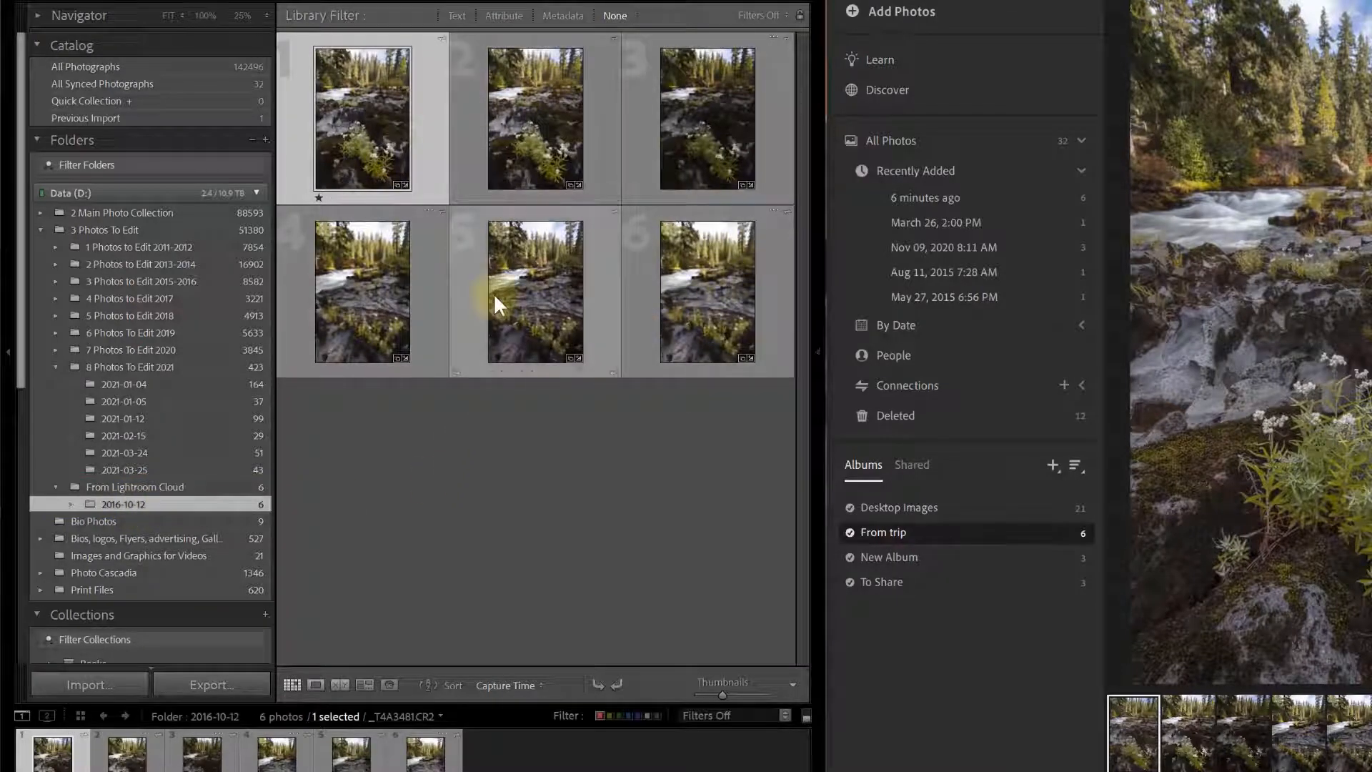
mouse_move(493, 293)
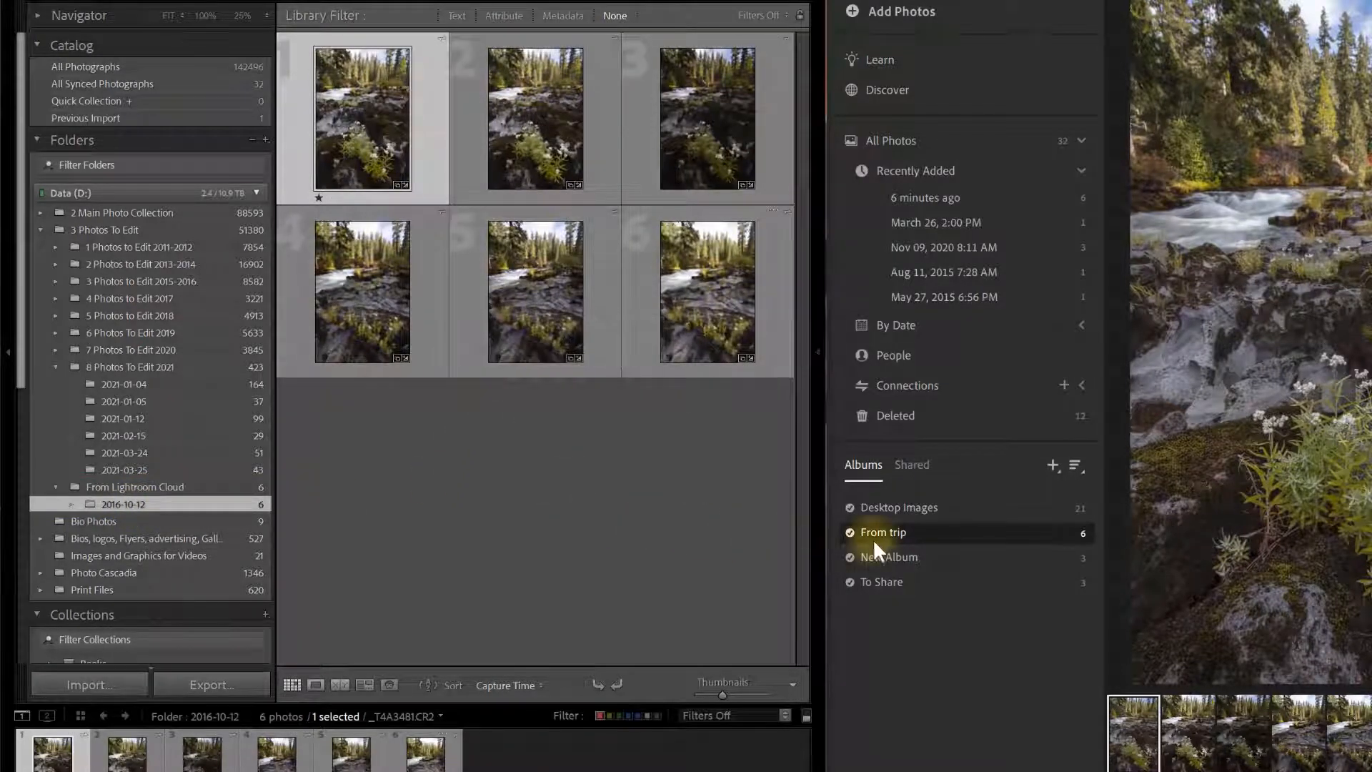
click(904, 530)
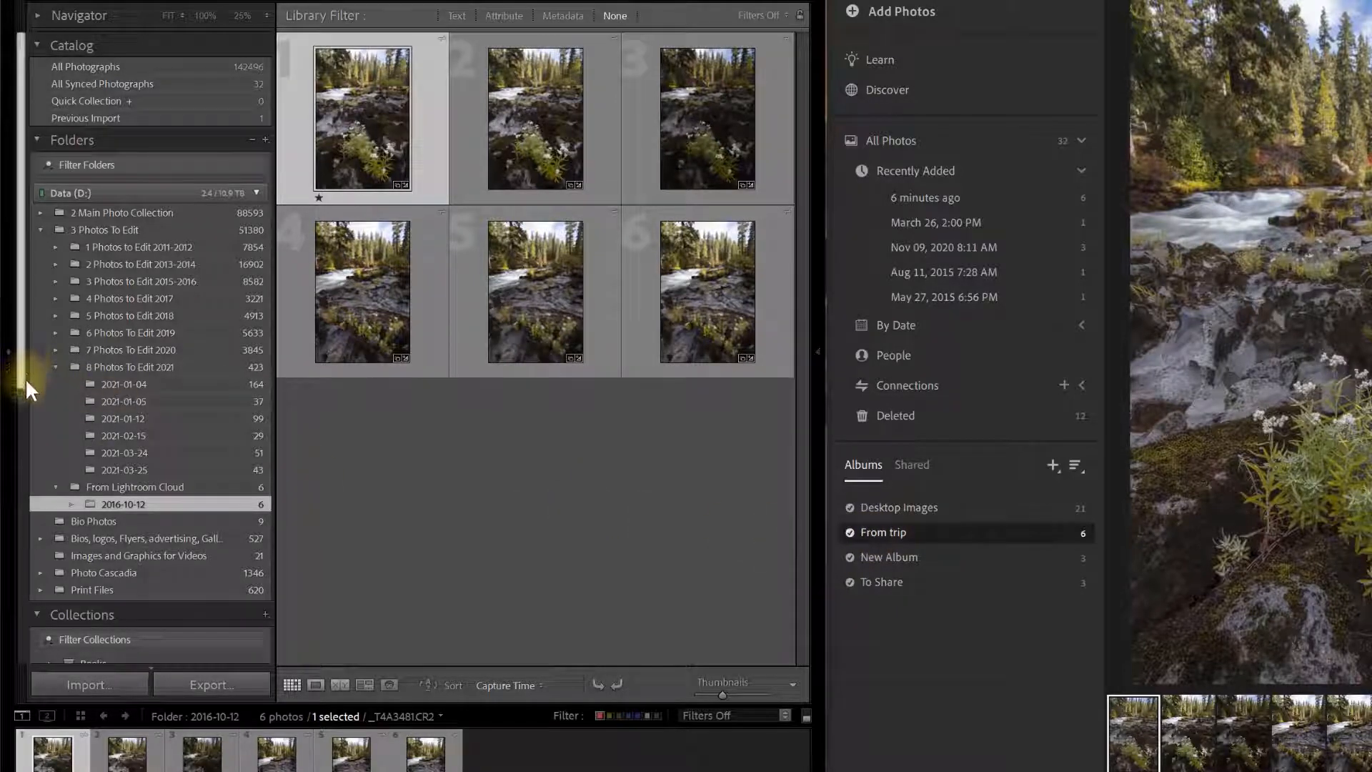
drag(20, 372, 17, 603)
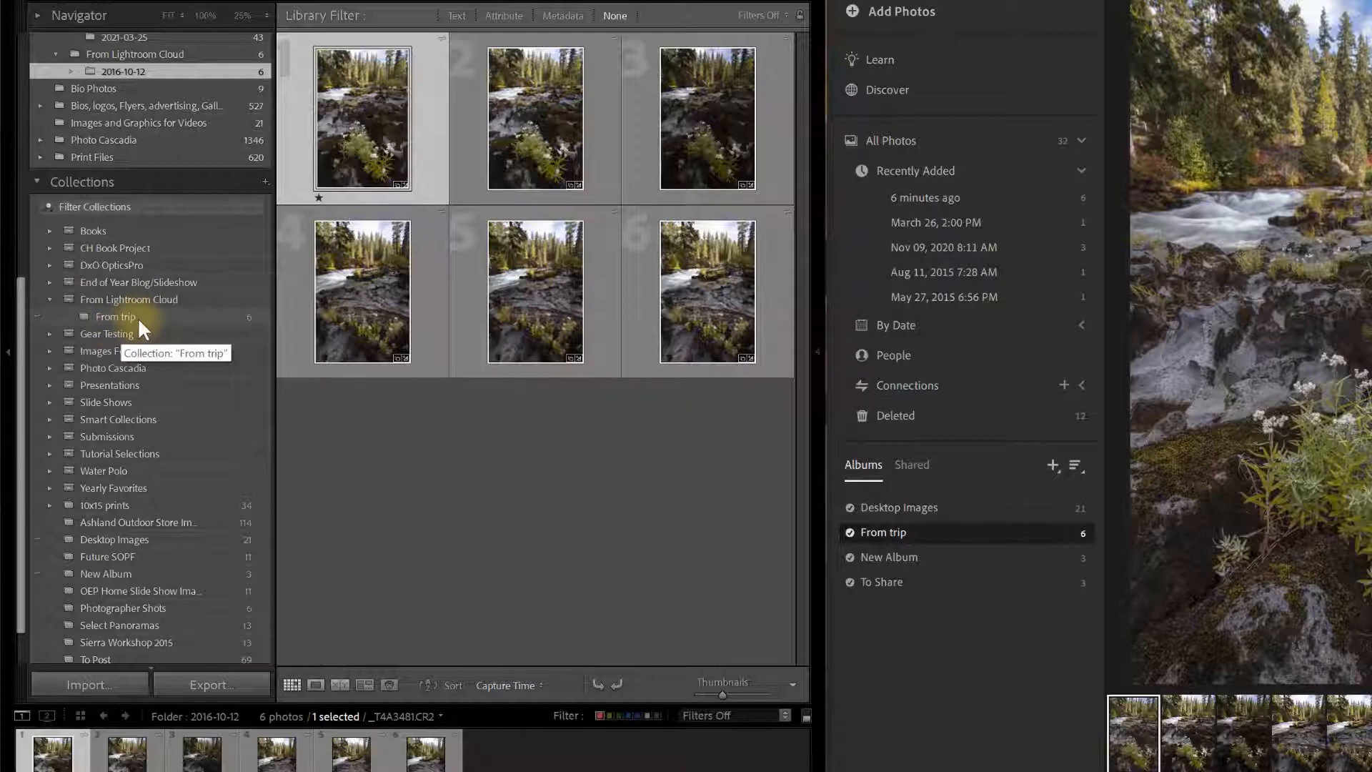
scroll(149, 337, up, 5)
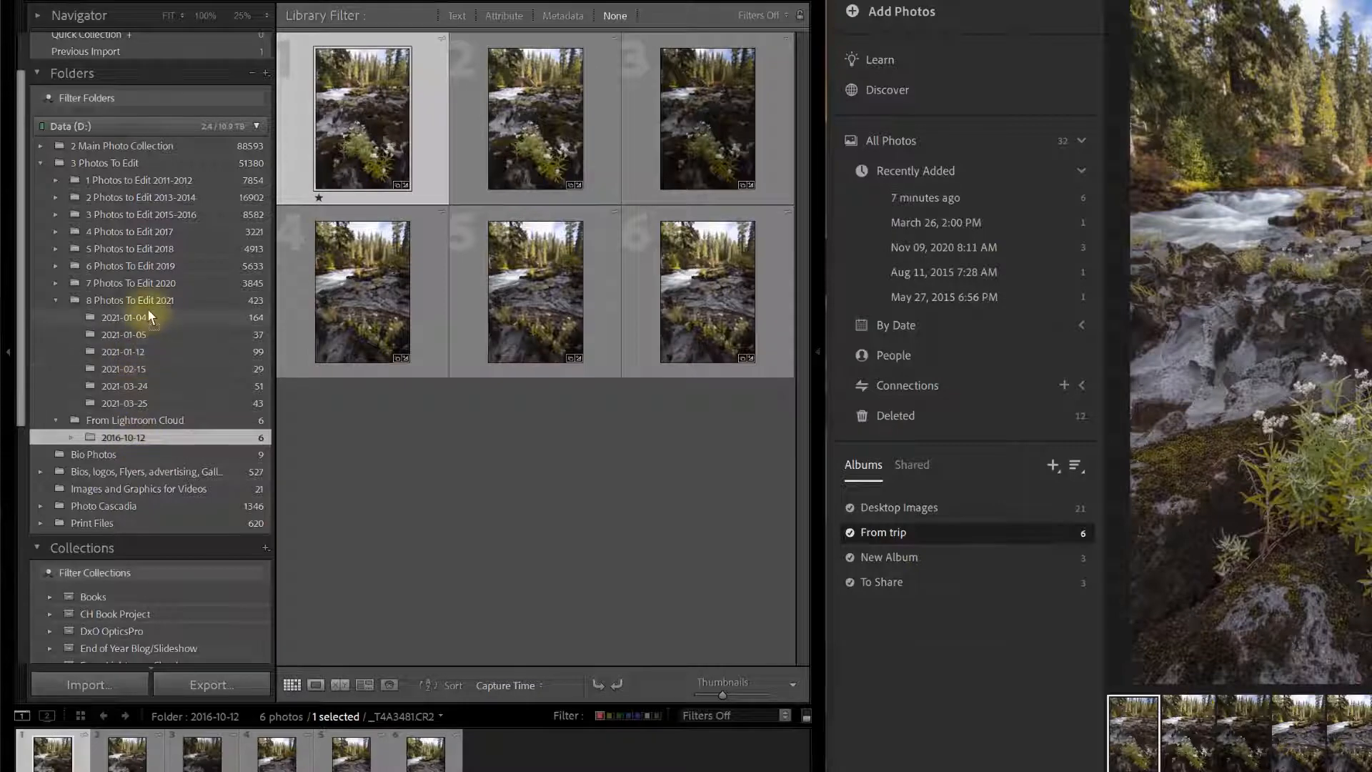
Move the 2016-10-12 folder into 8 Photos To Edit 2021, leaving From Lightroom Cloud empty.
drag(122, 436, 147, 307)
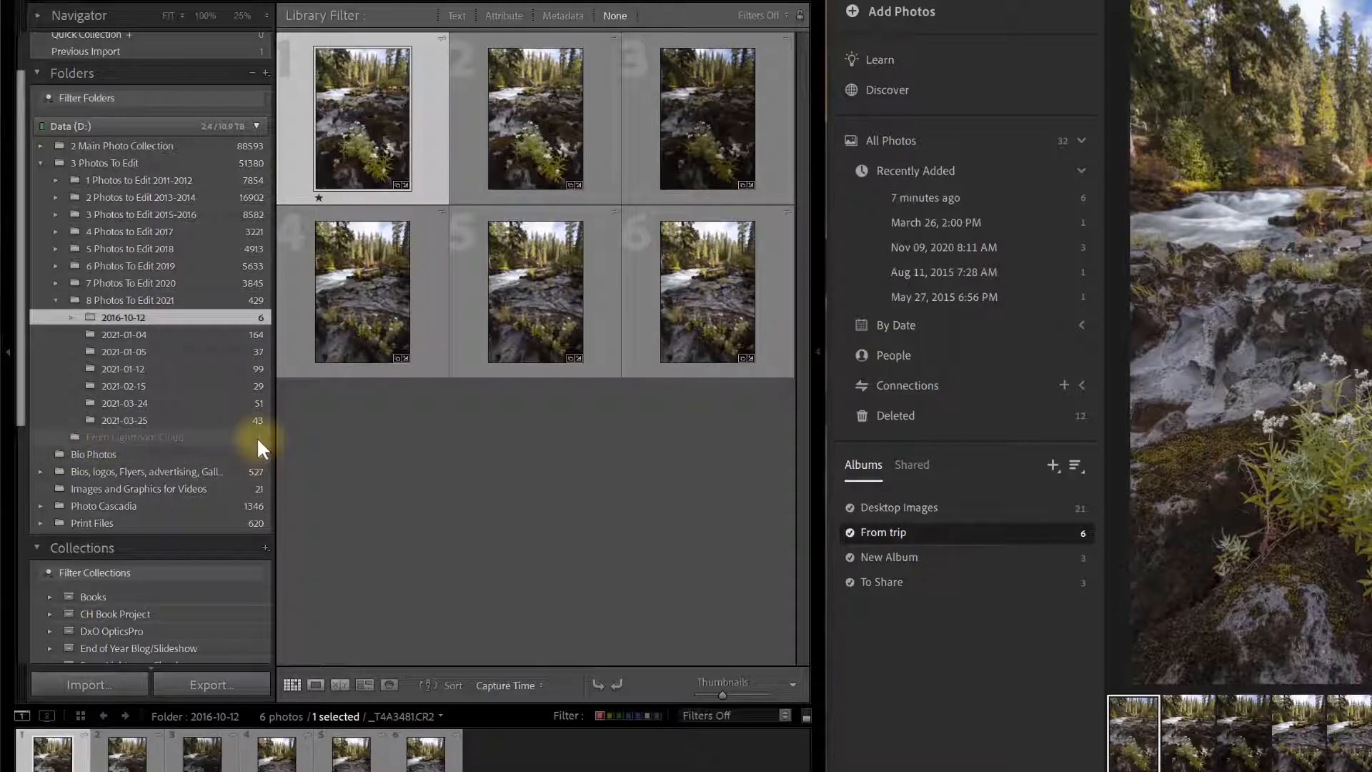
scroll(268, 536, down, 5)
scroll(263, 535, up, 7)
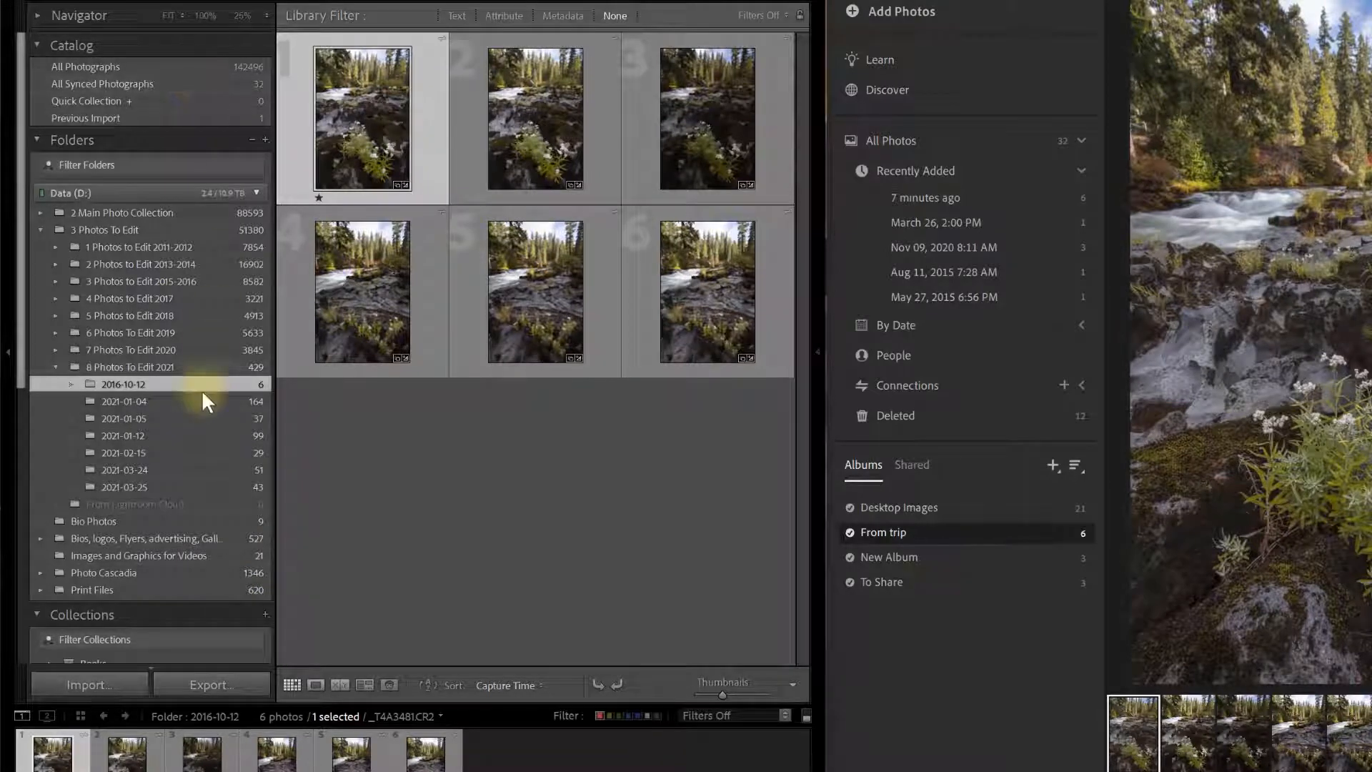
scroll(202, 391, down, 13)
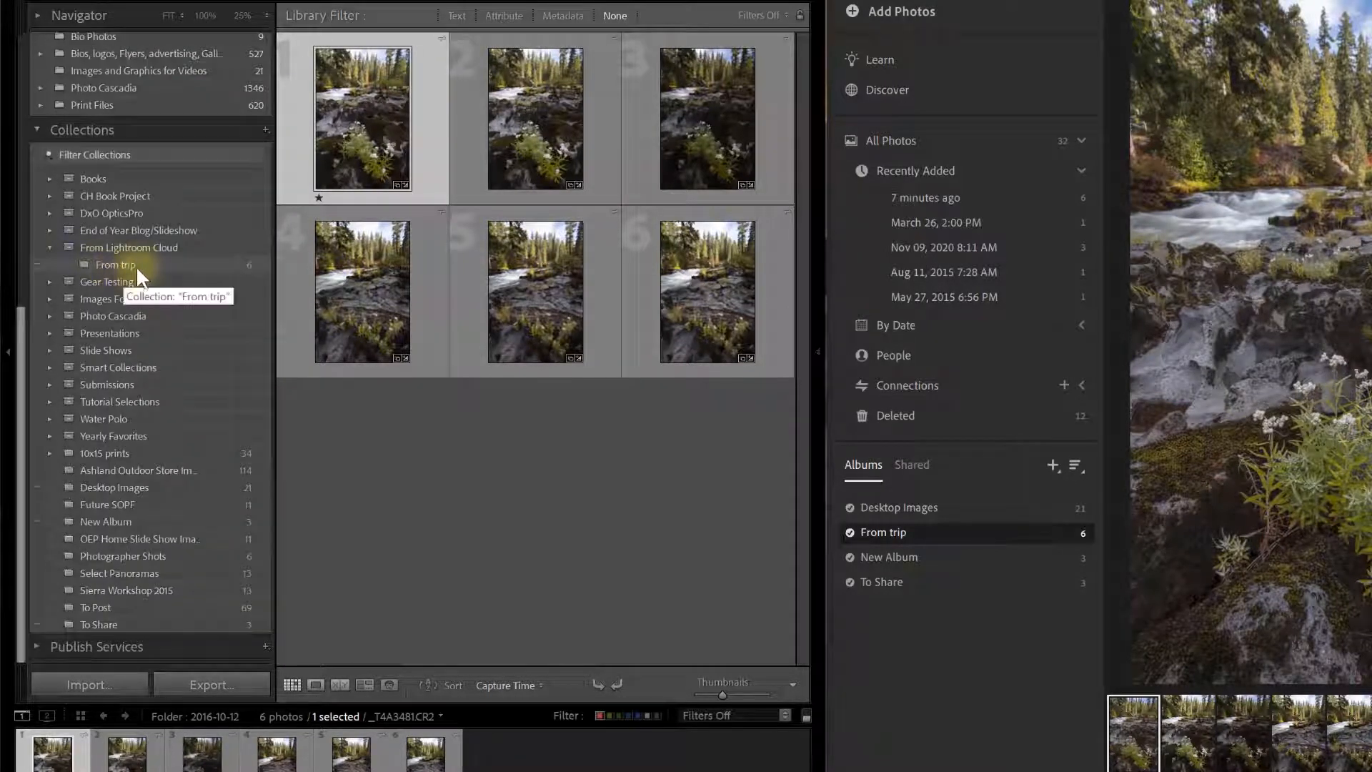
Delete the From trip collection and confirm, leaving New Album as the only synced collection.
click(174, 265)
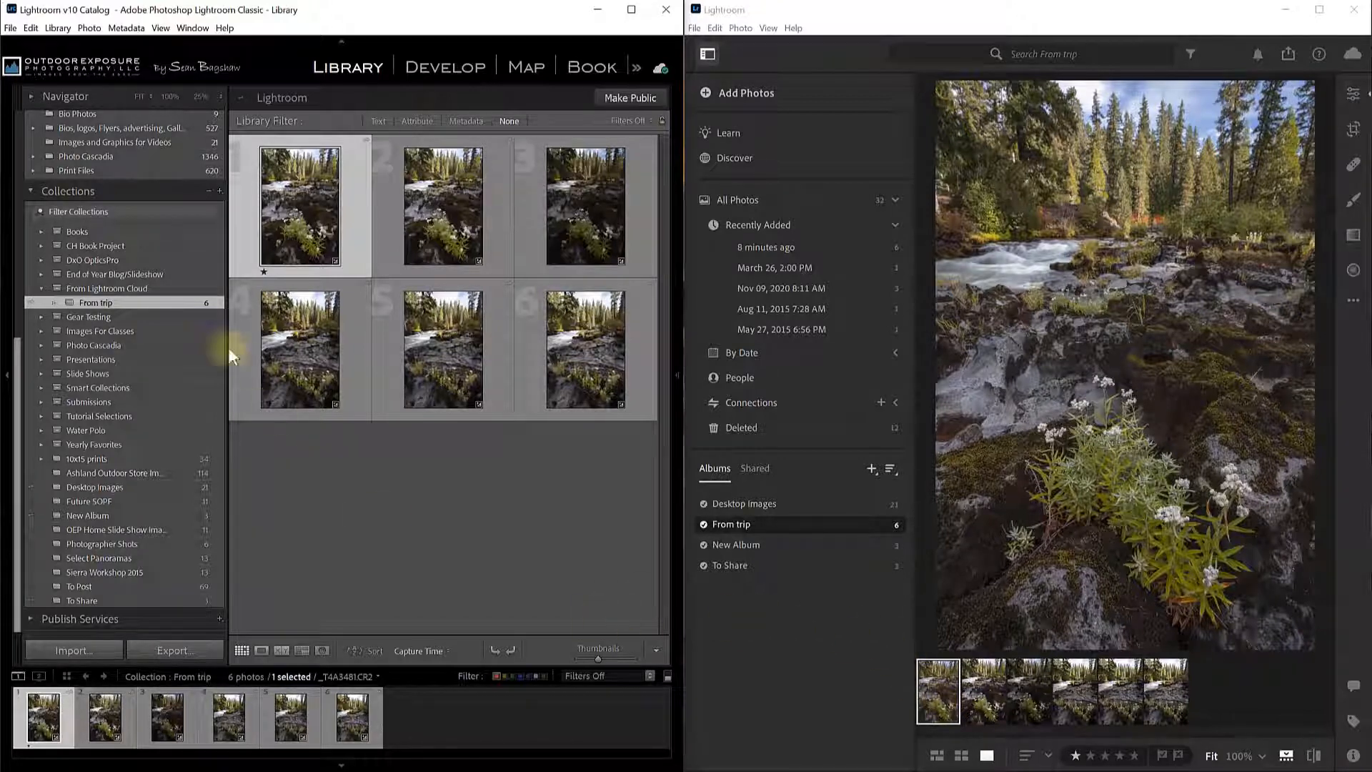
right_click(143, 302)
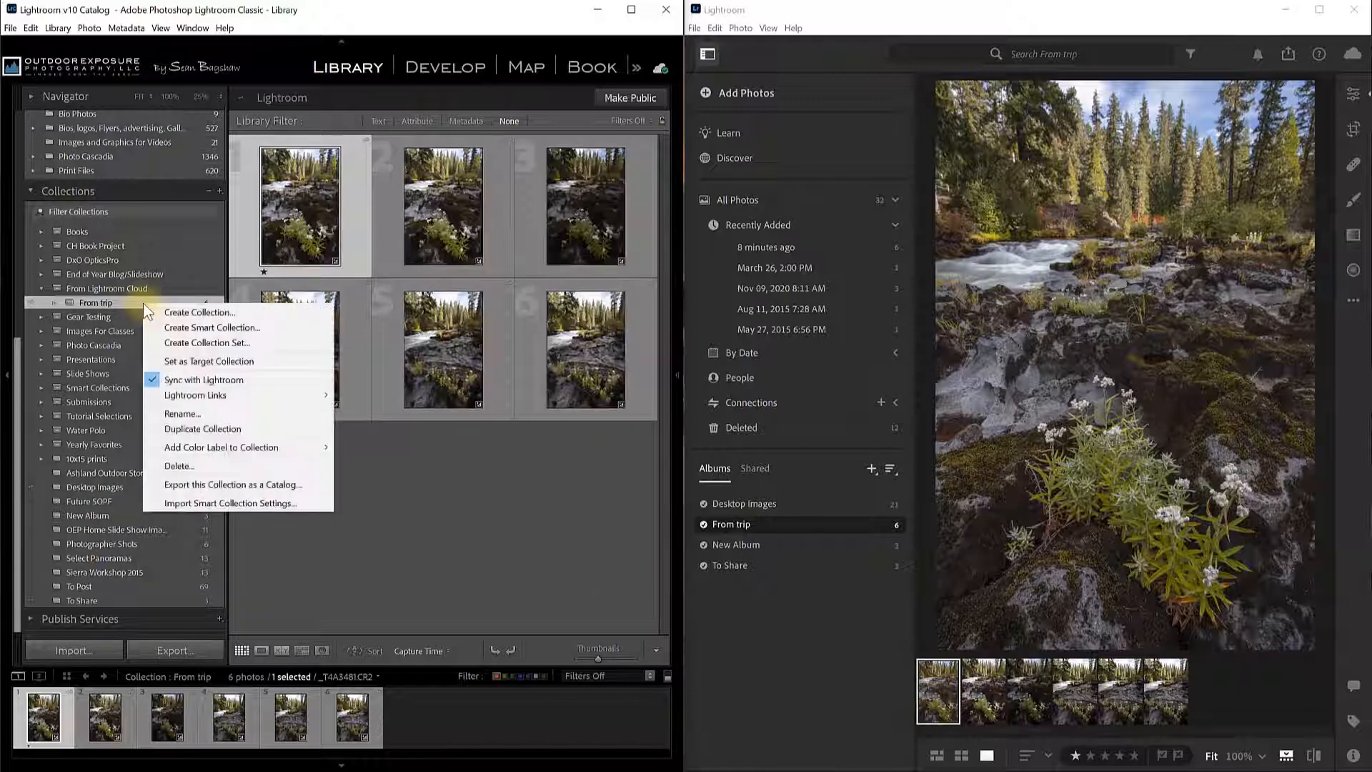
click(180, 466)
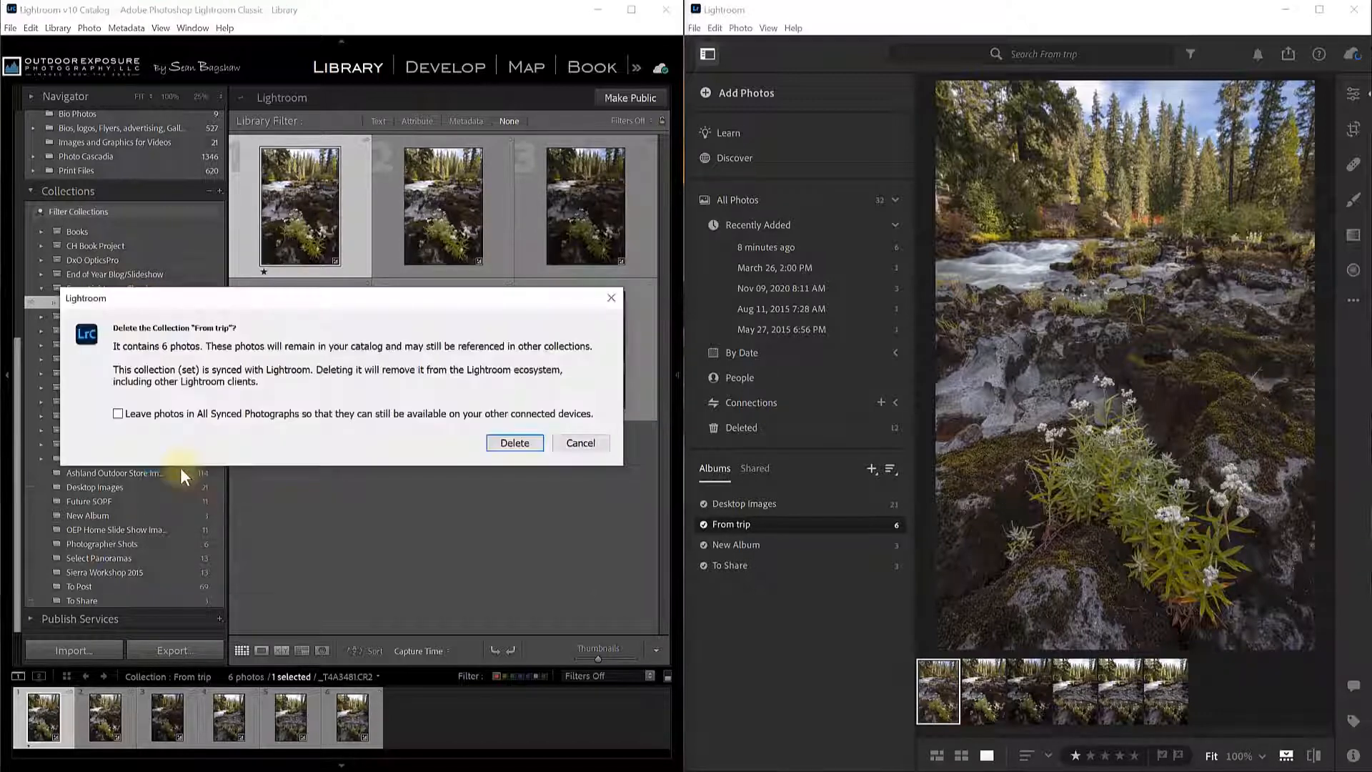
click(516, 444)
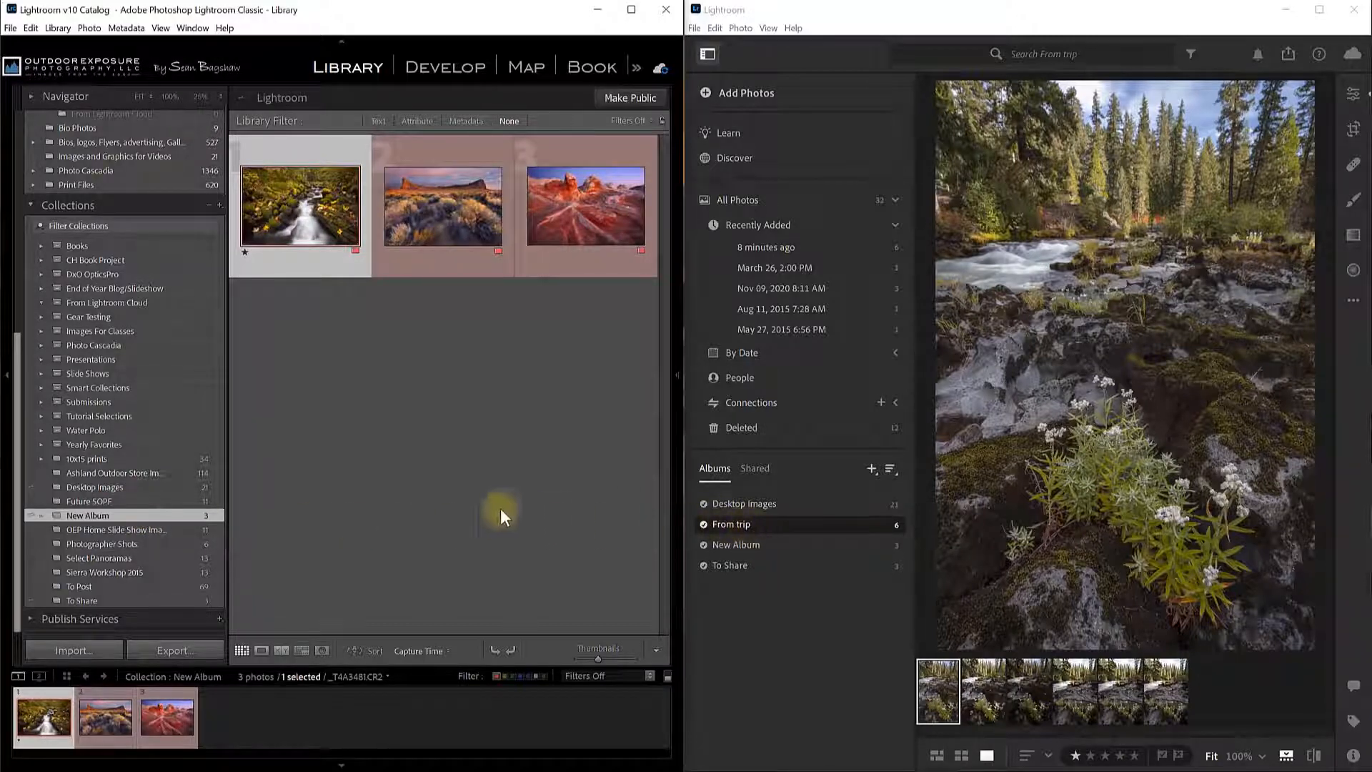
Show the 2016-10-12 folder's six photos in the Lightroom Classic grid.
scroll(208, 478, up, 10)
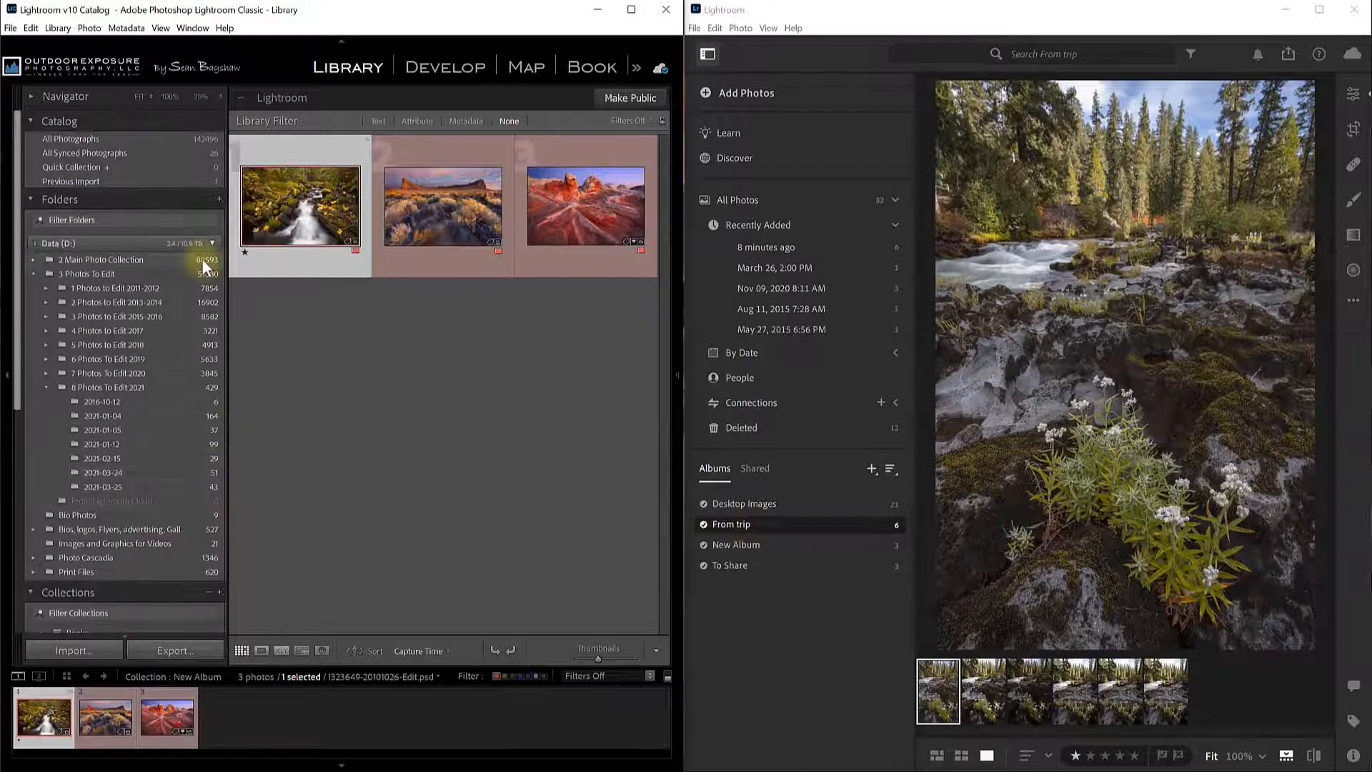
click(107, 402)
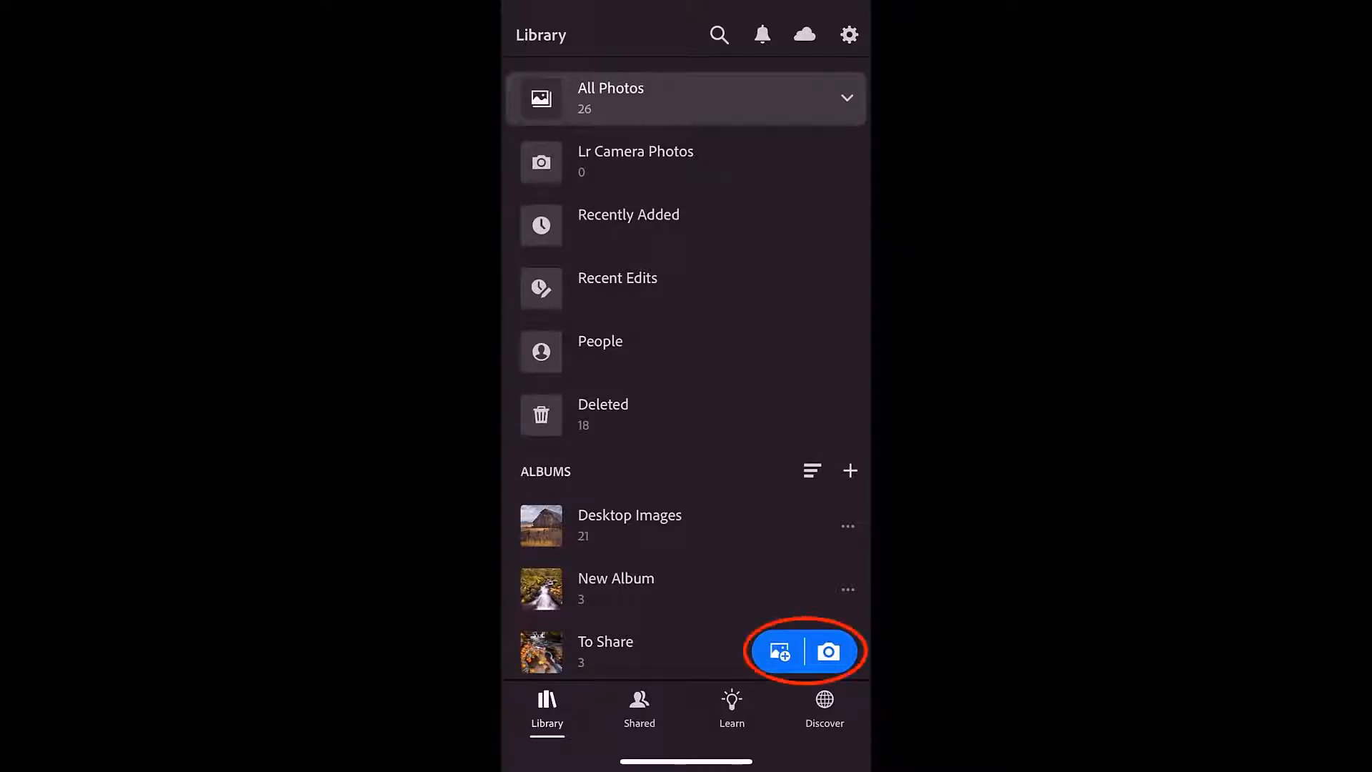
Shoot a DNG photo of the pink flower with the Lightroom mobile camera in PRO mode.
click(829, 652)
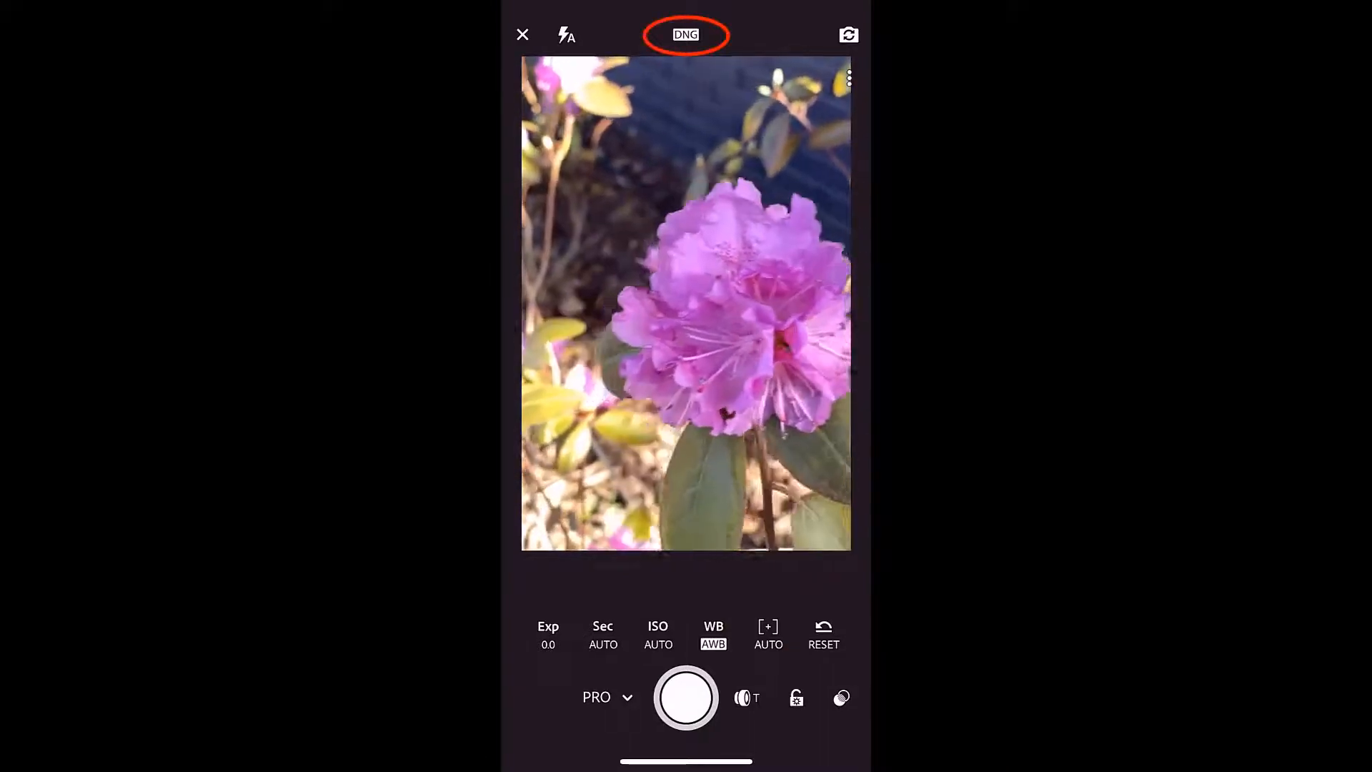
click(523, 34)
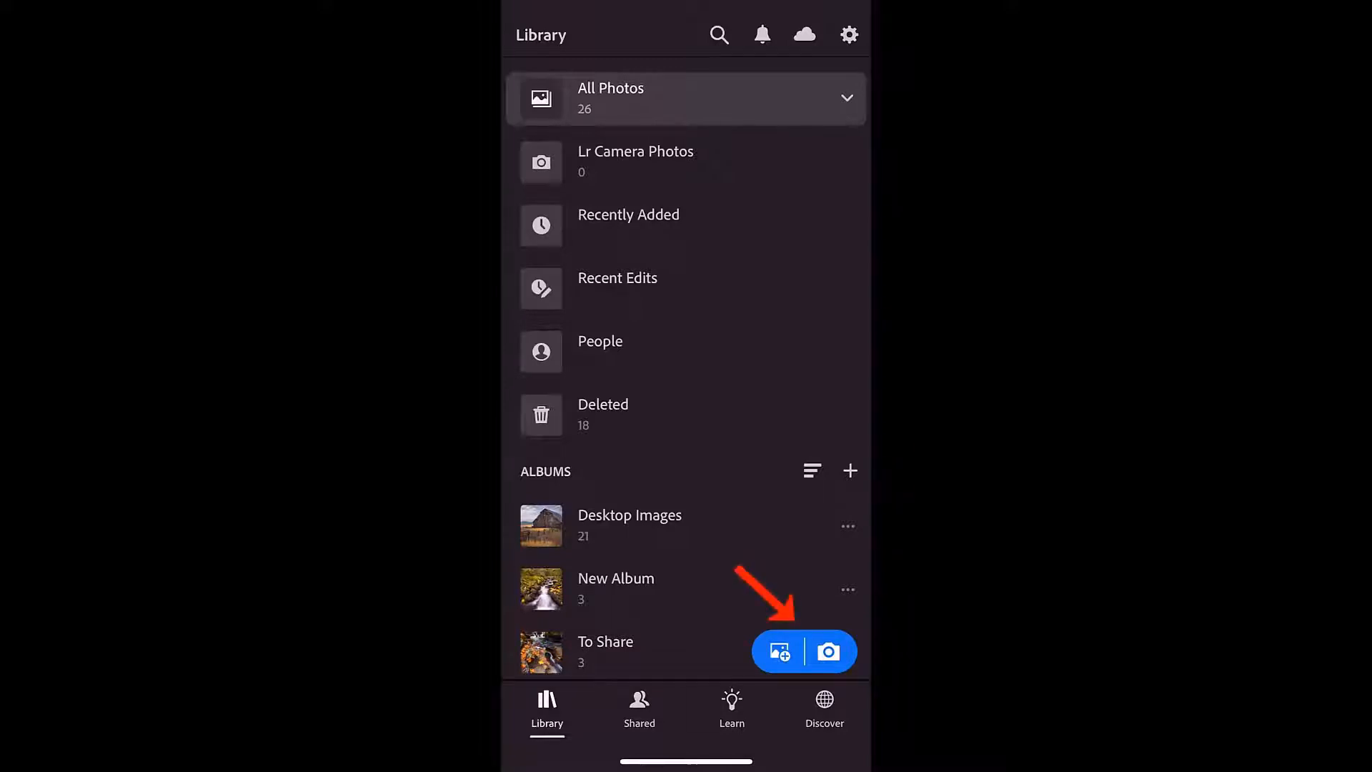
click(829, 652)
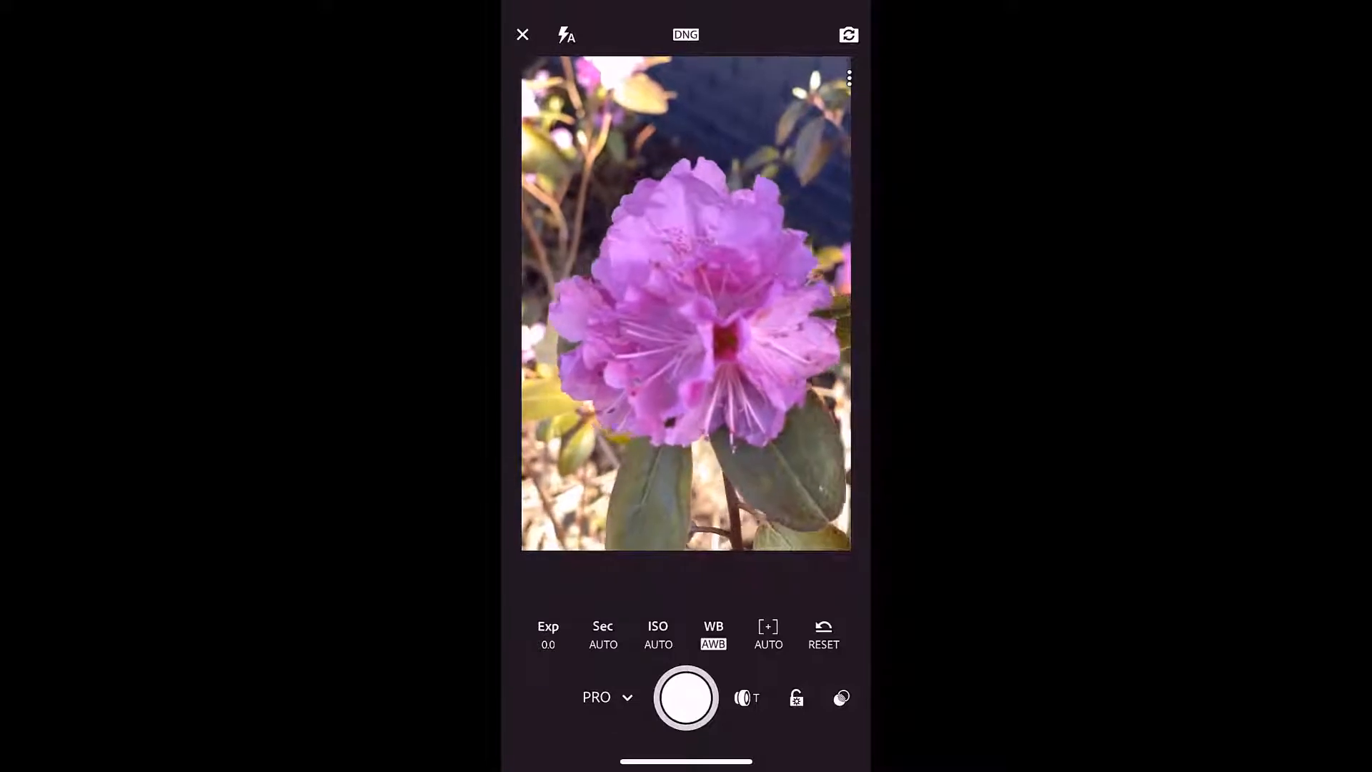
click(686, 698)
click(523, 35)
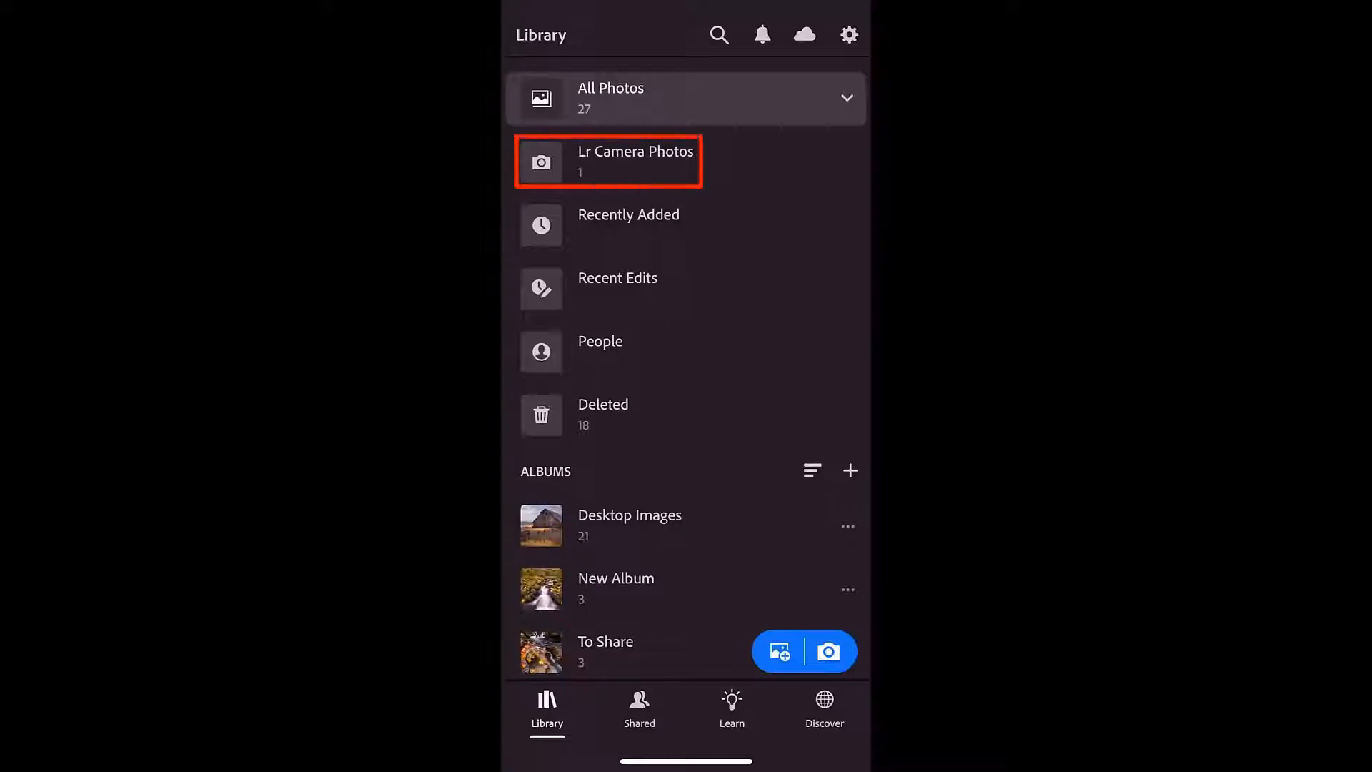
Apply Auto adjustments to the flower photo in Lr Camera Photos and check its cloud backup status.
click(635, 162)
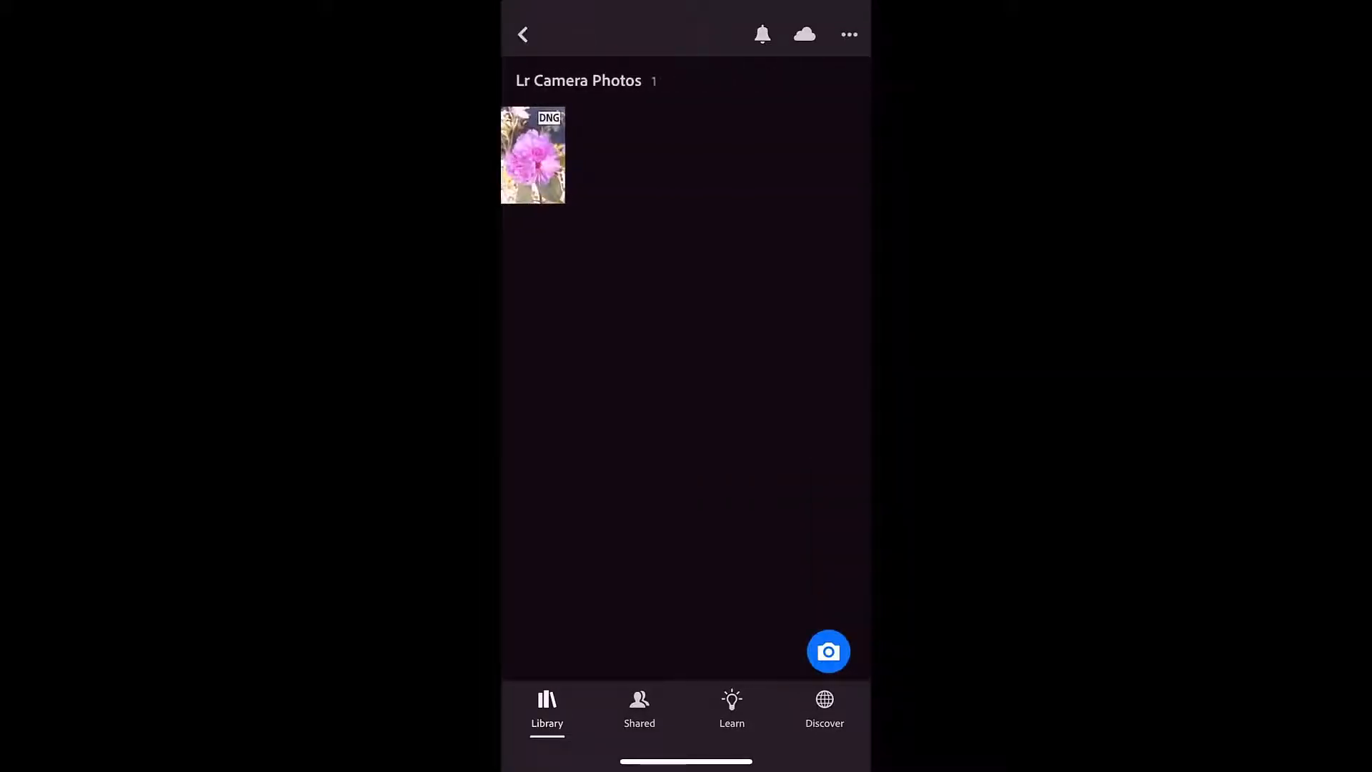
click(533, 155)
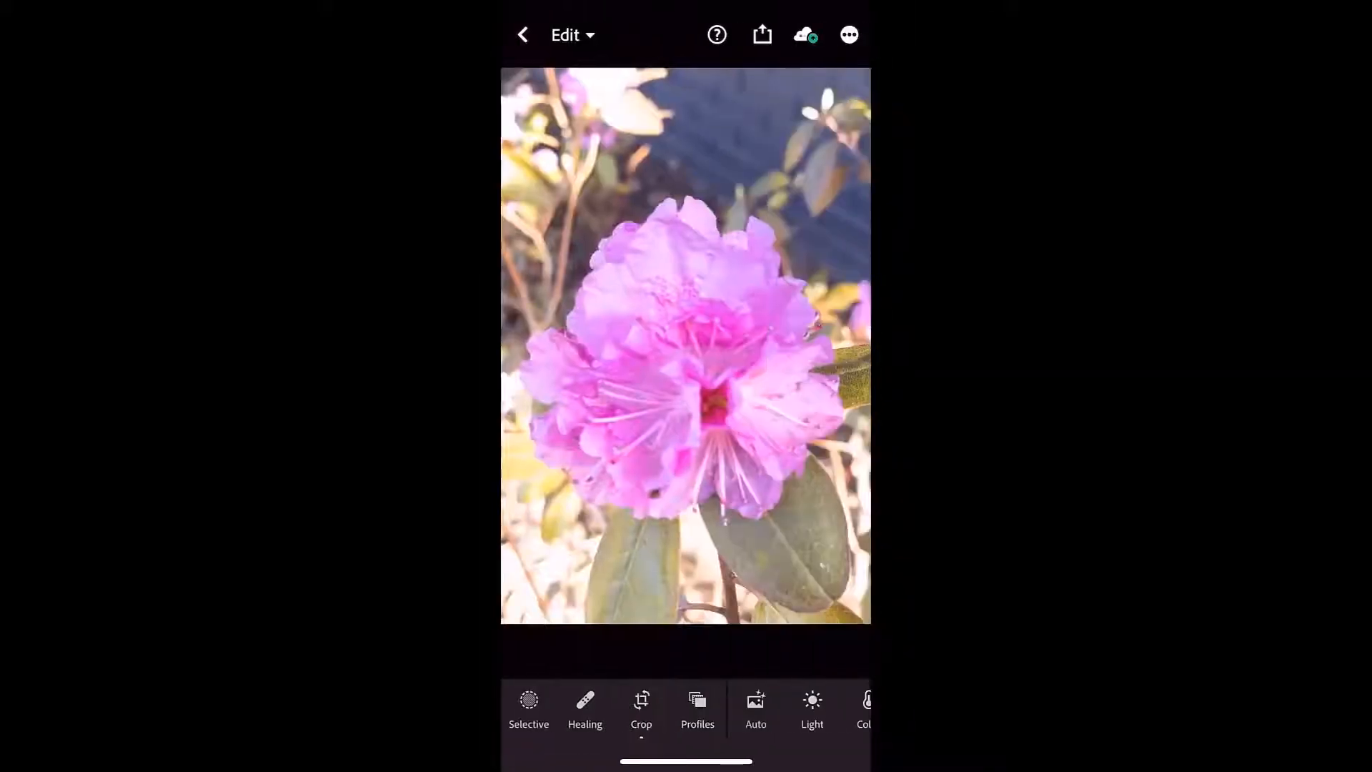
click(756, 708)
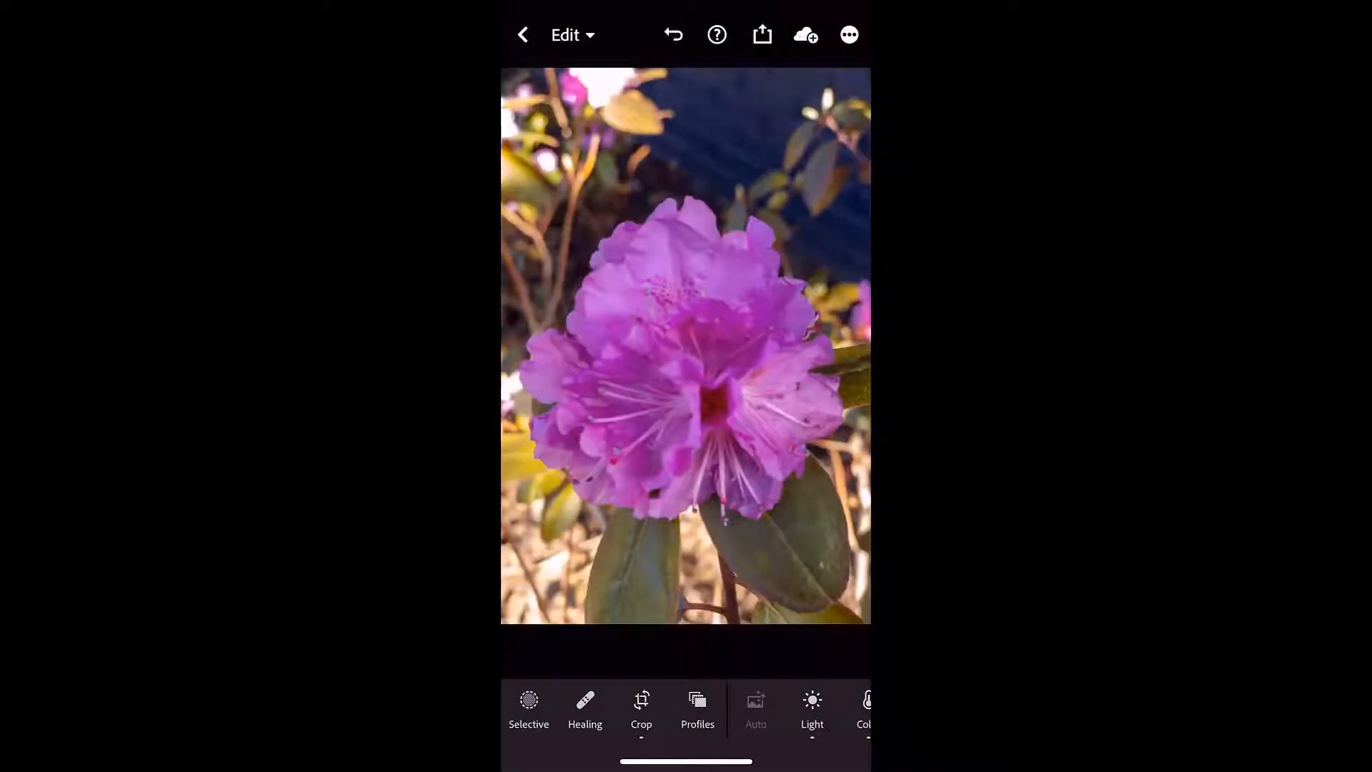
click(805, 35)
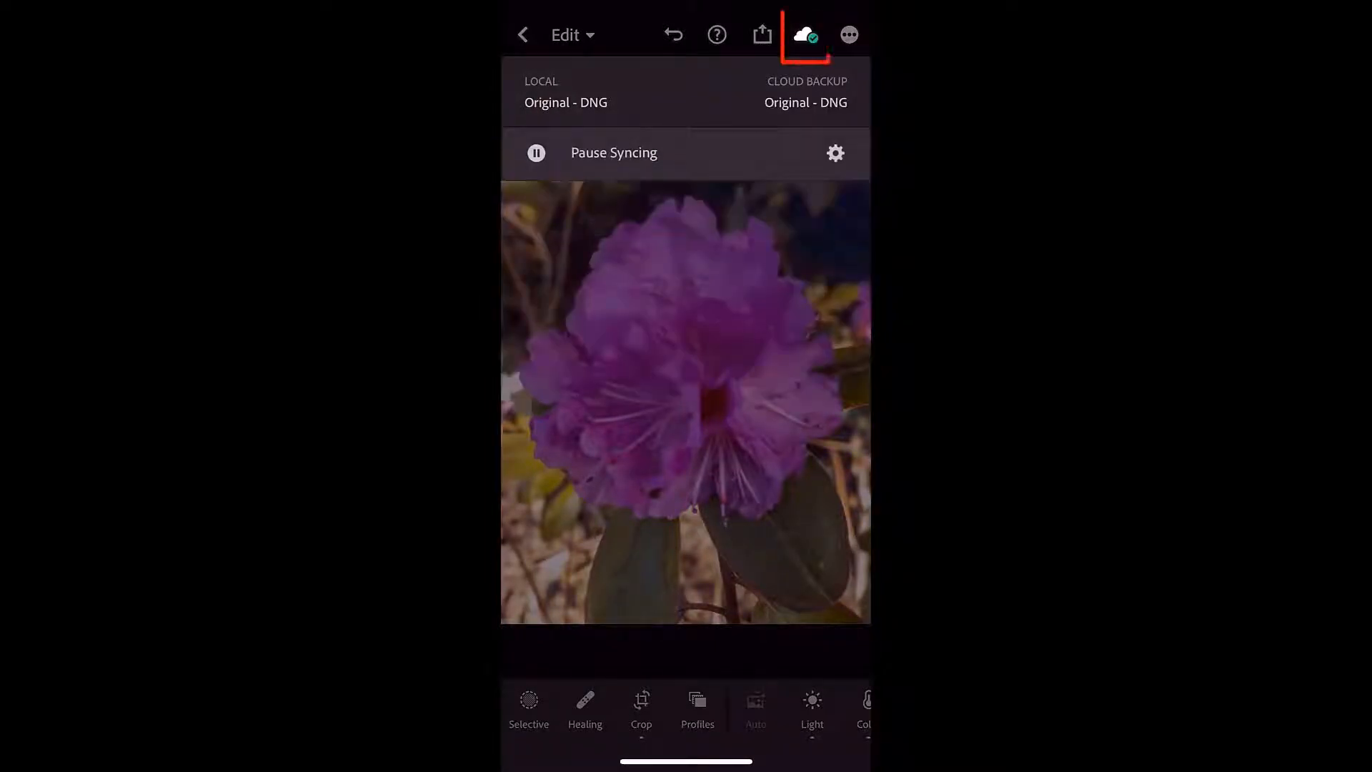
click(806, 35)
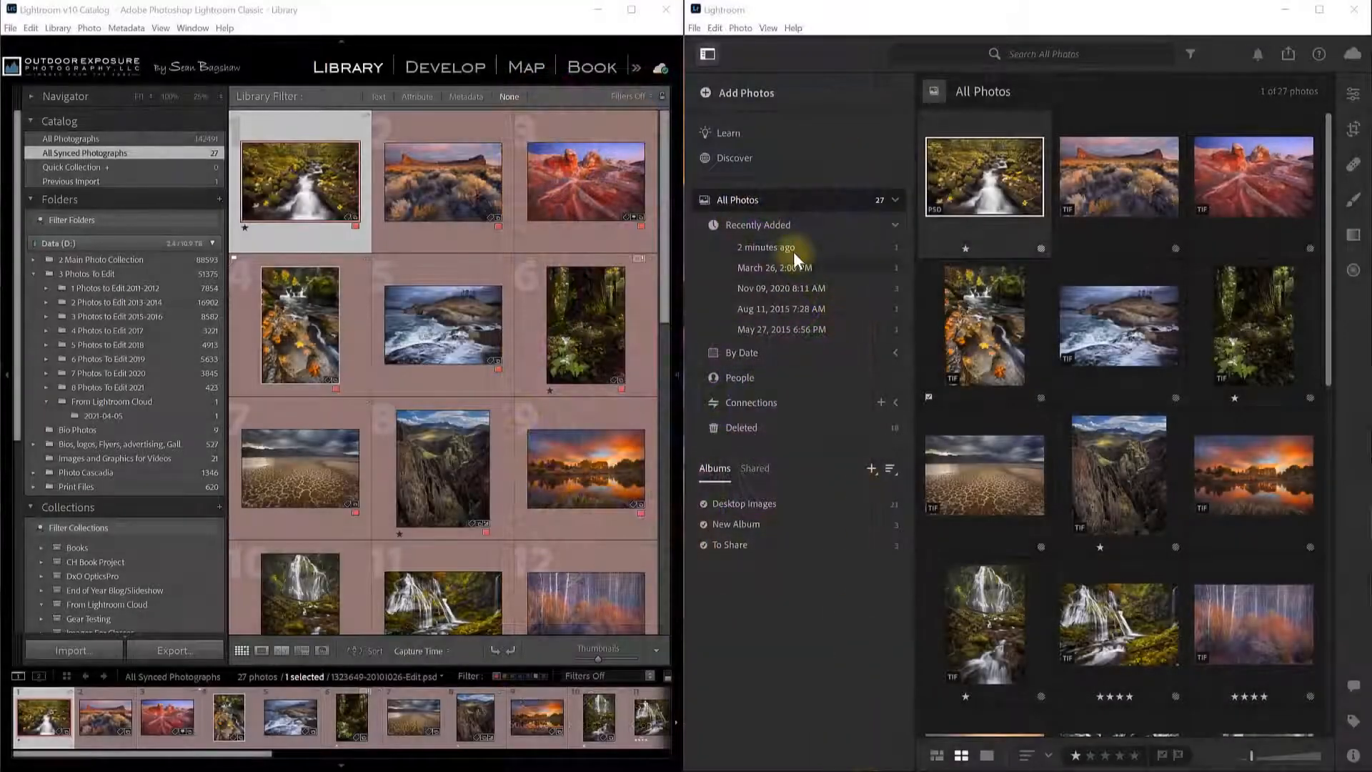
Filter to photos added two minutes ago, view the flower photo large, then show From Lightroom Cloud.
click(786, 250)
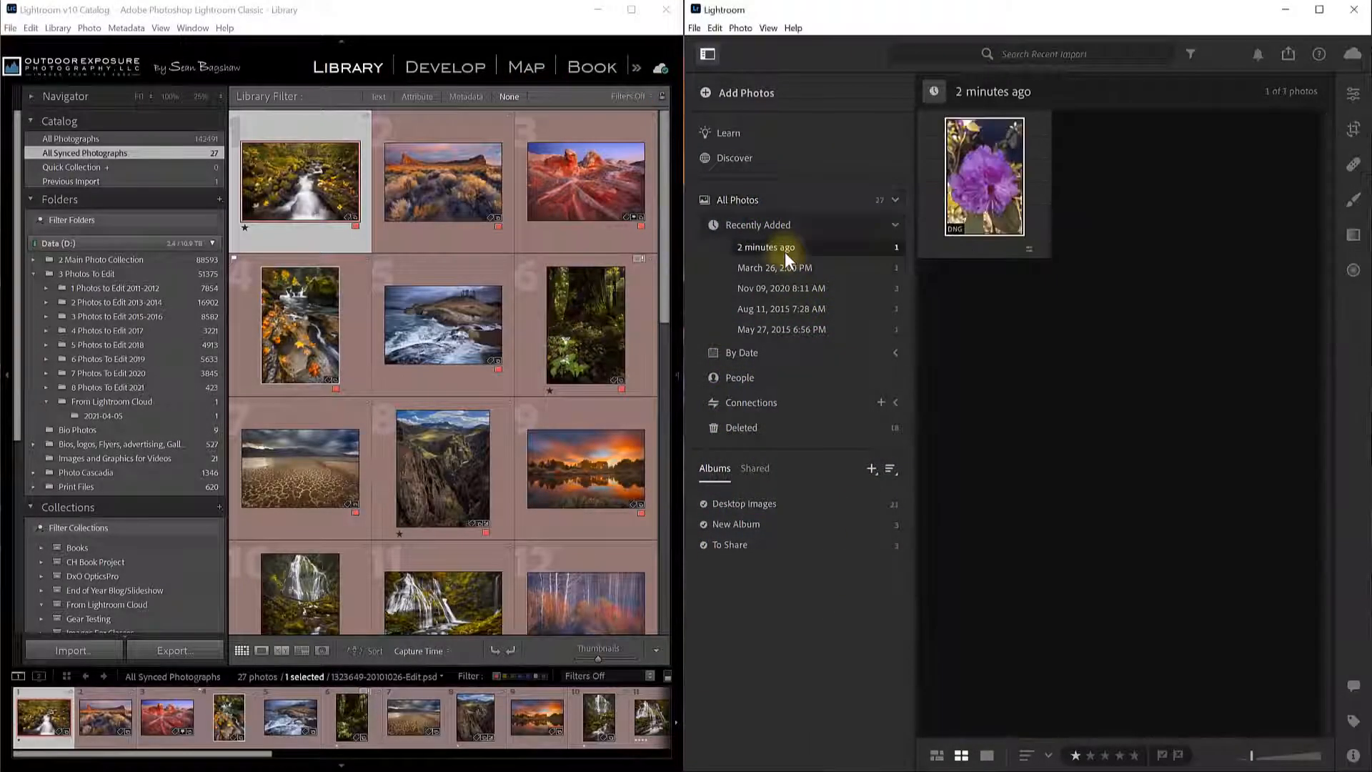
click(987, 755)
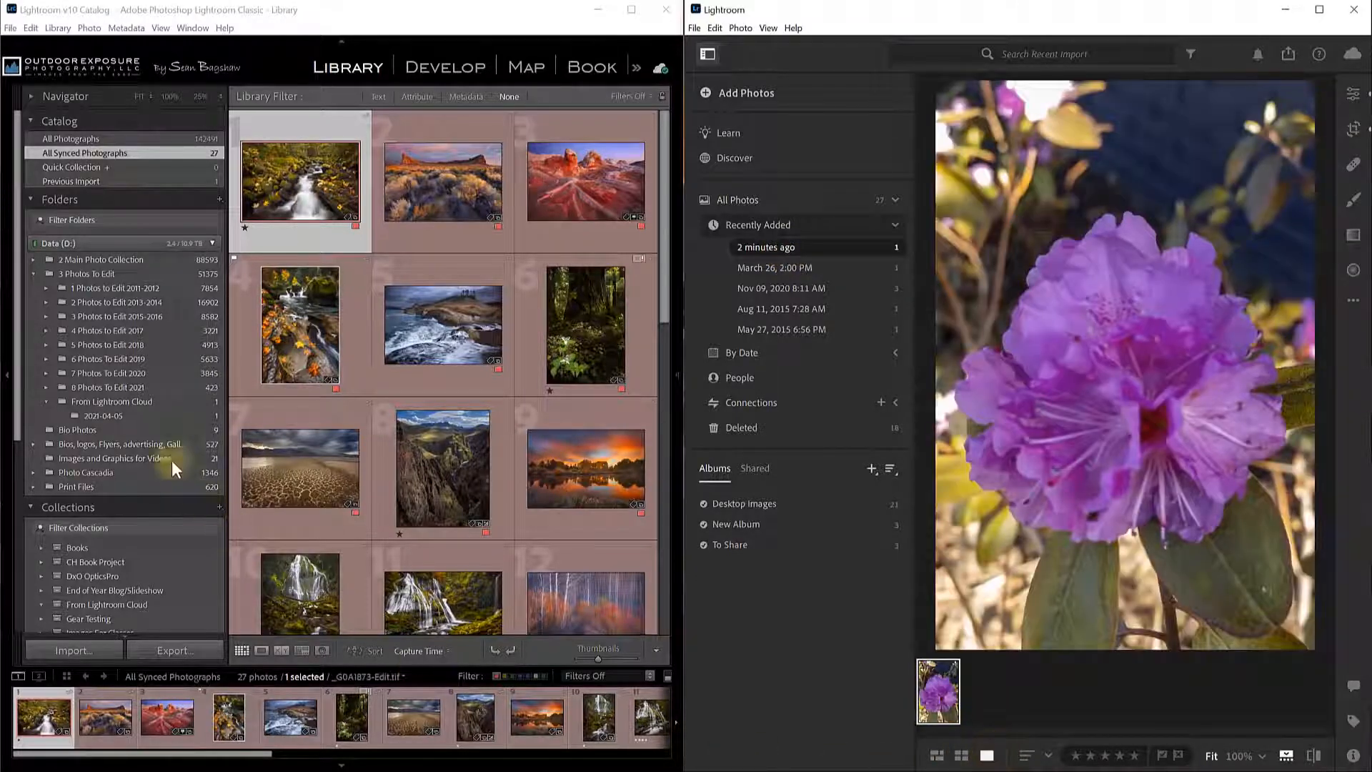
click(150, 401)
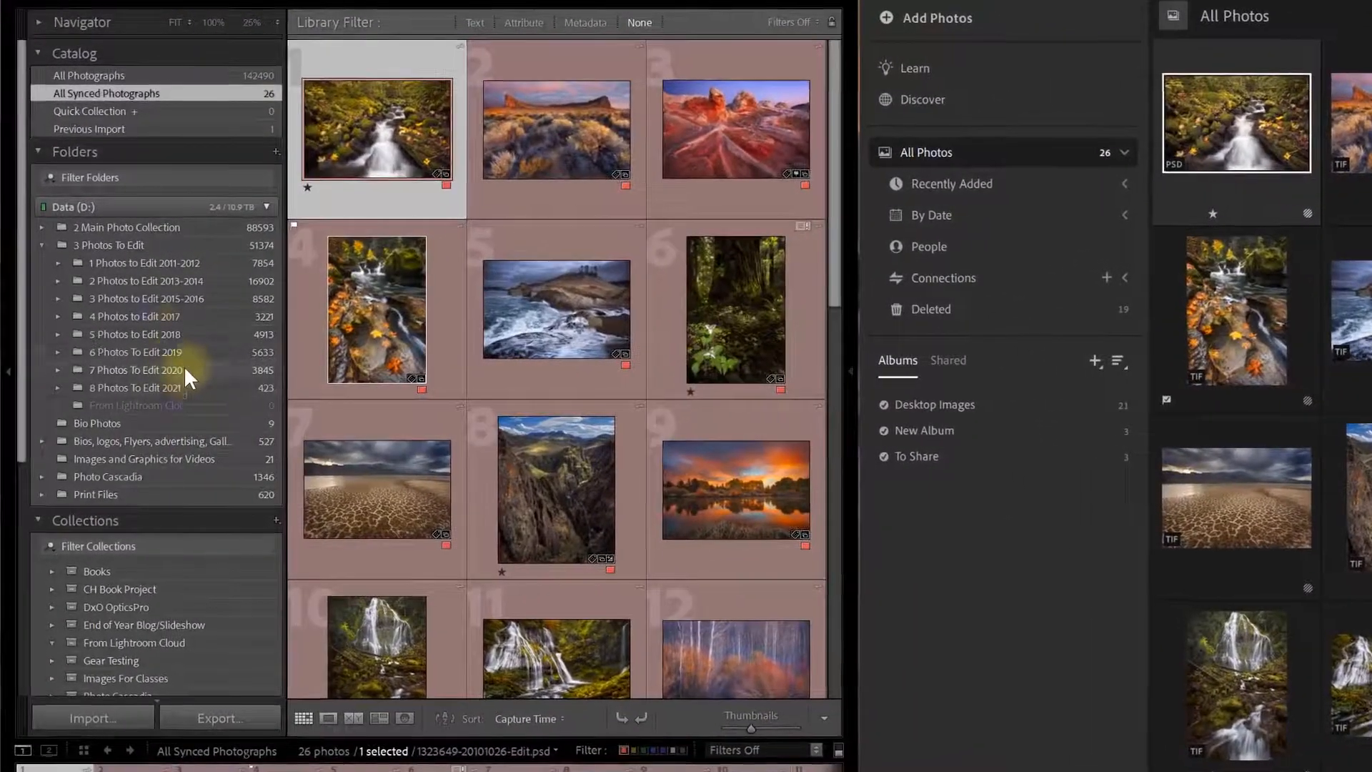
Show the 7854 photos of the 1 Photos to Edit 2011-2012 folder in the grid.
click(138, 263)
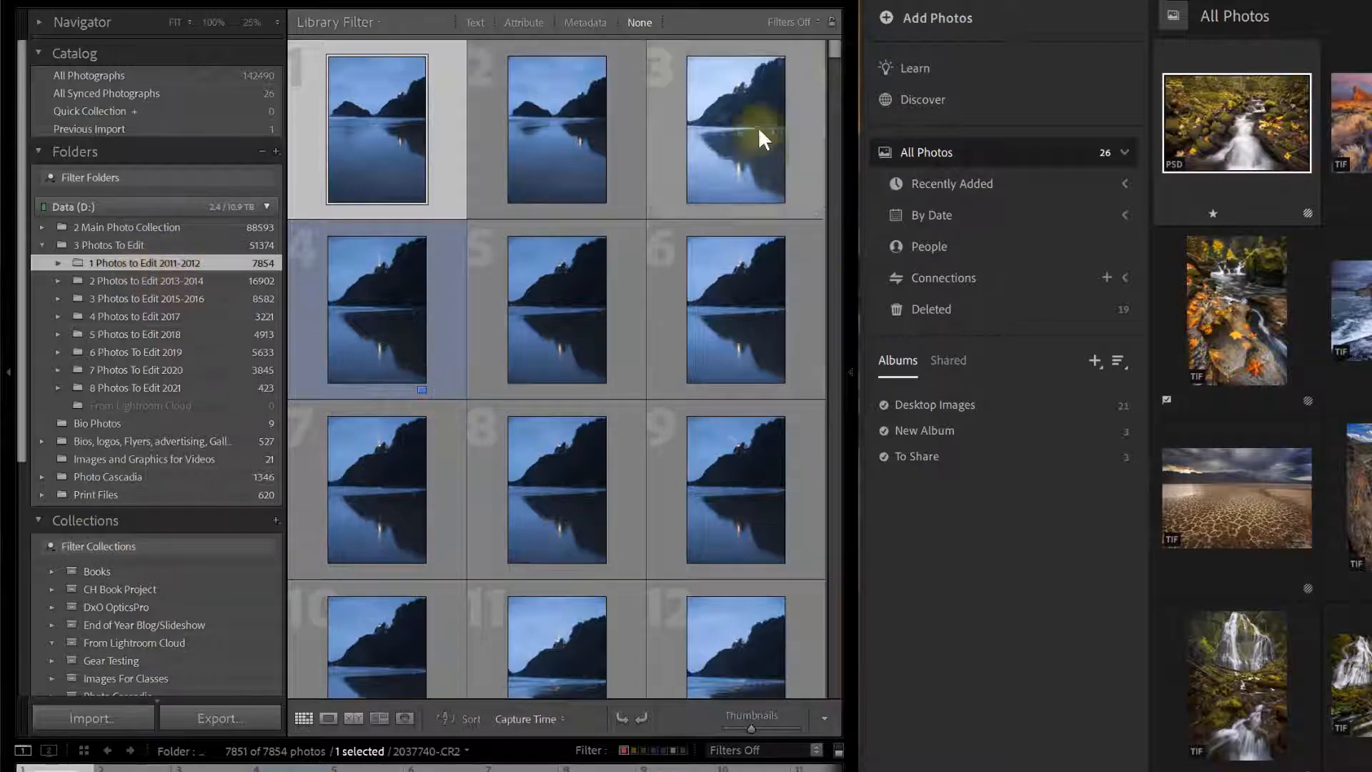
Use the Attribute filter to find and select the edited TIF 2616058--Edit.tif.
click(522, 22)
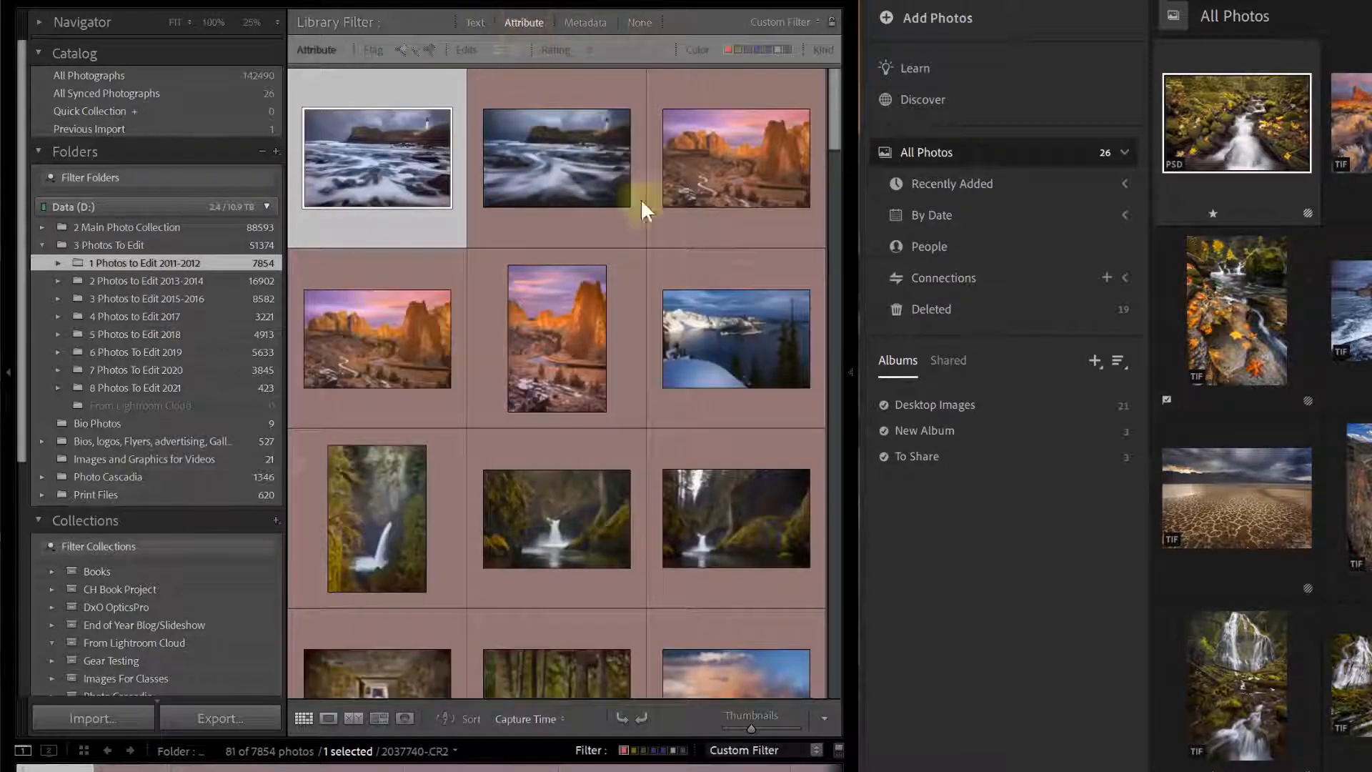
scroll(834, 140, down, 3)
drag(835, 157, 822, 593)
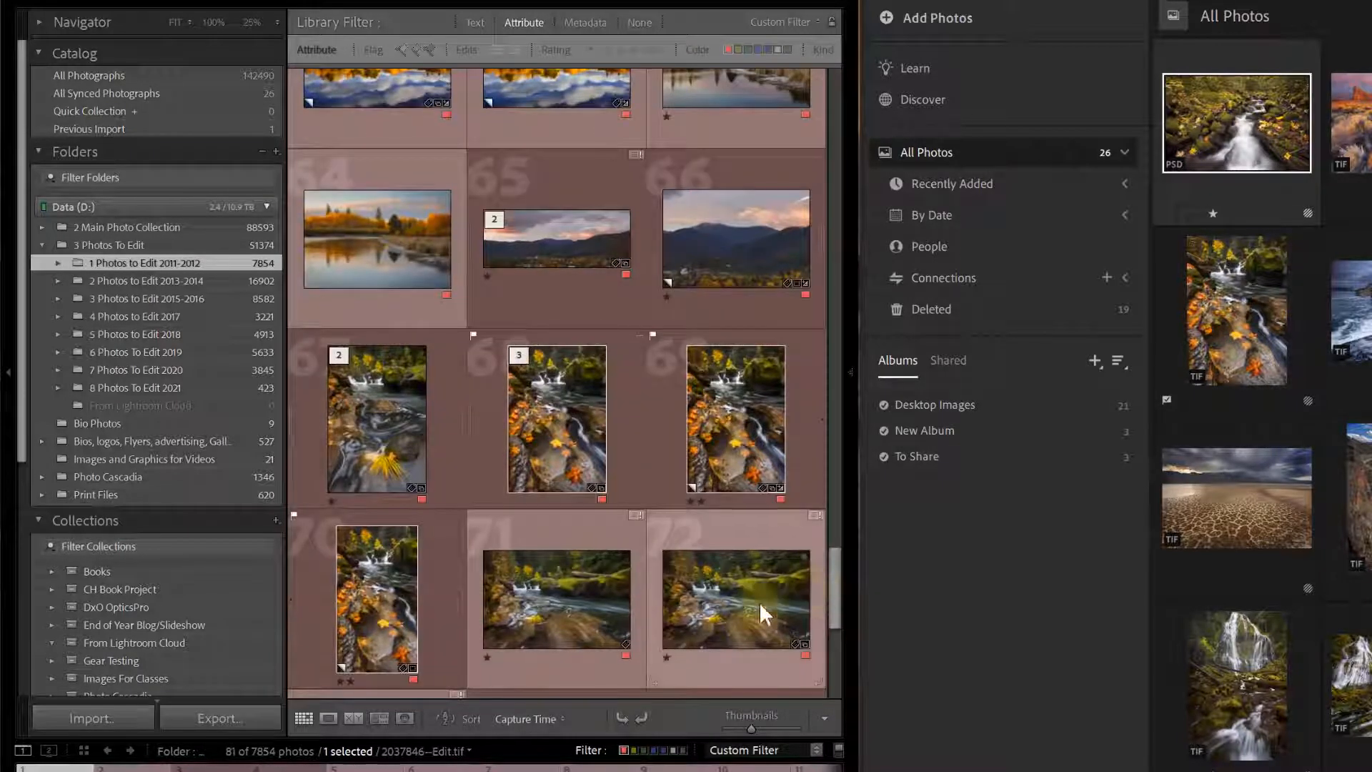
click(389, 399)
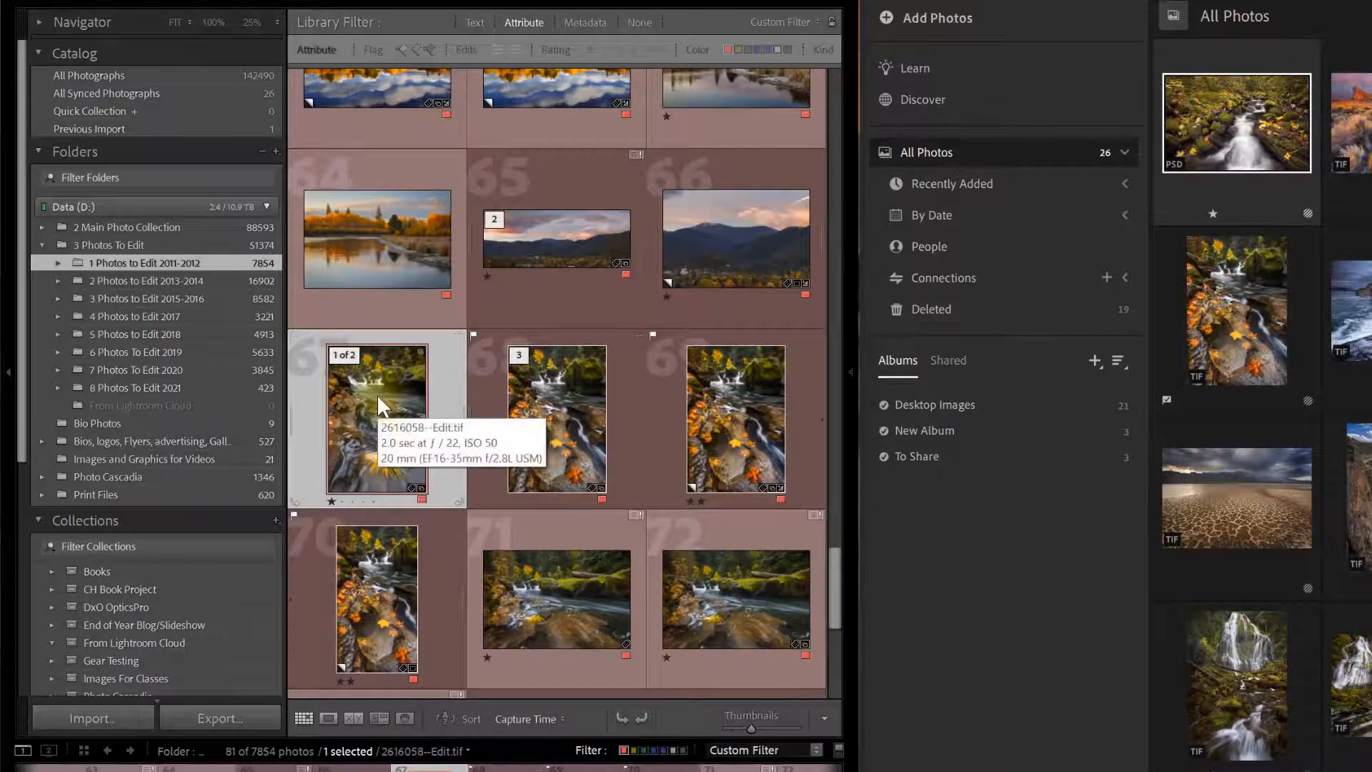
Turn filters off and add the matching CR2 original to the selection.
click(535, 19)
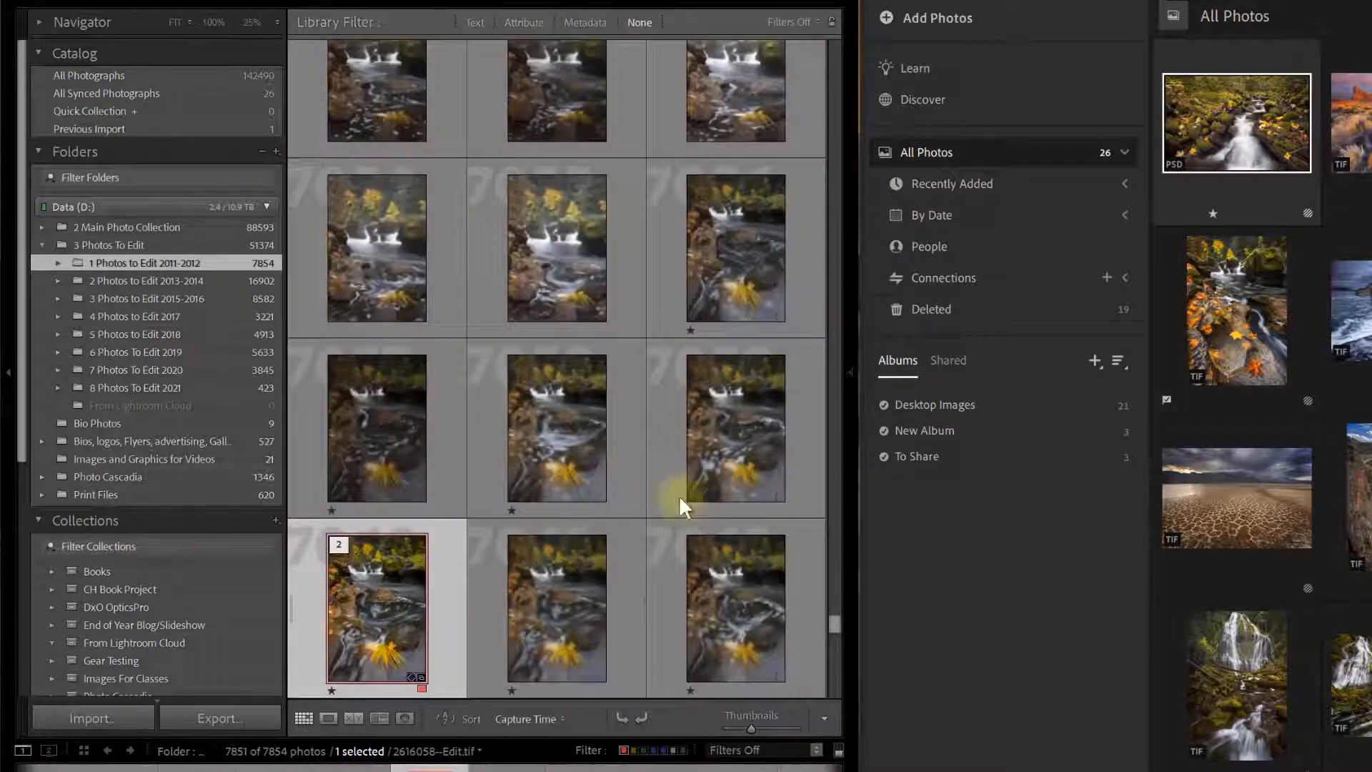
drag(838, 627, 832, 620)
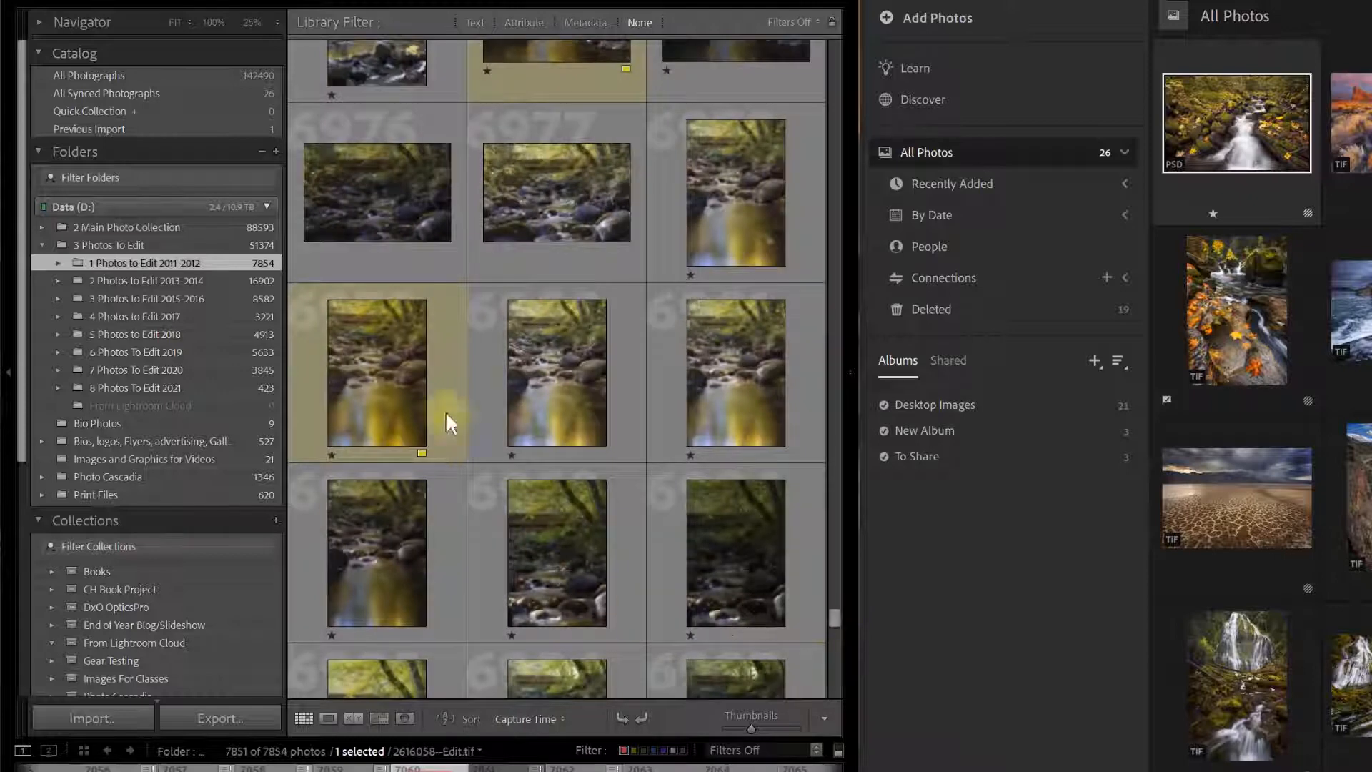
ctrl+click(552, 194)
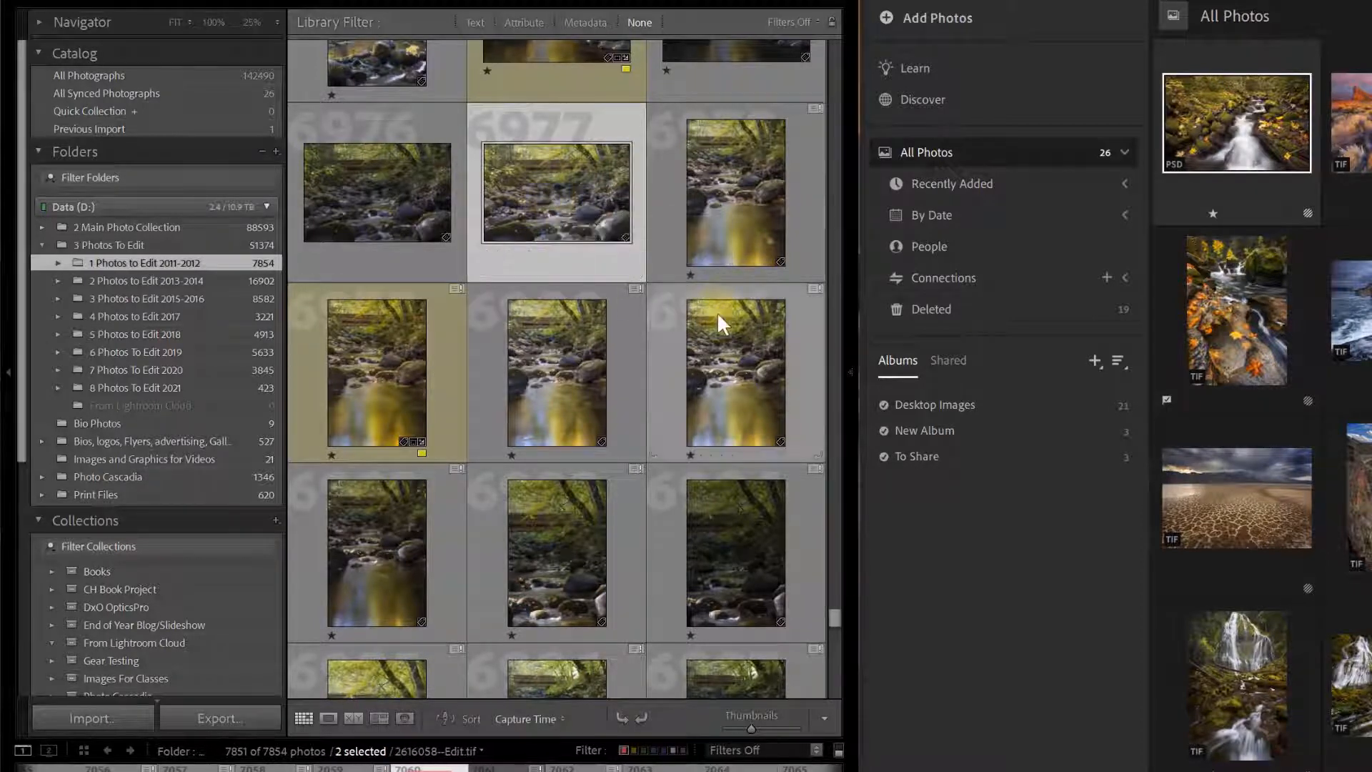
scroll(718, 311, down, 5)
scroll(718, 312, down, 10)
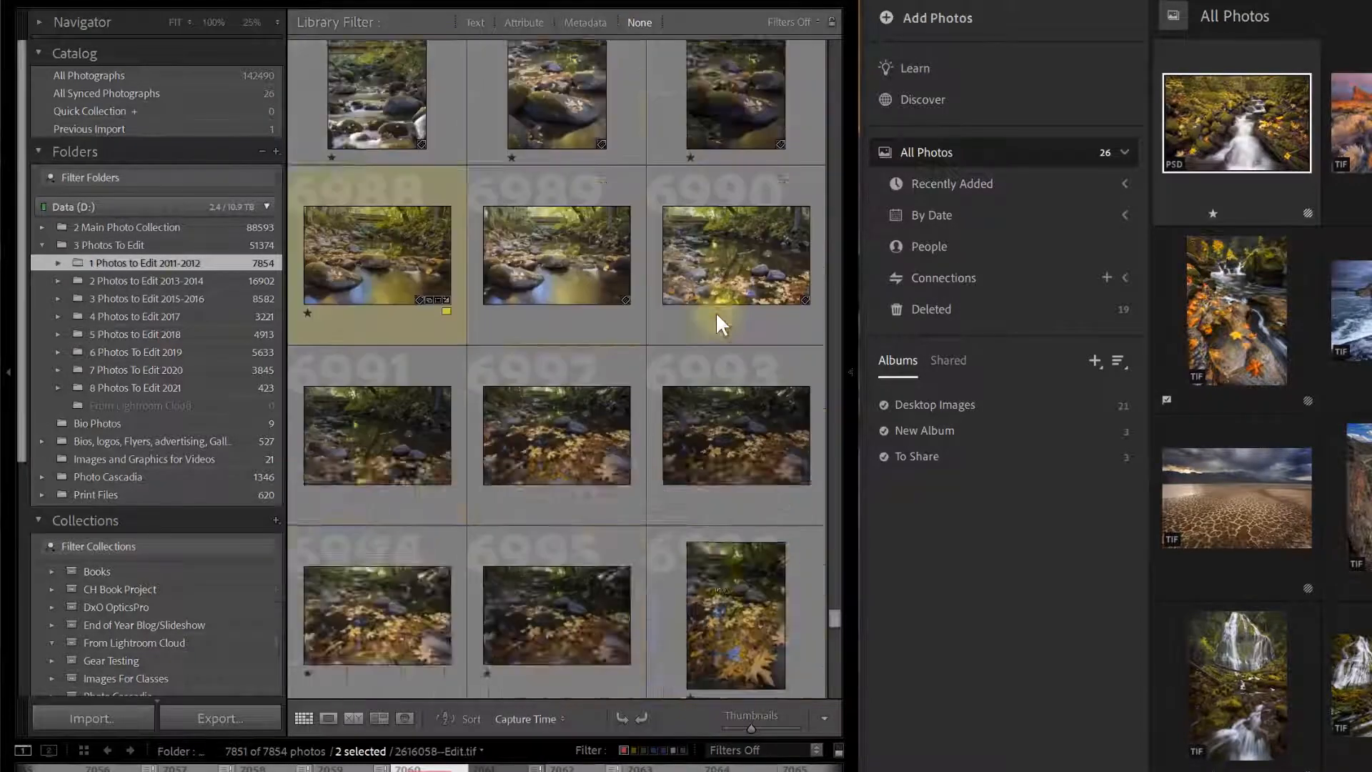
scroll(718, 316, down, 5)
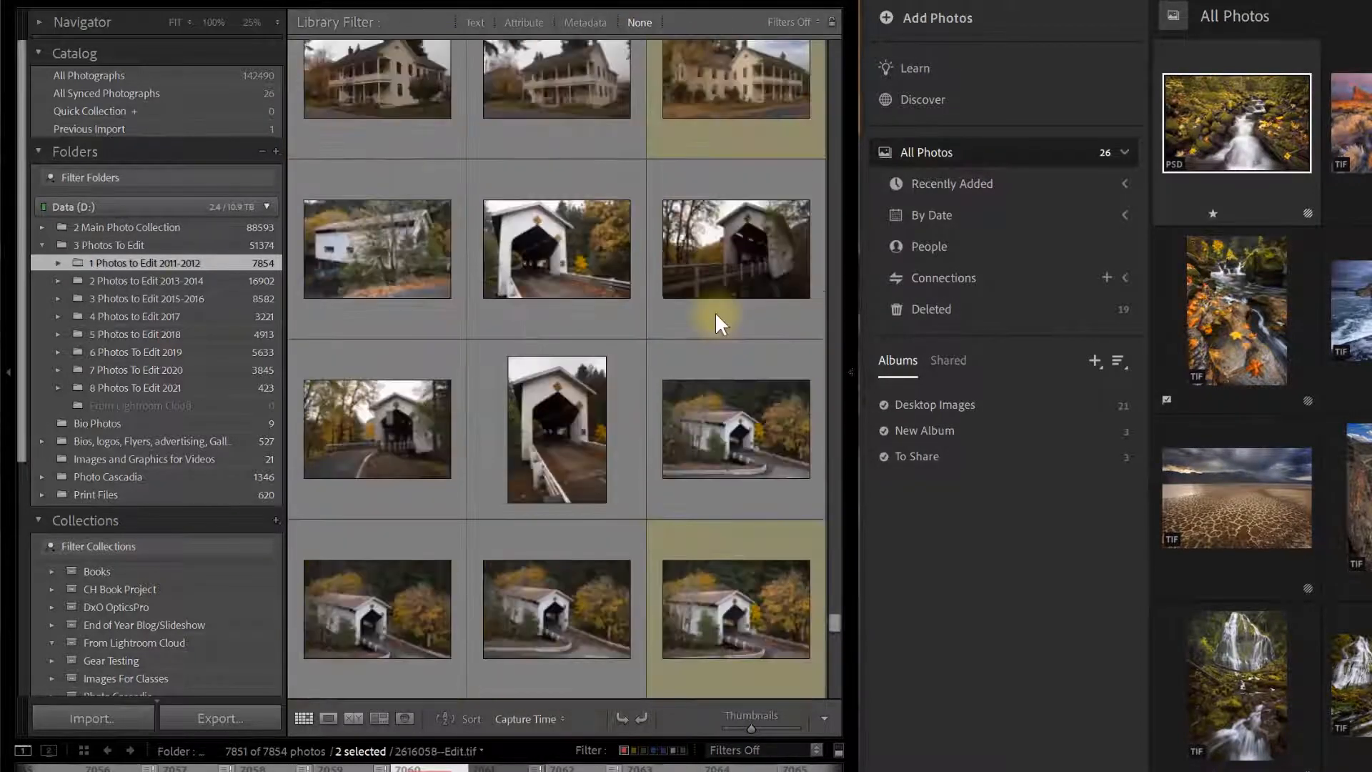
scroll(717, 319, up, 5)
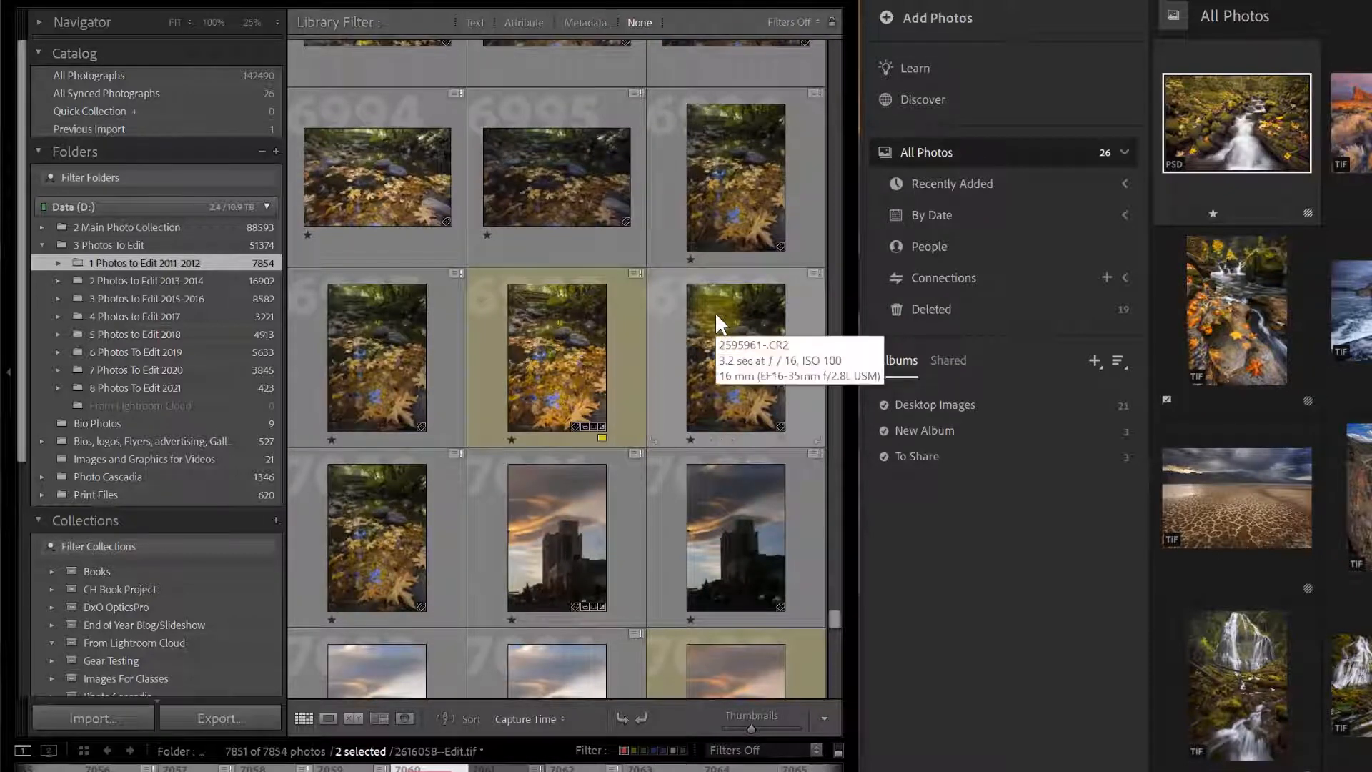
Create an 'Originals' collection containing both selected photos, synced with Lightroom.
click(276, 520)
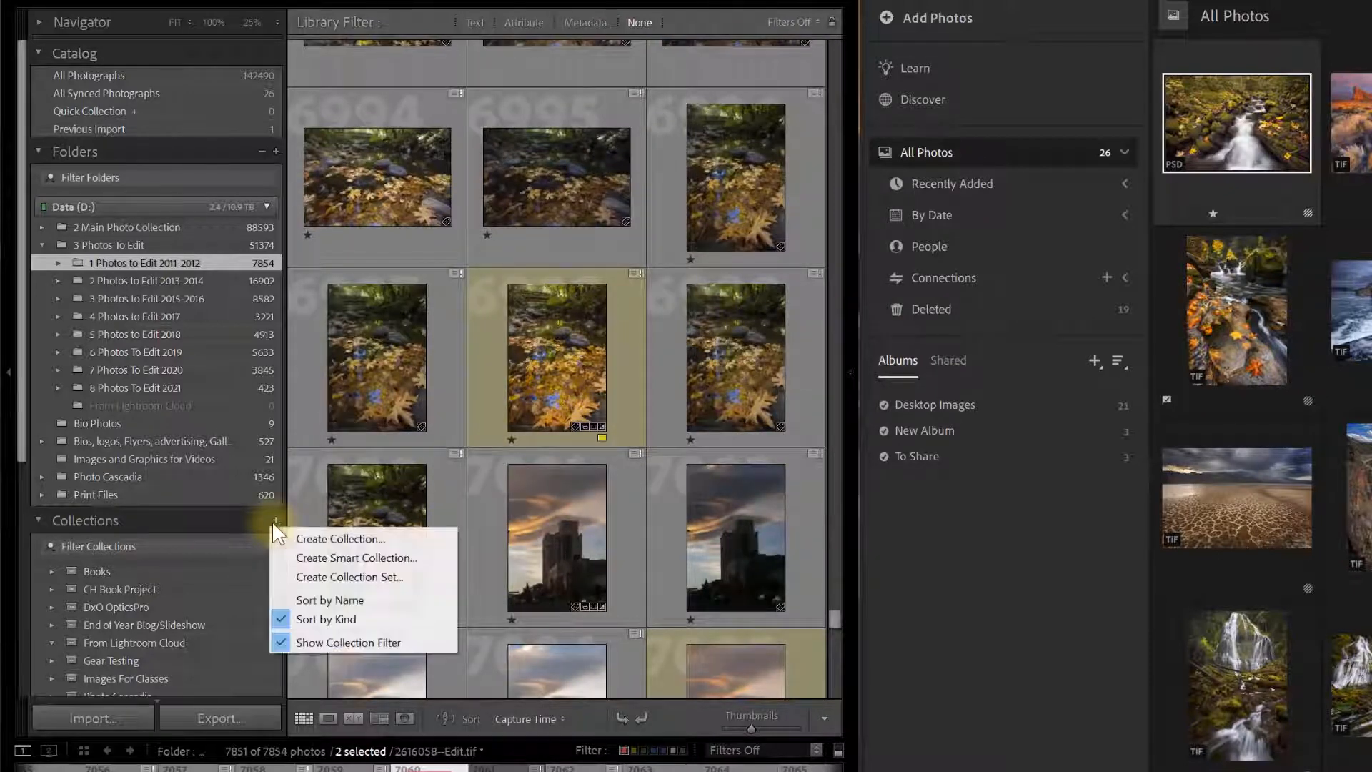
click(302, 537)
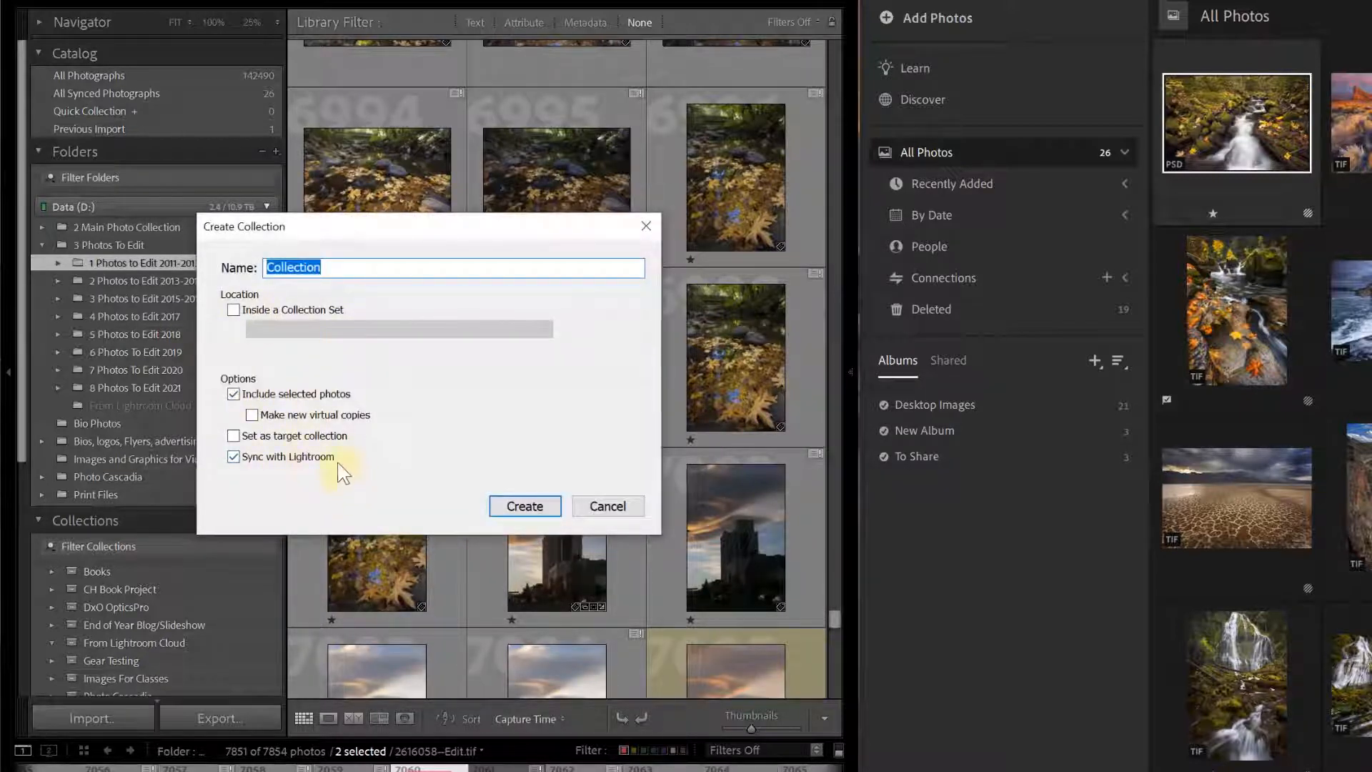
text(Originals)
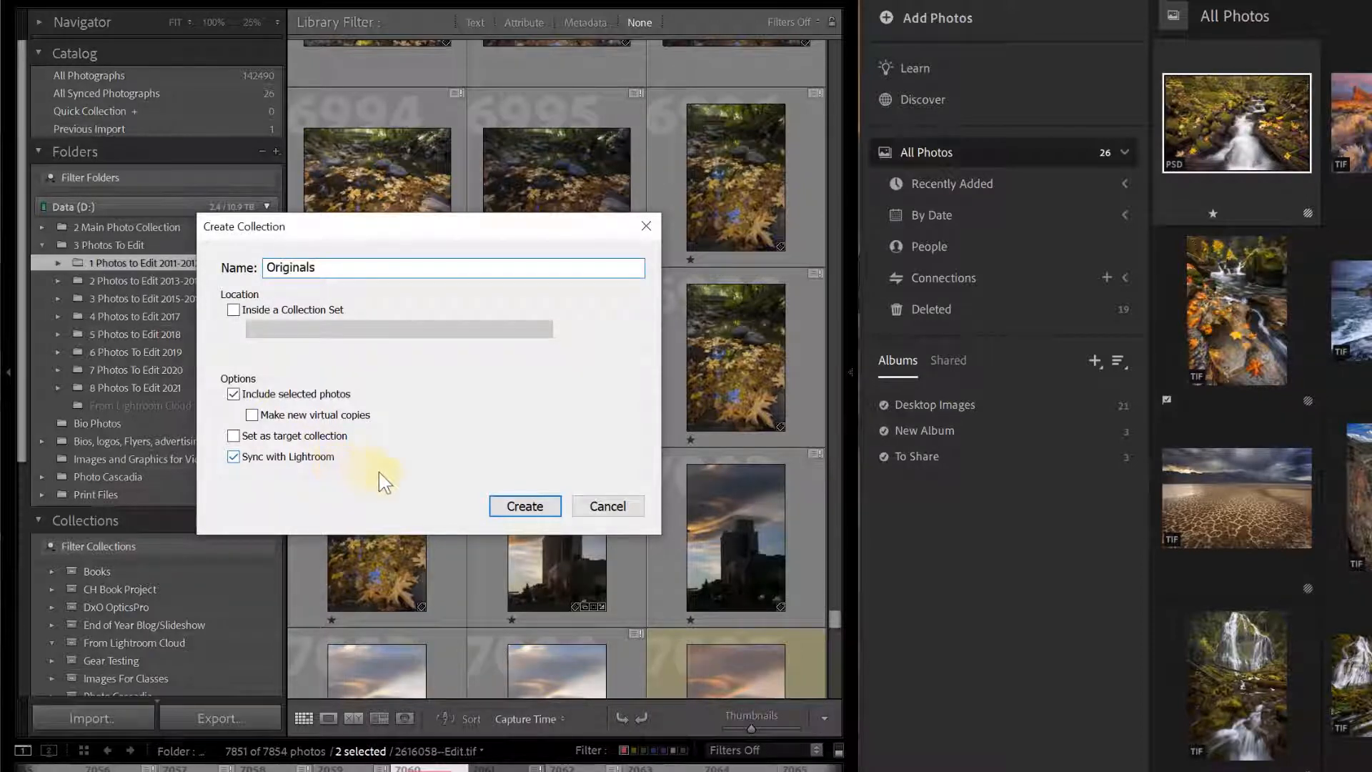
click(514, 509)
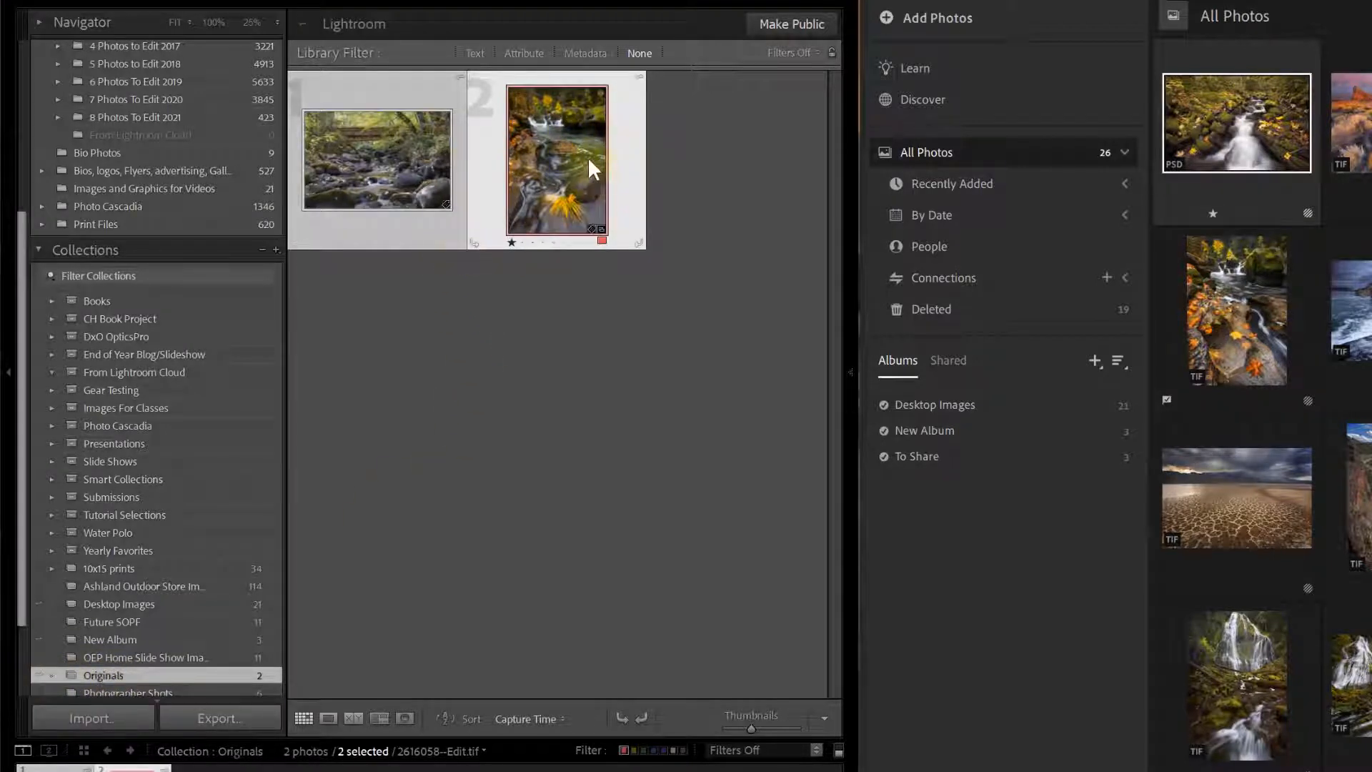
Show file names on thumbnails and view the Originals album's CR2 and TIF with nothing selected.
key(j)
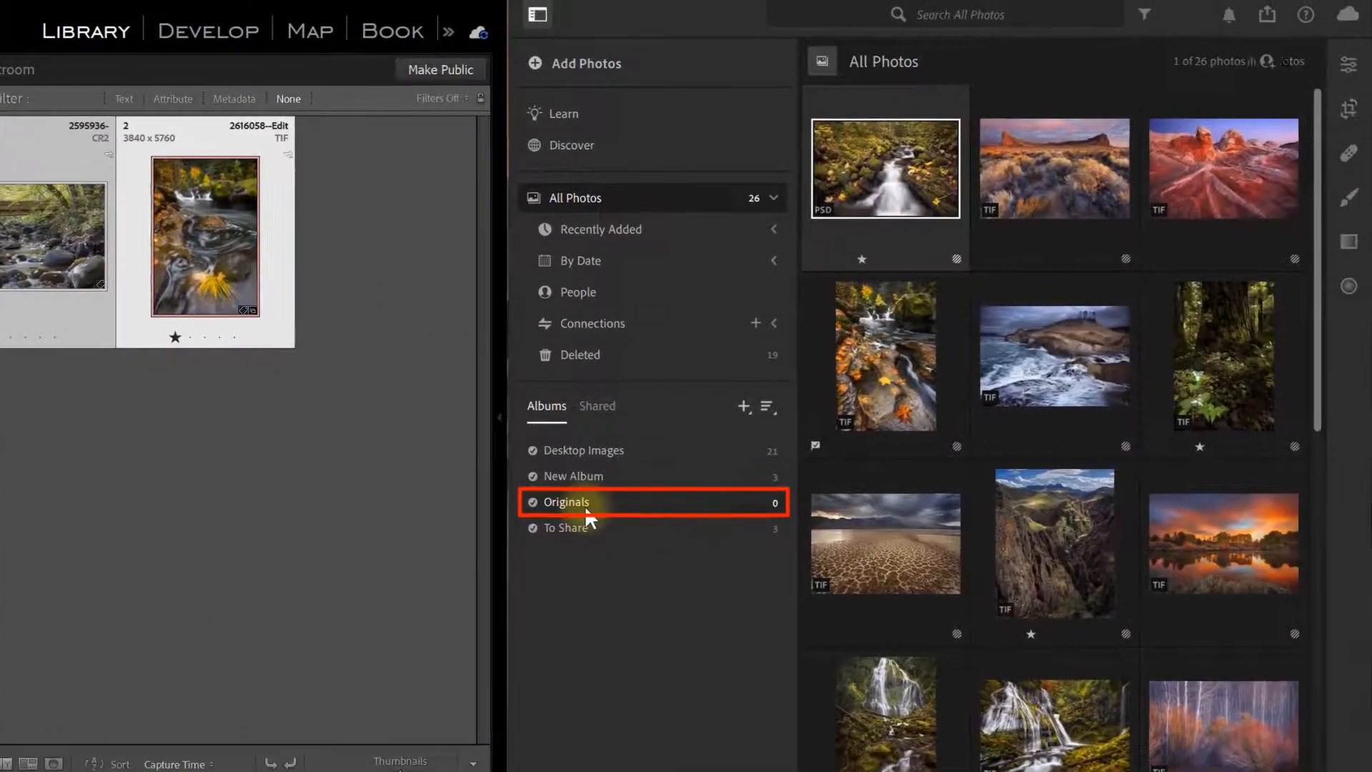
click(783, 480)
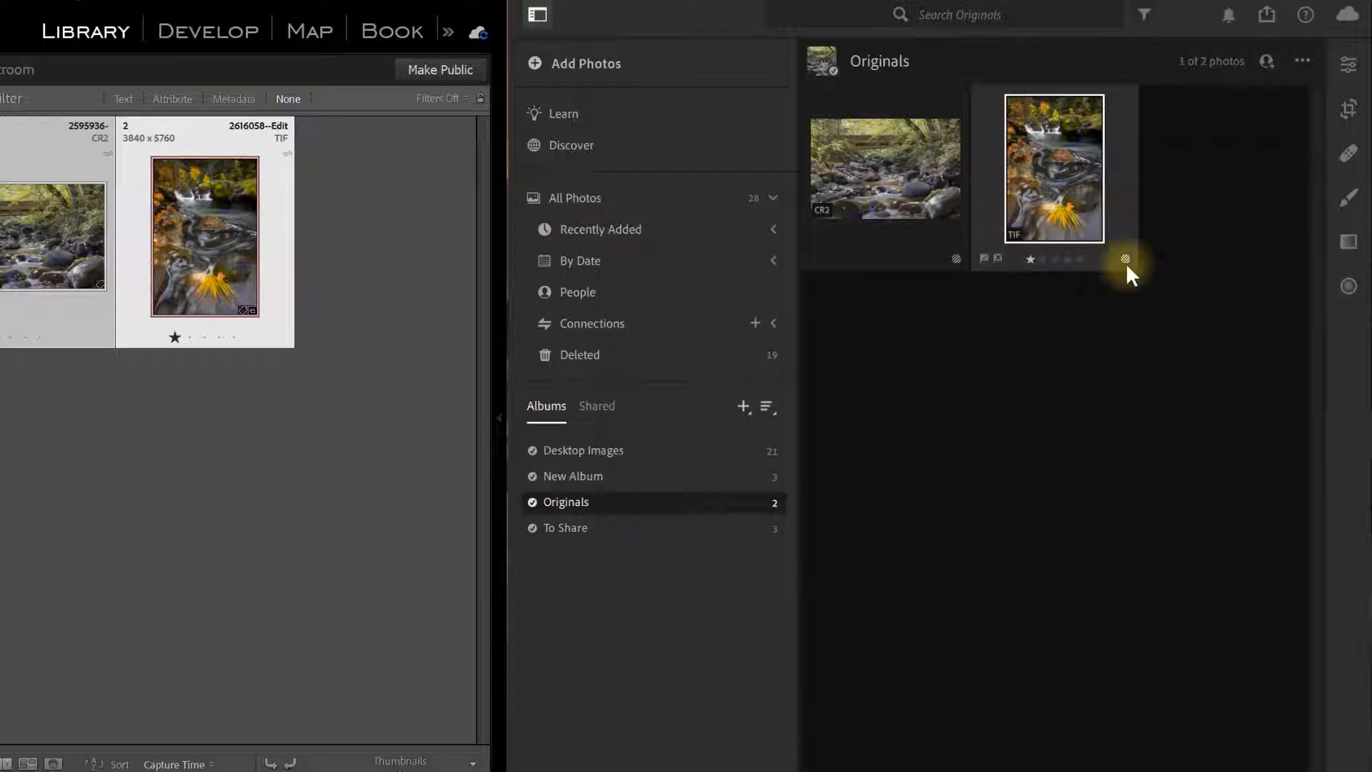
mouse_move(961, 262)
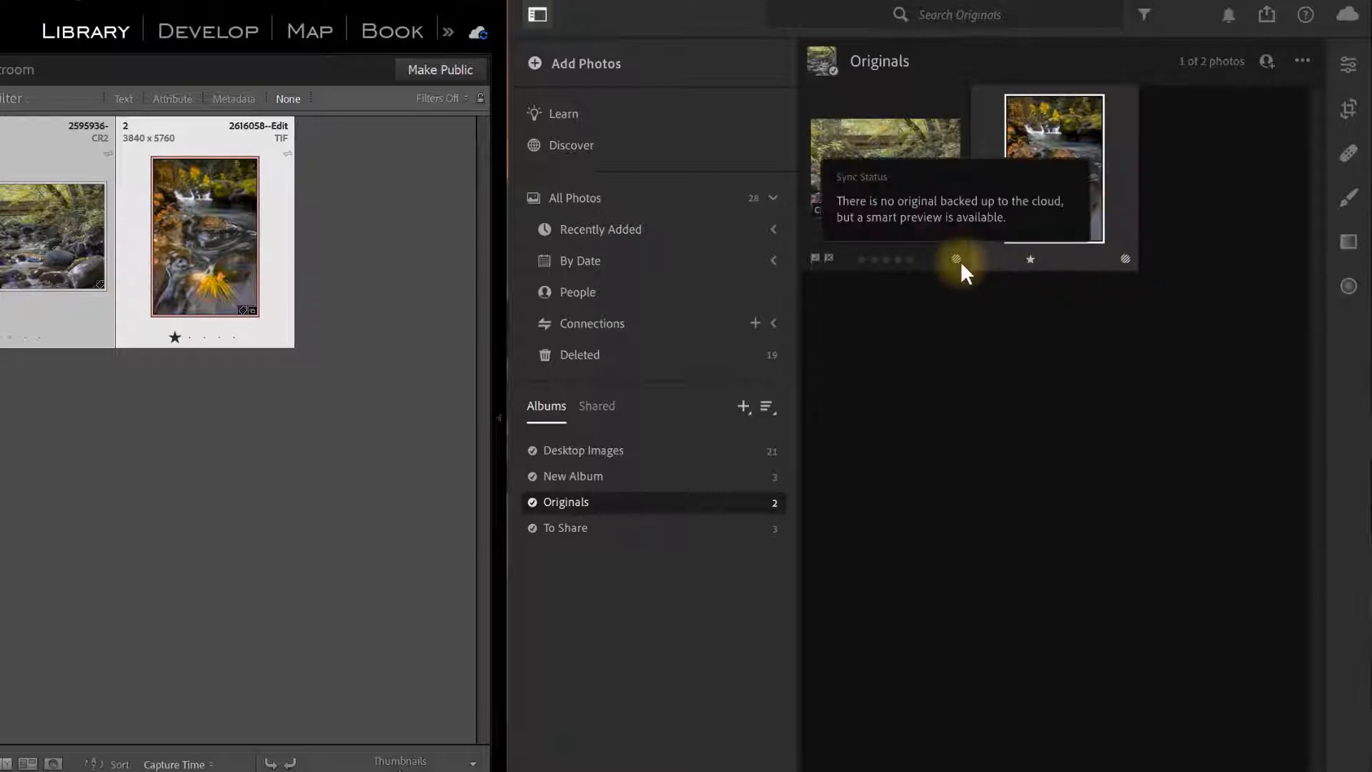
click(962, 278)
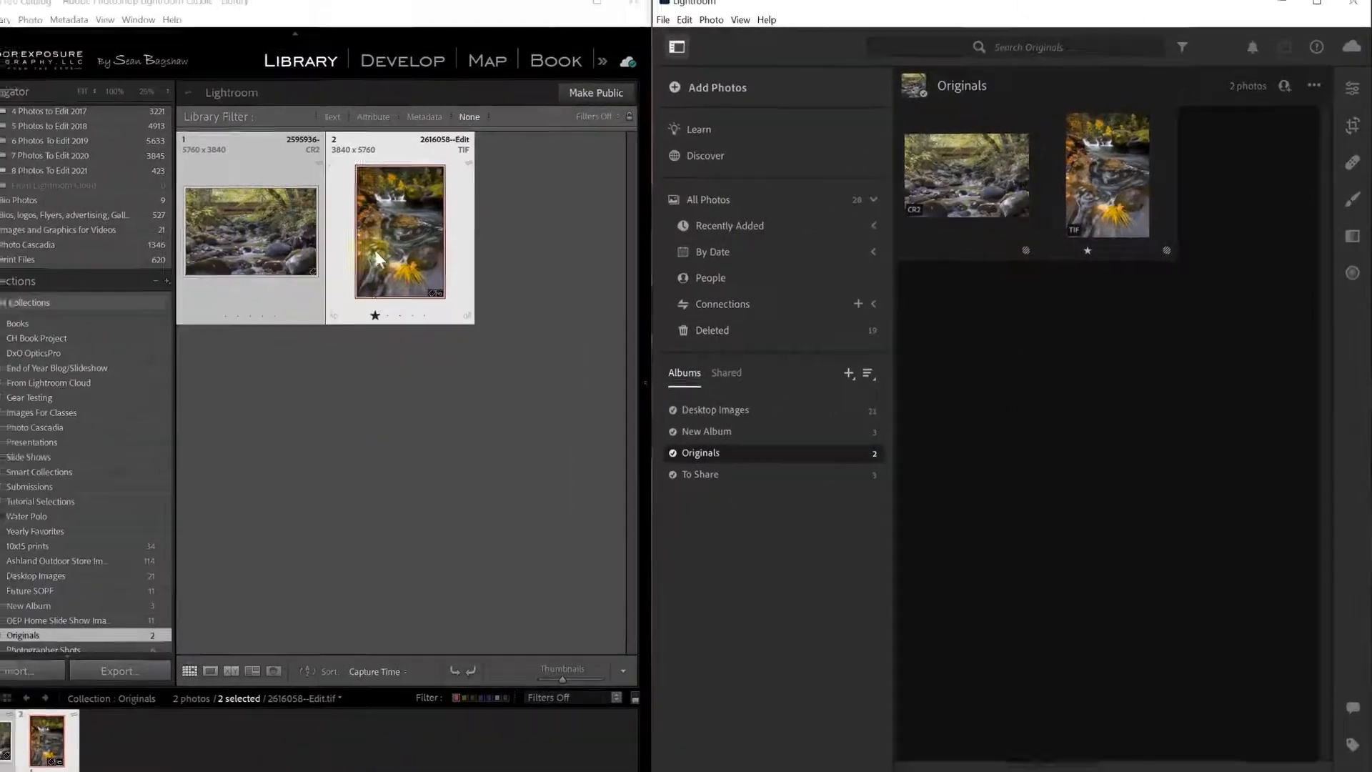
Reveal 2616058--Edit.tif in Explorer and drag it into the Originals album, adding 1 photo.
right_click(388, 215)
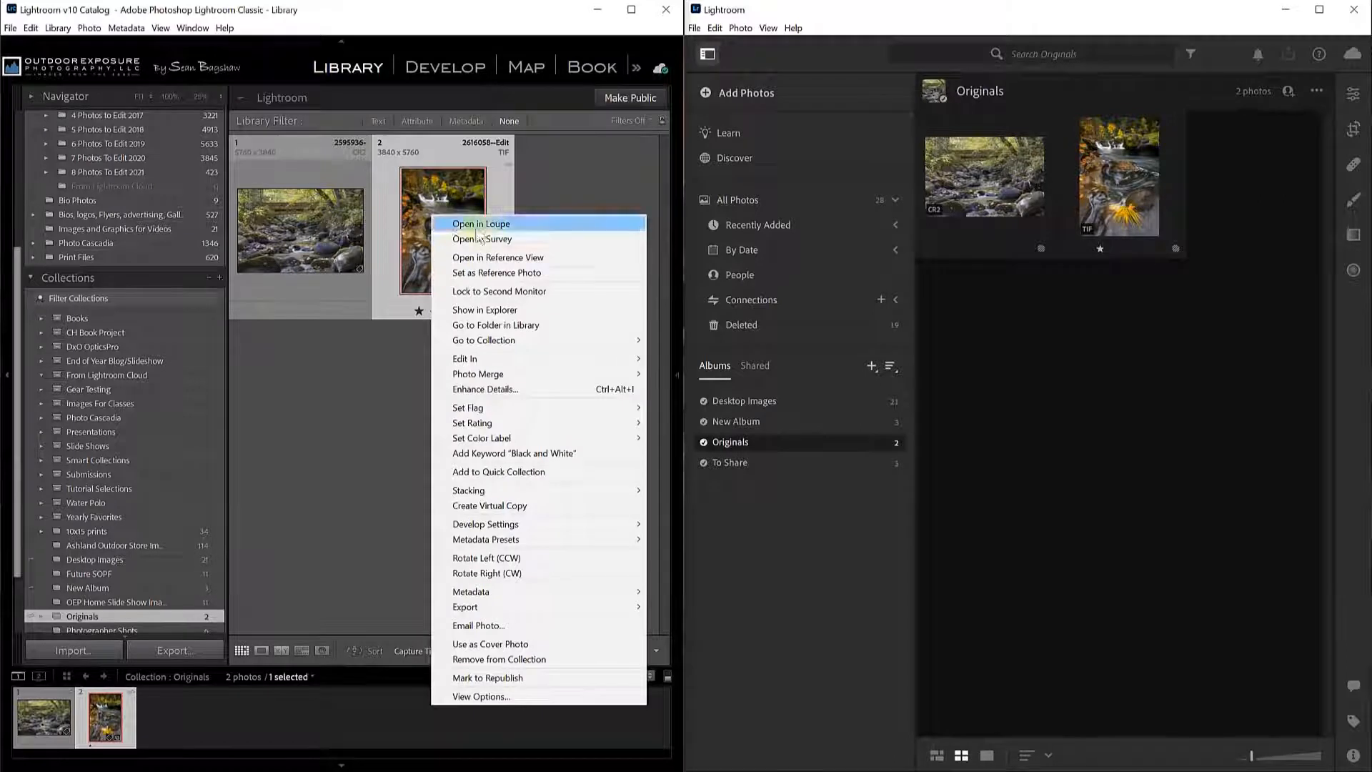
click(472, 311)
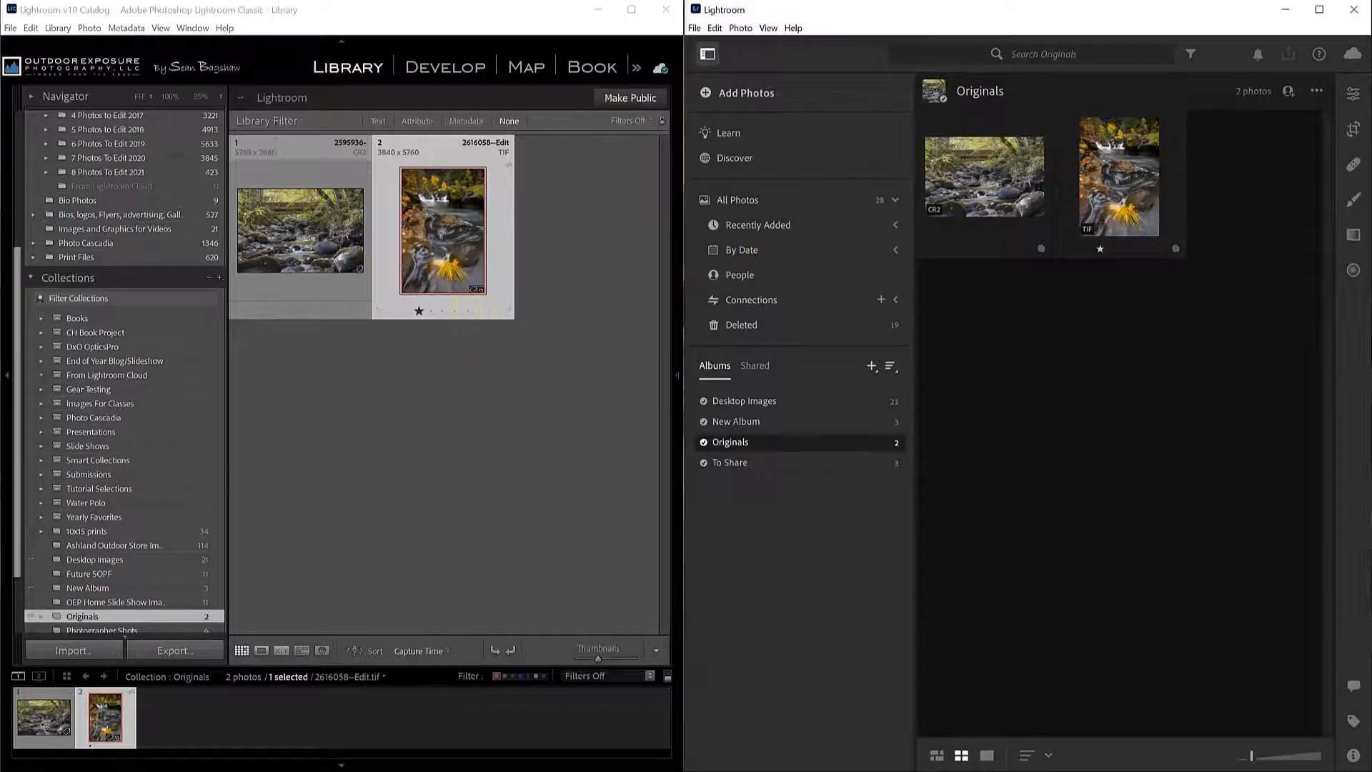
drag(756, 148, 493, 93)
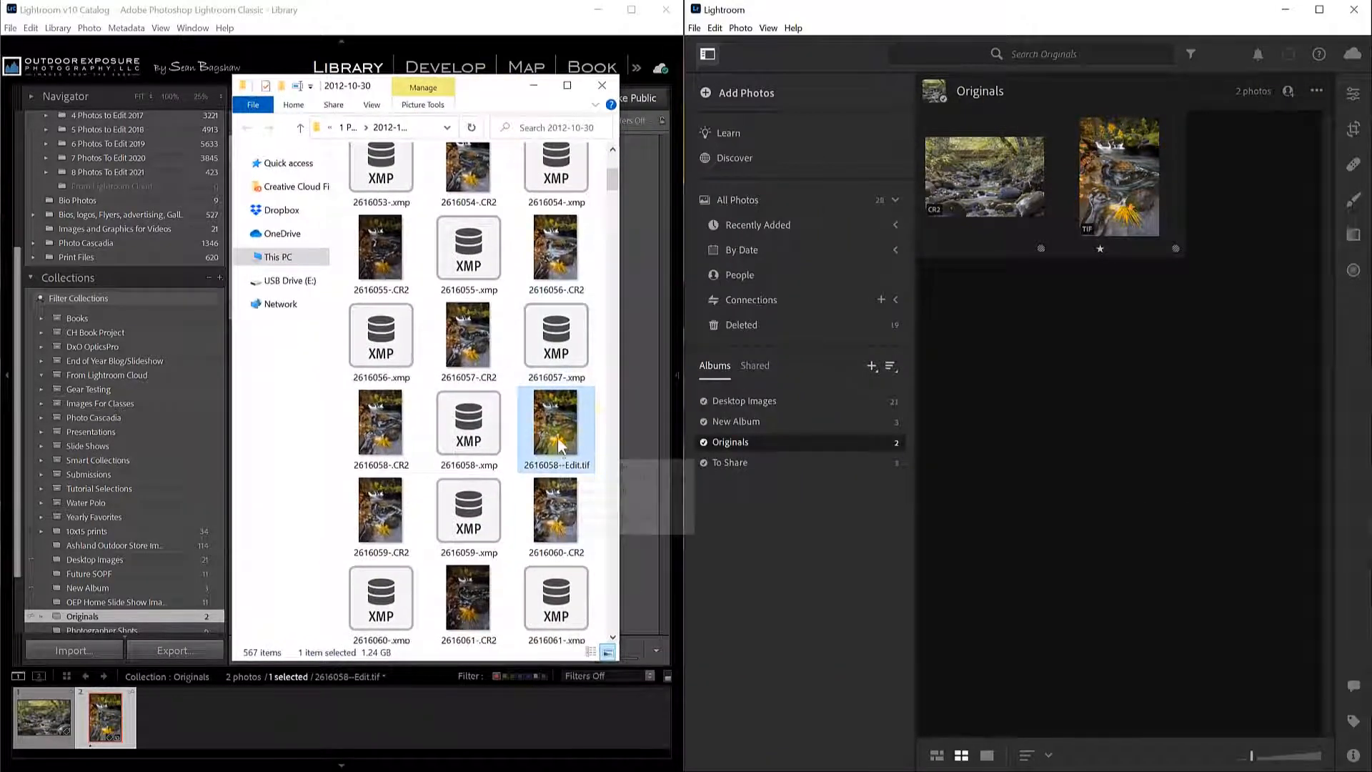
drag(556, 431, 1019, 354)
drag(1119, 349, 1119, 349)
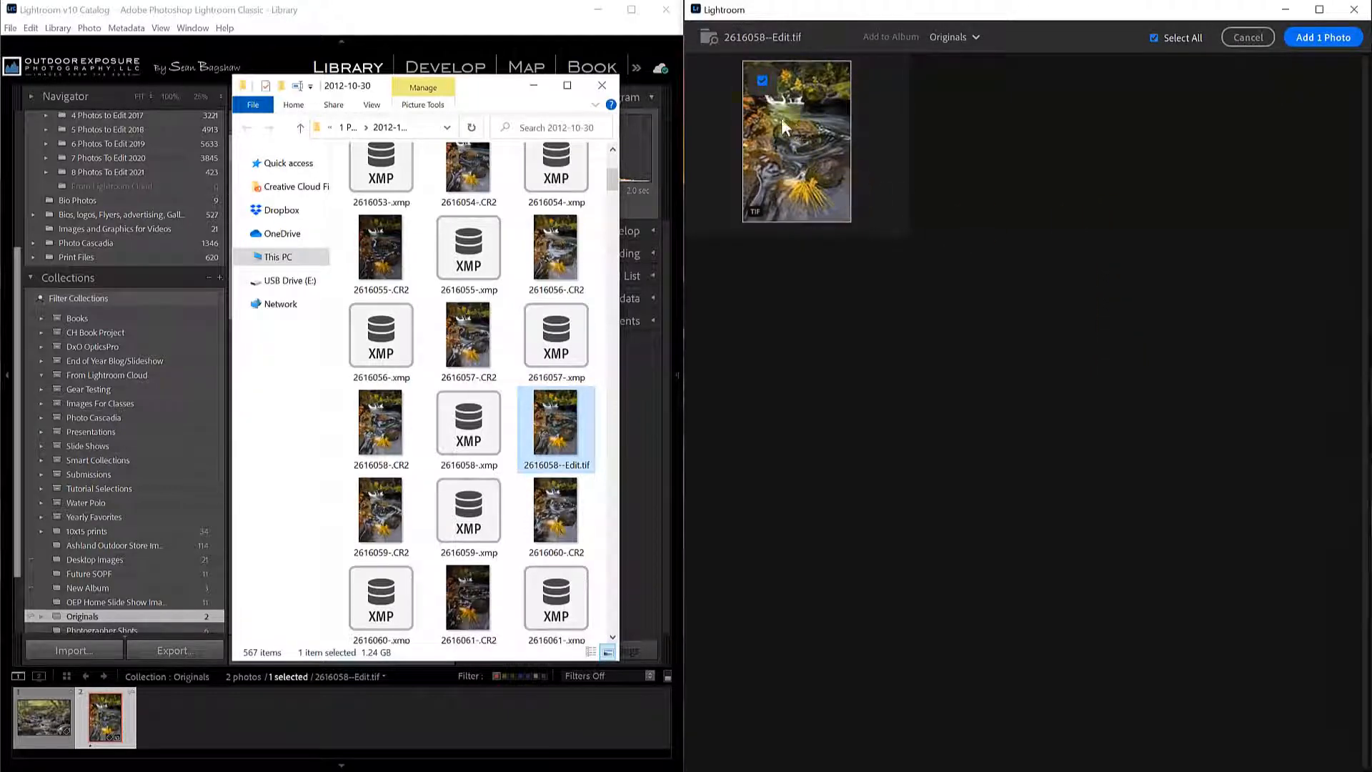
click(1333, 37)
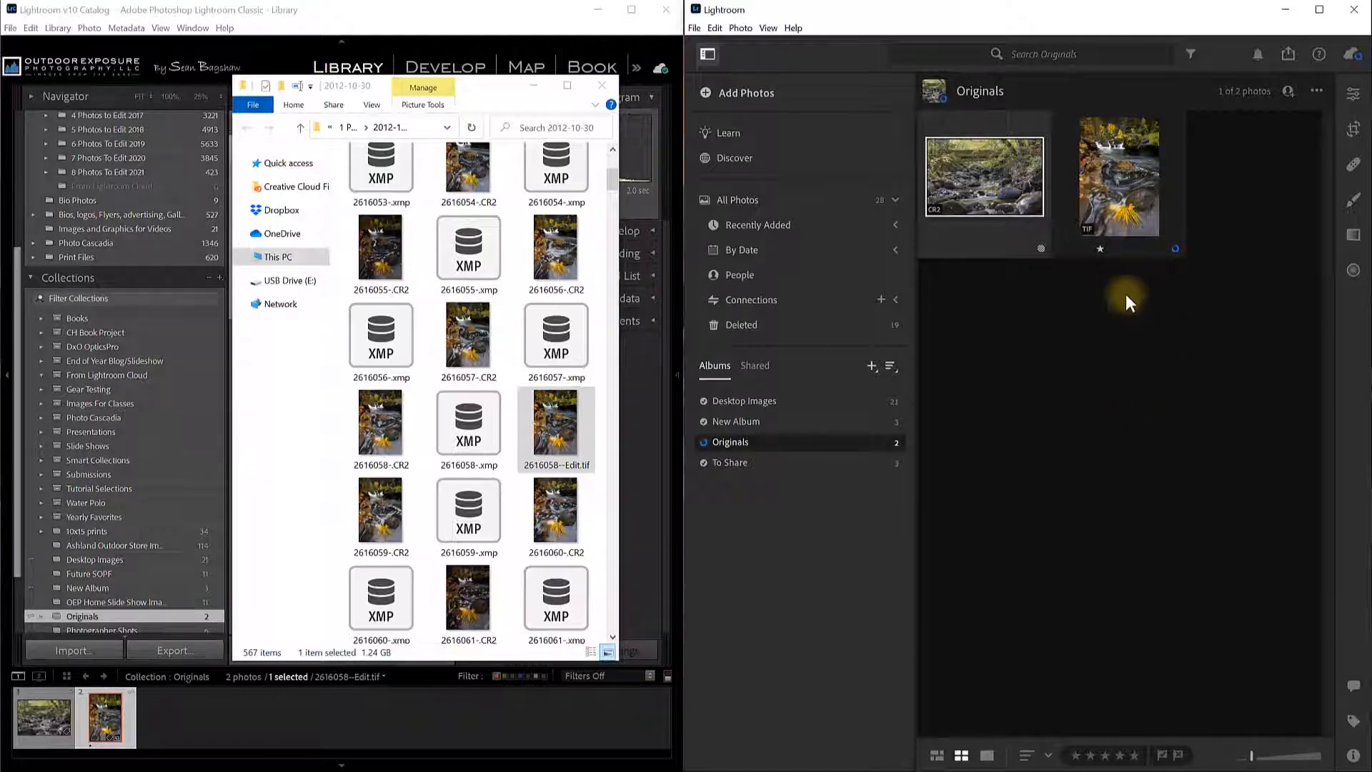
Close File Explorer and select the CR2 photo in Lightroom Classic.
click(517, 94)
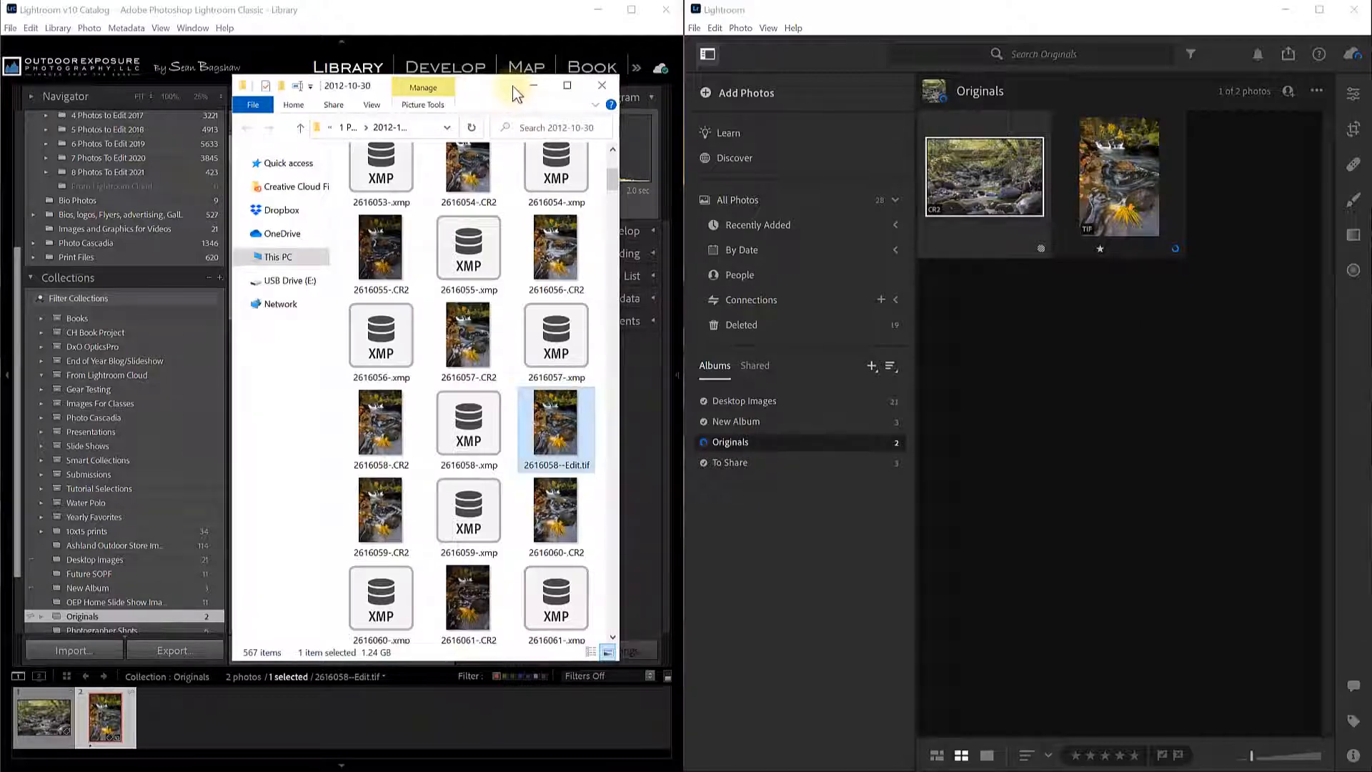
click(602, 85)
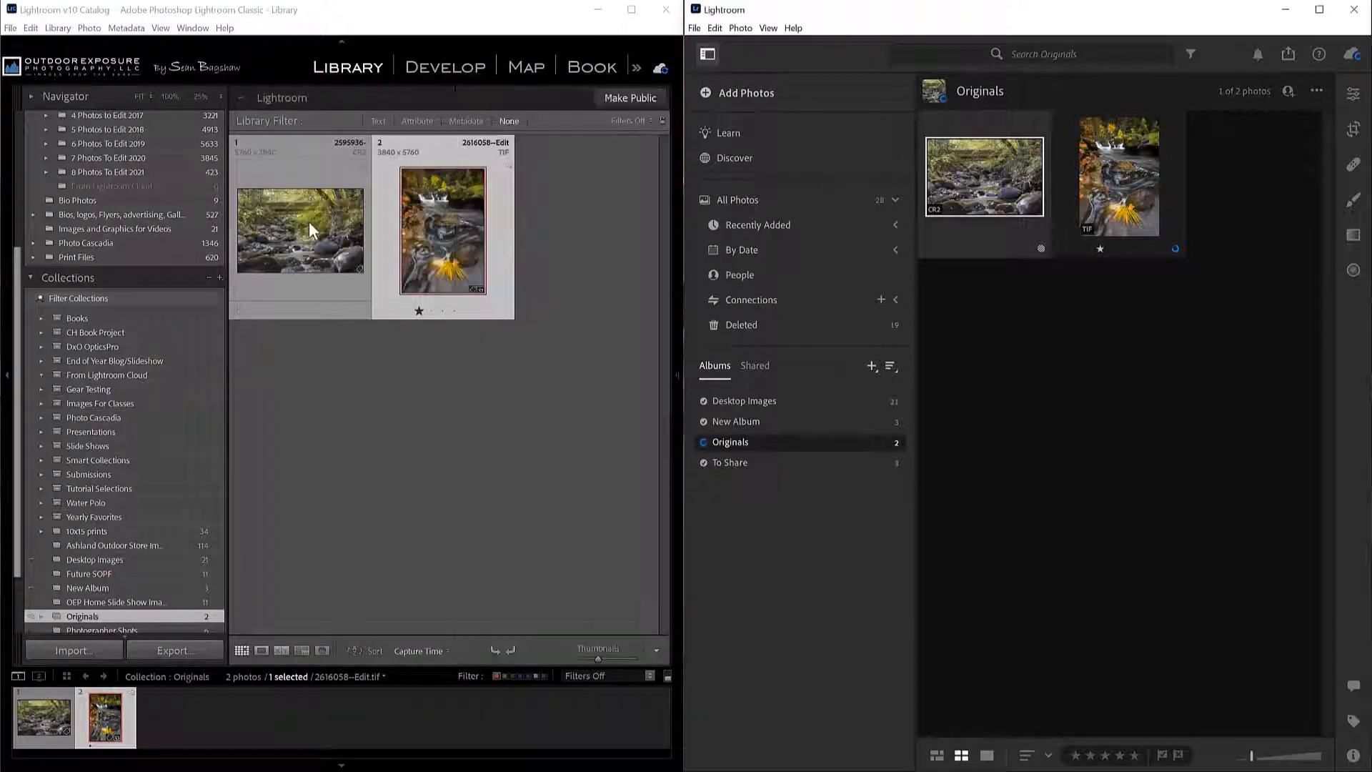
click(308, 222)
Reveal 2595936-.CR2 in Explorer, drag it into the Originals album, add it, and close Explorer.
right_click(285, 216)
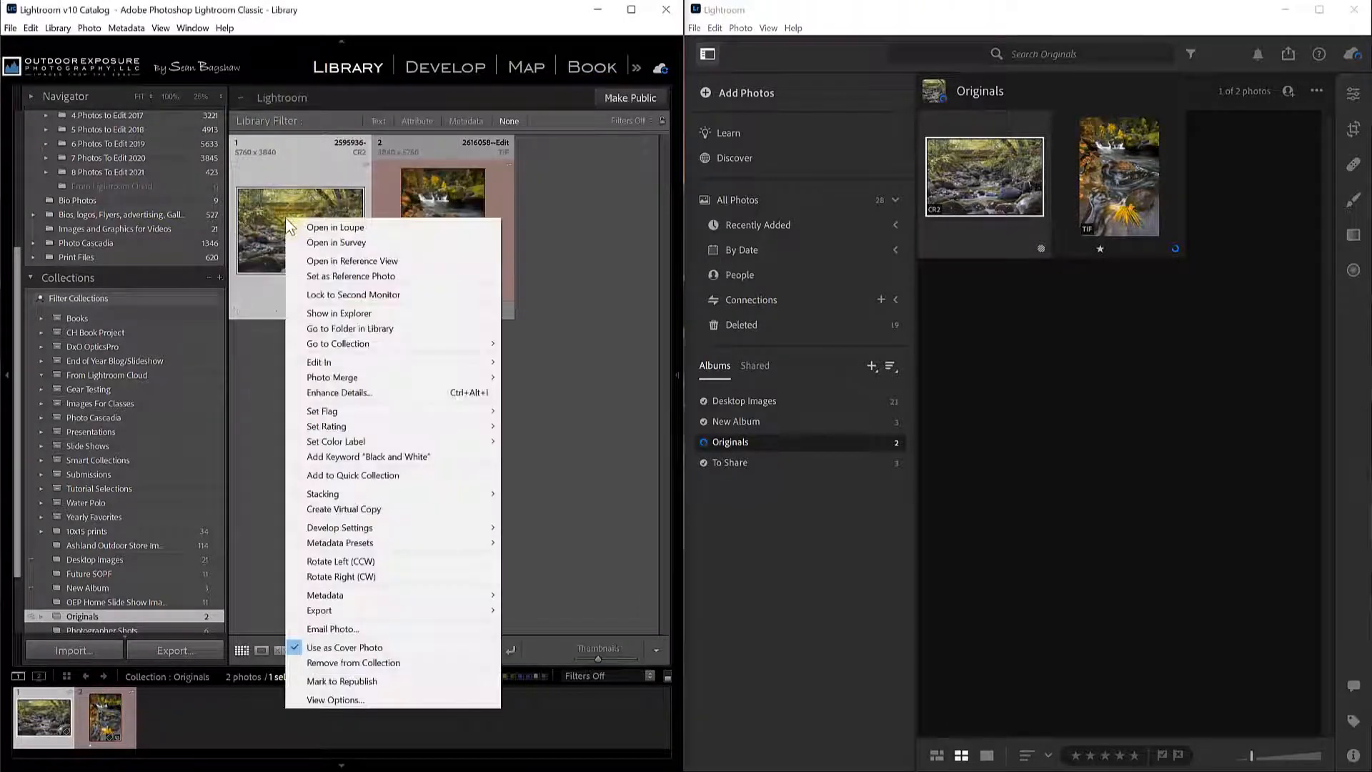
click(330, 316)
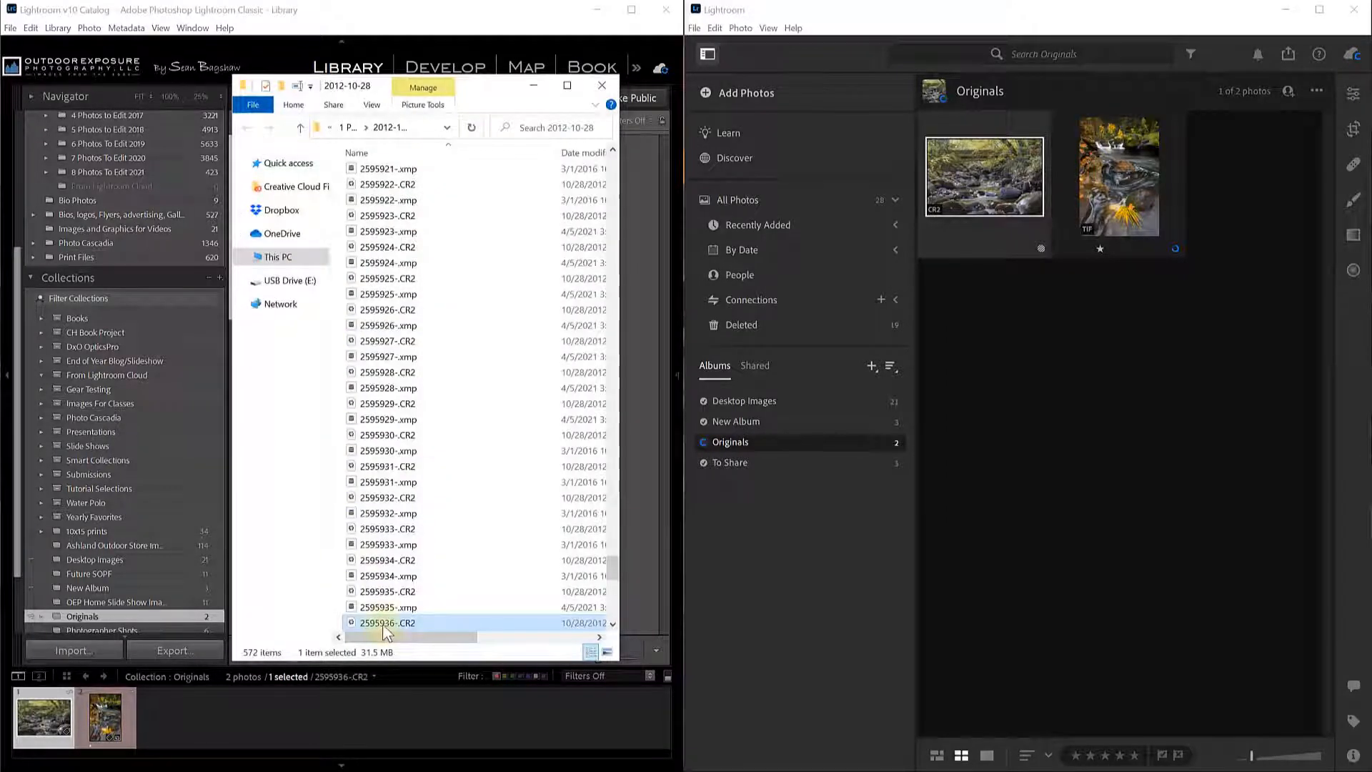
drag(381, 629, 1036, 384)
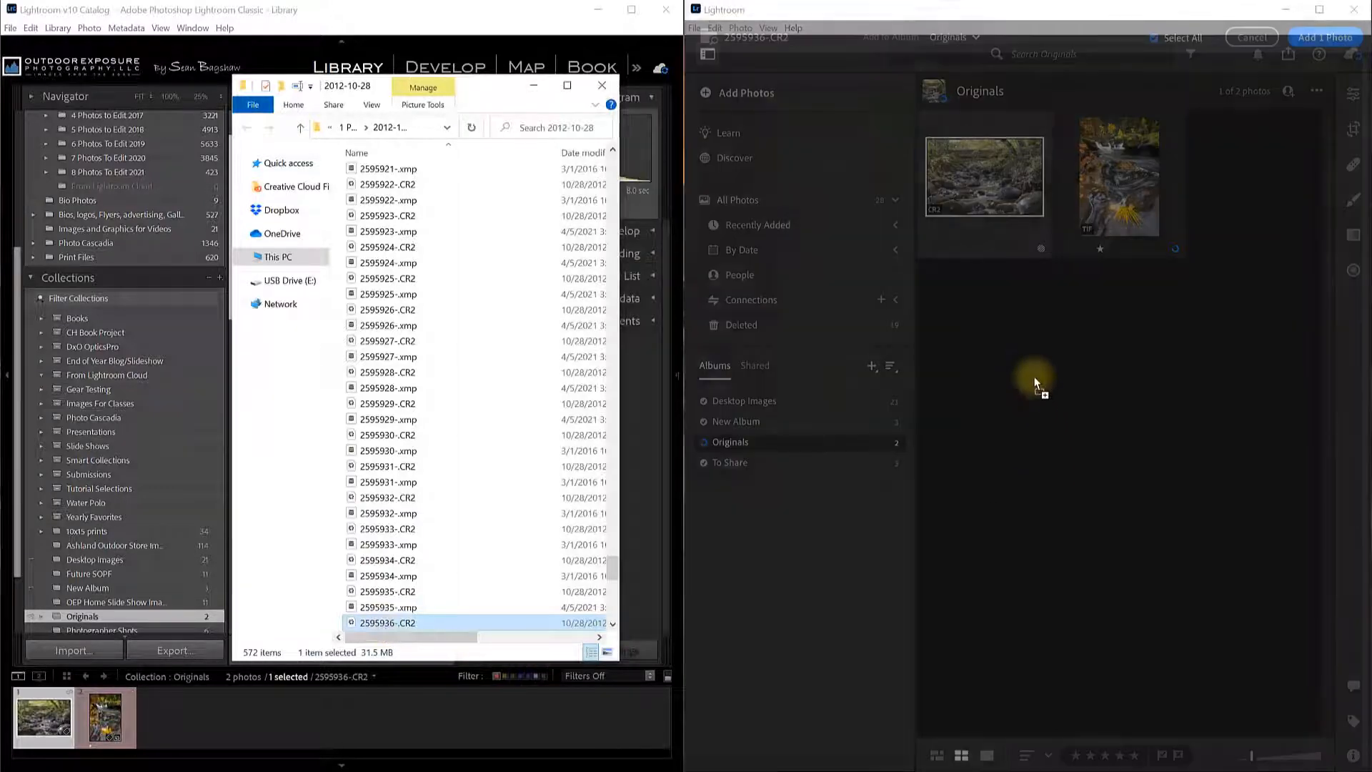
click(1322, 37)
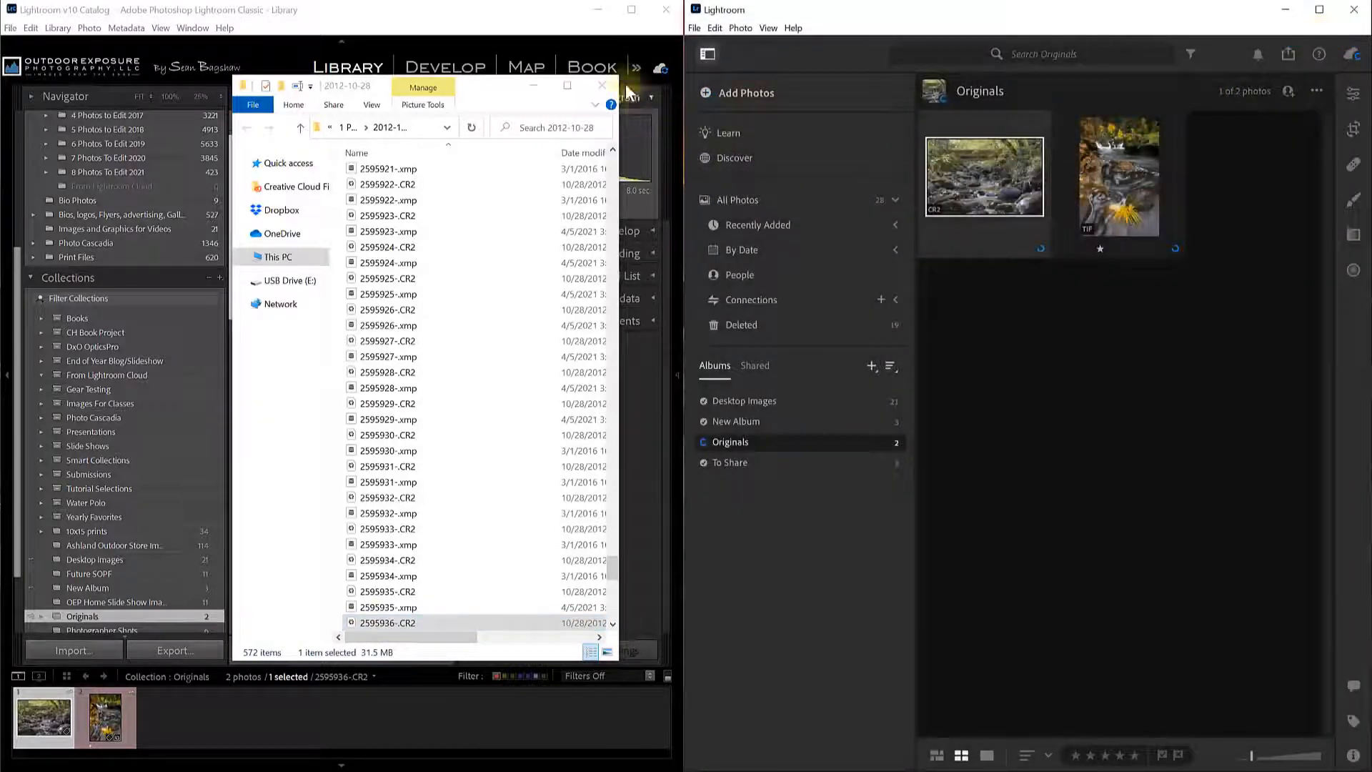
click(601, 85)
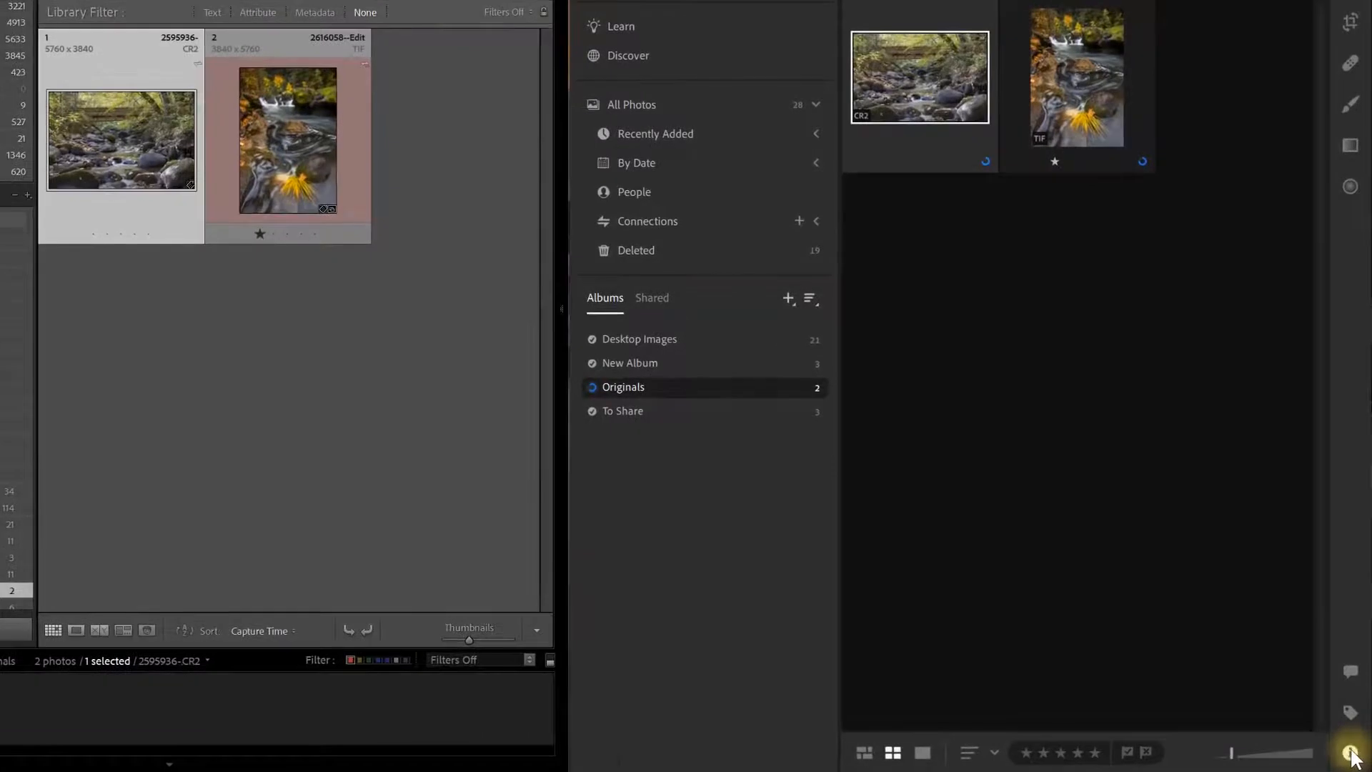
Open the Info panel and confirm both the CR2 and TIF originals show synced and backed up.
click(1350, 753)
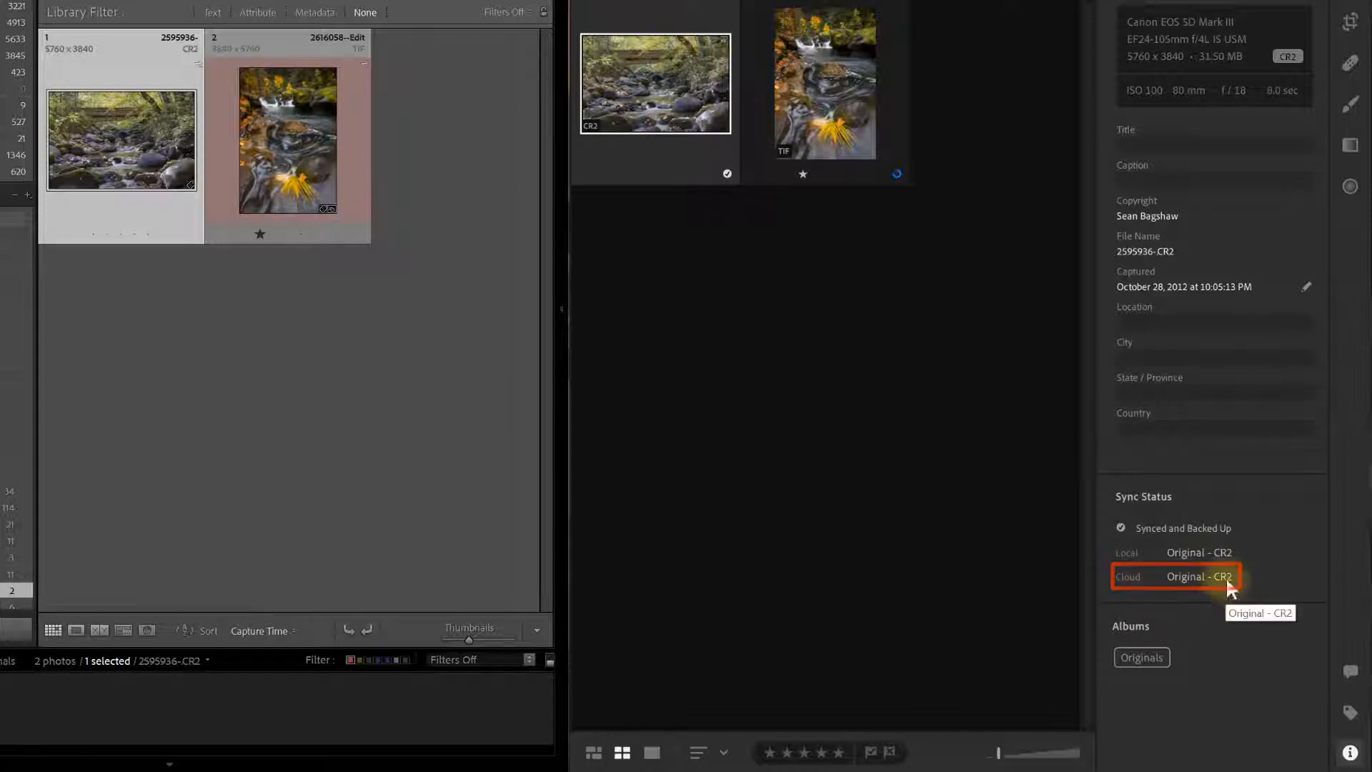
click(812, 94)
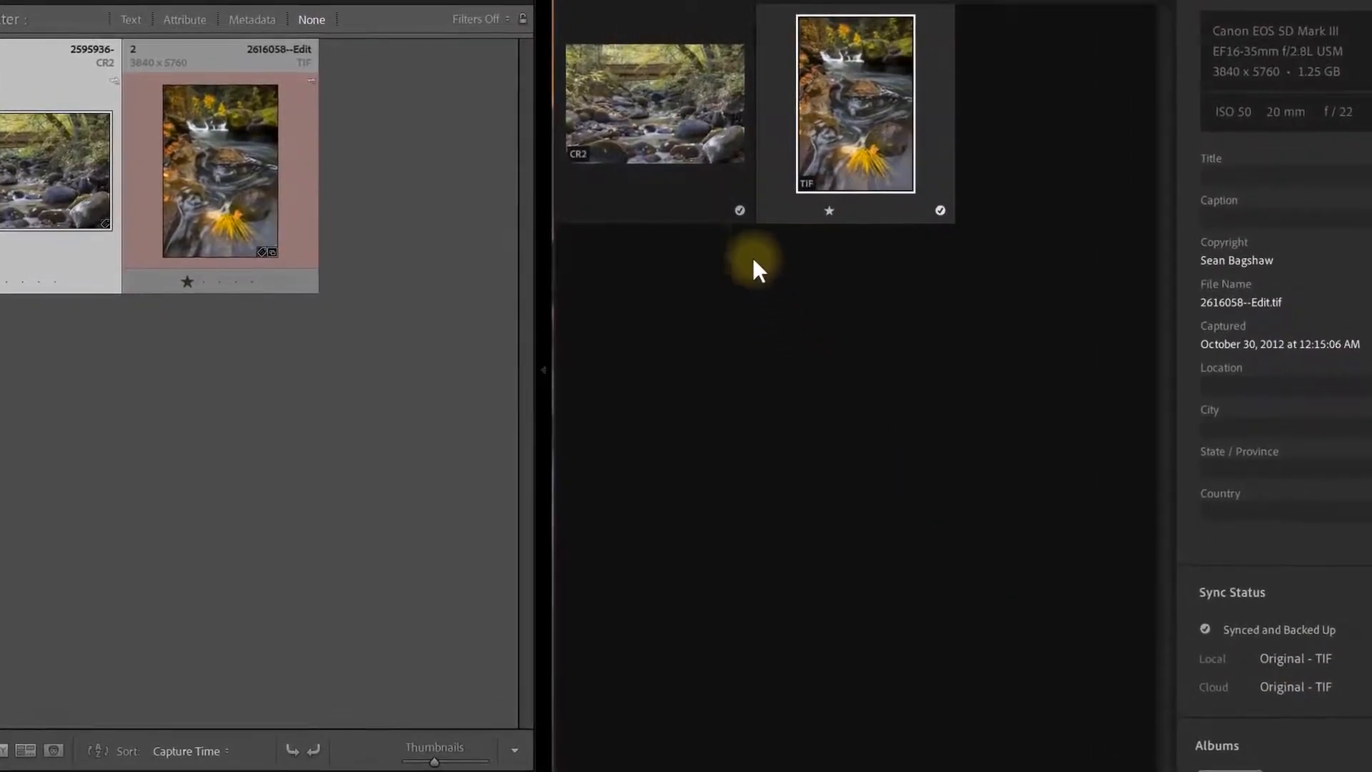
click(742, 222)
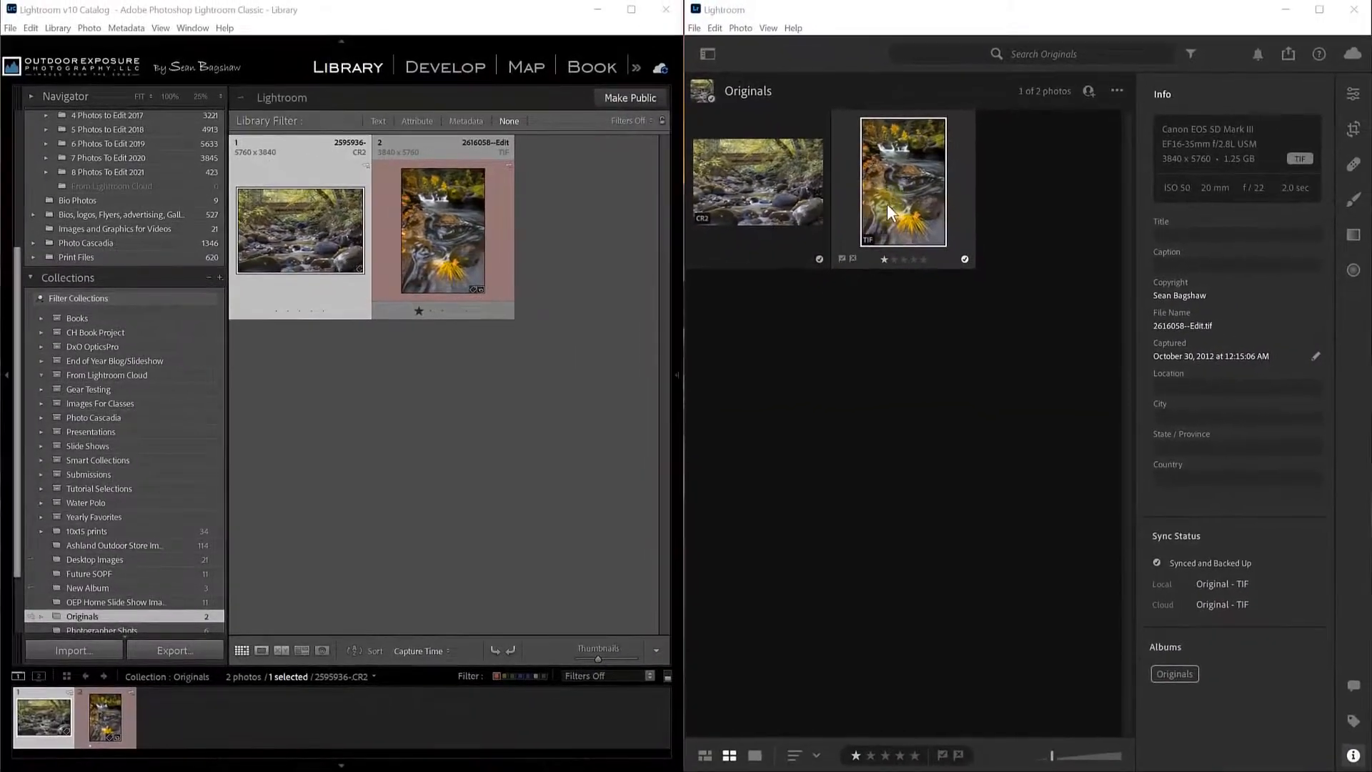
Edit the TIF in Photoshop and collapse the side panels to reveal all its layers.
right_click(884, 181)
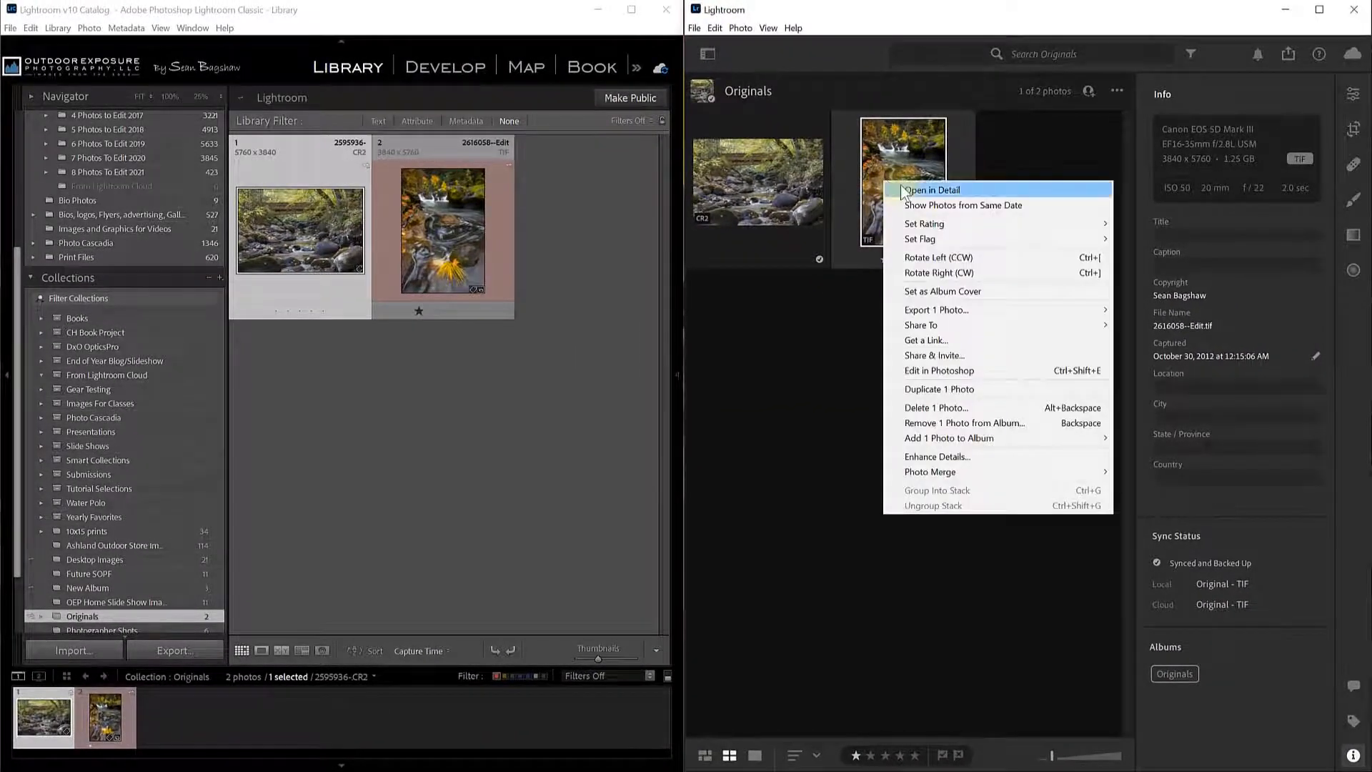
click(924, 373)
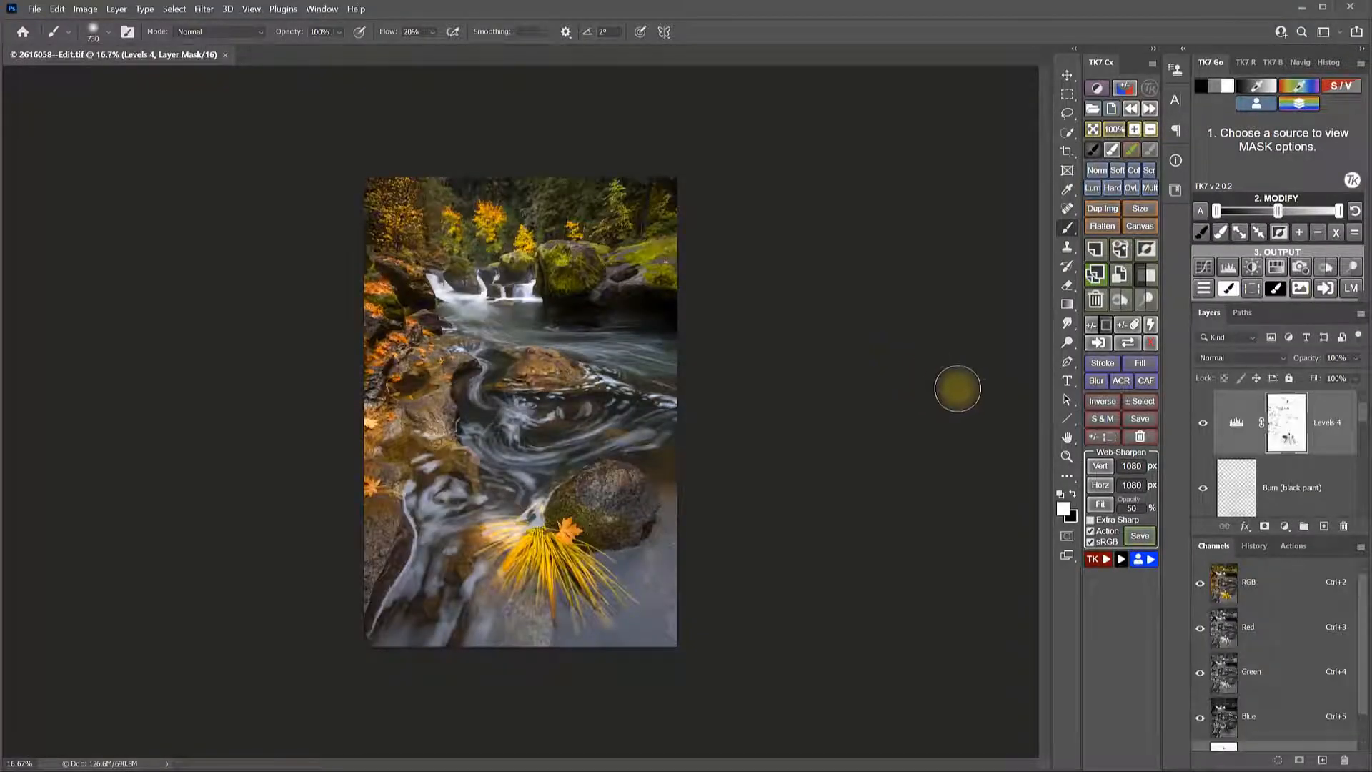
click(1213, 548)
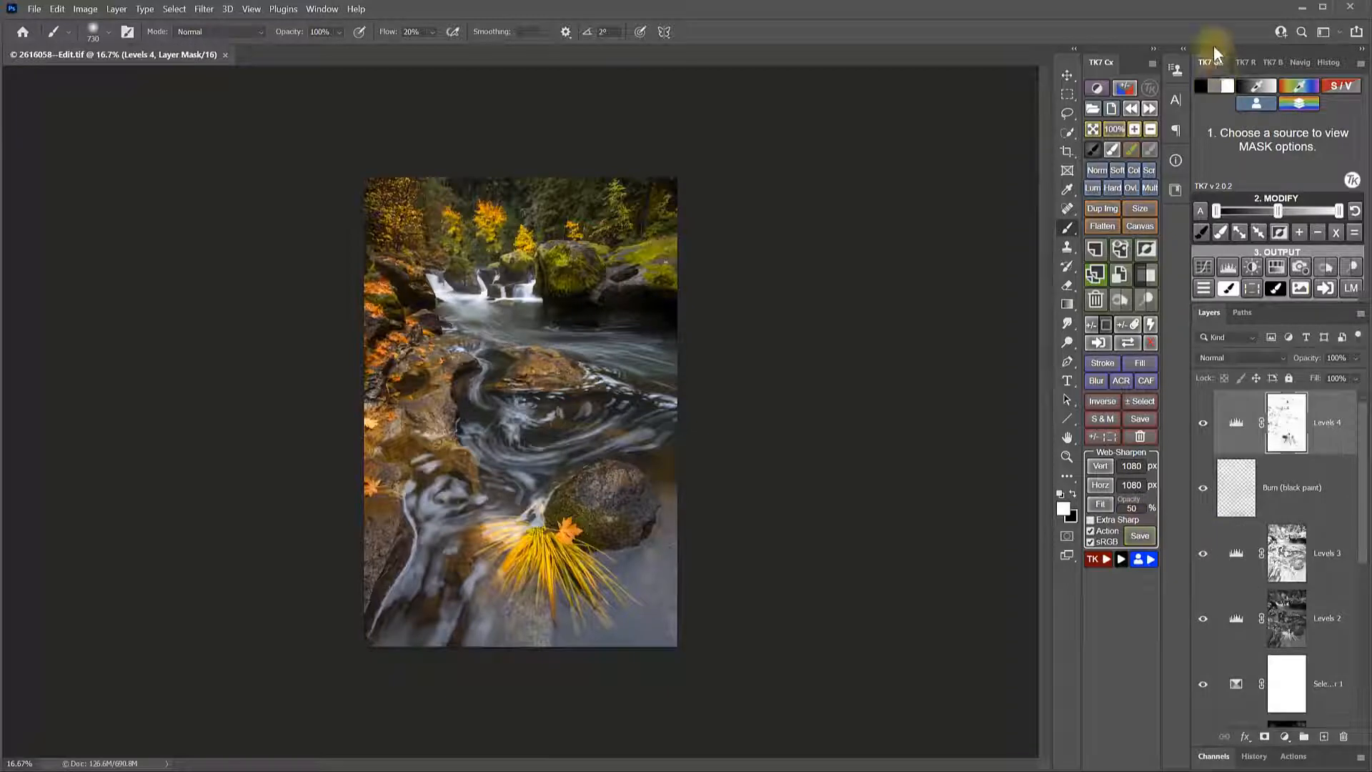
click(1210, 62)
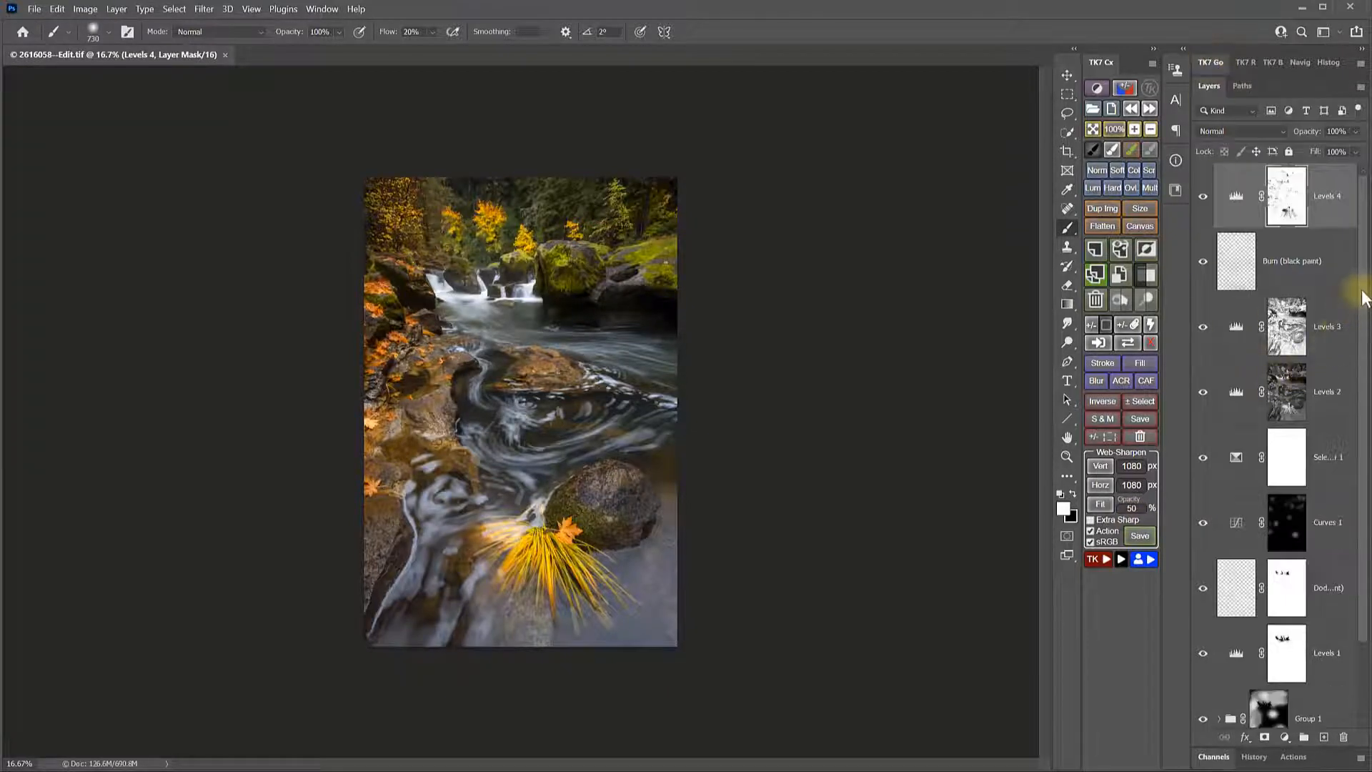
mouse_move(1360, 261)
mouse_down()
mouse_move(1361, 447)
mouse_move(1366, 269)
mouse_up()
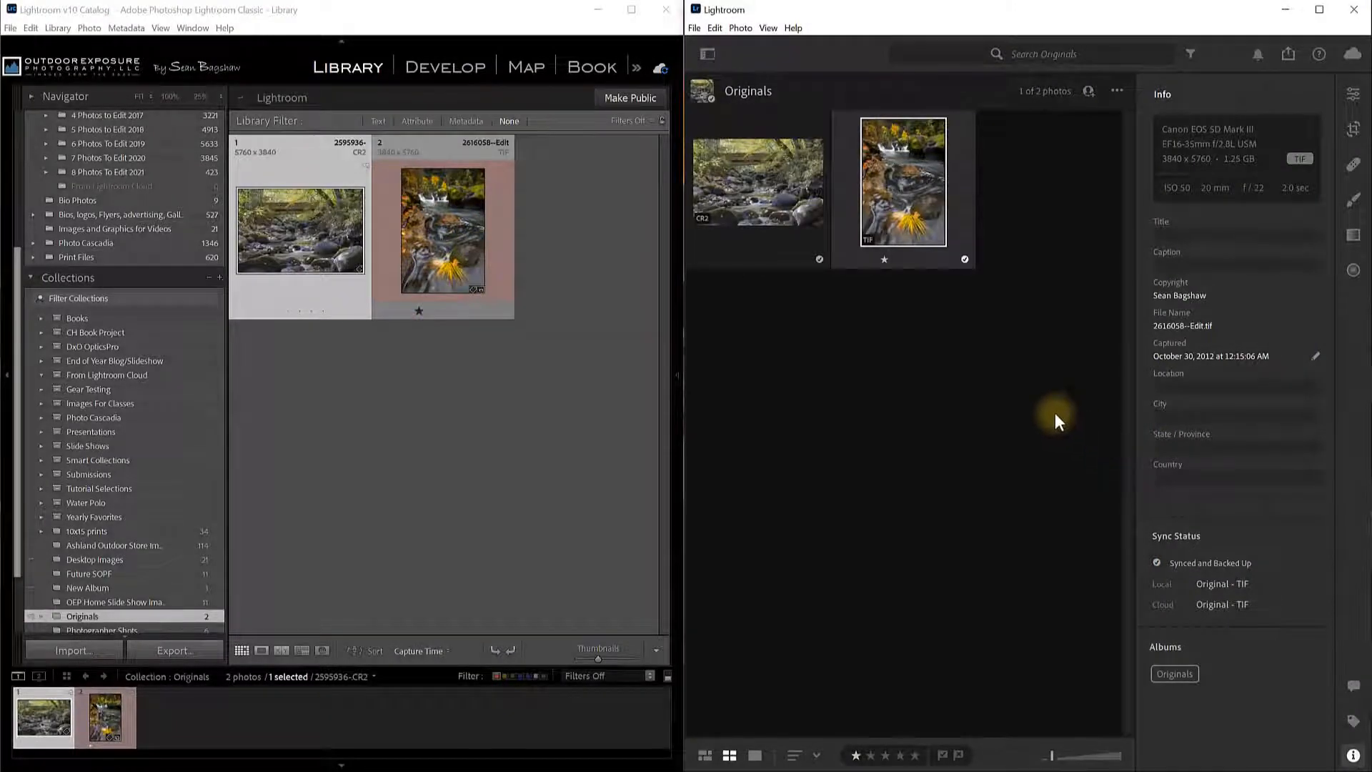
mouse_move(960, 202)
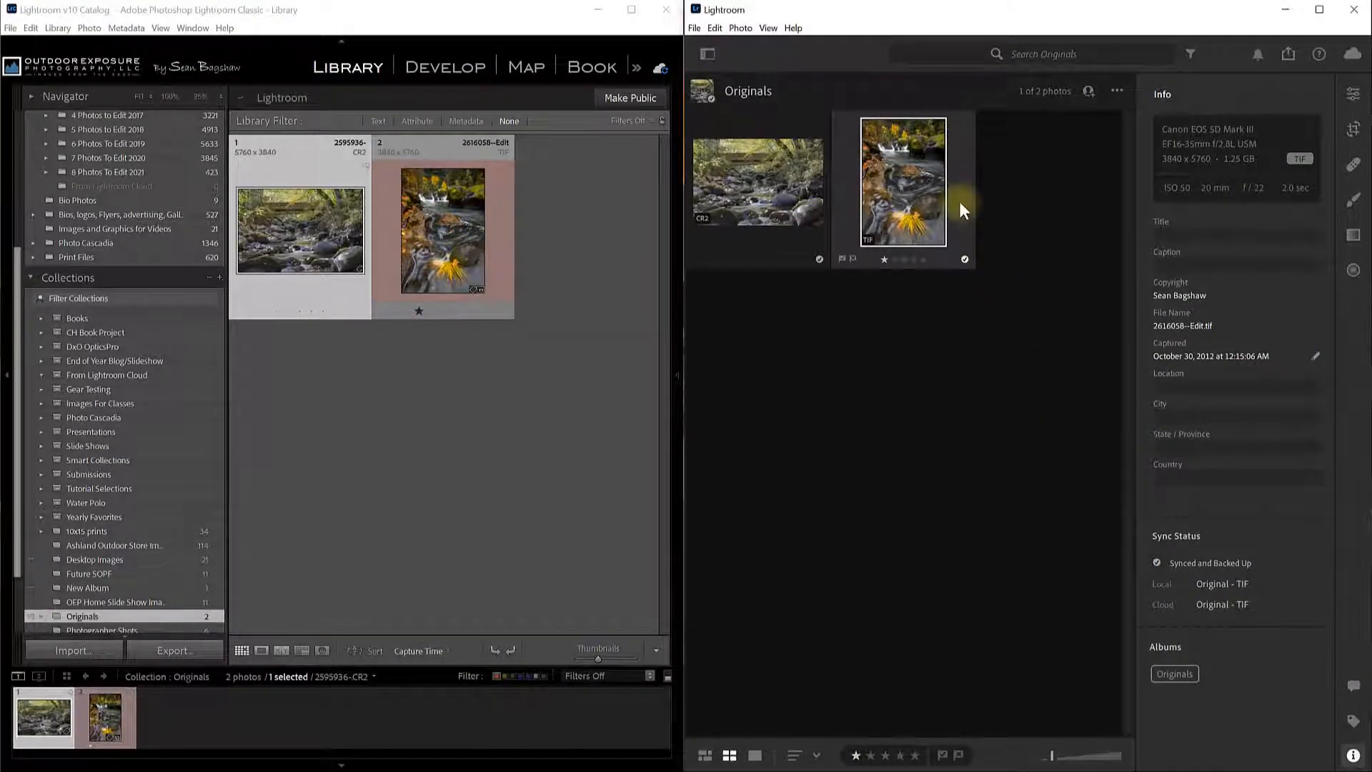